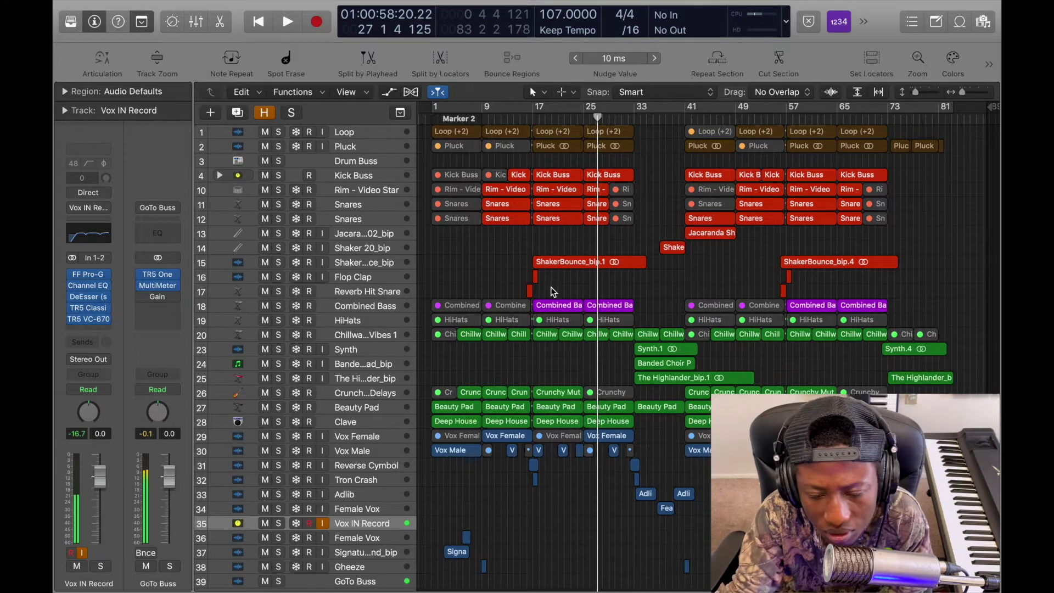
- Hide the toolbar above the arrangement and turn on cycle mode across the whole song
scroll(485, 223, up, 1)
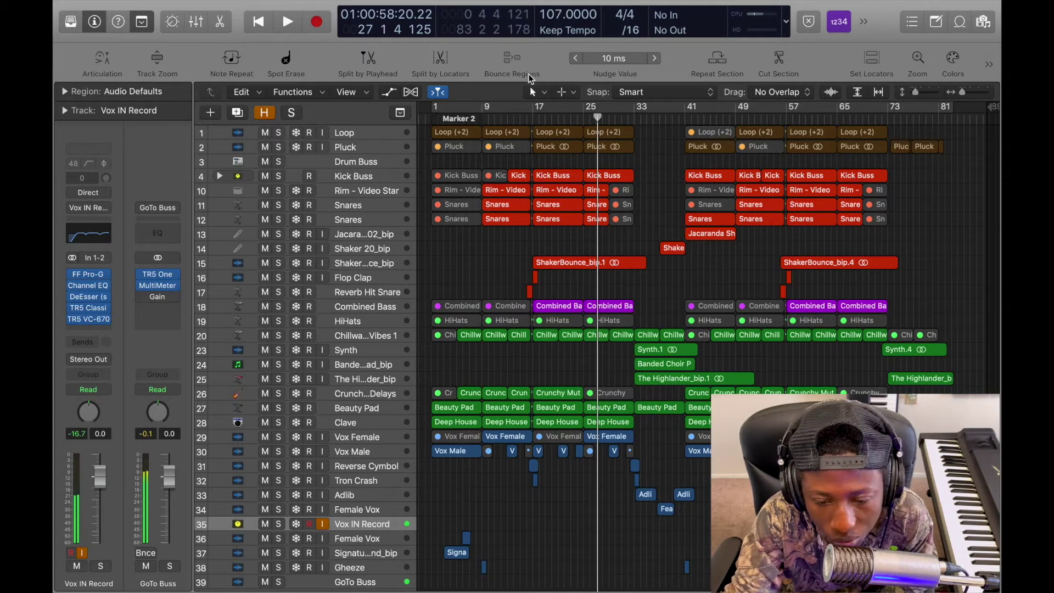
drag(527, 70, 531, 58)
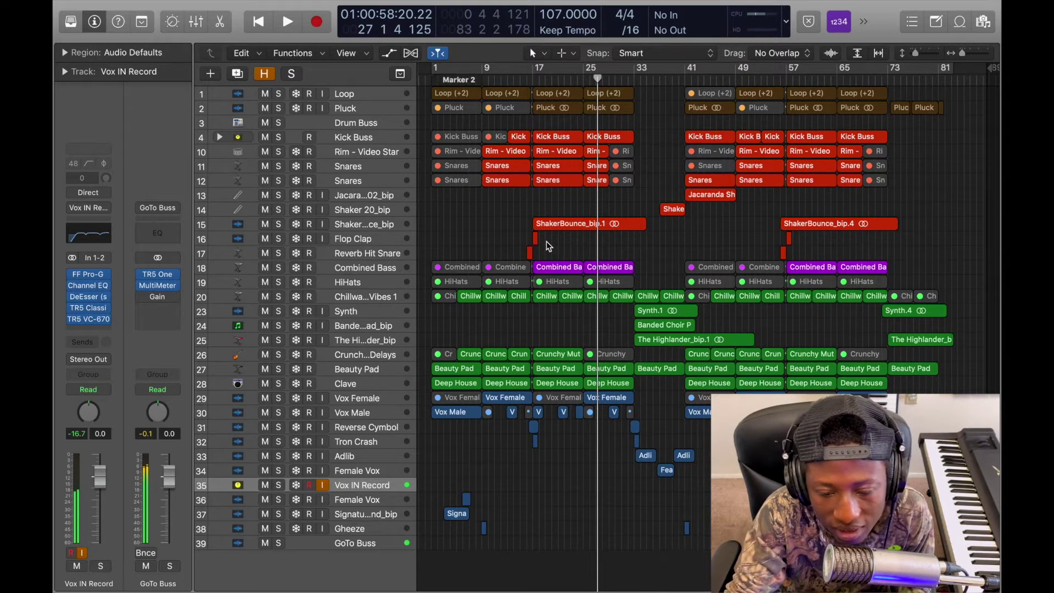
key(c)
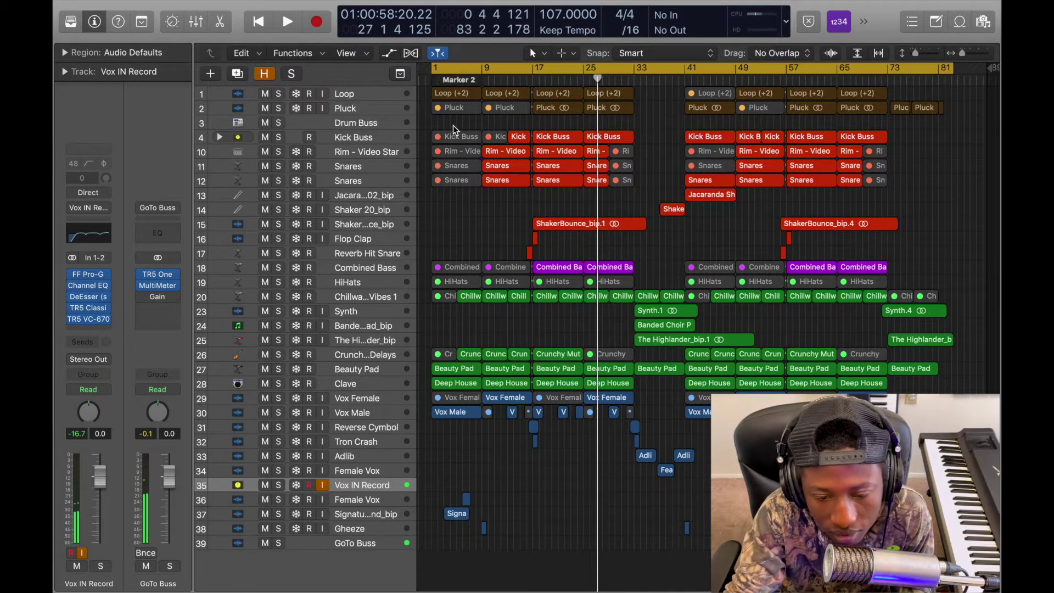
- Play the song from the beginning and step down through the tracks from Loop past ShakerBounce_bip to view each channel strip
key(Return)
key(space)
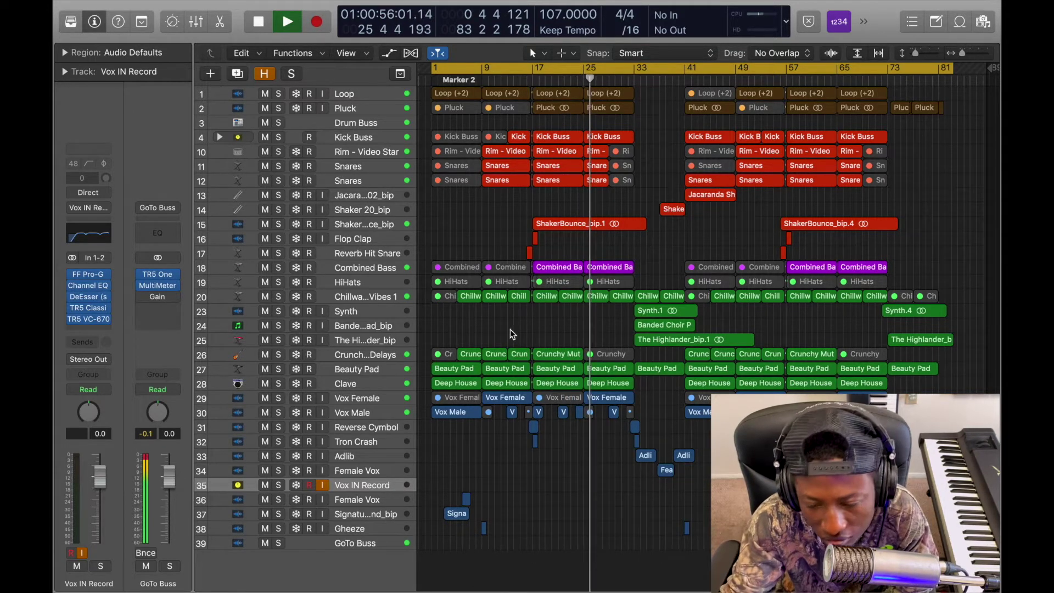
click(359, 95)
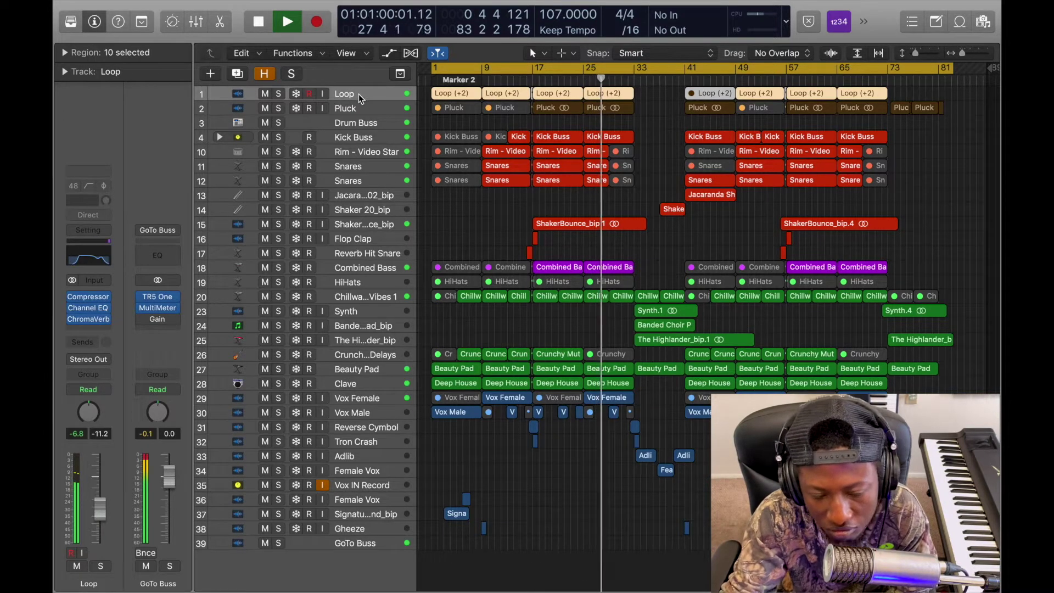
key(Down)
key(Down)
key(Down)
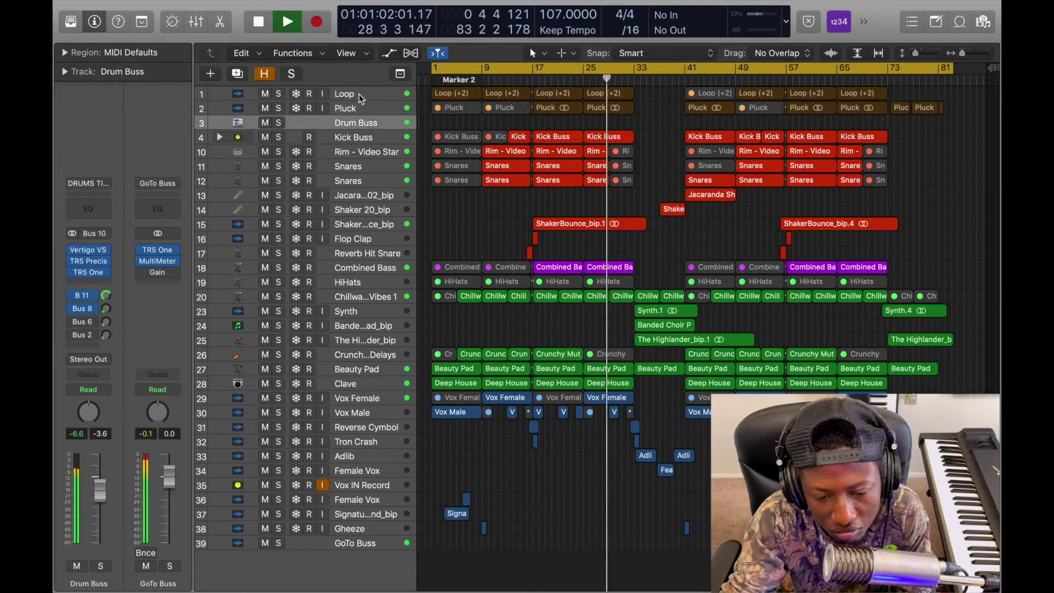
key(Down)
key(Down)
key(Down)
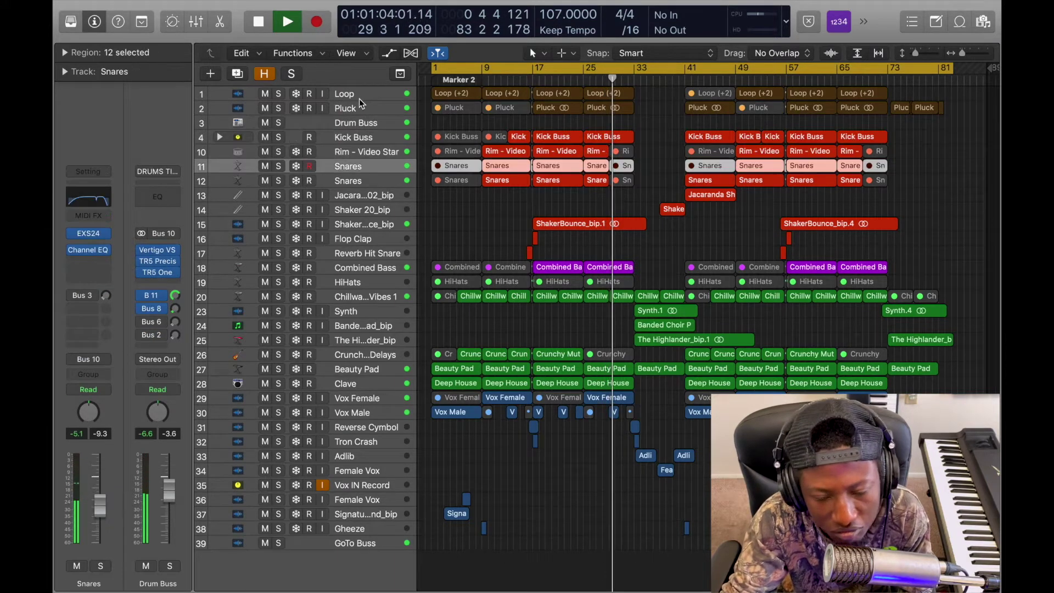
key(Down)
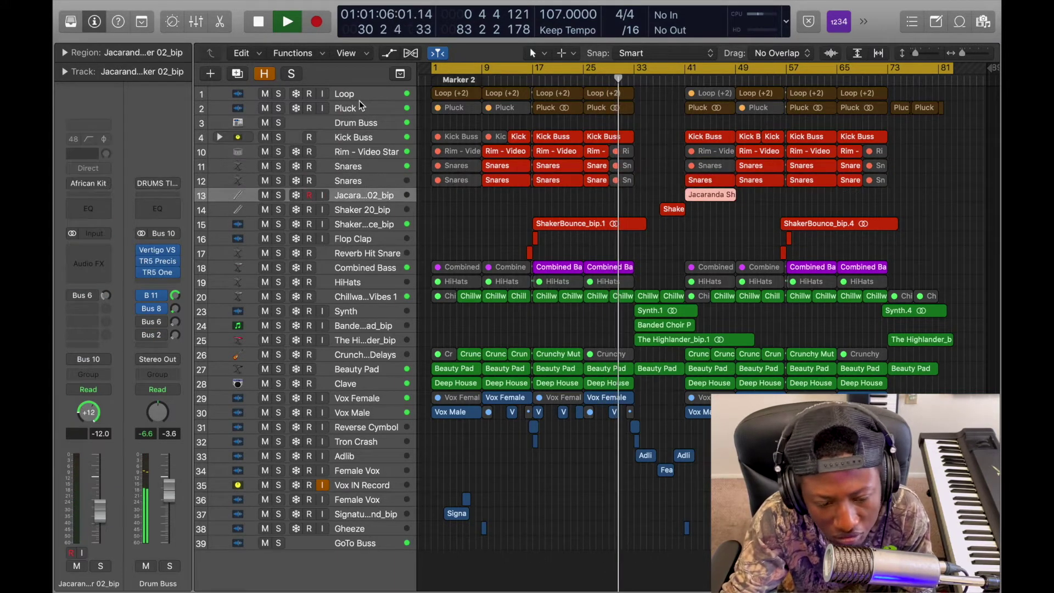
key(Down)
key(Down)
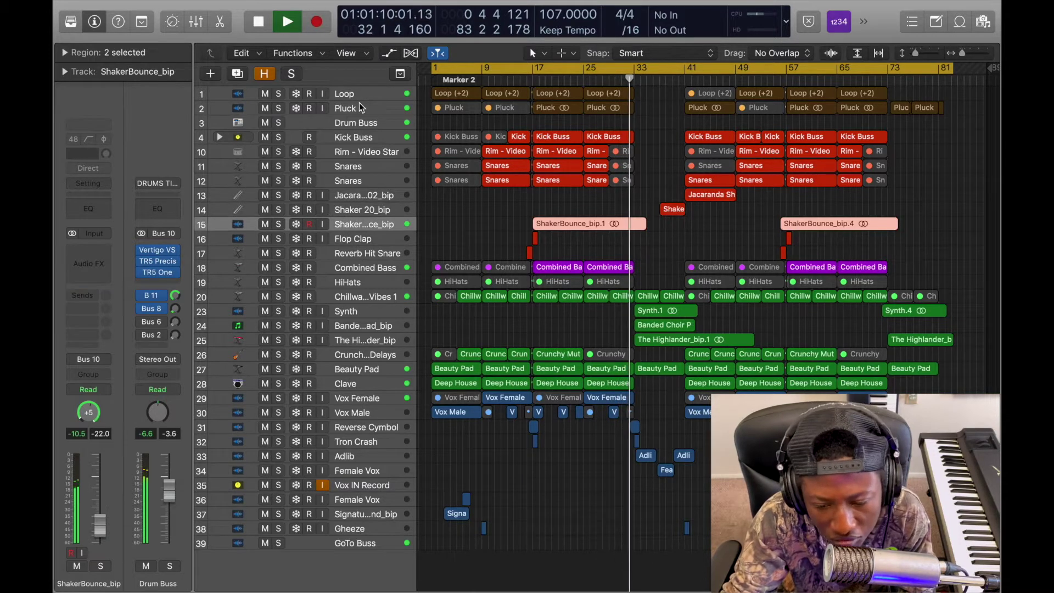
key(Down)
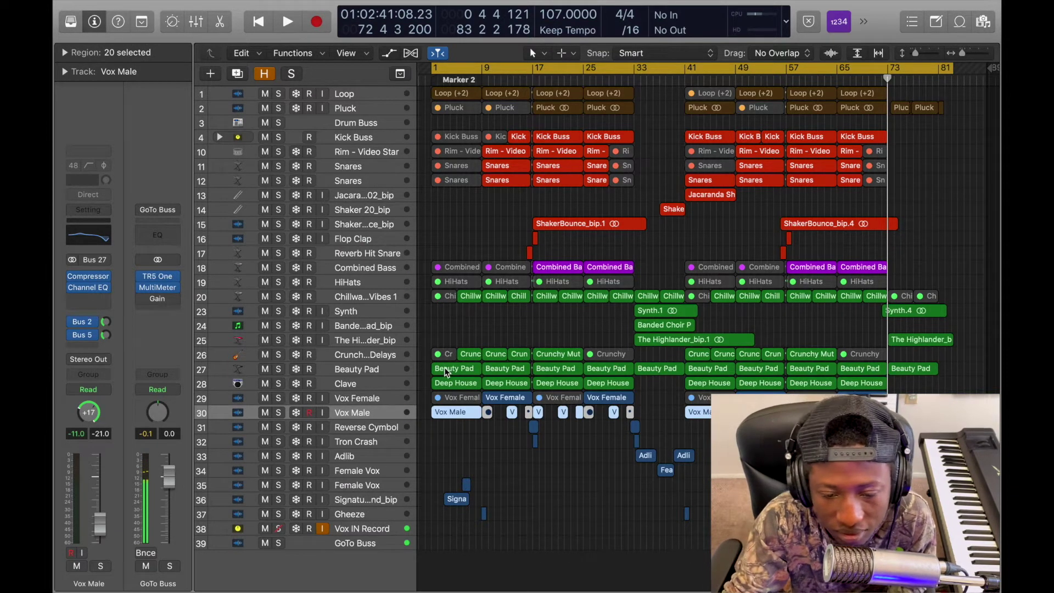
- Reorder the tracks so Drum Buss is first and Pluck sits directly above Synth
click(362, 123)
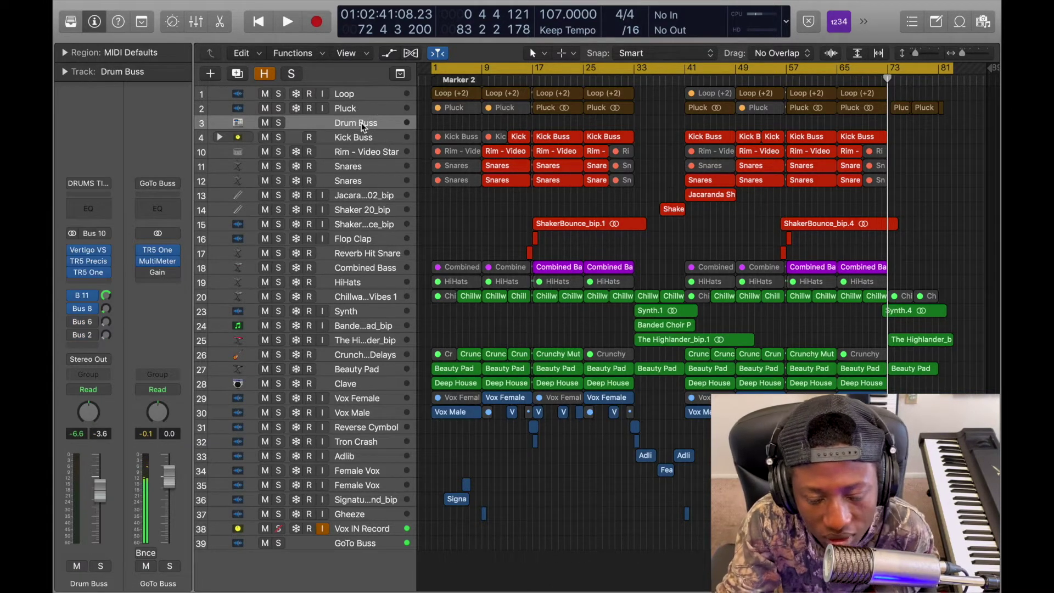
drag(361, 123, 387, 313)
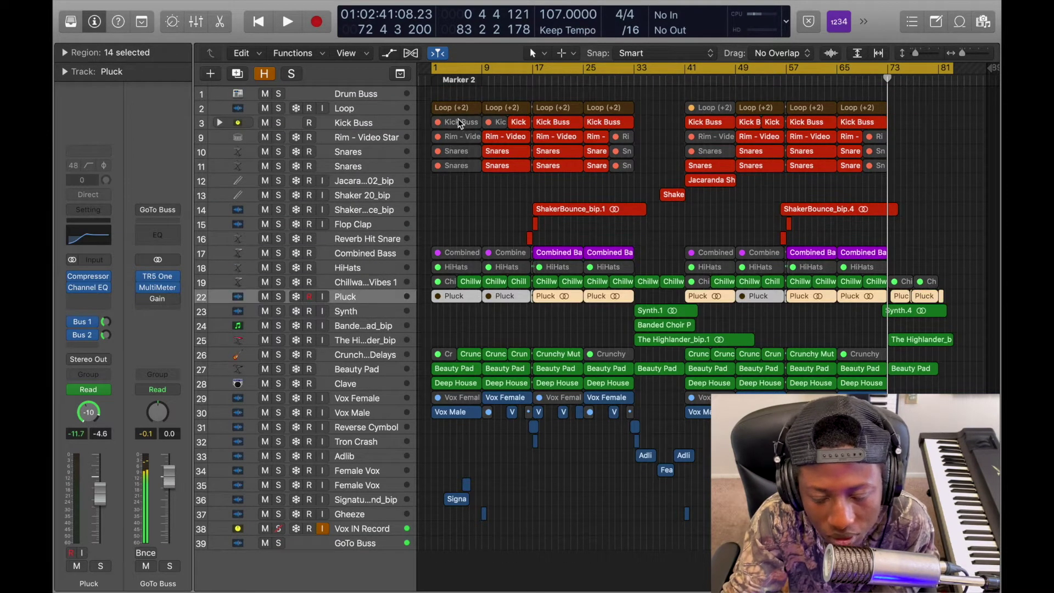
- Enlarge the tracks, solo the Loop track and listen to it from the start of the song
click(356, 111)
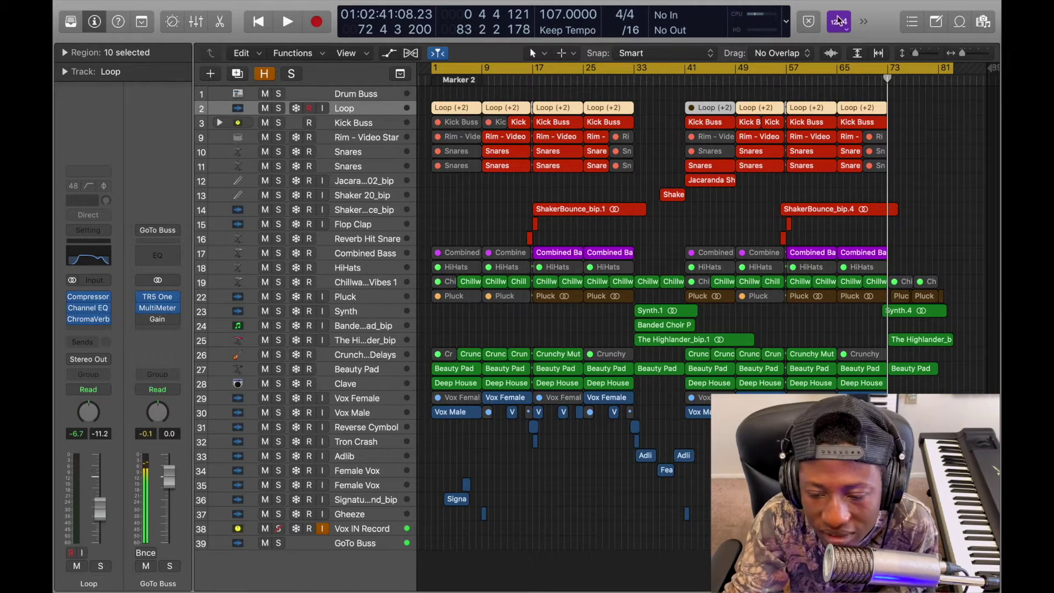
drag(919, 53, 926, 54)
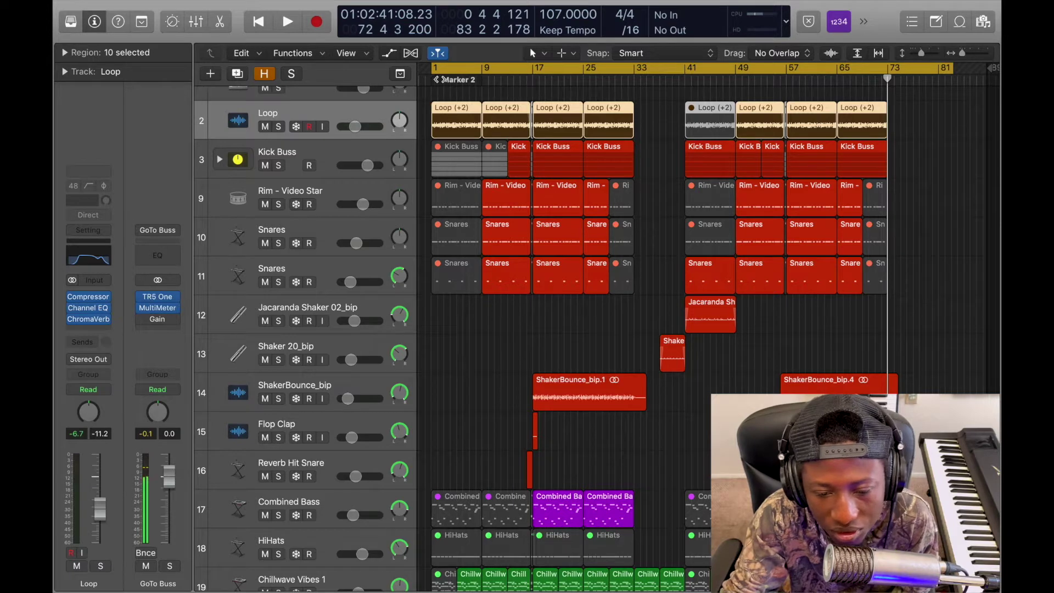
click(279, 127)
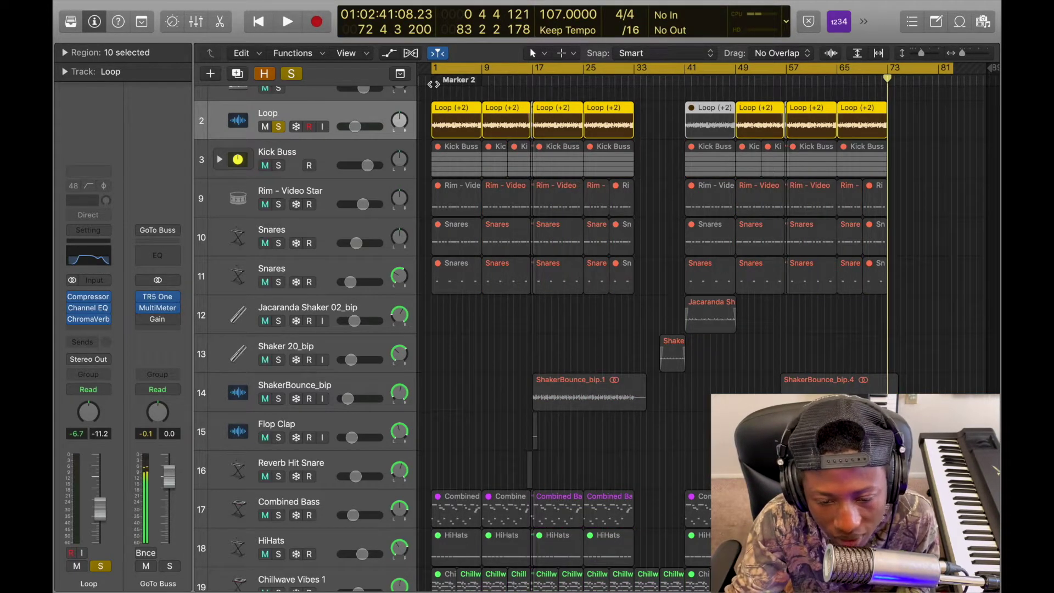
key(Return)
key(space)
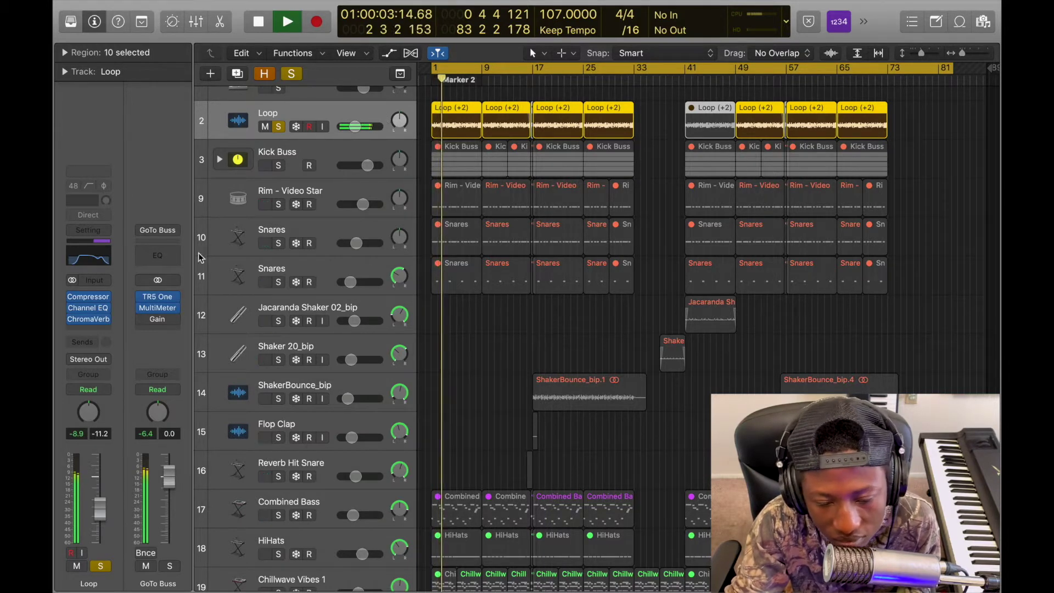
key(space)
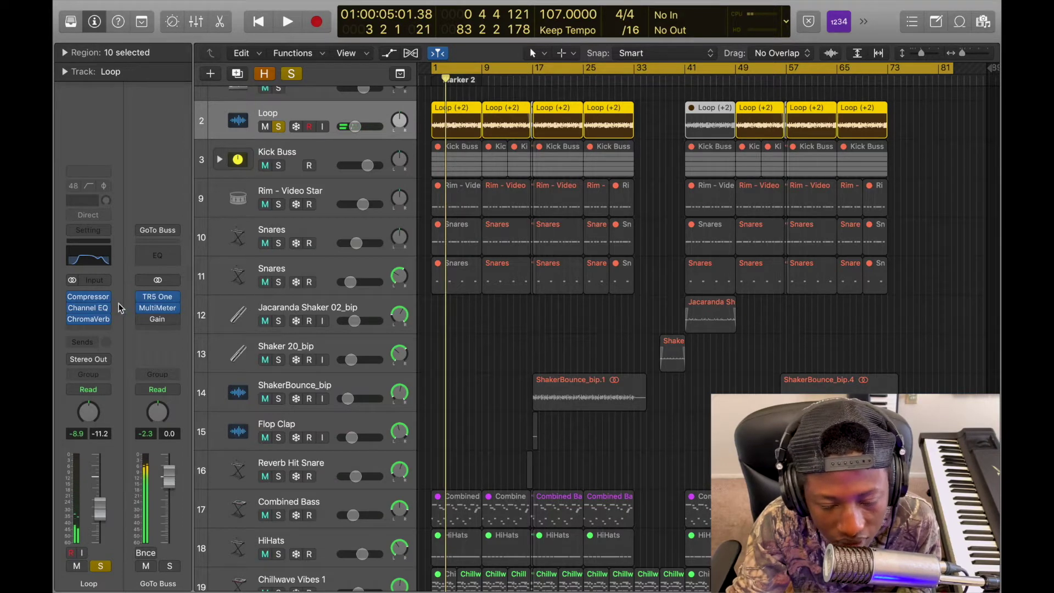
- Open the Loop track's Compressor and play the loop to check its gain reduction, closing the plug-in when done
key(v)
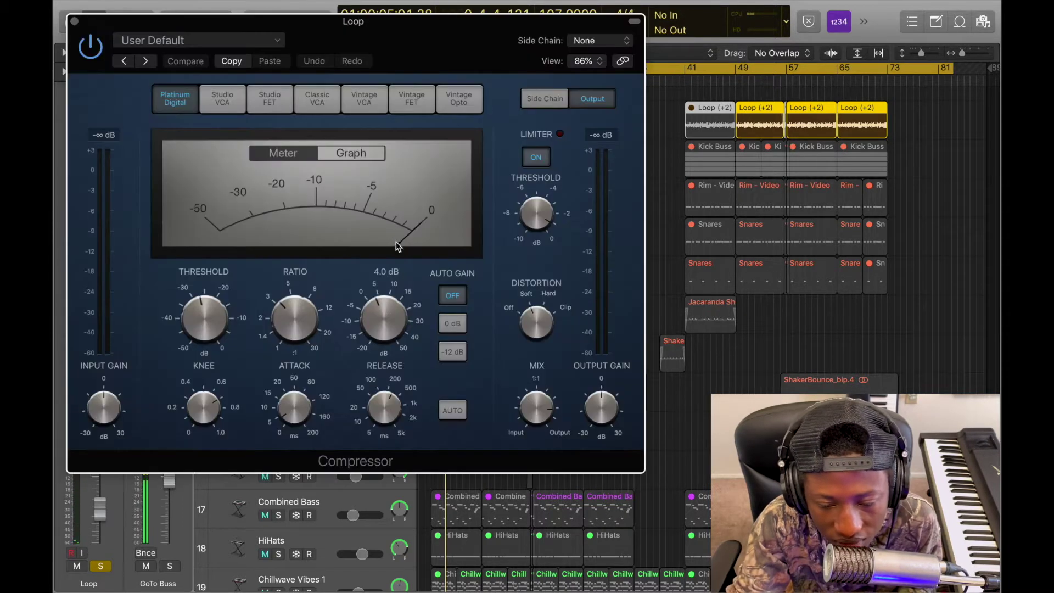
drag(386, 32, 458, 107)
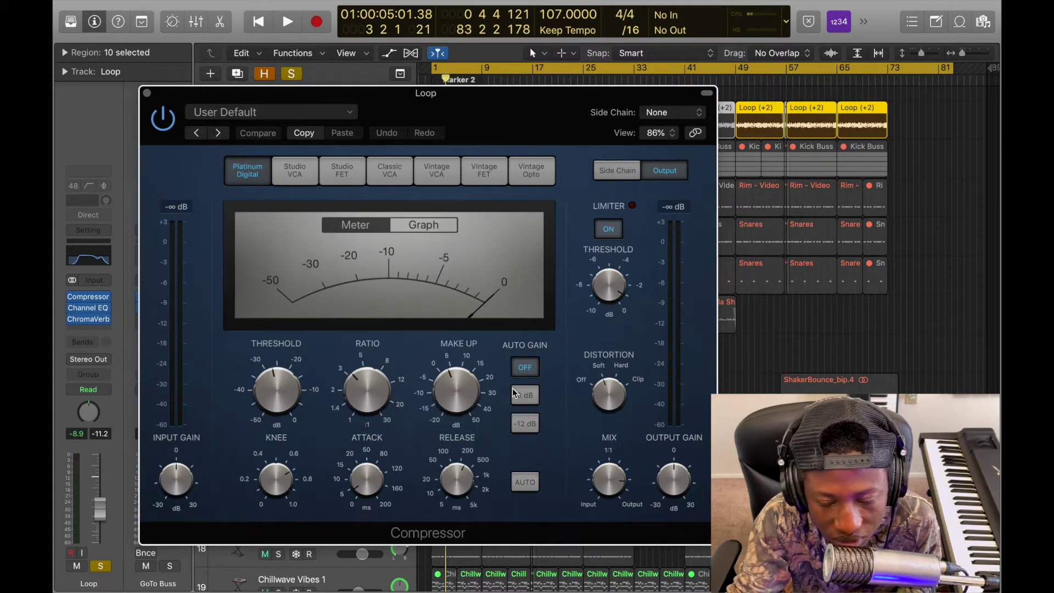
key(space)
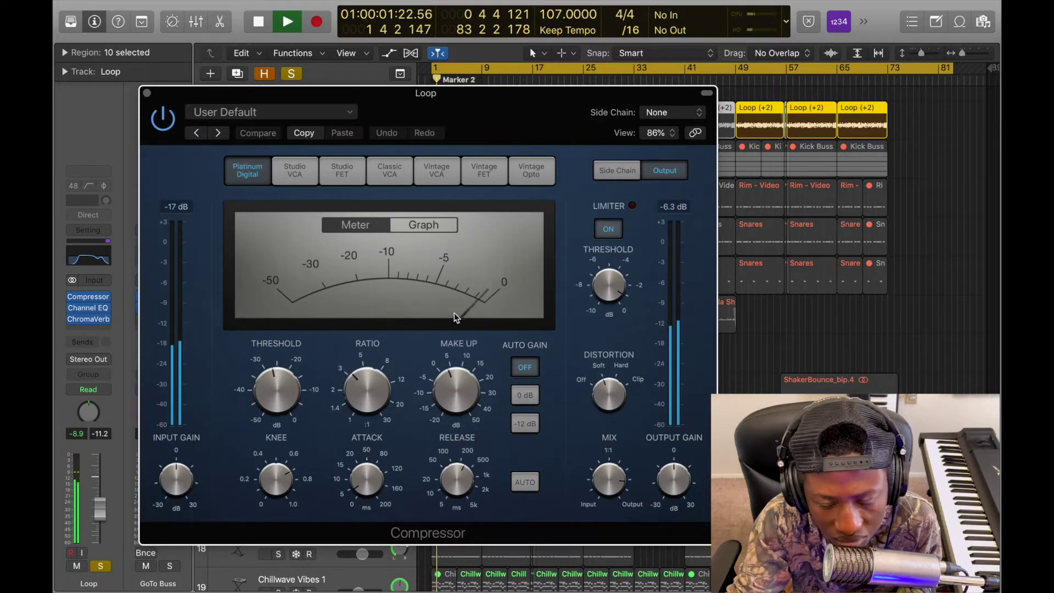
key(space)
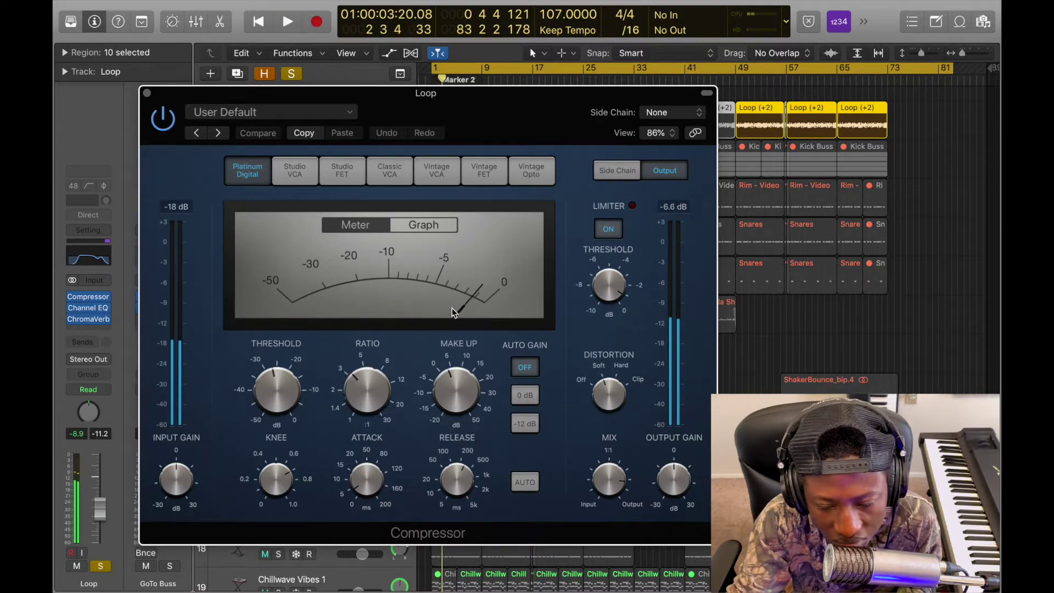
click(147, 95)
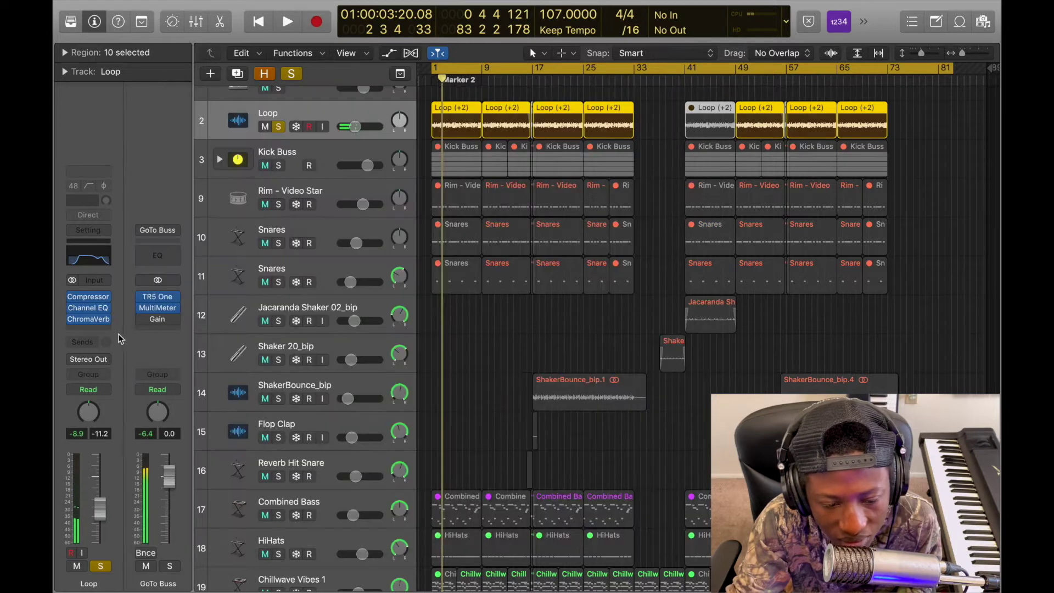
- Inspect the Loop track's Channel EQ curve and its ChromaVerb reverb settings
click(93, 313)
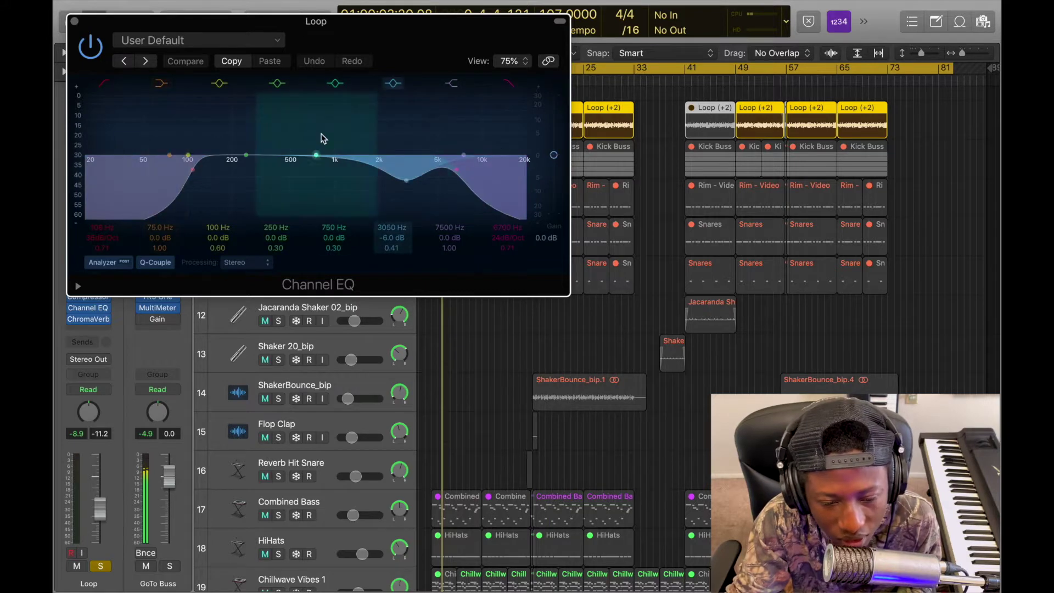
click(74, 22)
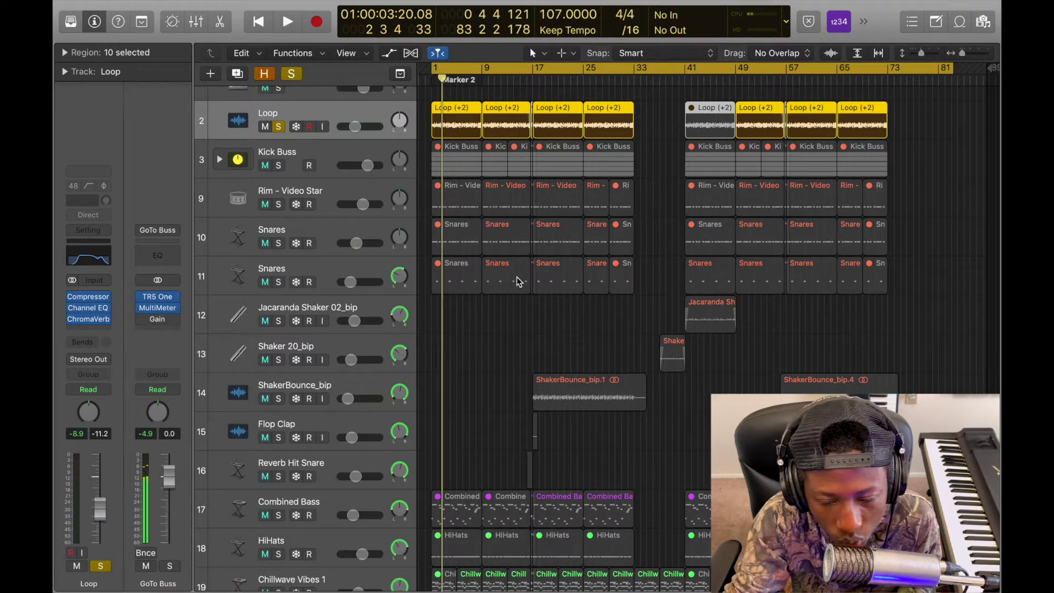
click(88, 319)
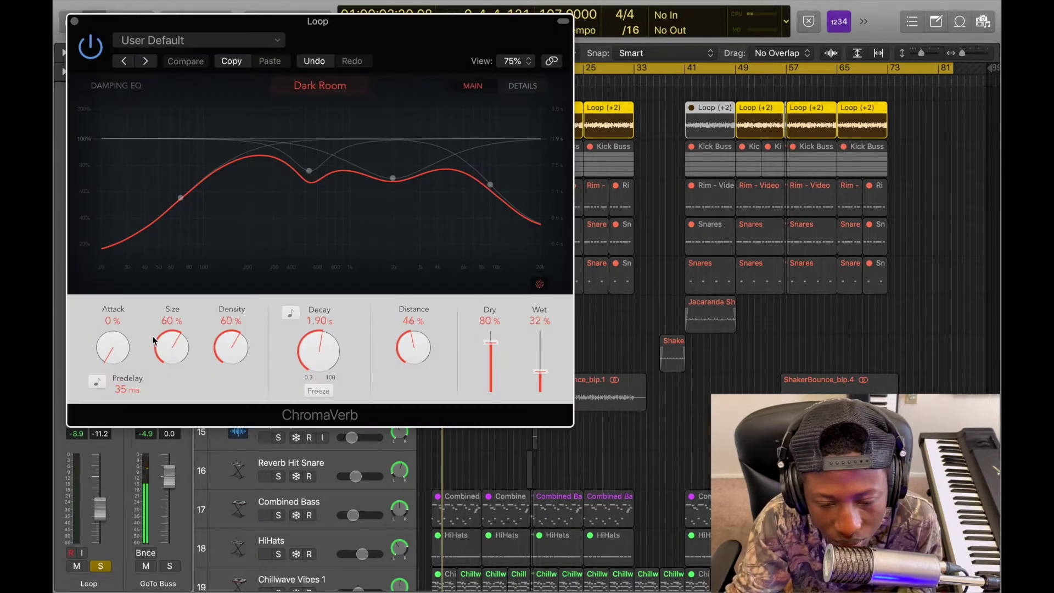
drag(452, 36, 747, 98)
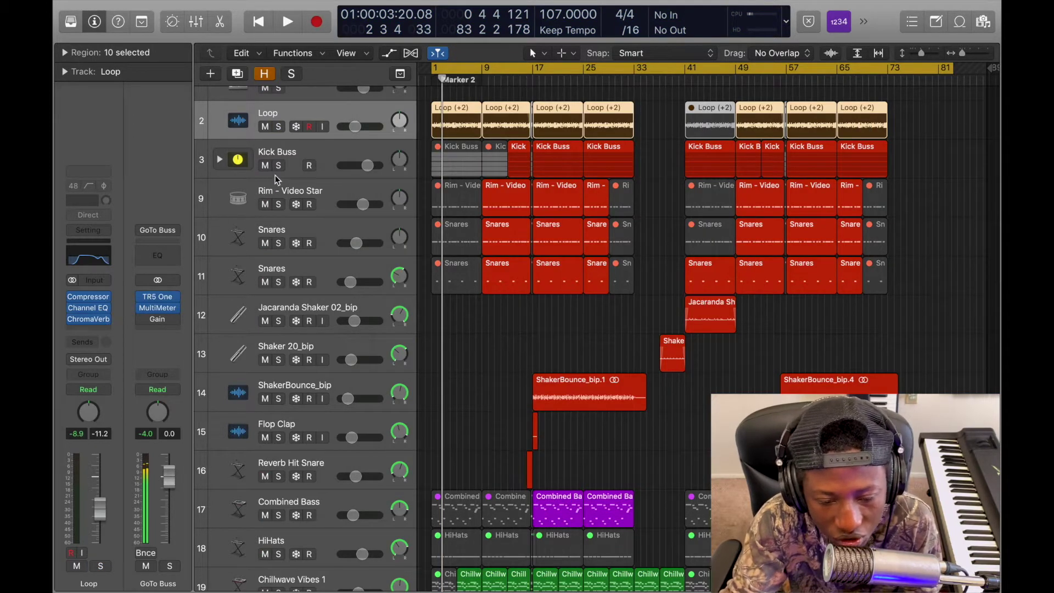
- Solo the Drum Buss track and set the cycle range to bars 17 to 25
scroll(283, 280, up, 2)
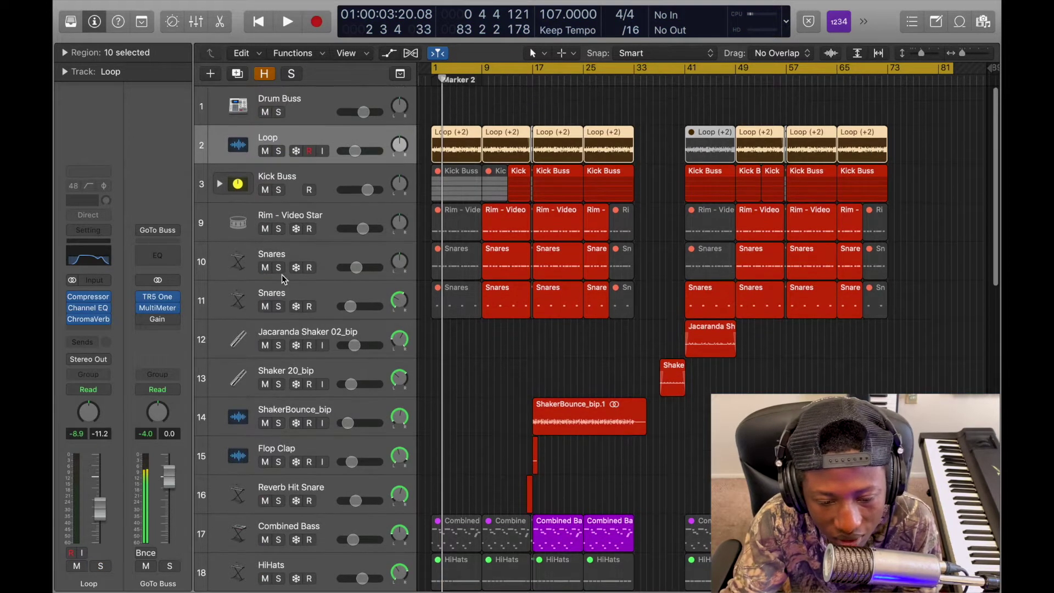
click(278, 112)
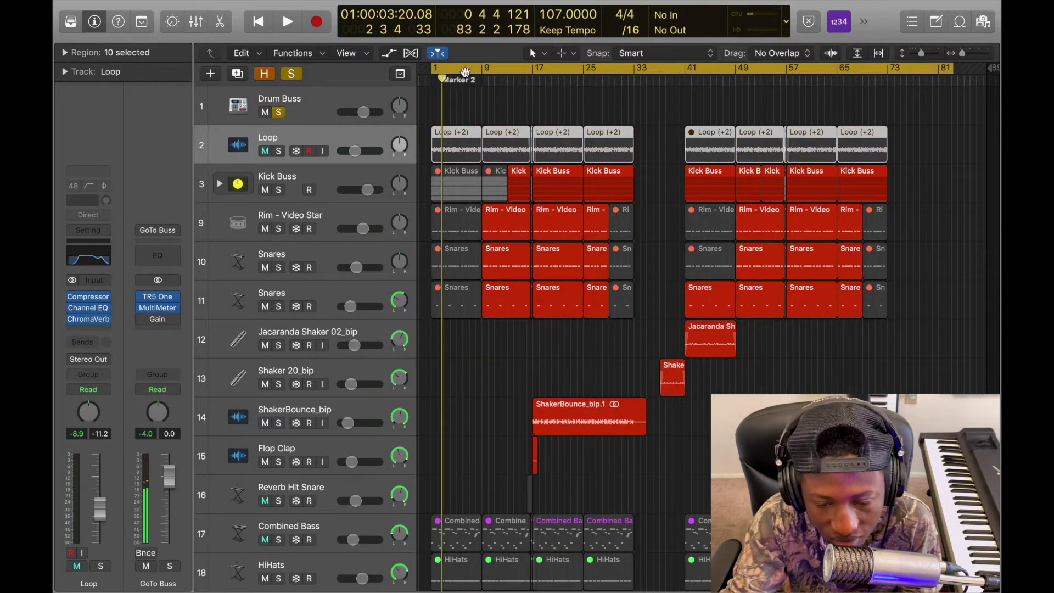
click(489, 72)
drag(489, 71, 537, 71)
- Listen to the soloed drums in the cycled section, dismissing the overload alert and restarting playback
key(space)
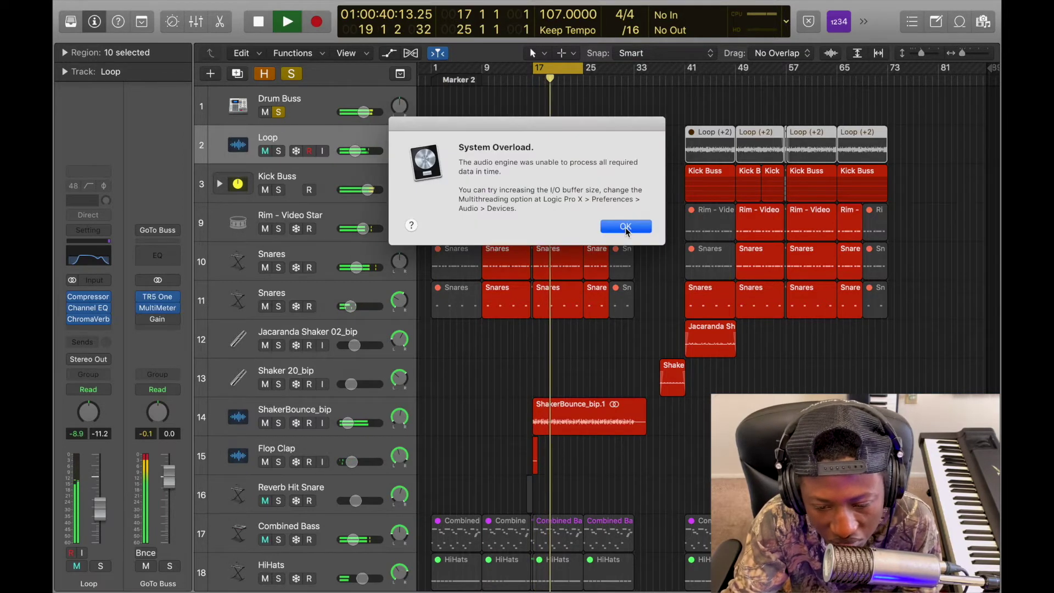
click(625, 228)
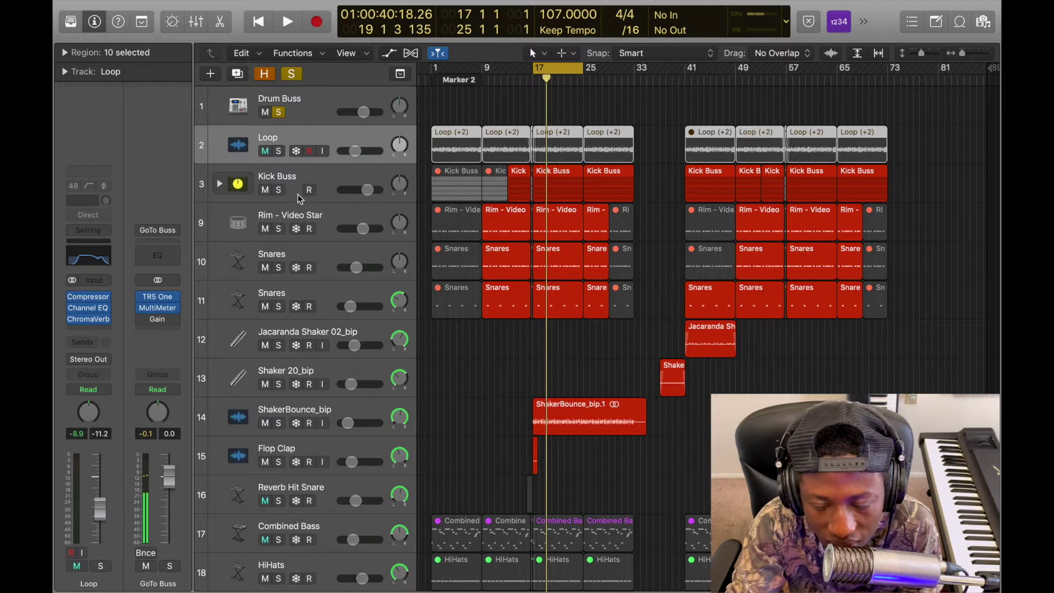
key(space)
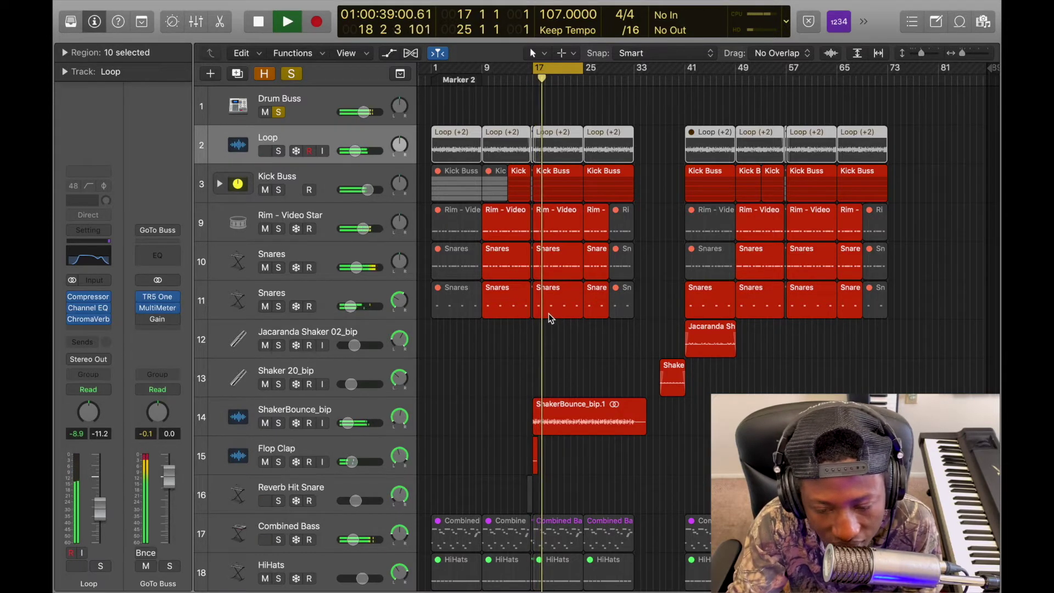
key(space)
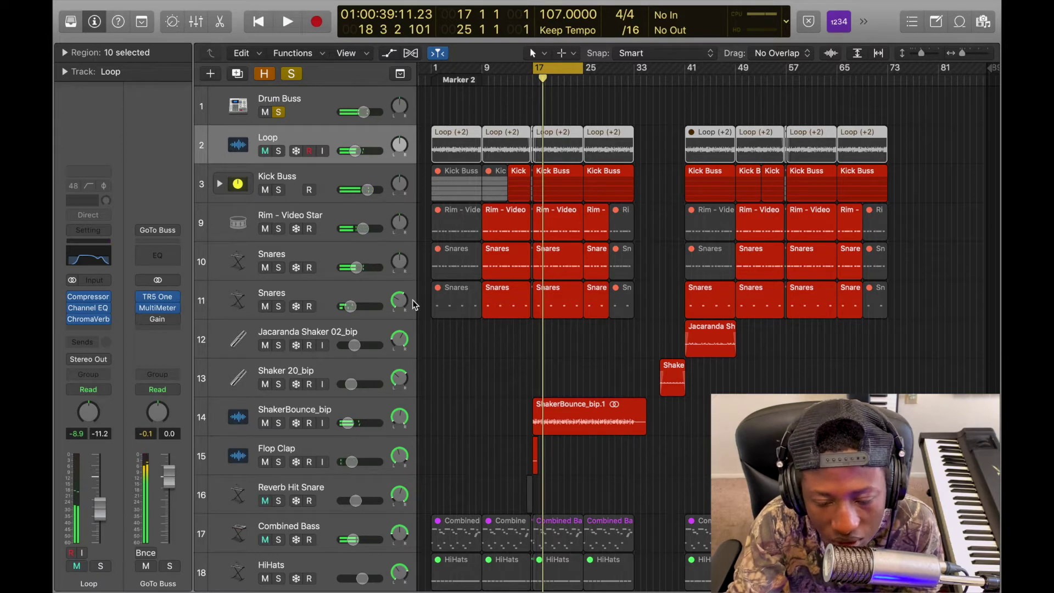
- Expand the Kick Buss stack to examine its individual kick tracks around bar 17
click(226, 185)
click(219, 186)
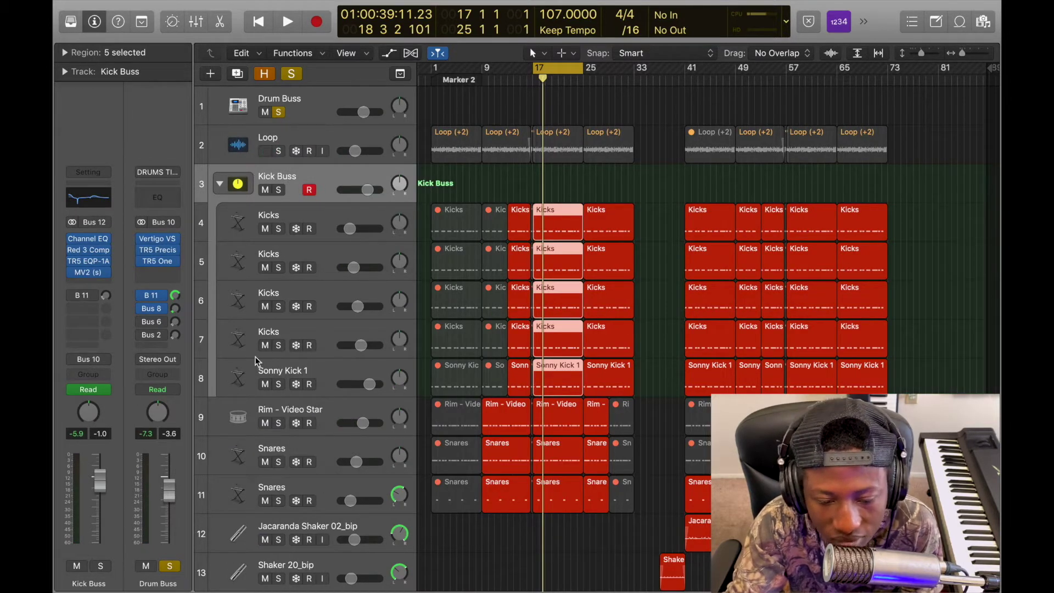
scroll(542, 274, up, 6)
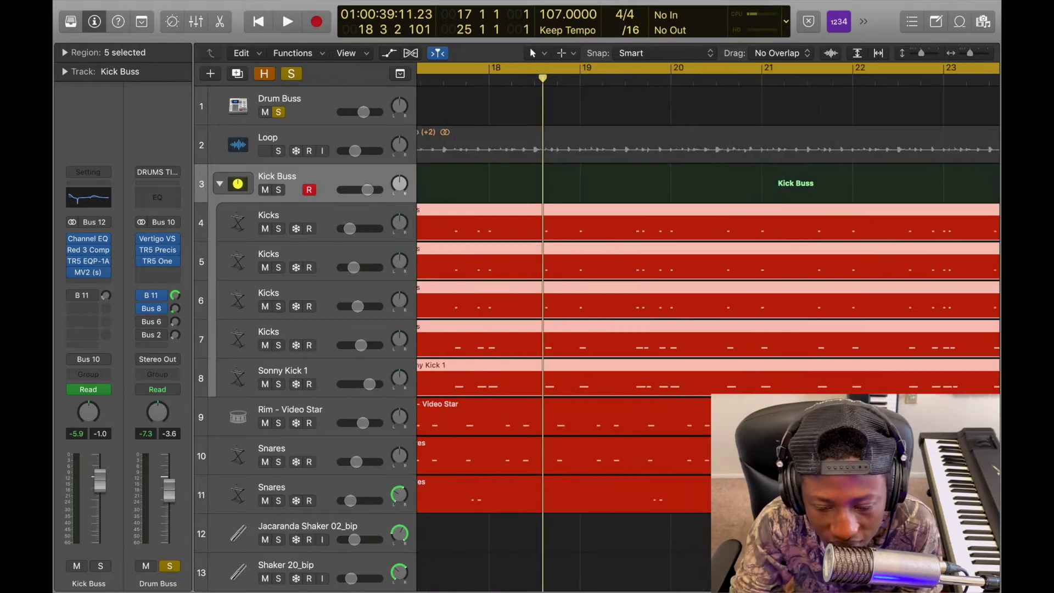
scroll(543, 274, left, 5)
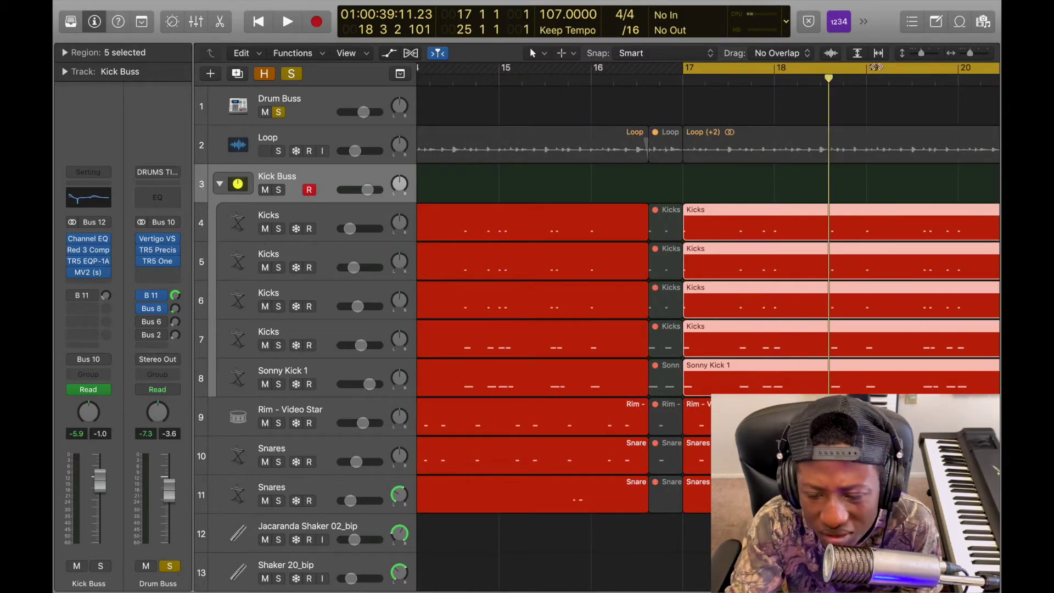
- Collapse the Kick Buss stack and solo Kick Buss in place of the Drum Buss
mouse_move(923, 55)
mouse_down()
mouse_move(914, 54)
mouse_move(926, 55)
mouse_up()
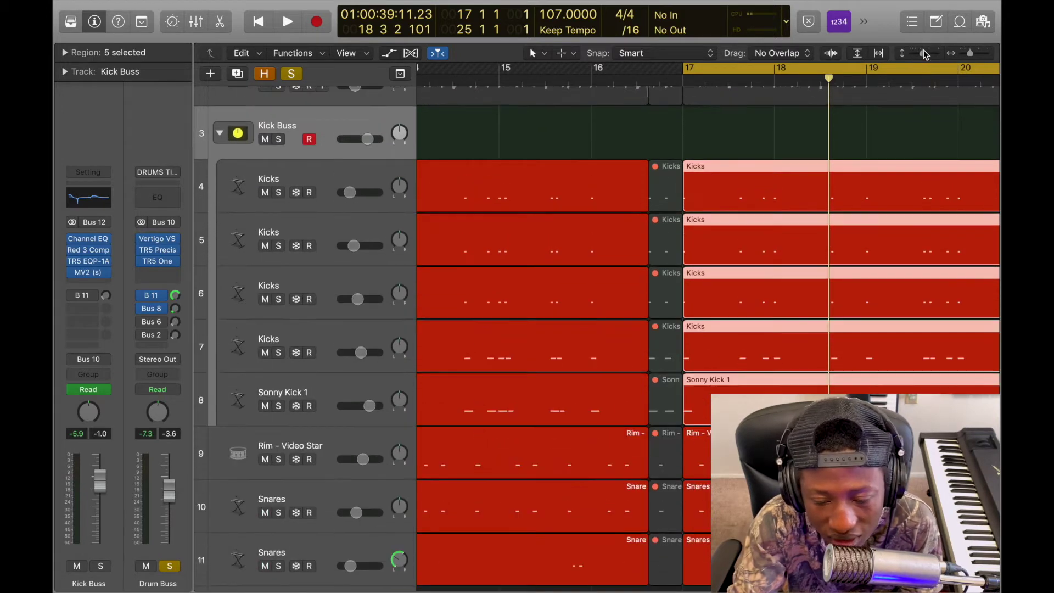
click(219, 136)
scroll(276, 141, up, 3)
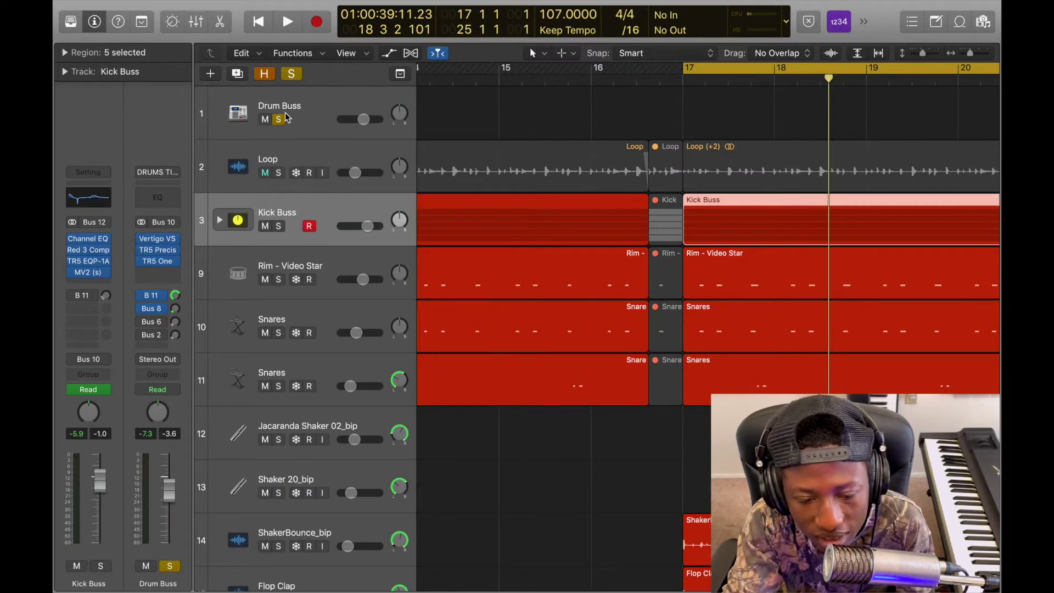
click(291, 74)
click(278, 226)
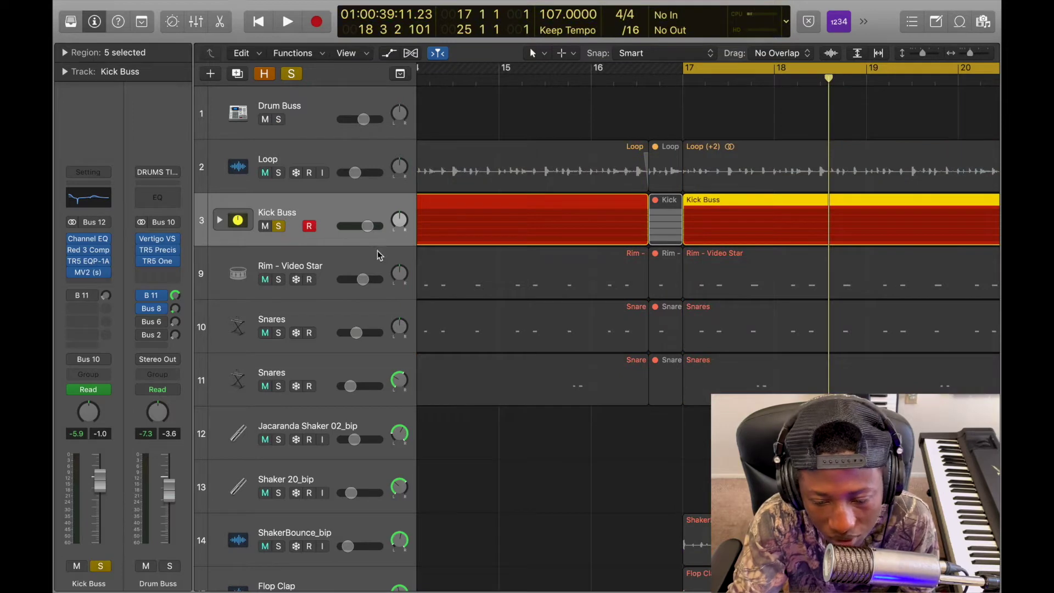
- Inspect the Kick Buss Channel EQ curve and its Red 3 Compressor settings, including the compressor's preset list
click(88, 239)
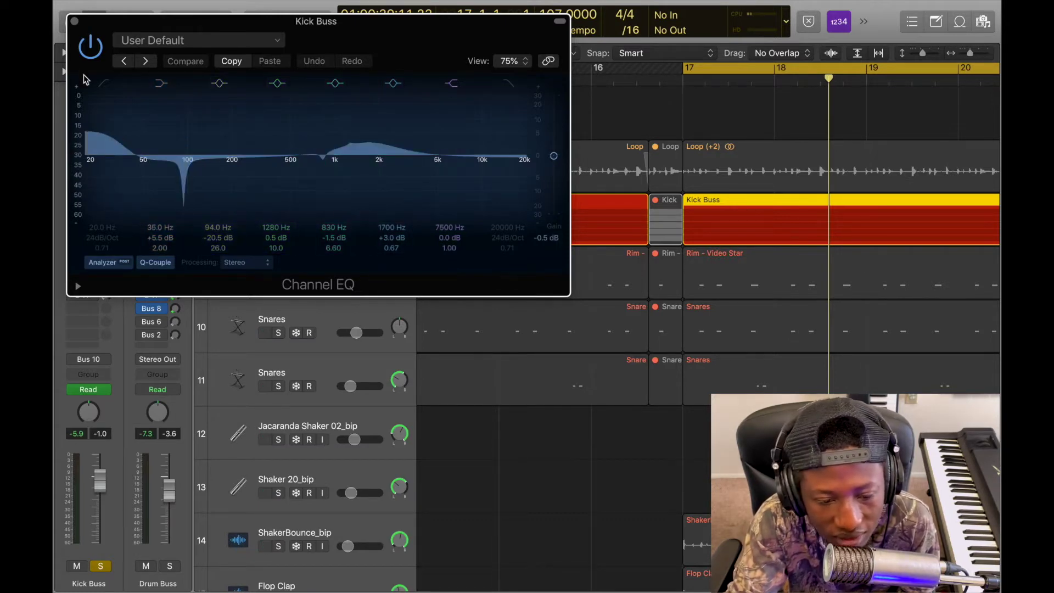
click(74, 21)
click(93, 252)
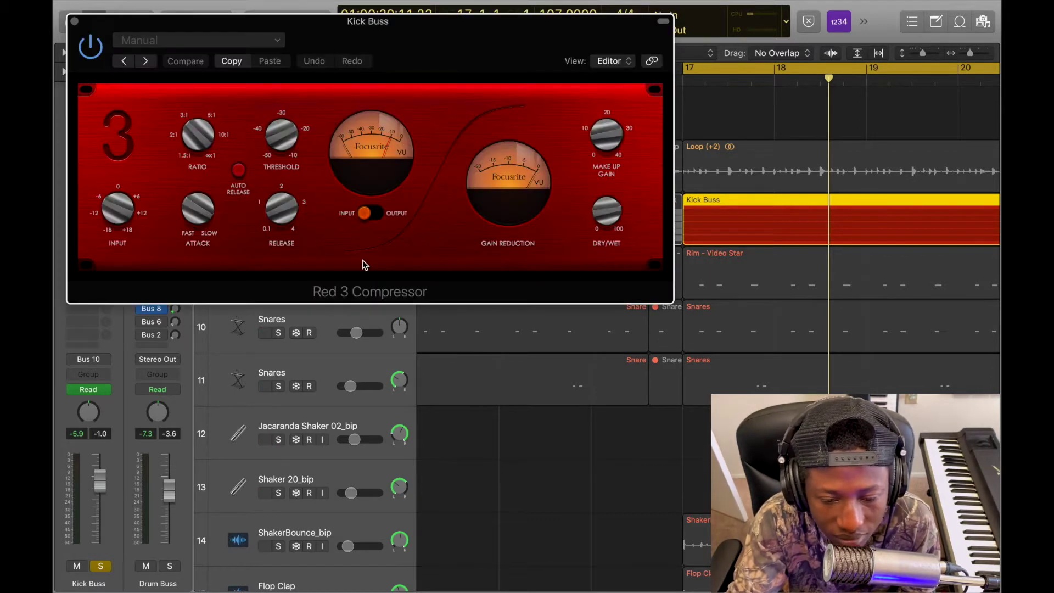
drag(400, 63, 554, 142)
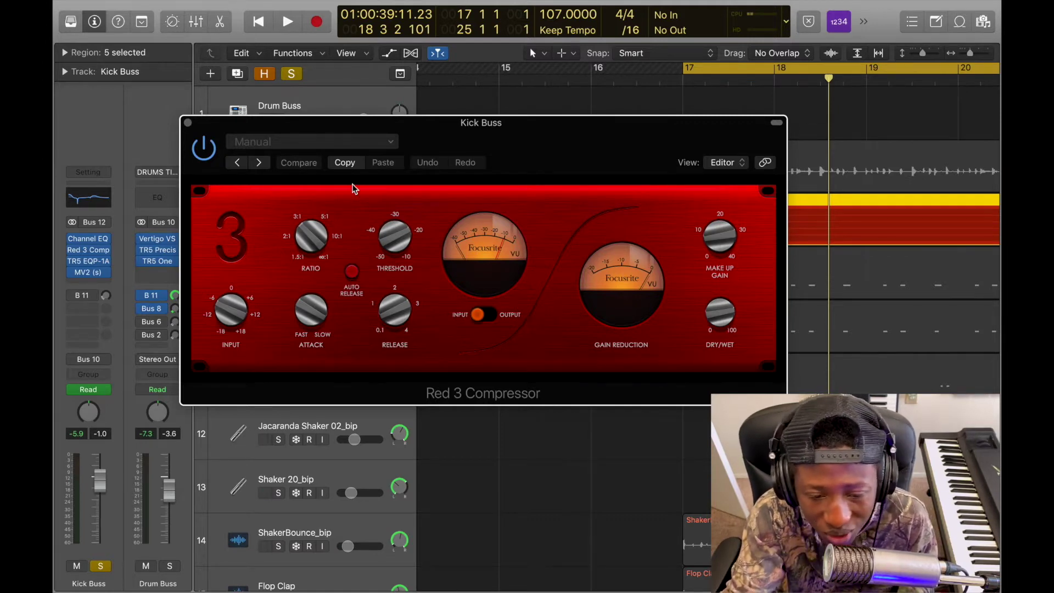
click(346, 144)
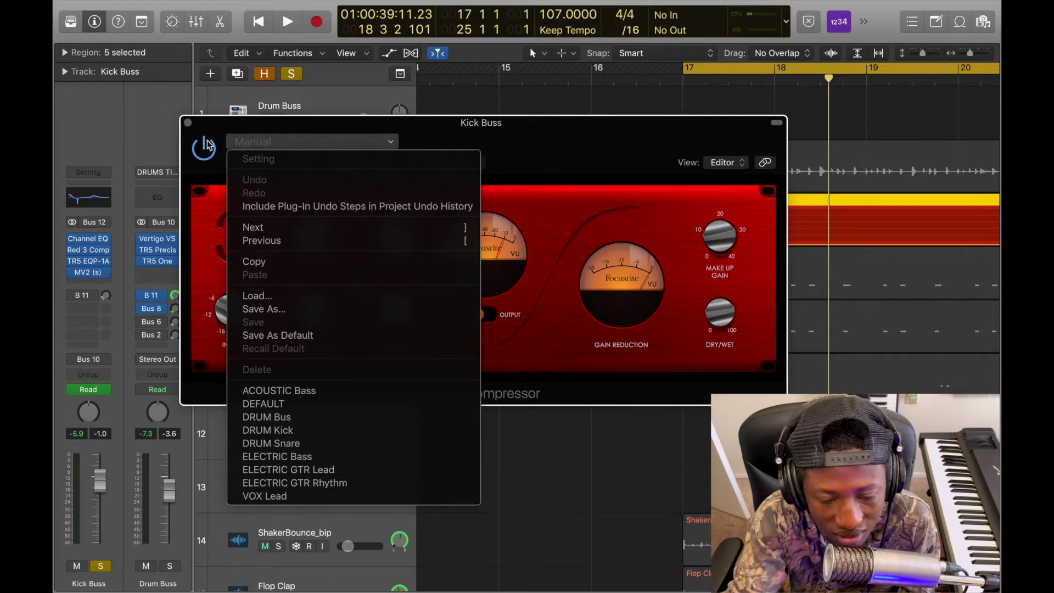
click(189, 131)
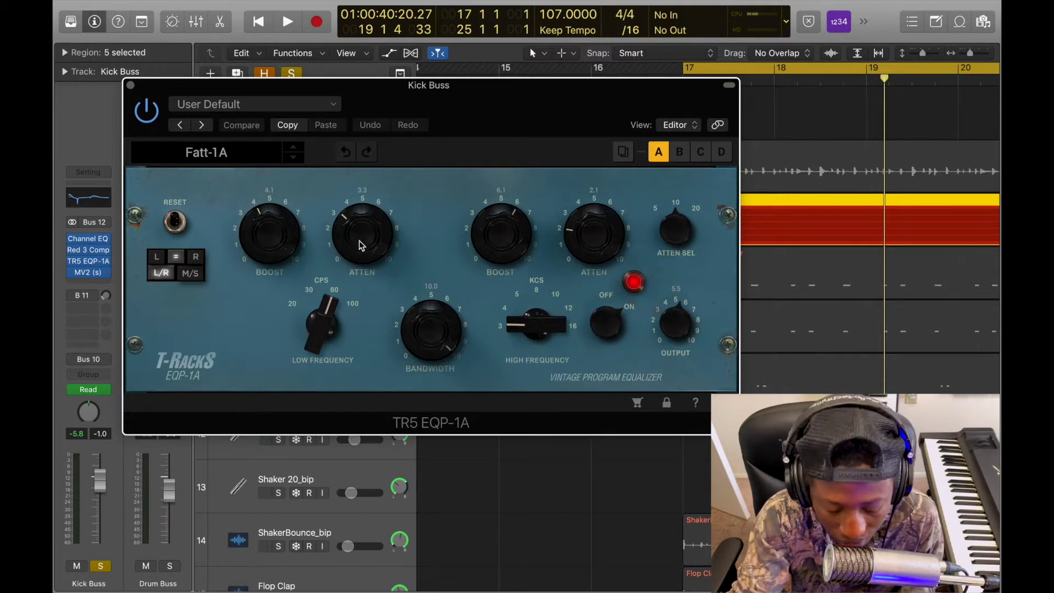
- Audition the soloed kicks while turning the EQP-1A's low-frequency attenuation to 0.0 and to 10.0
key(space)
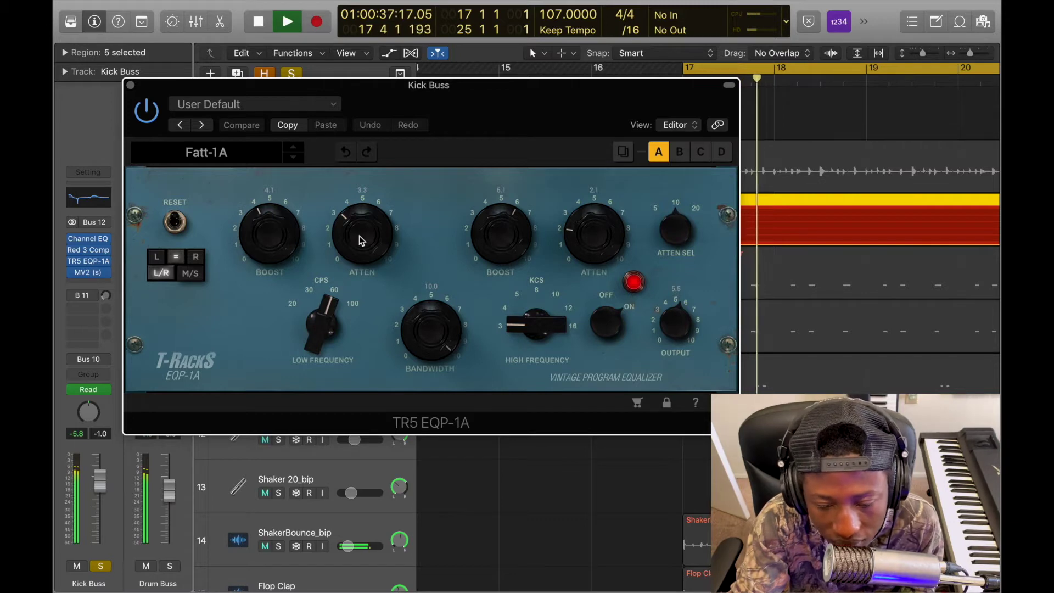
key(space)
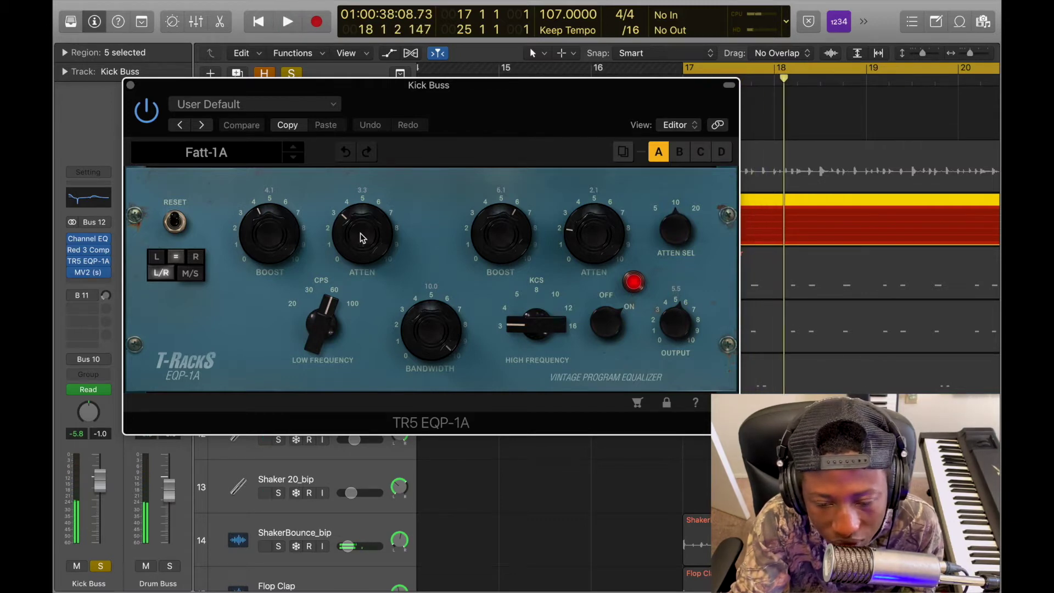
drag(360, 236, 362, 419)
key(space)
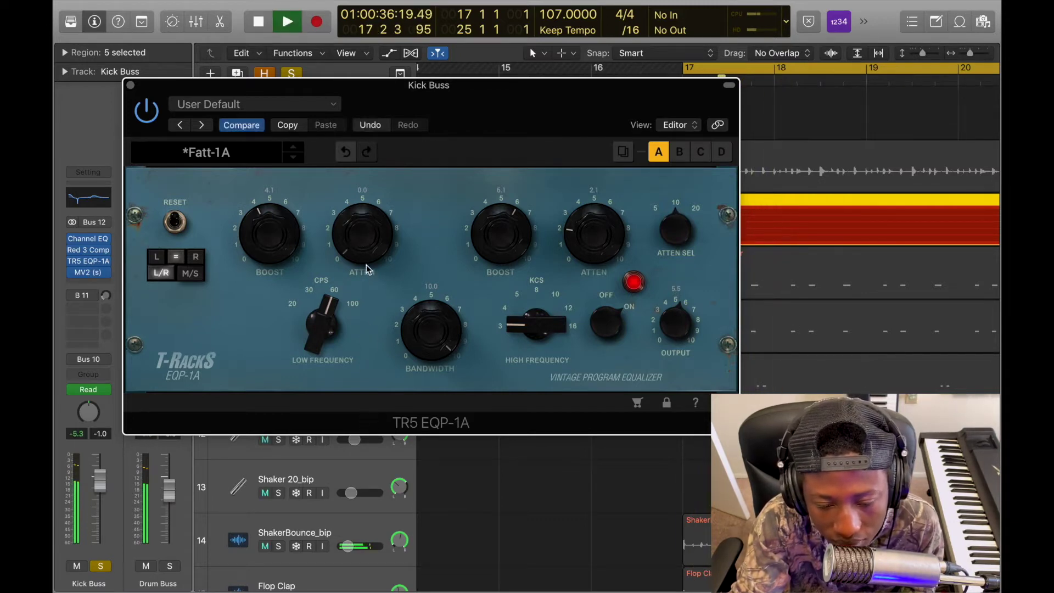
drag(362, 261, 352, 75)
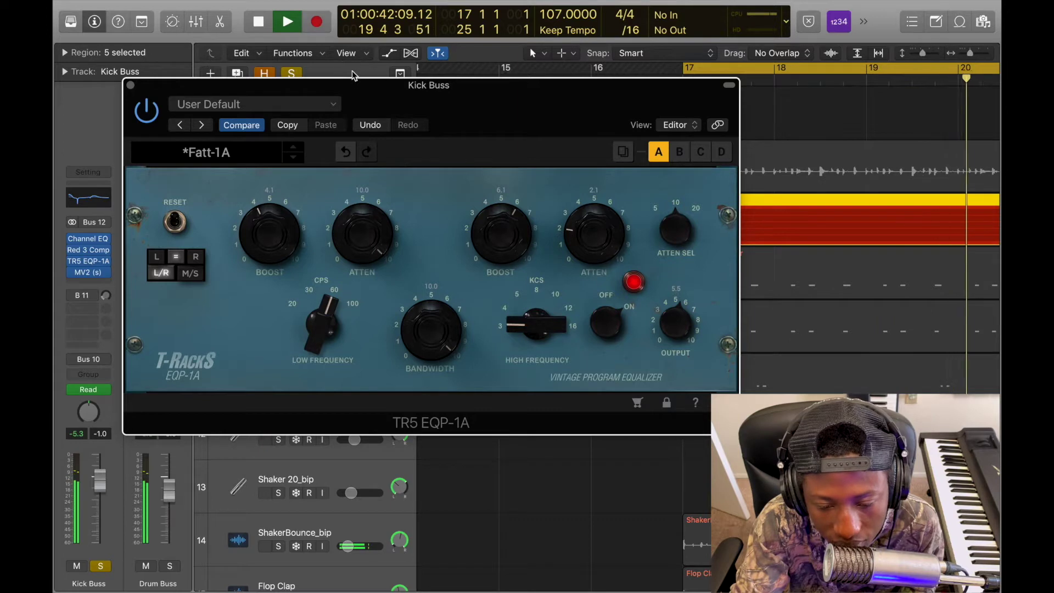
click(627, 226)
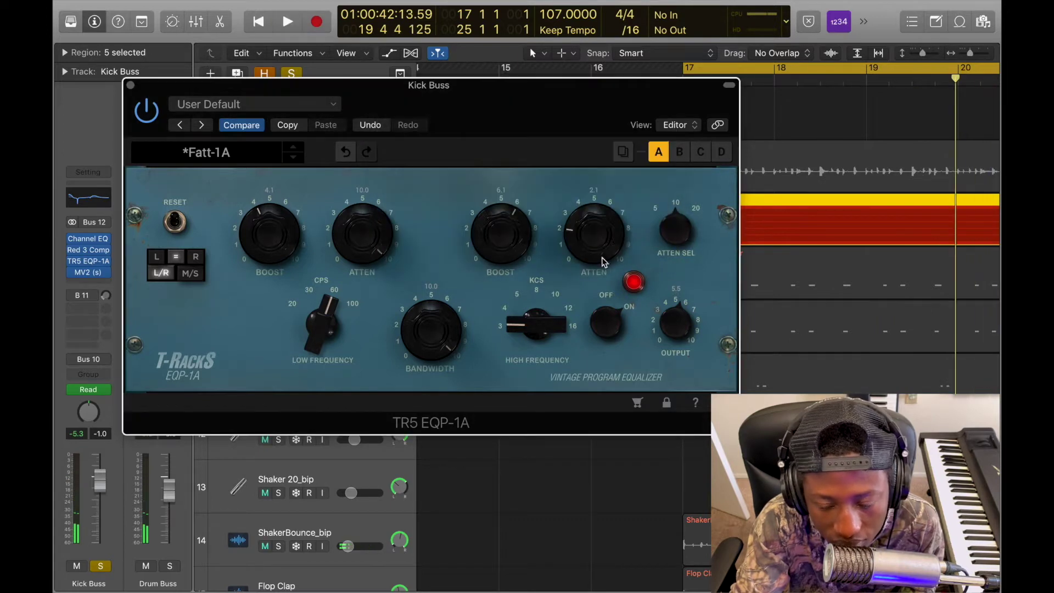
- Reduce the EQP-1A's low attenuation to 2.2, restore the saved Fatt-1A settings, and close the plug-in
drag(365, 232, 364, 365)
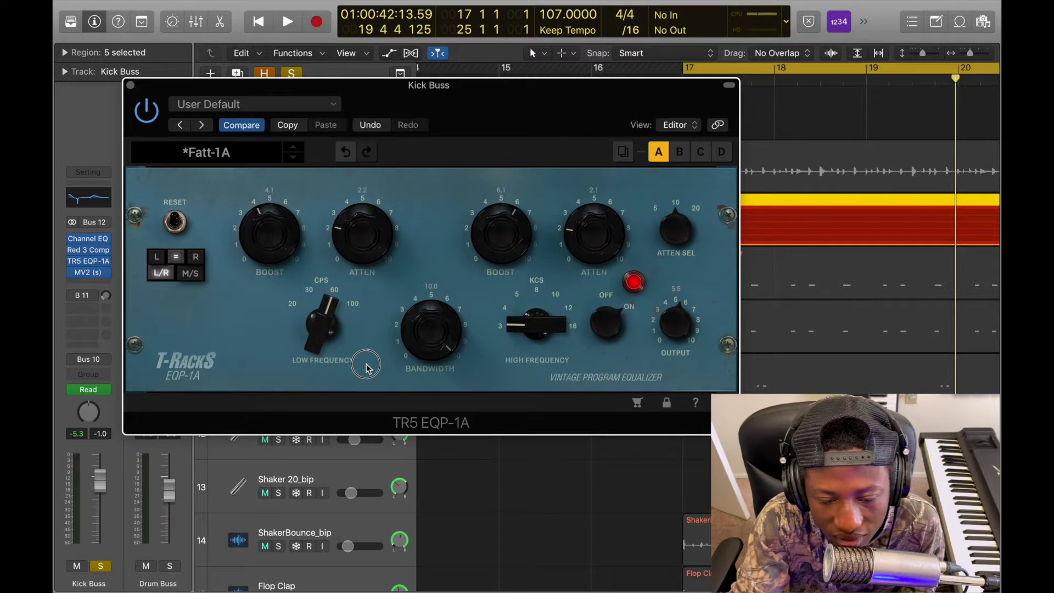
click(246, 128)
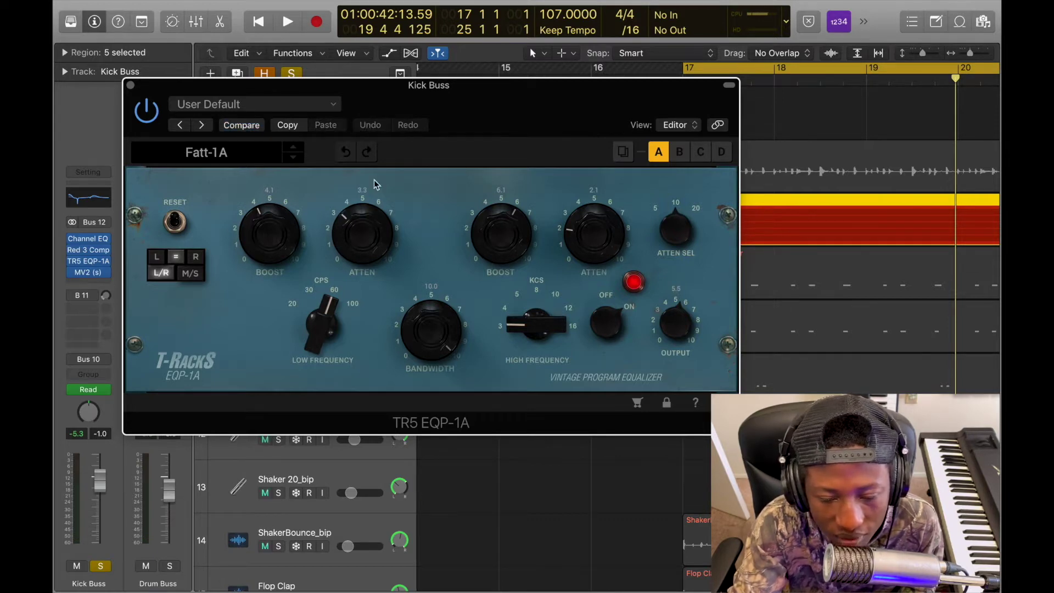
click(131, 85)
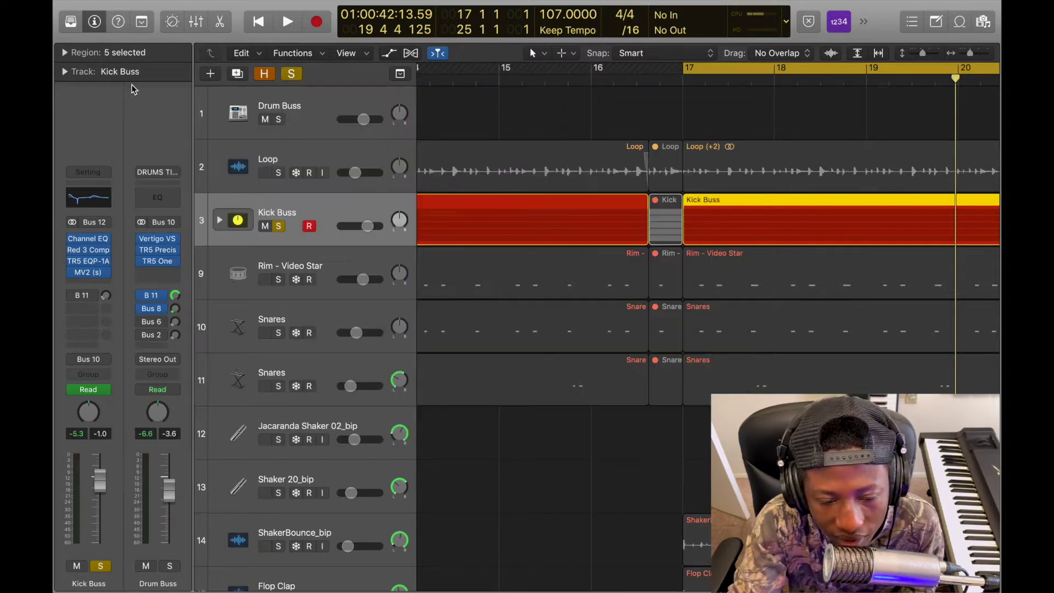
- Open the MV2 plug-in on Kick Buss and listen to the kicks with it active
click(90, 274)
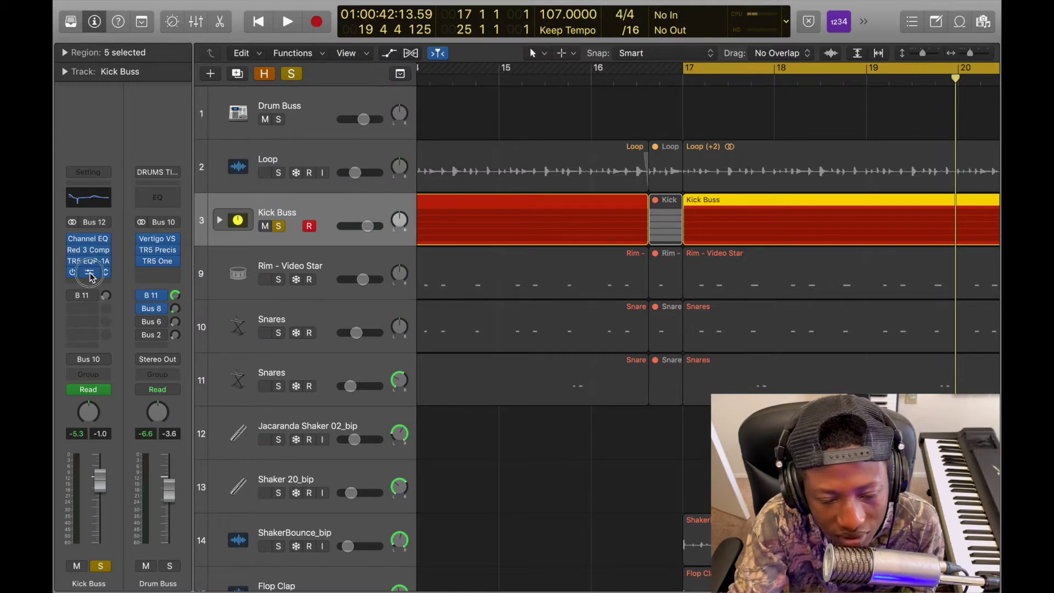
drag(200, 32, 492, 104)
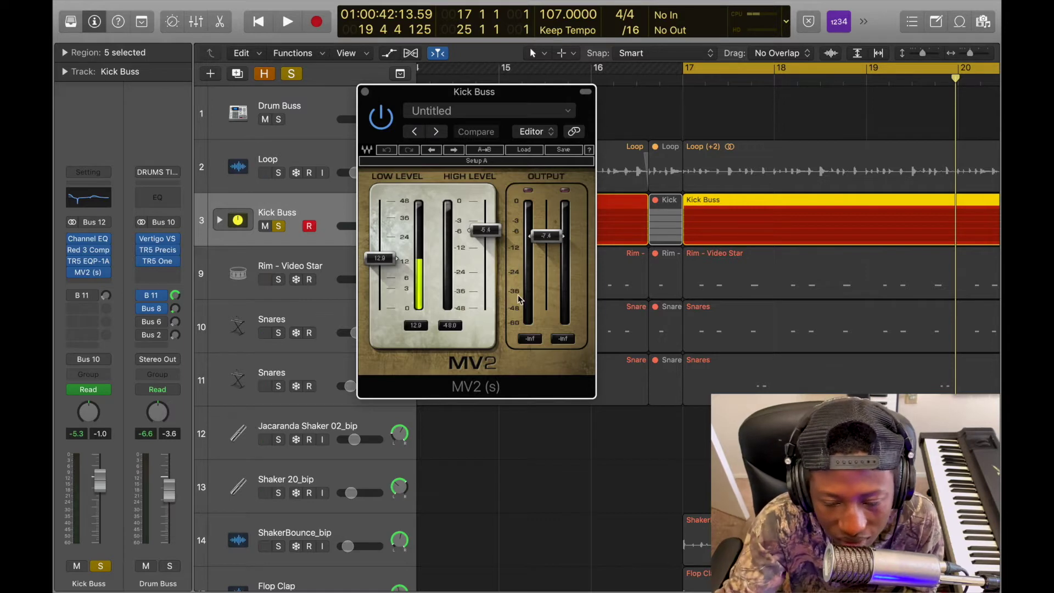
key(space)
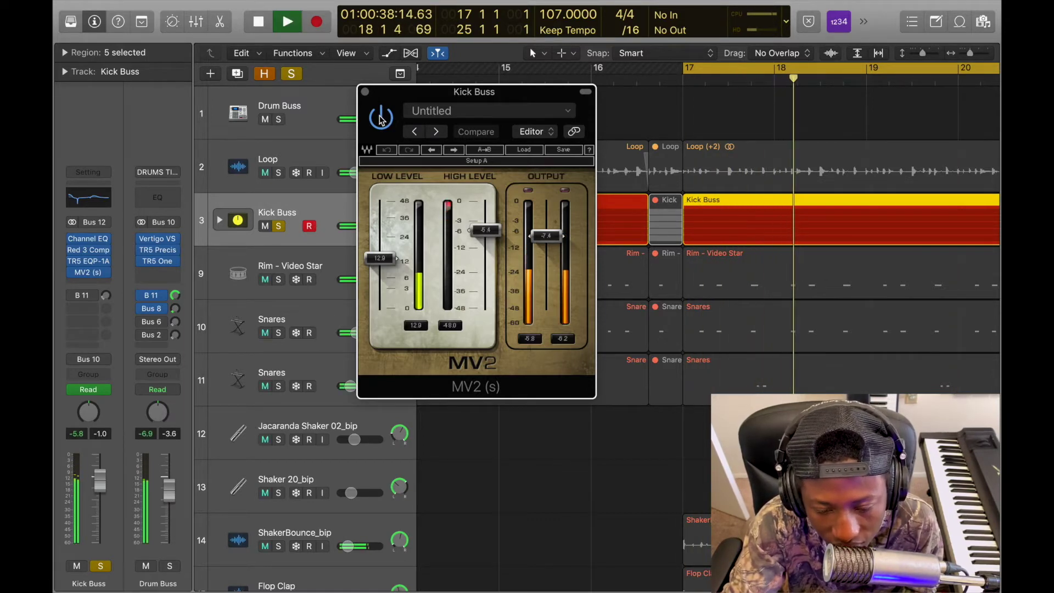
key(space)
- Bypass the MV2 and play the kicks for comparison, dismissing the overload alert
click(381, 118)
key(space)
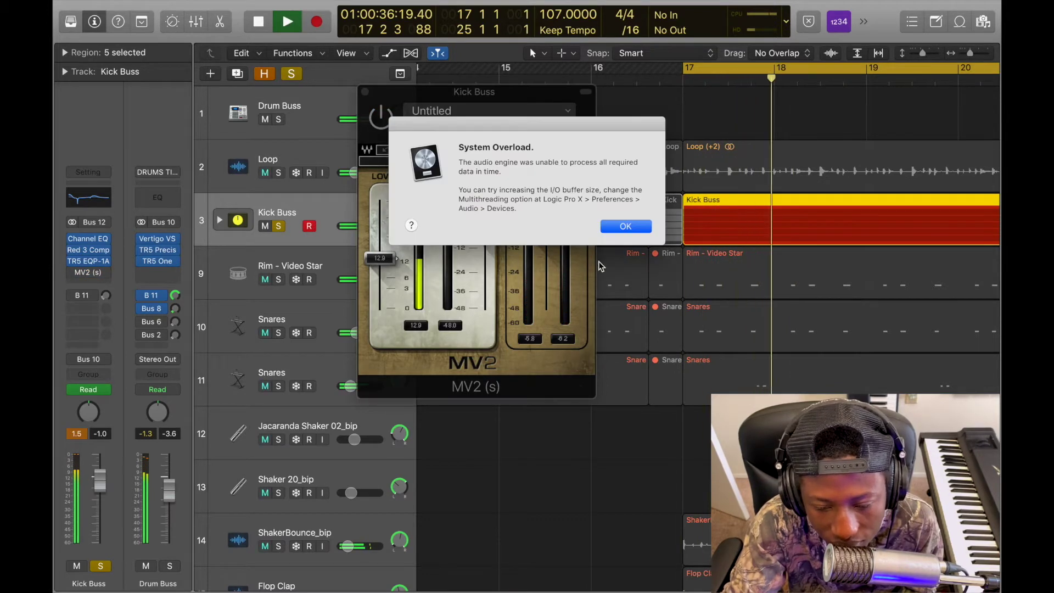
click(617, 227)
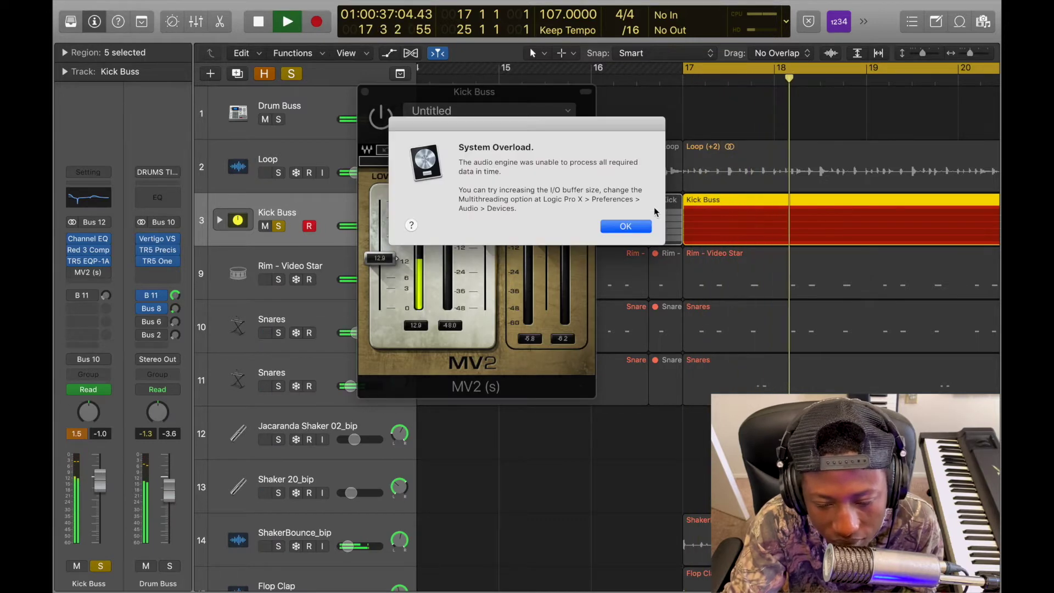
key(Return)
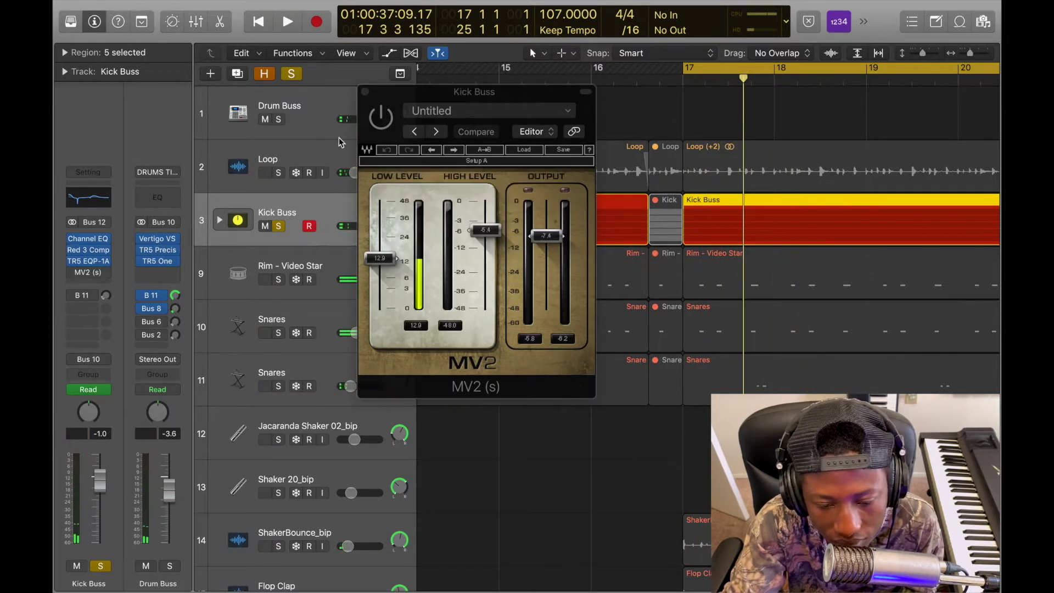
- Re-enable the MV2, replay the kicks, dismiss the overload alert, and close the plug-in
click(413, 160)
key(space)
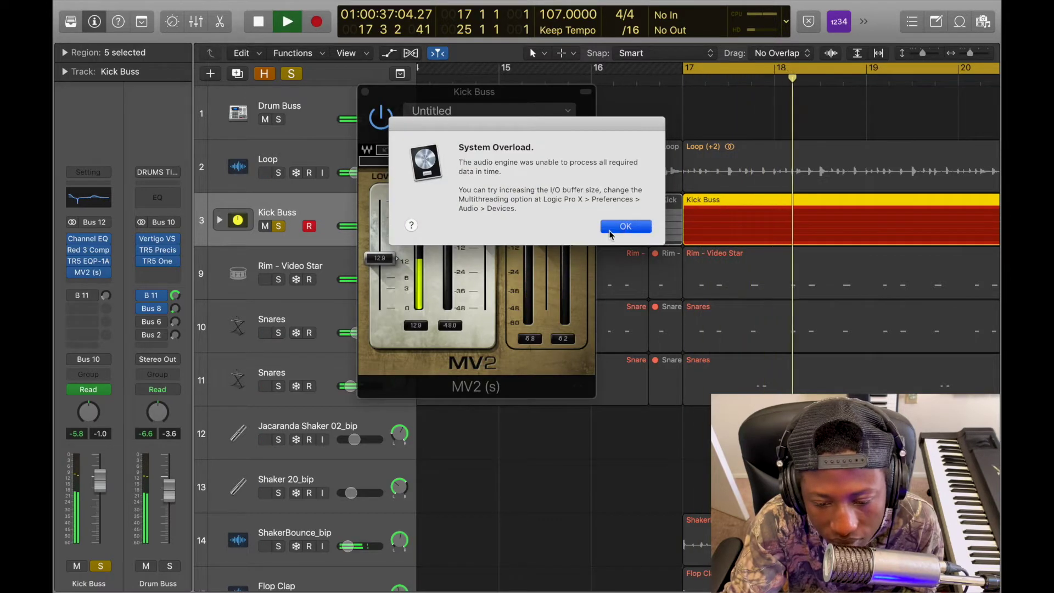
key(Return)
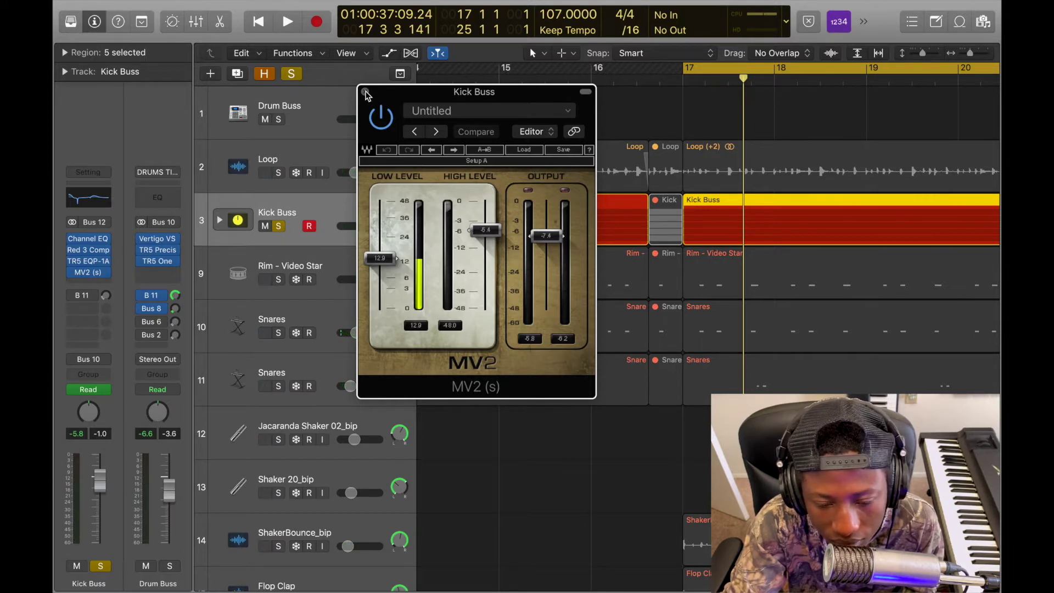
click(365, 92)
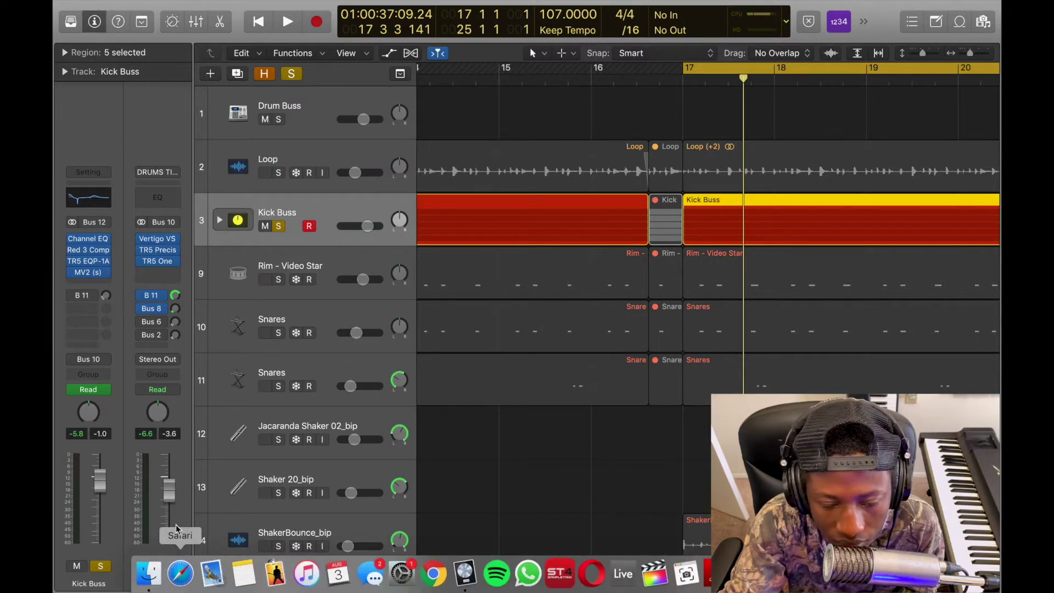
- Check the audio device preferences, including the I/O buffer size and multithreading option, leaving them as they are
mouse_move(95, 5)
click(160, 7)
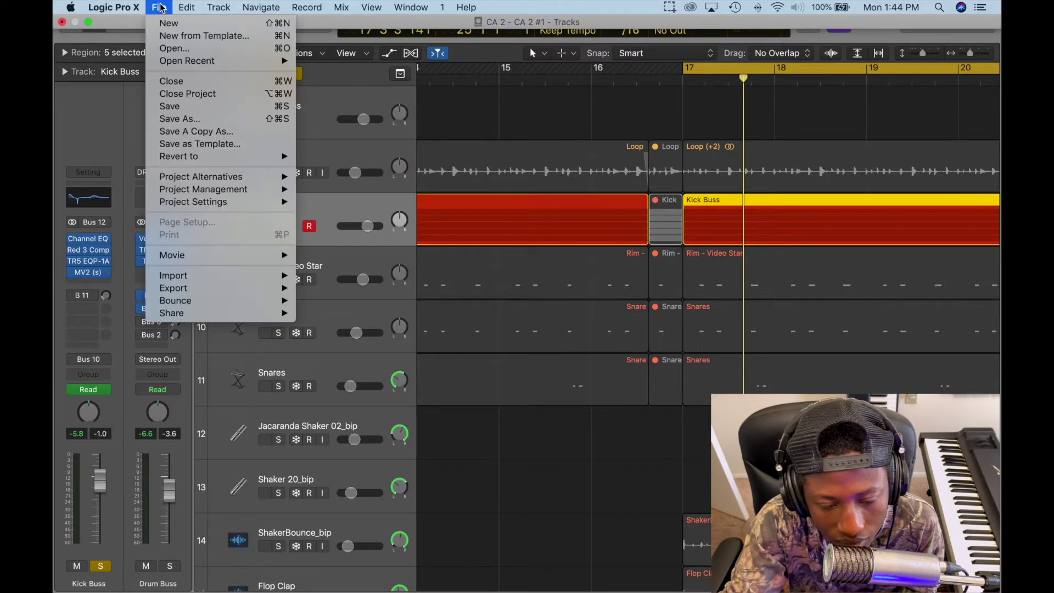
mouse_move(122, 43)
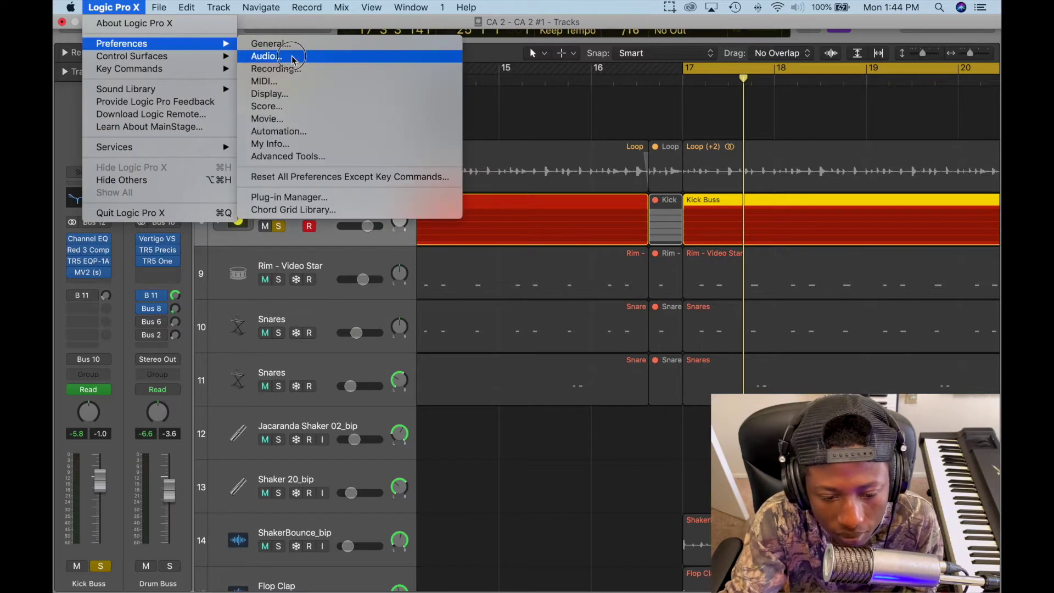
click(277, 56)
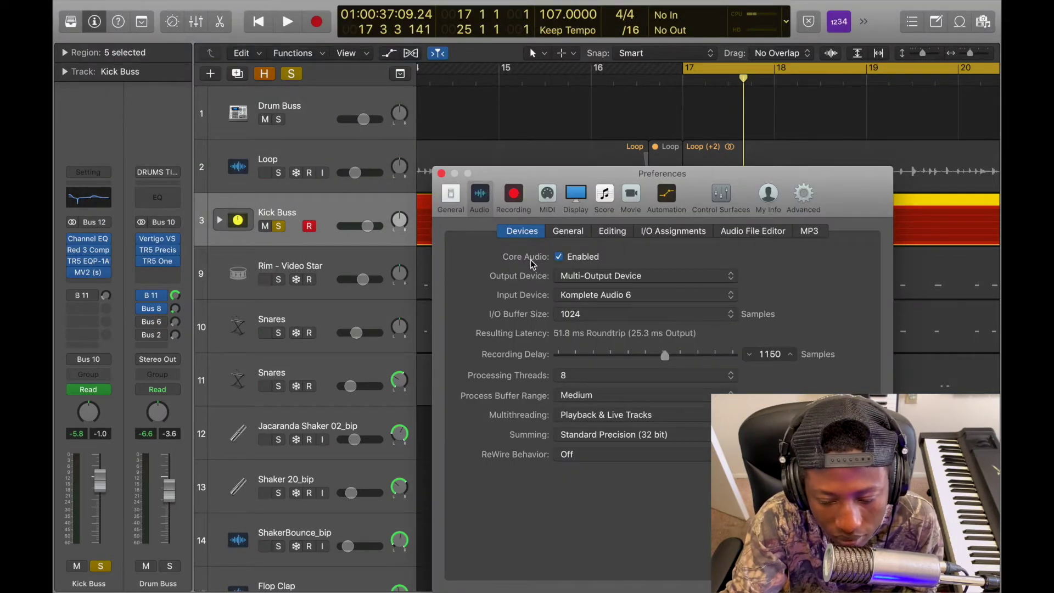
click(443, 174)
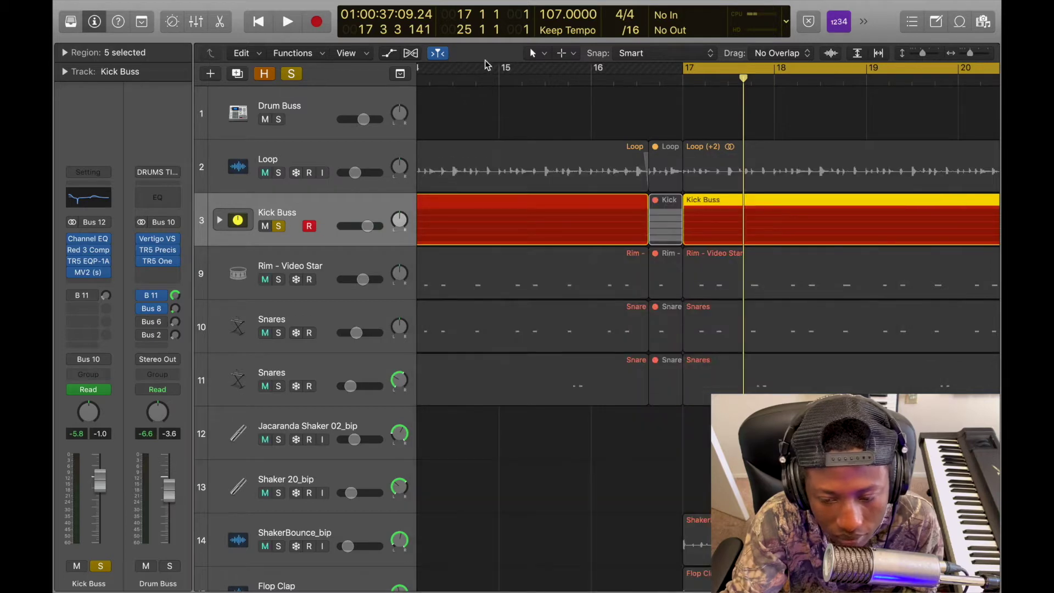
- Play the soloed kicks and inspect the MV2 settings on Kick Buss, closing the plug-in when done
mouse_move(578, 592)
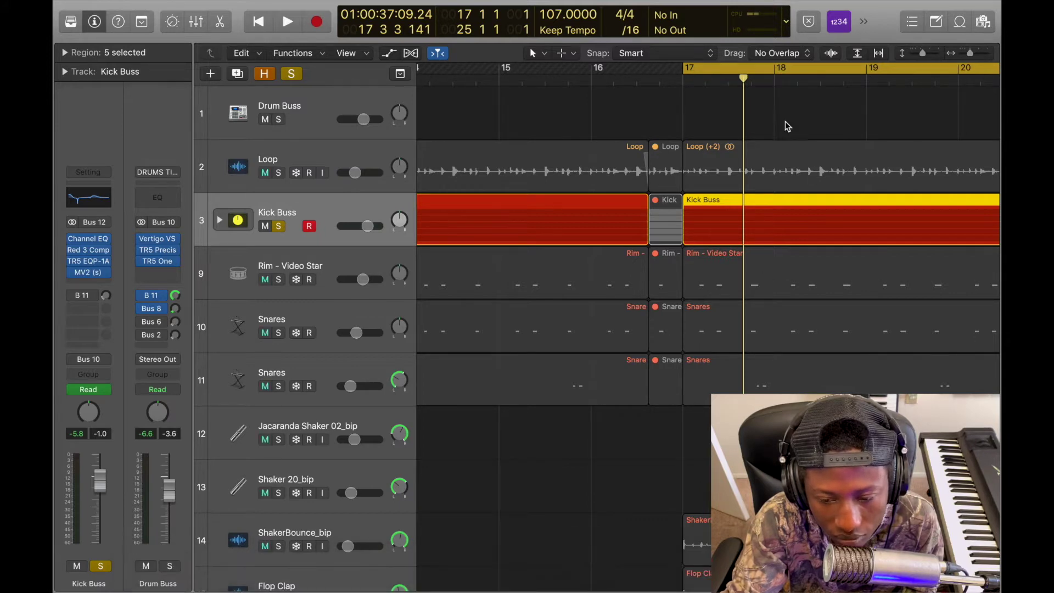
key(space)
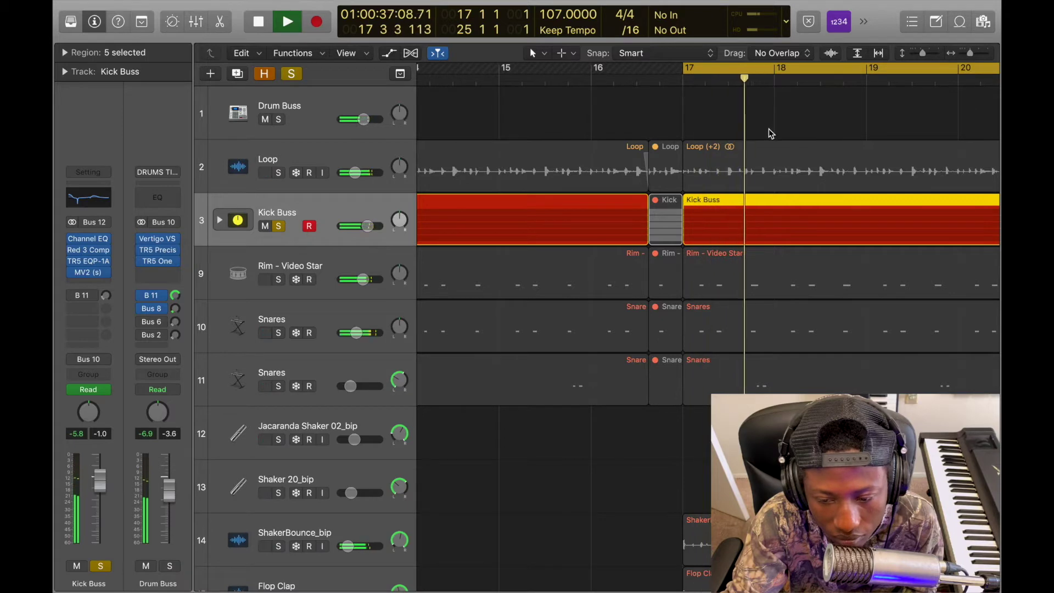
key(space)
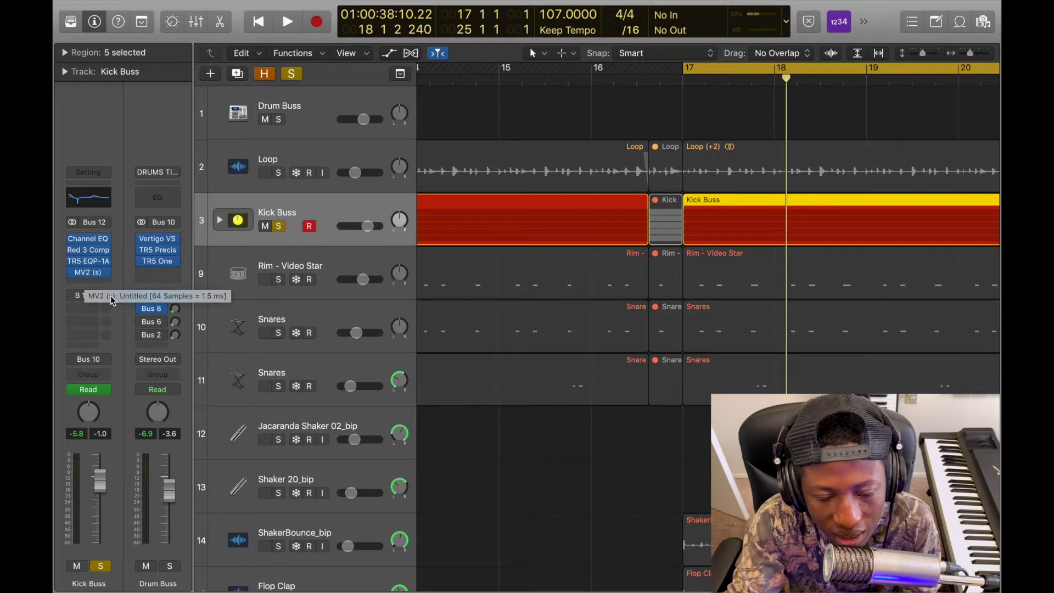
click(90, 274)
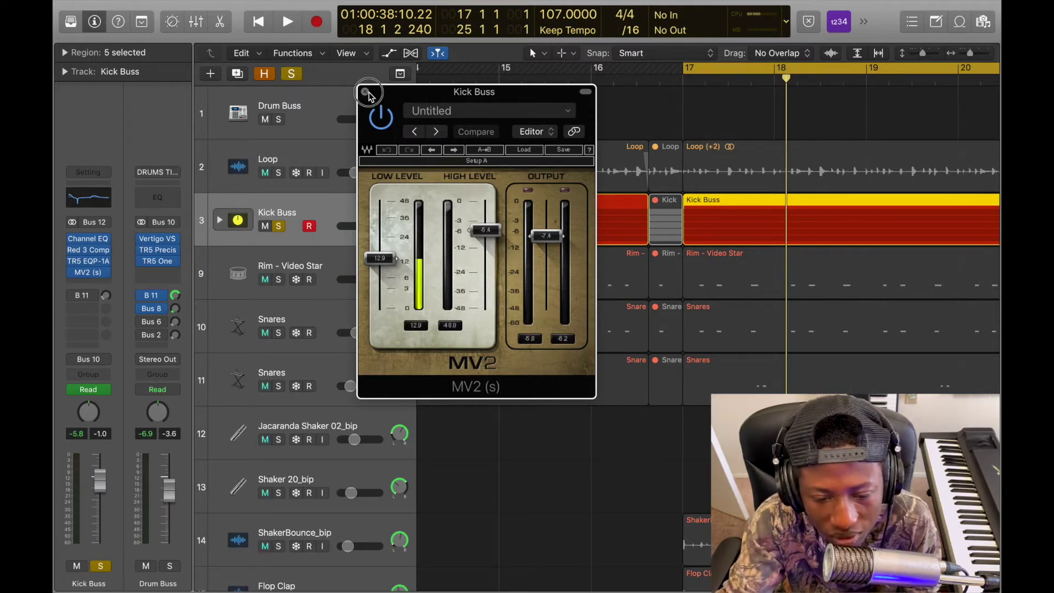
click(365, 92)
- Replay the soloed kicks several times around bar 17 to compare the Kick Buss sound with and without MV2
mouse_move(74, 278)
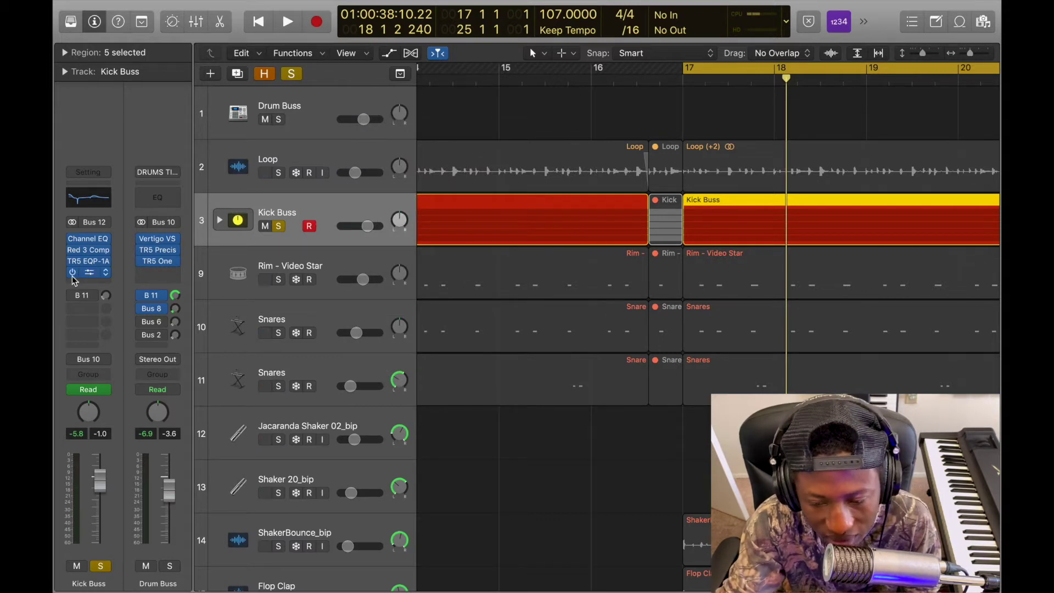
key(space)
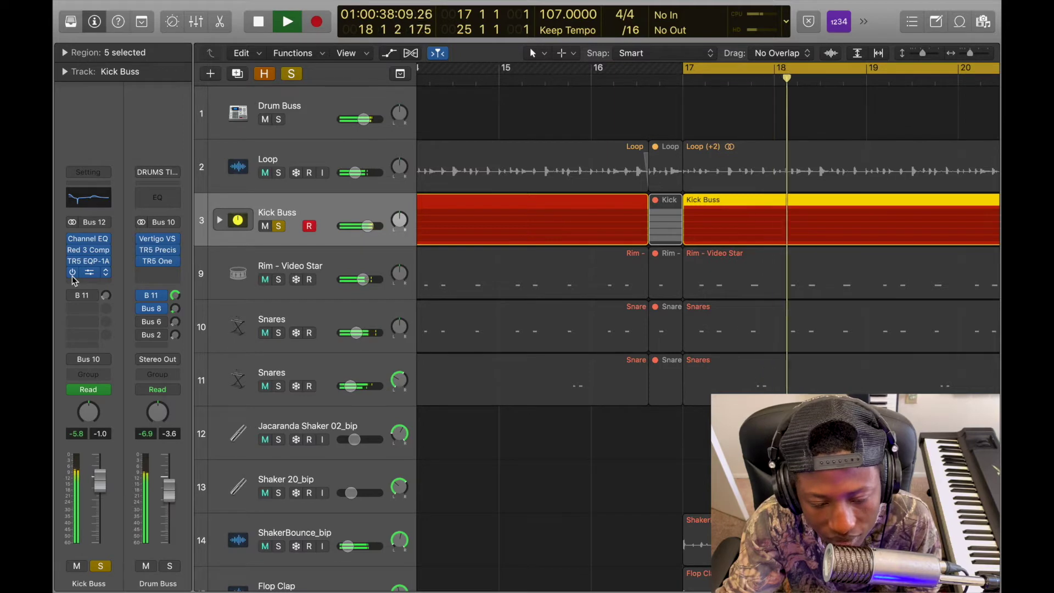
key(space)
key(space)
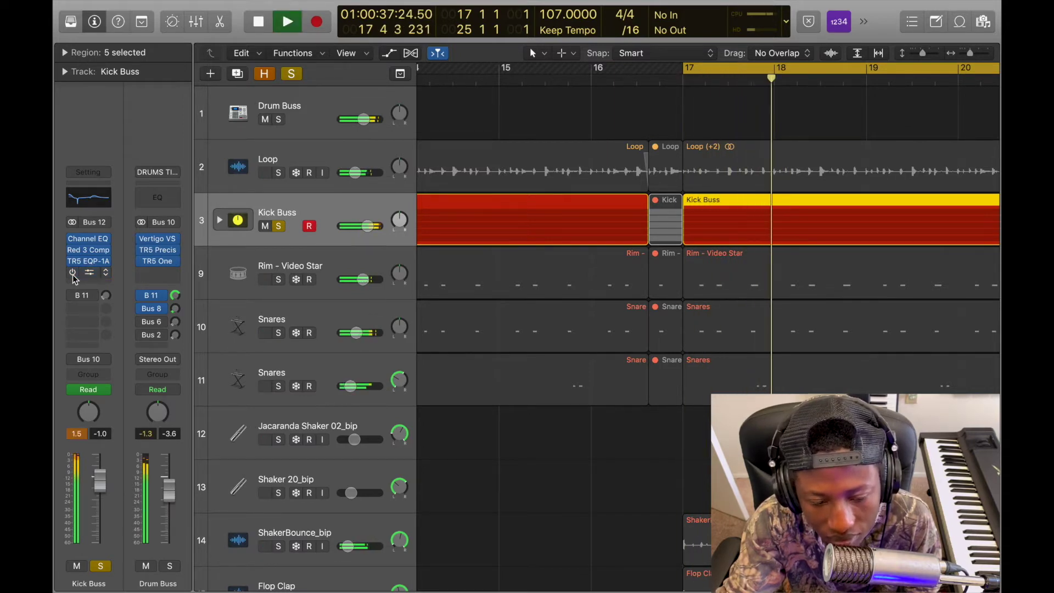
key(space)
key(space)
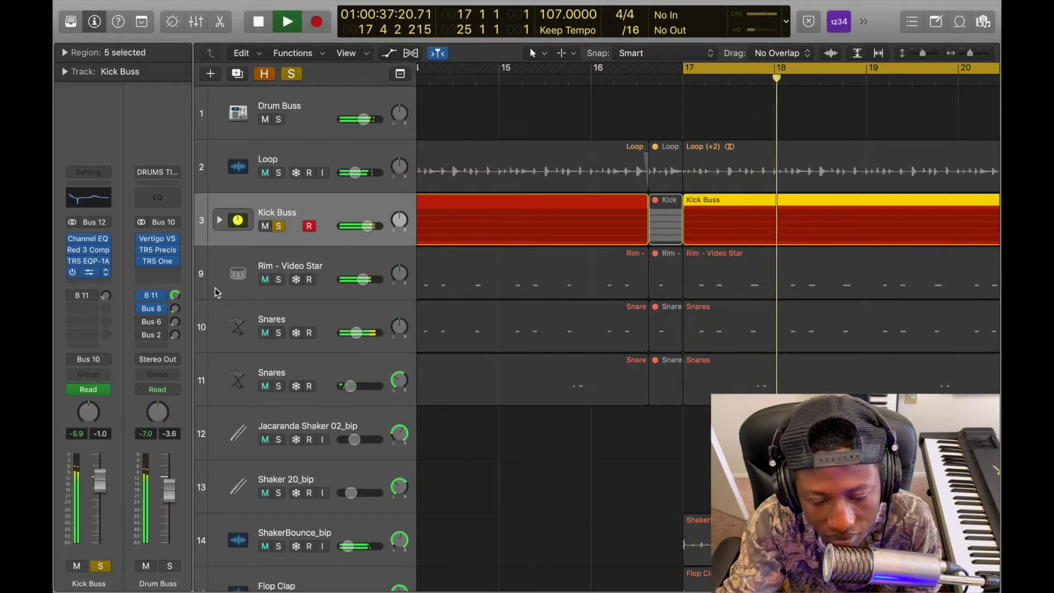
click(627, 227)
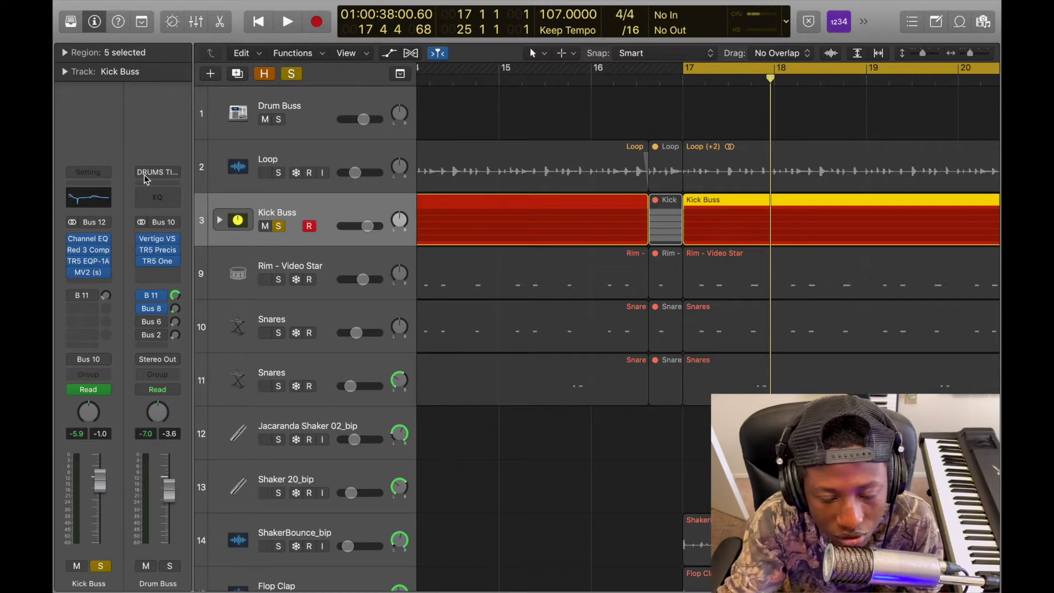
- Inspect the Vertigo VSC-2 compressor settings on Drum Buss and close the plug-in
click(165, 240)
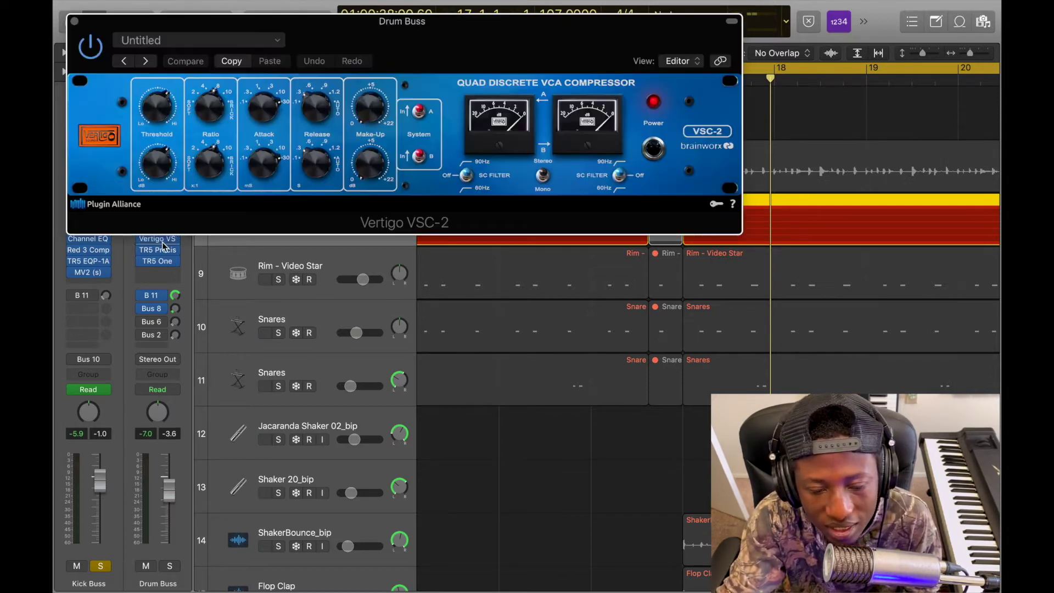
drag(433, 78, 552, 192)
mouse_move(157, 253)
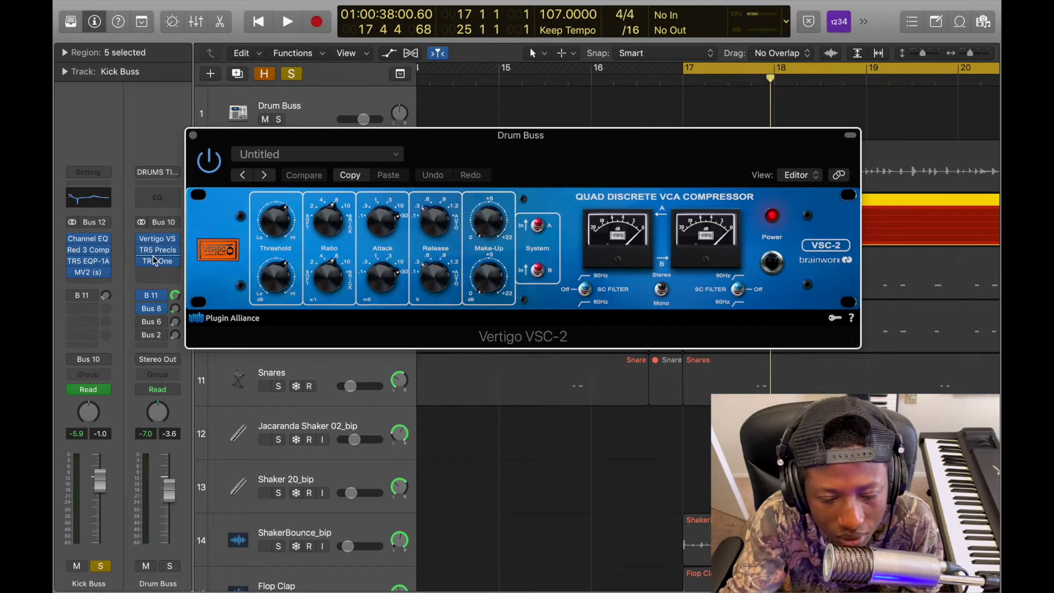
click(193, 135)
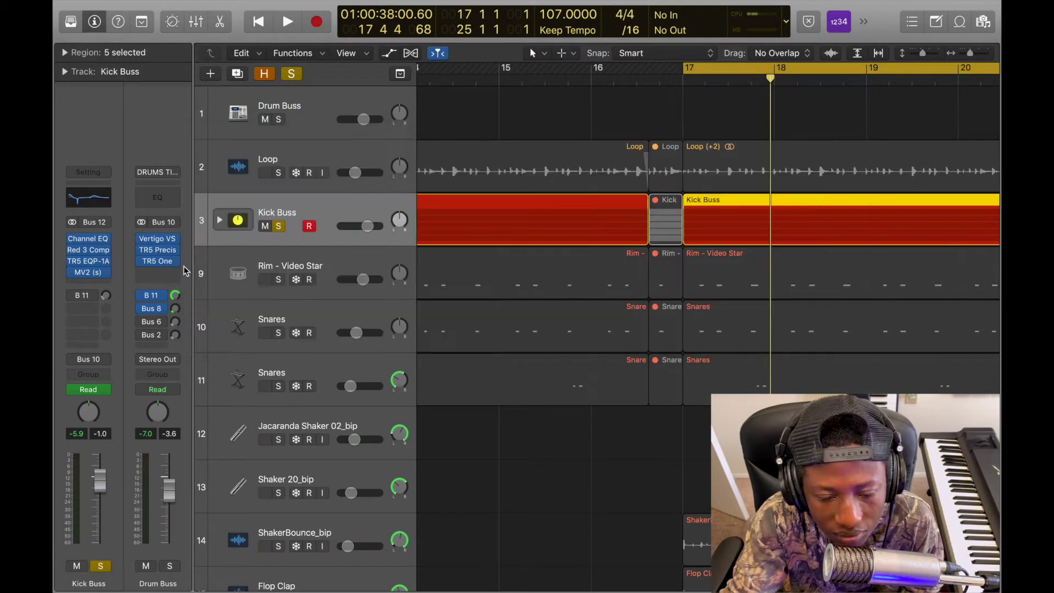
- Inspect the TR5 Precision Comp-Limiter settings on Drum Buss and close the plug-in
click(158, 250)
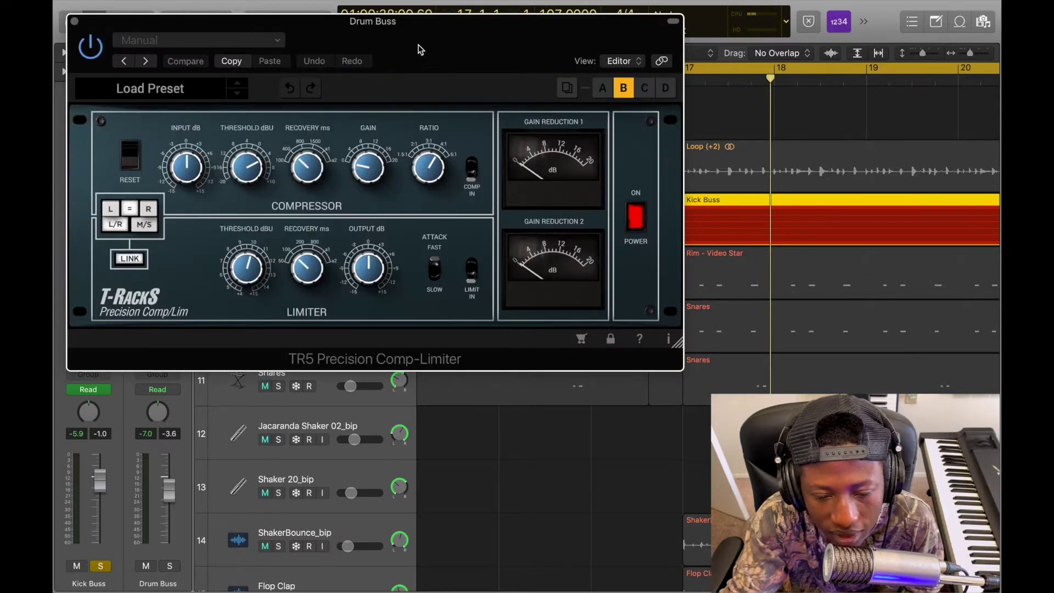
drag(420, 49, 662, 125)
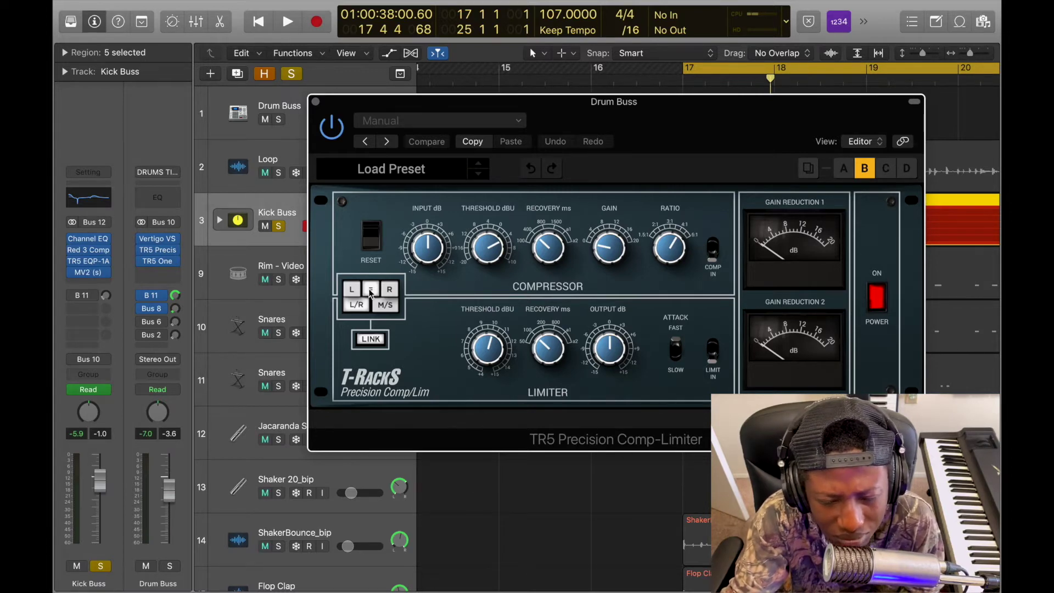
click(315, 102)
- Examine the TR5 One on Drum Buss, including its Focus, Width, Analog and Transients controls, and close it
mouse_move(183, 263)
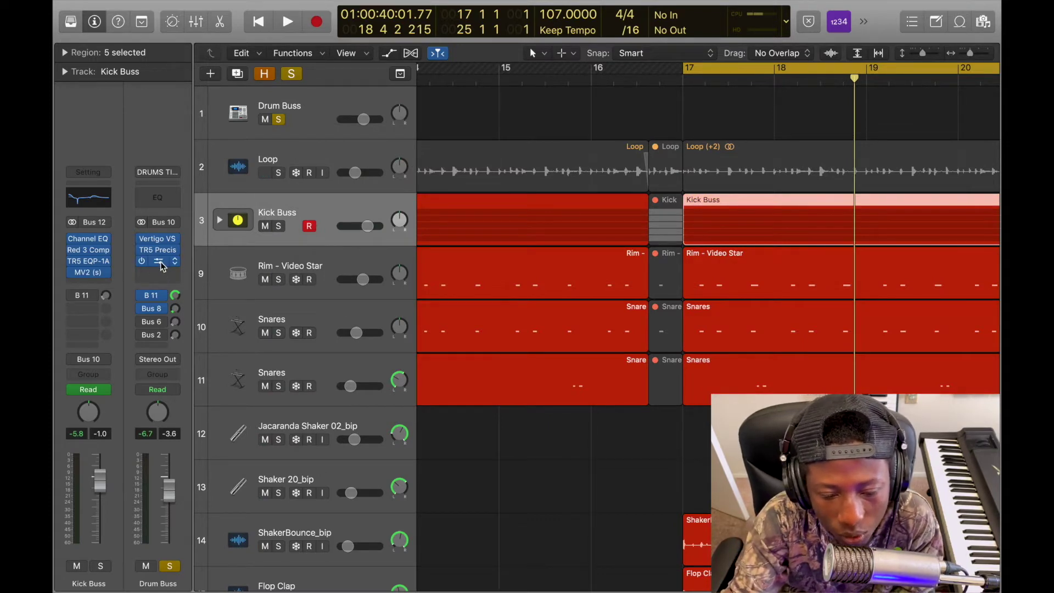
click(160, 262)
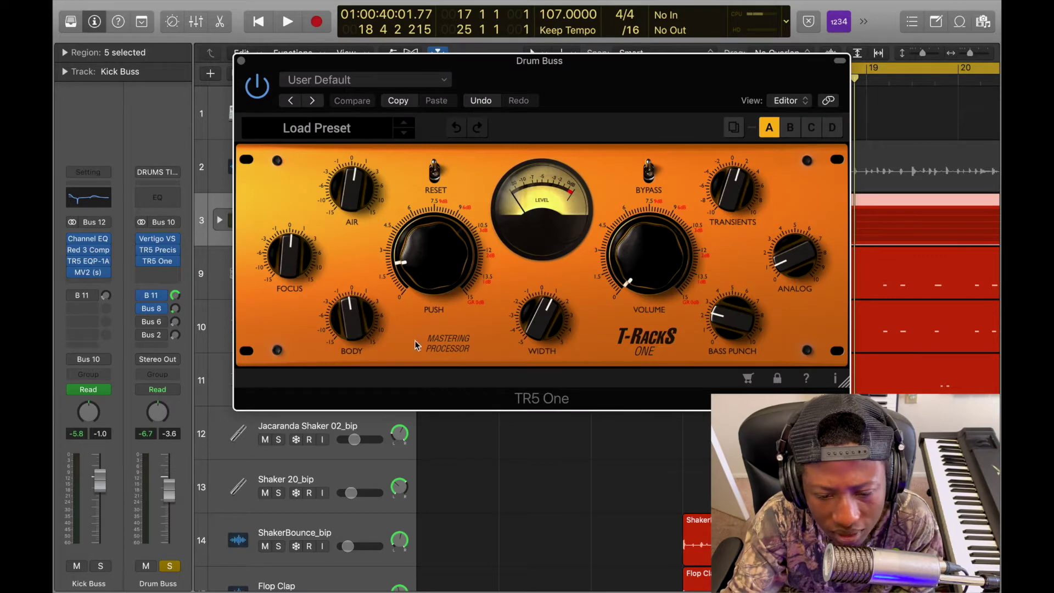
mouse_move(311, 247)
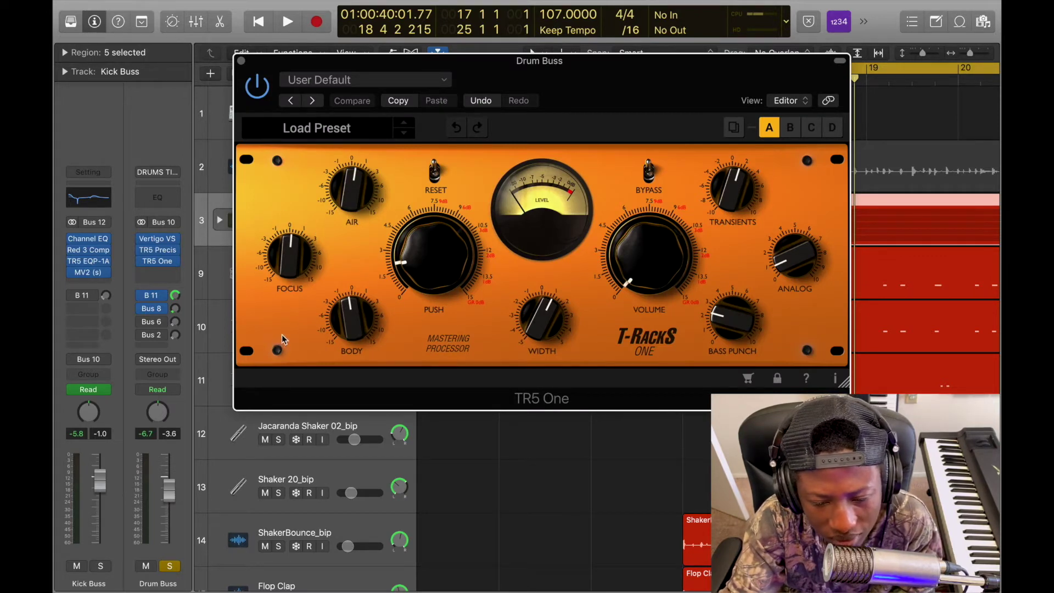
mouse_move(537, 361)
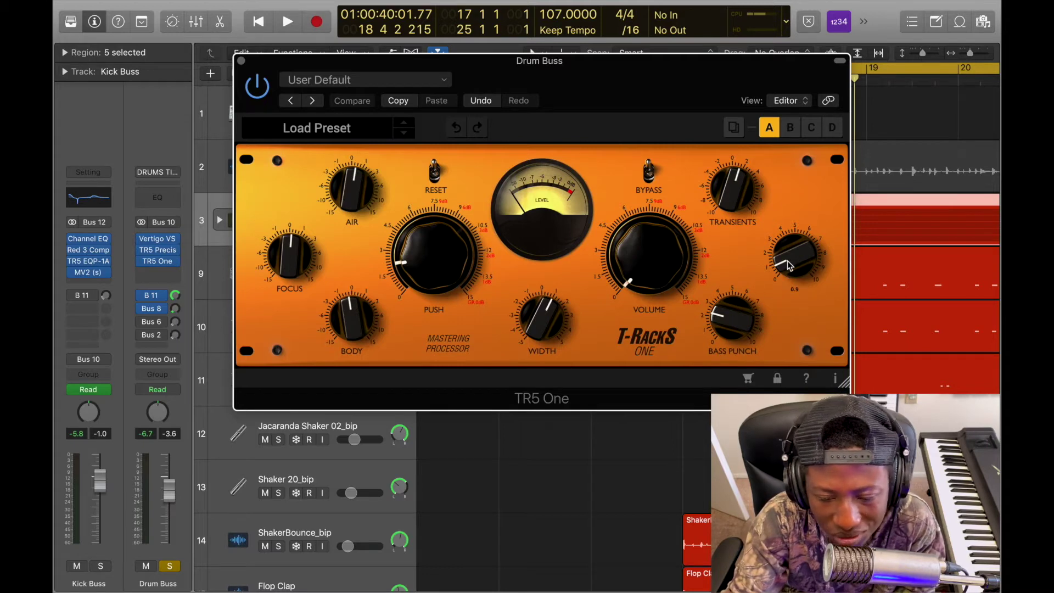
mouse_move(725, 192)
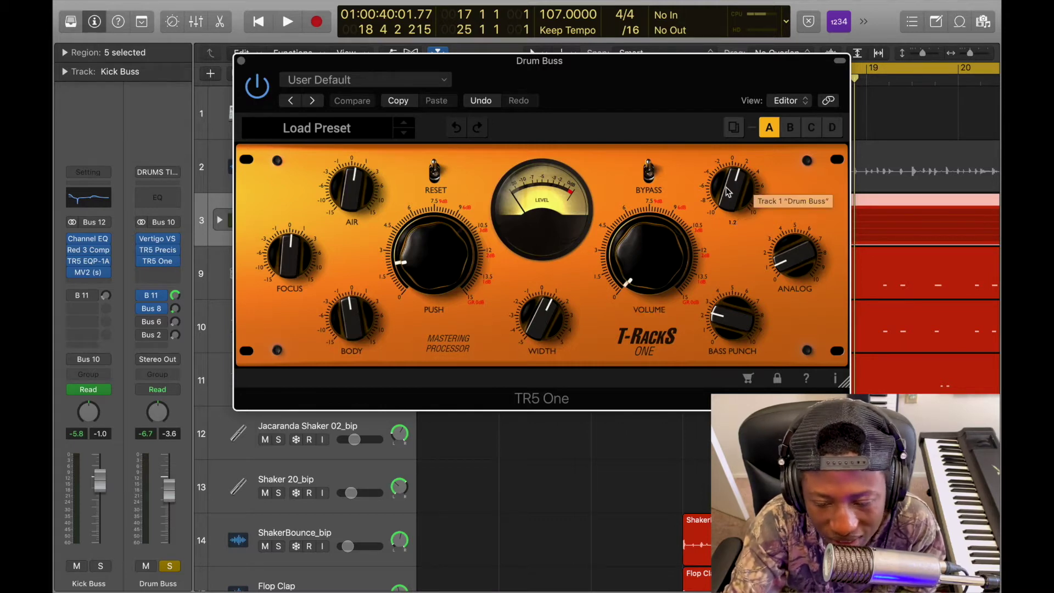
click(241, 61)
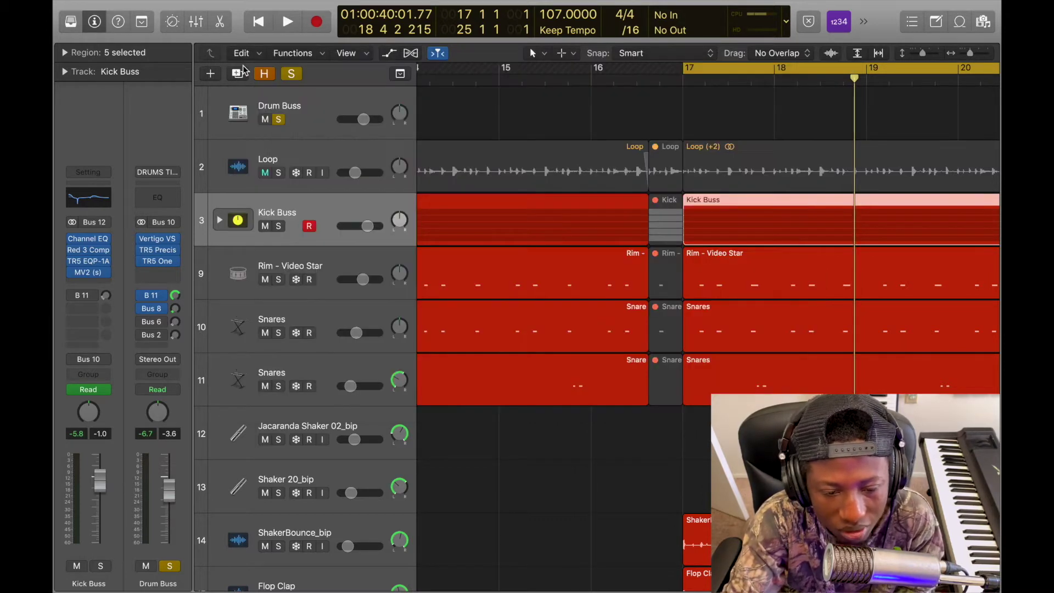
- Select the Rim - Video Star track and show its patch in the sound Library
scroll(337, 359, down, 2)
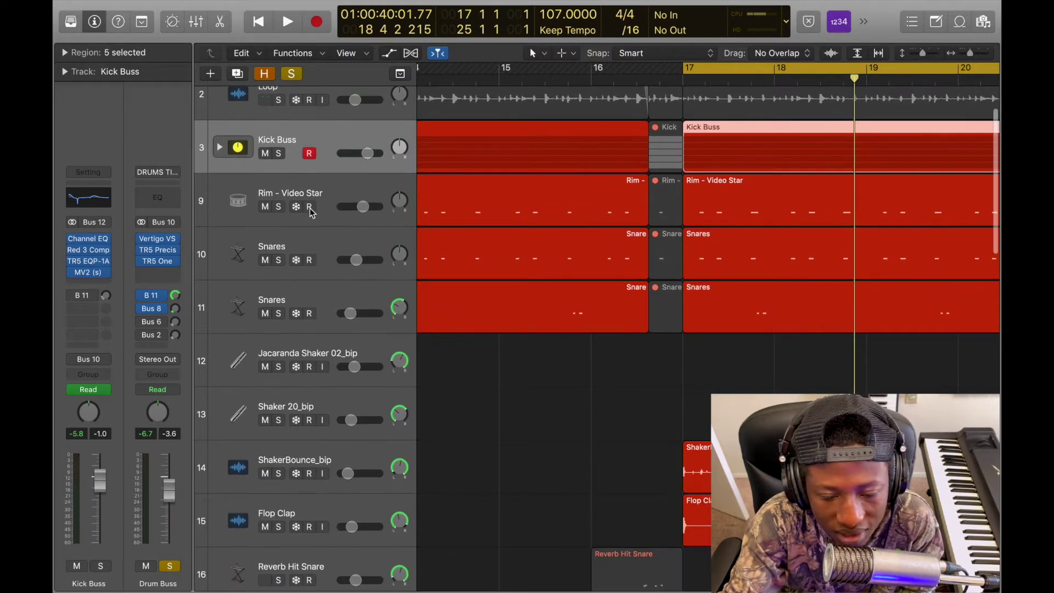
click(319, 194)
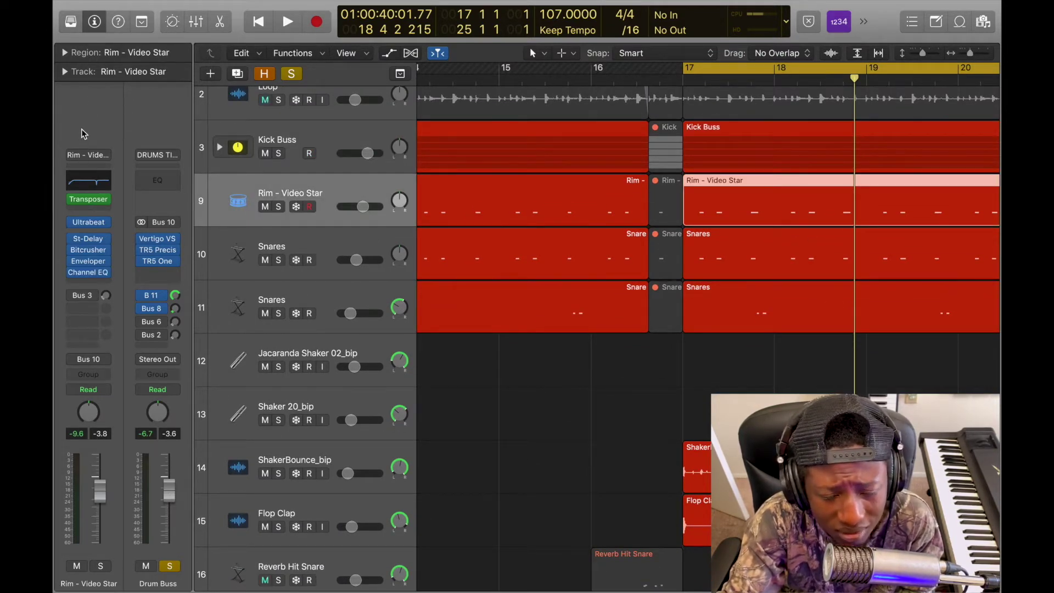
click(70, 22)
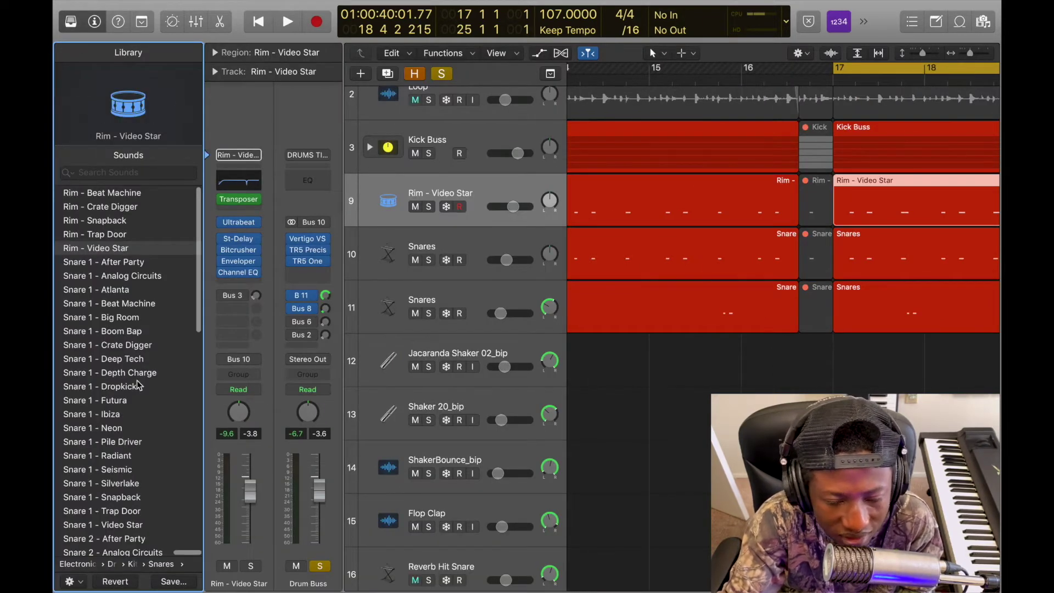
- Select the Snares tracks 10 and 11 in turn to review their instruments and channel strip effects
click(552, 274)
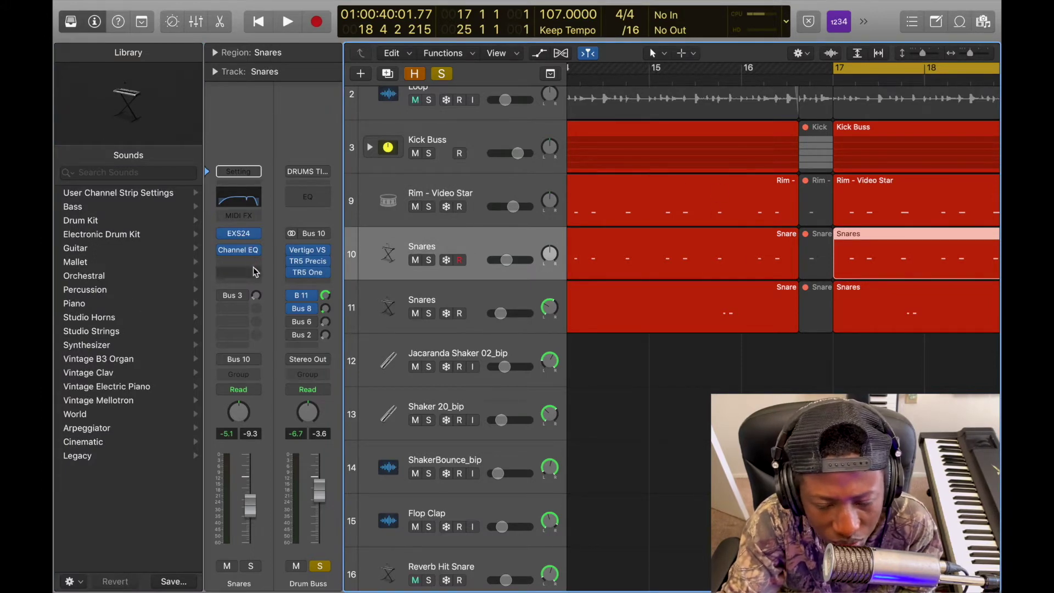
mouse_move(241, 240)
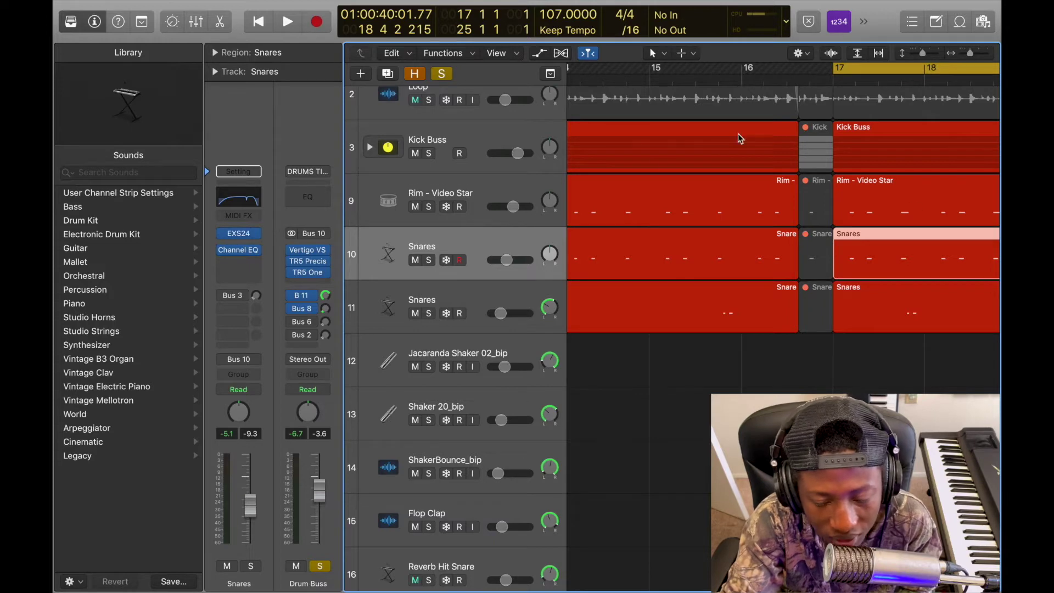
click(483, 295)
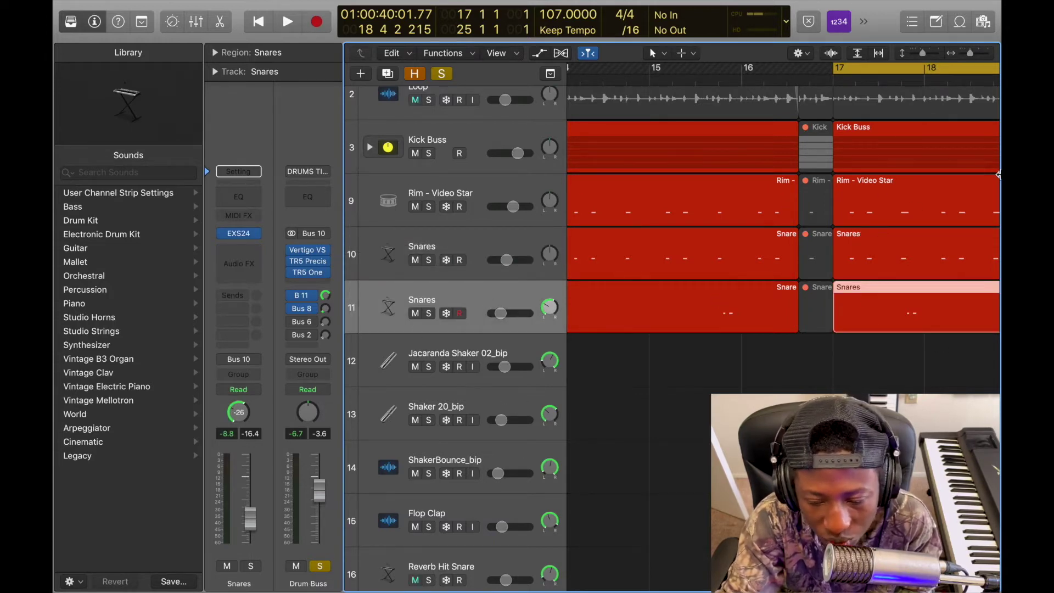
- Clear the active solo, solo the Snares on track 10, and play them from bar 17
scroll(960, 323, right, 5)
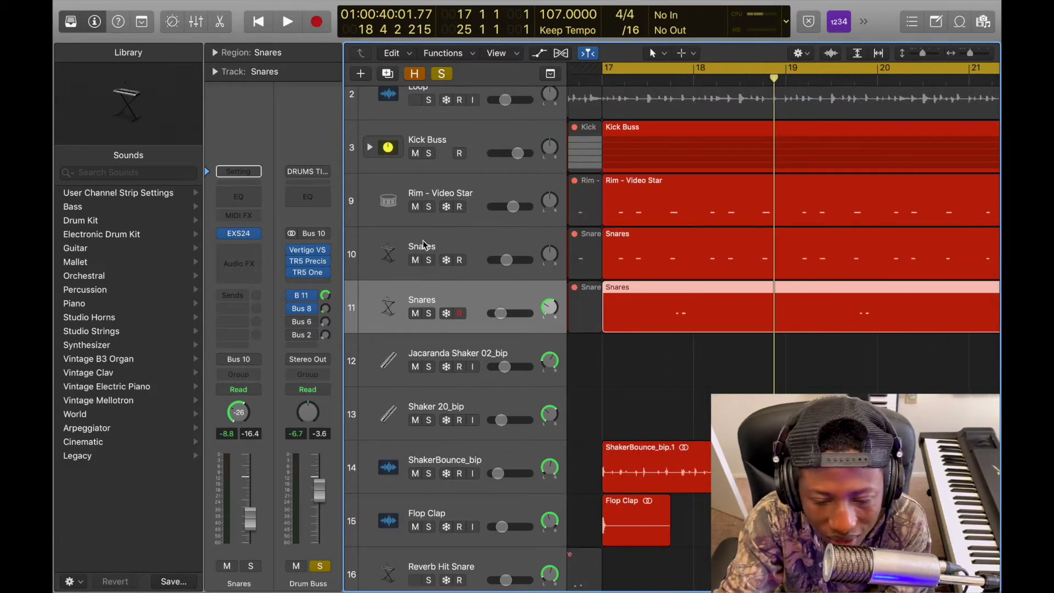
click(443, 75)
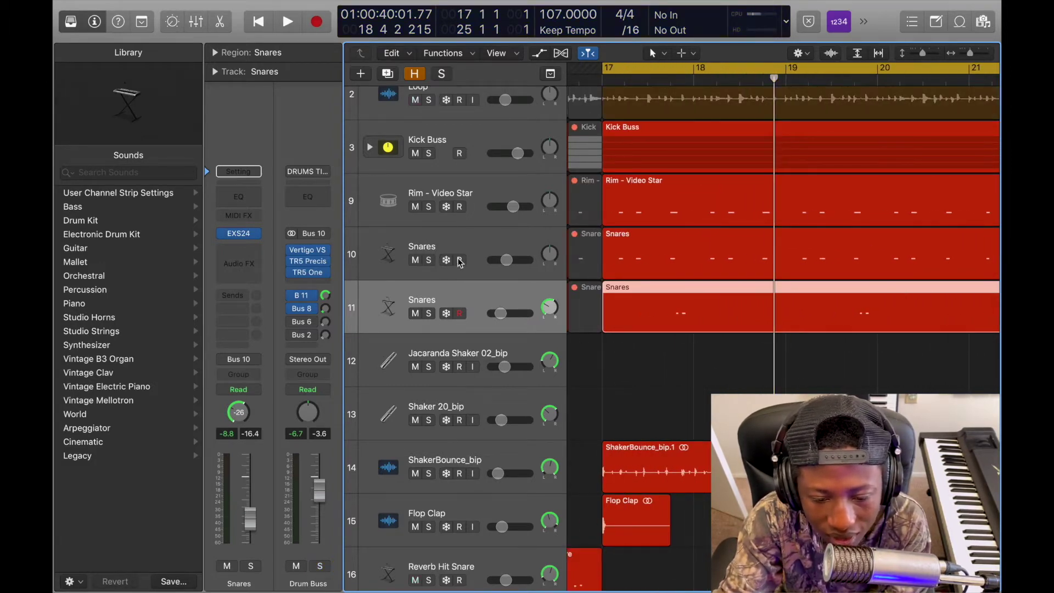
click(430, 261)
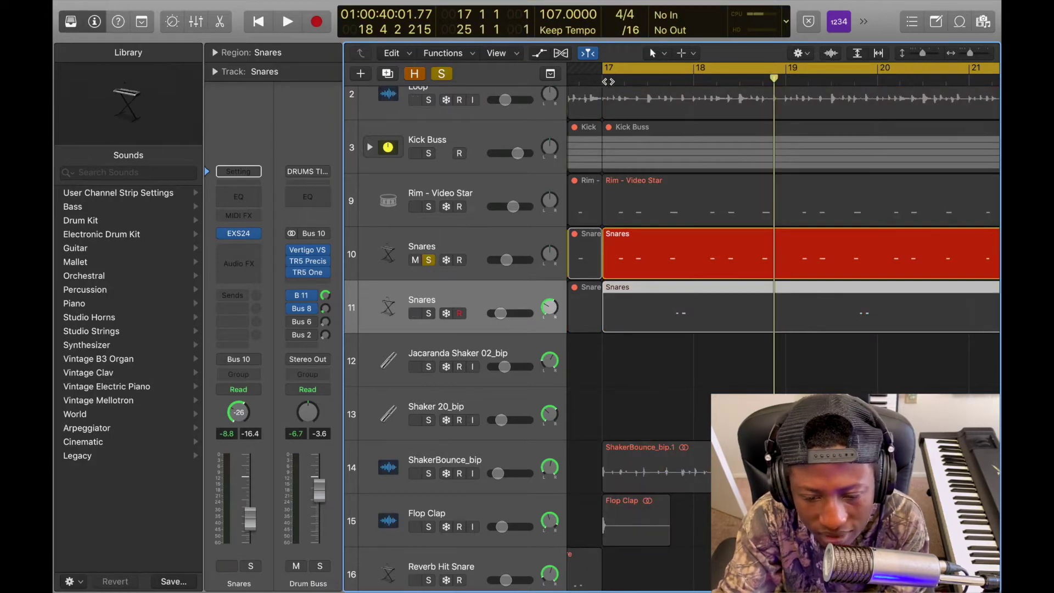
double_click(603, 79)
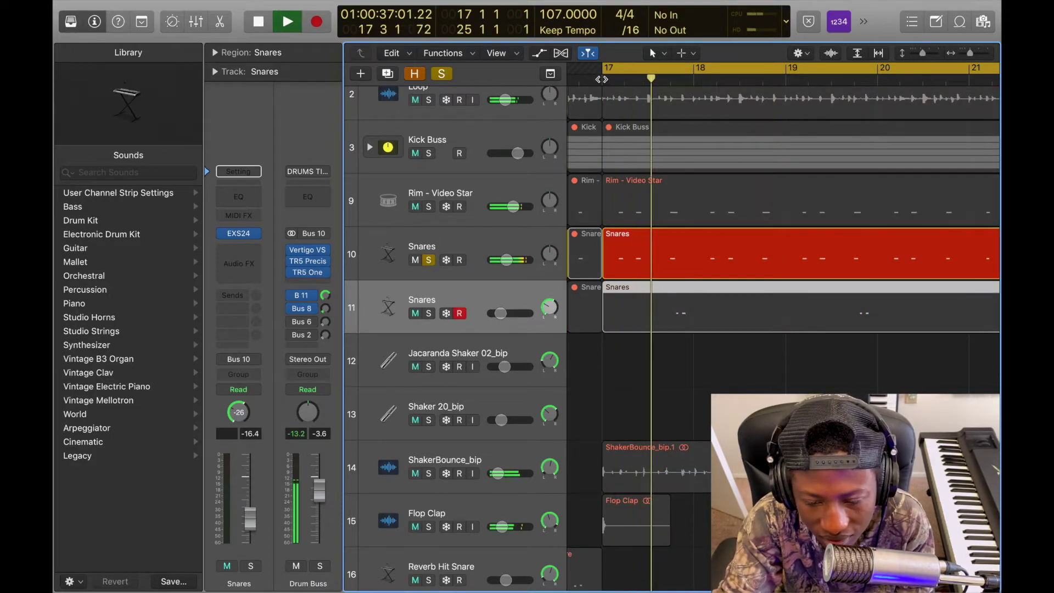
key(space)
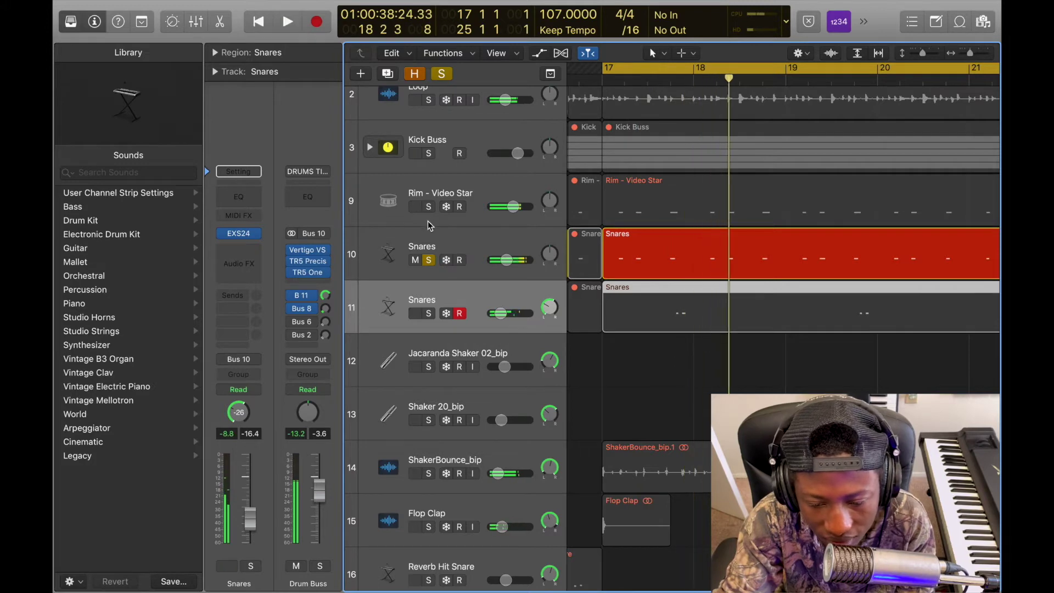
- Add Rim - Video Star and the track 11 Snares to the solo in turn, playing the layers together after each addition
click(429, 207)
key(space)
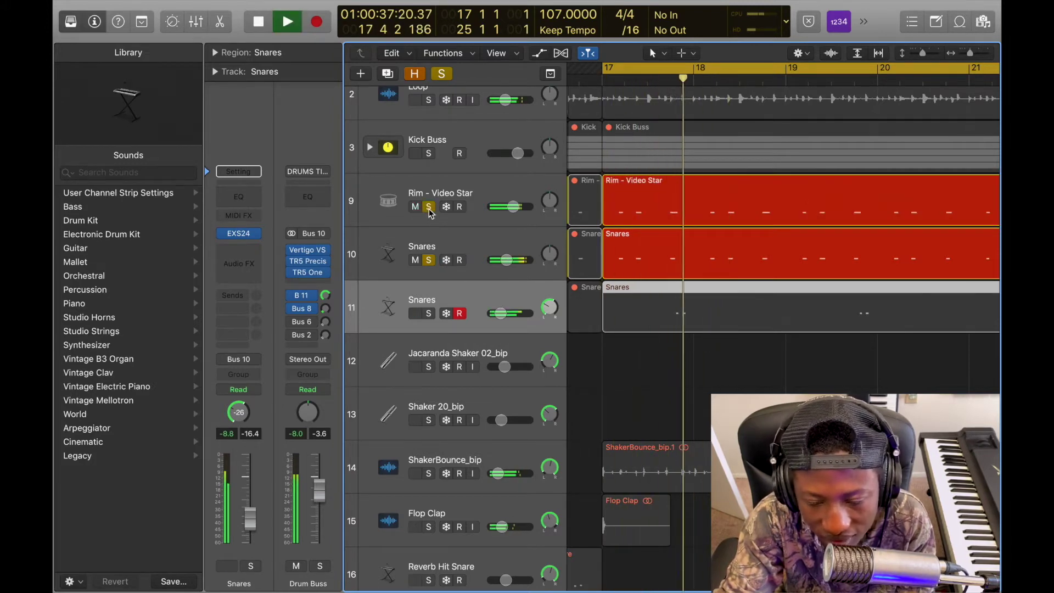
key(space)
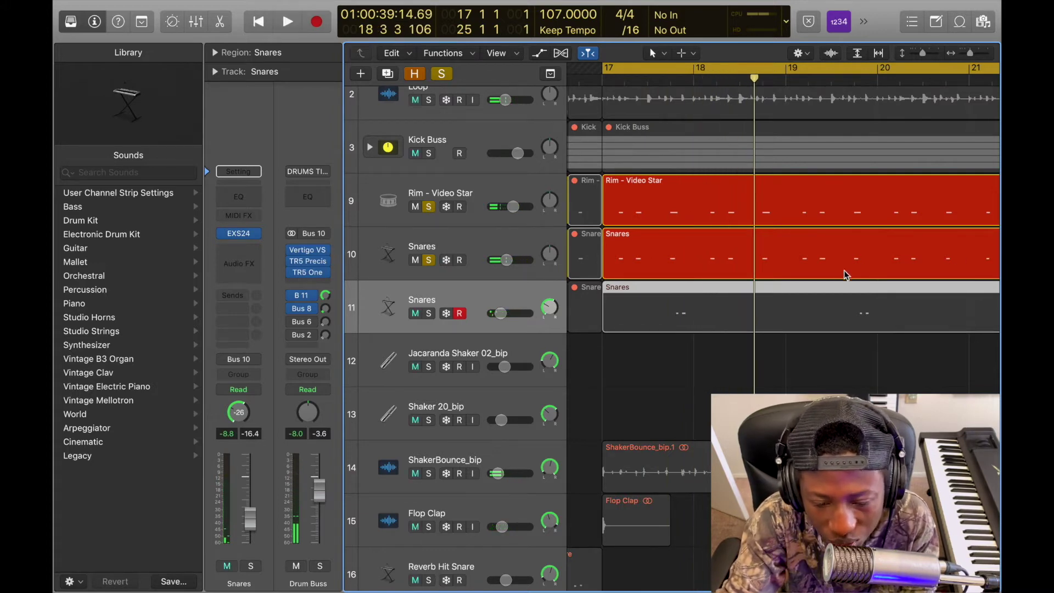
click(429, 314)
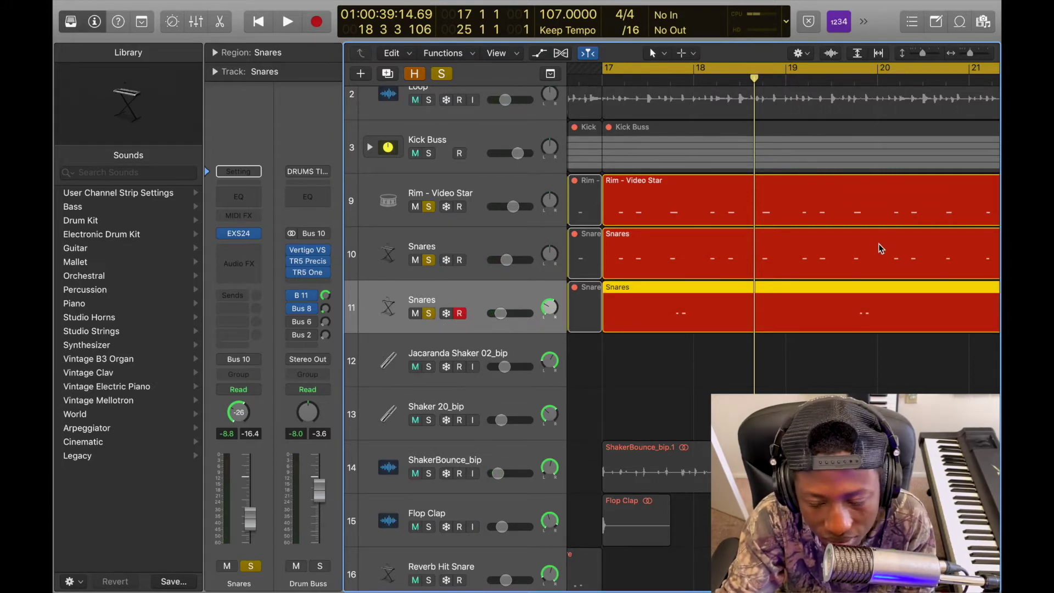
key(space)
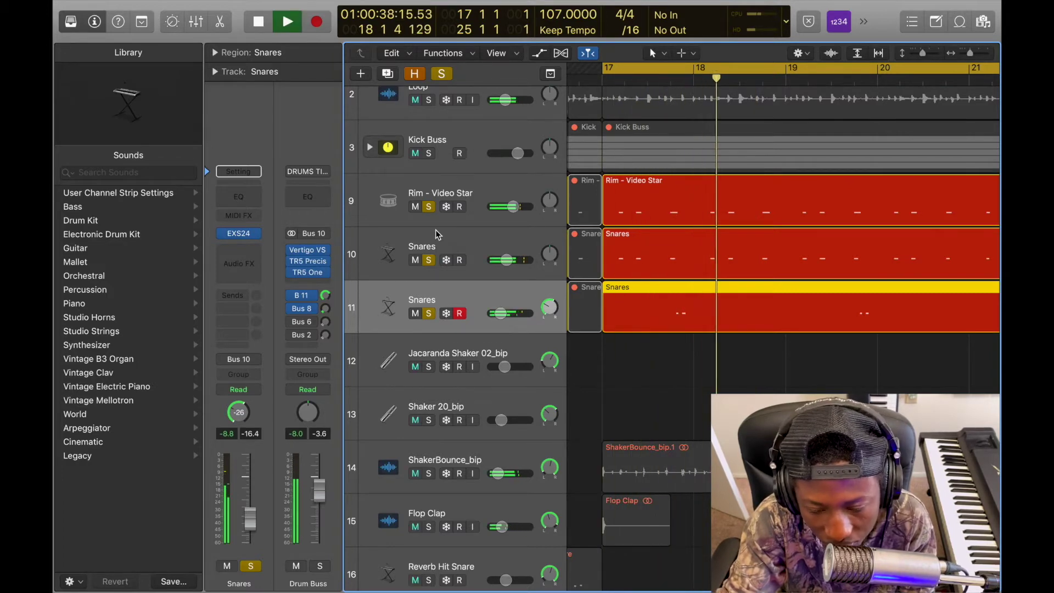
- Stop playback and switch the track 11 Snares pan mode to Balance, and back to Stereo Pan
key(space)
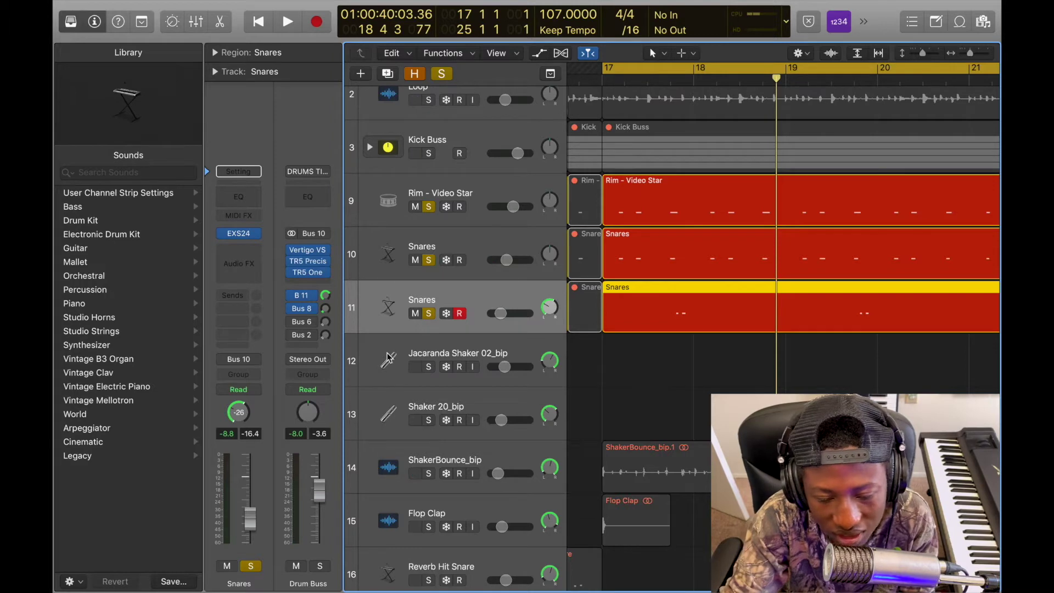
right_click(238, 412)
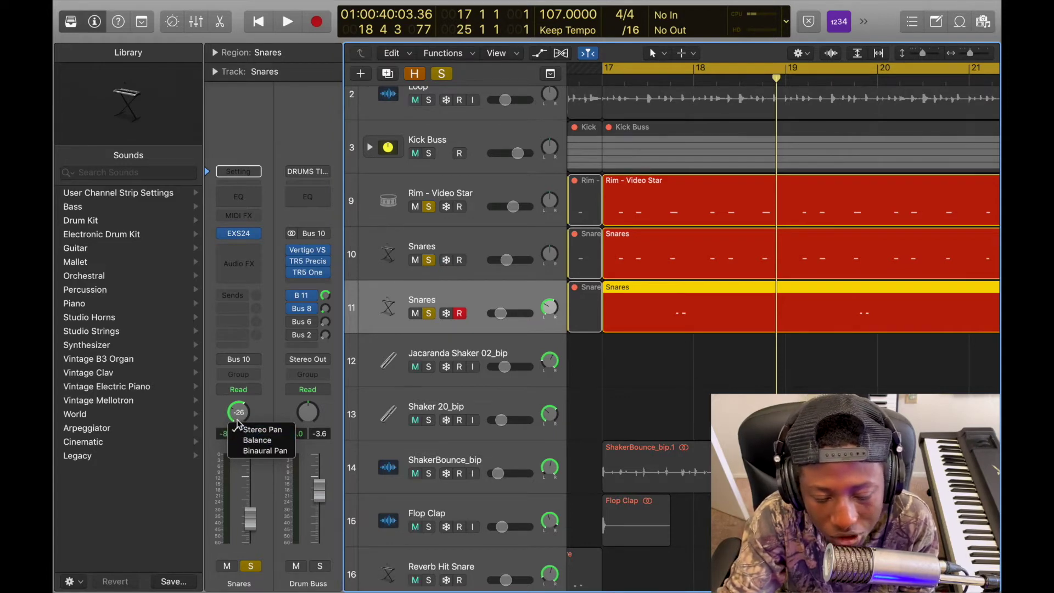
click(261, 442)
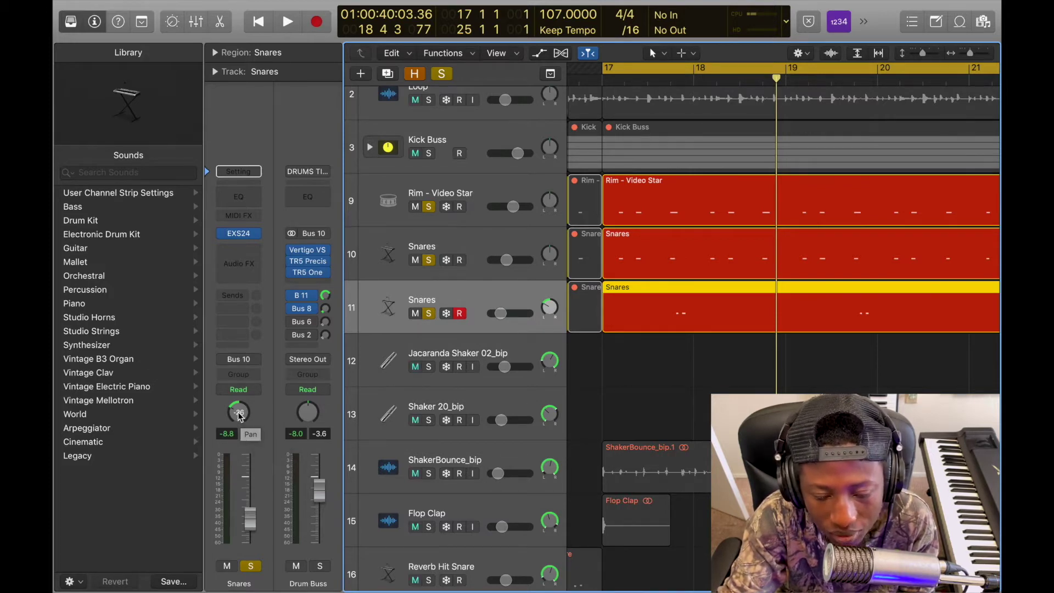
right_click(240, 416)
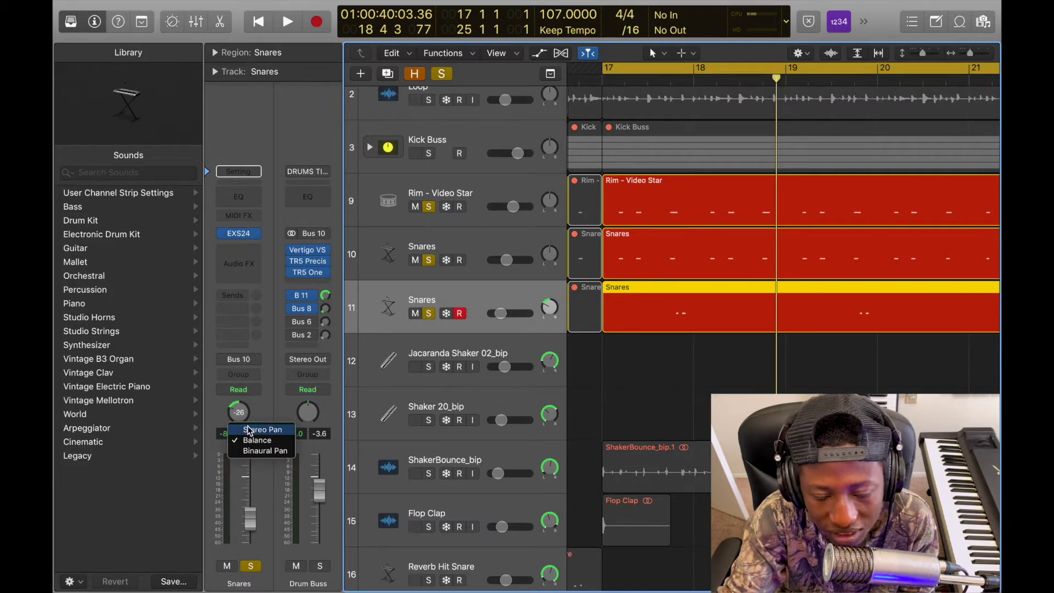
click(248, 431)
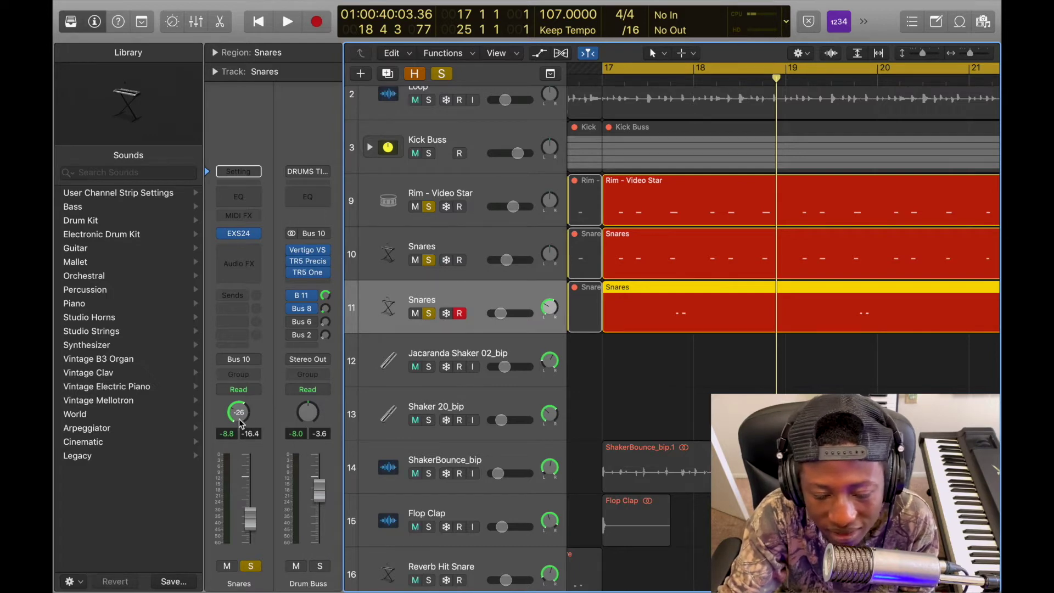
- Pan the track 11 Snares to +22 and compare the Balance and Stereo Pan modes
drag(240, 423, 244, 367)
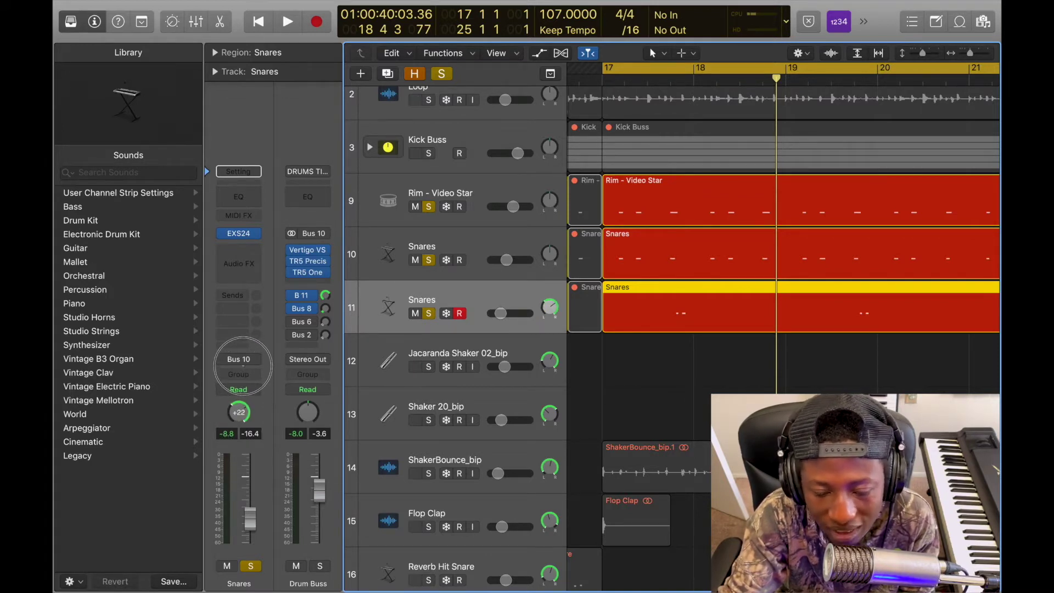
drag(238, 417, 237, 409)
right_click(238, 412)
click(242, 441)
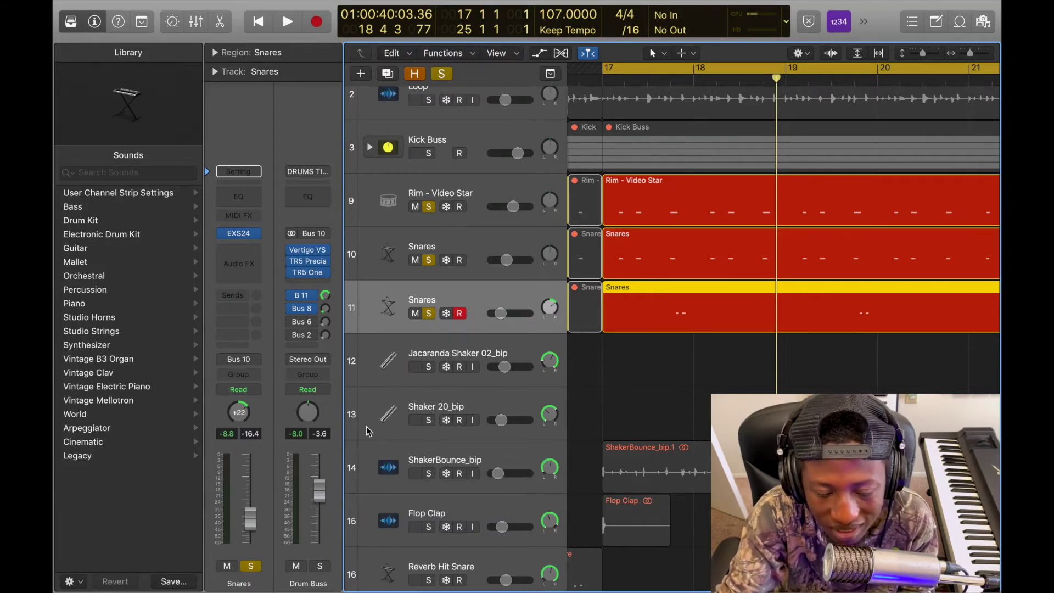
right_click(237, 417)
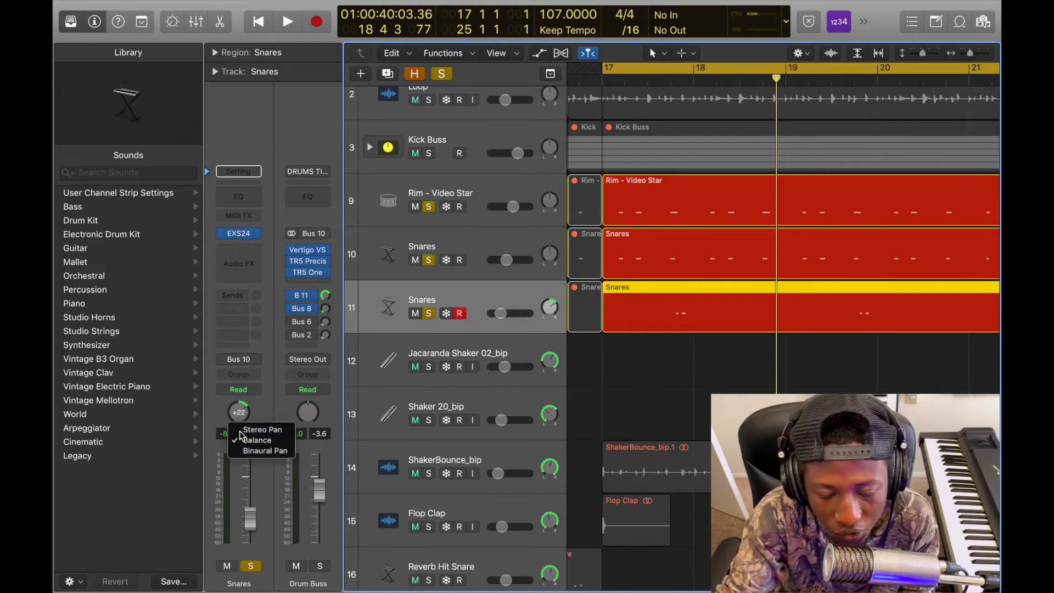
click(240, 436)
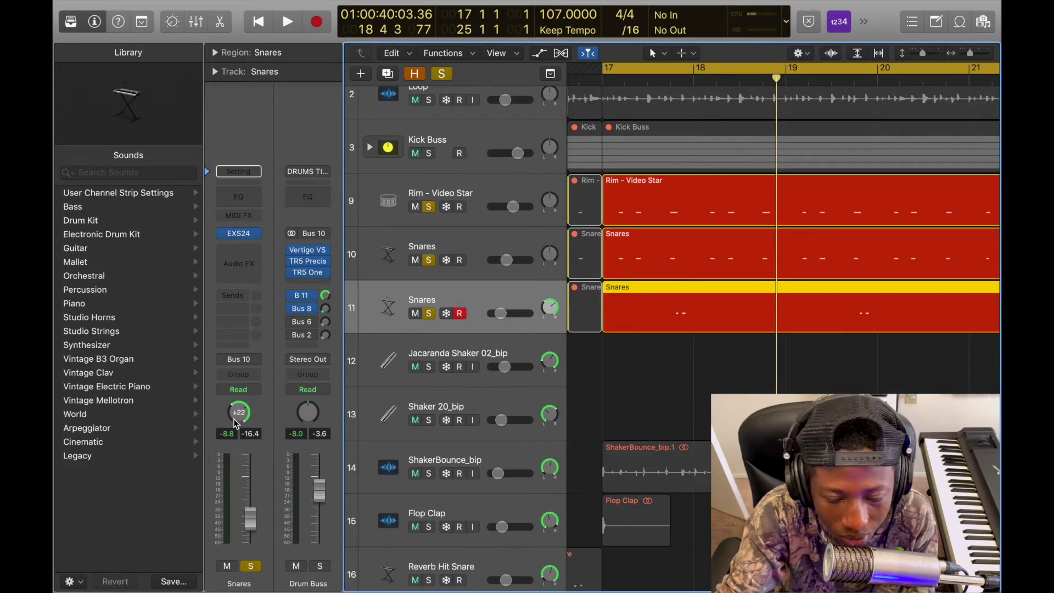
- Pan the track 11 Snares to -25 and play the soloed rim and snare layers from bar 17
drag(237, 423, 237, 417)
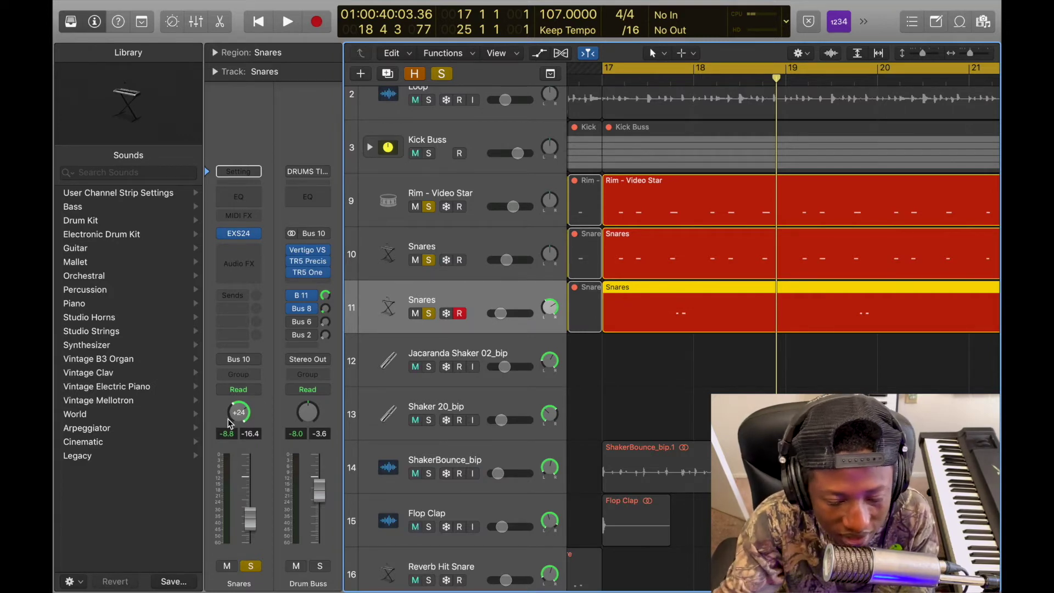
drag(238, 413, 239, 464)
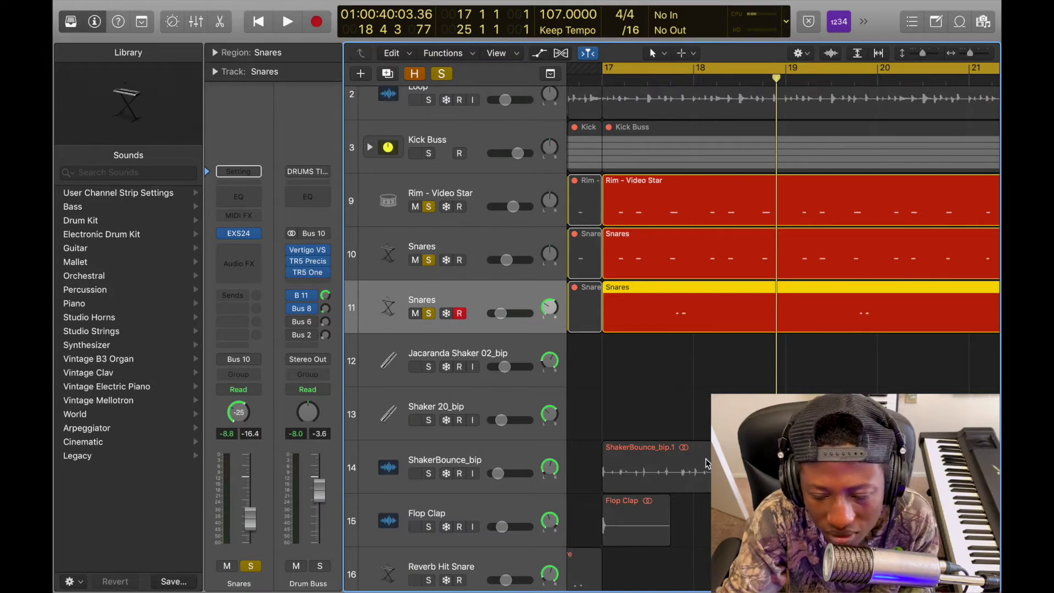
key(space)
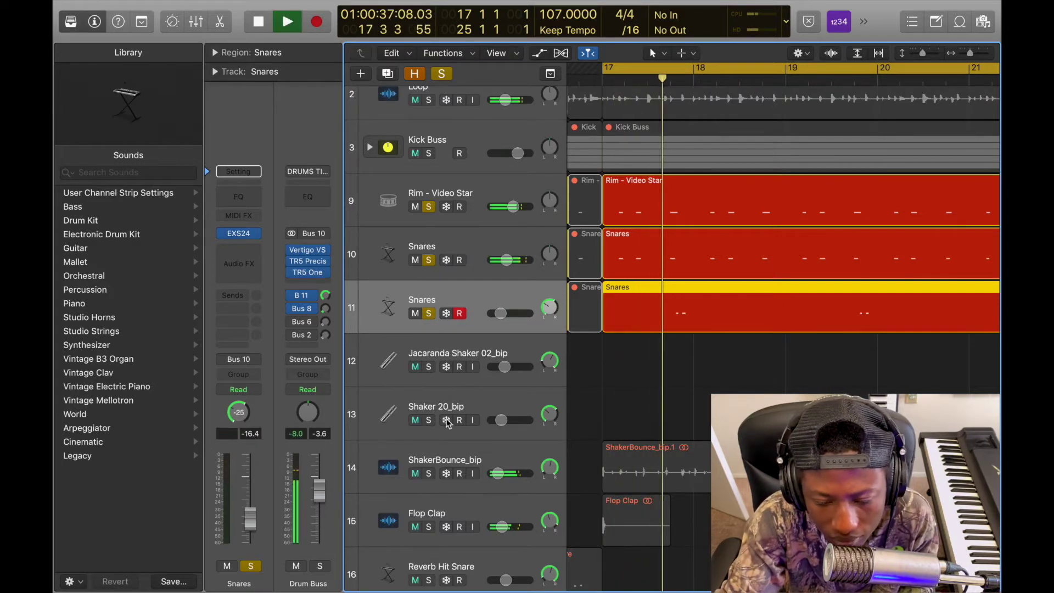
key(space)
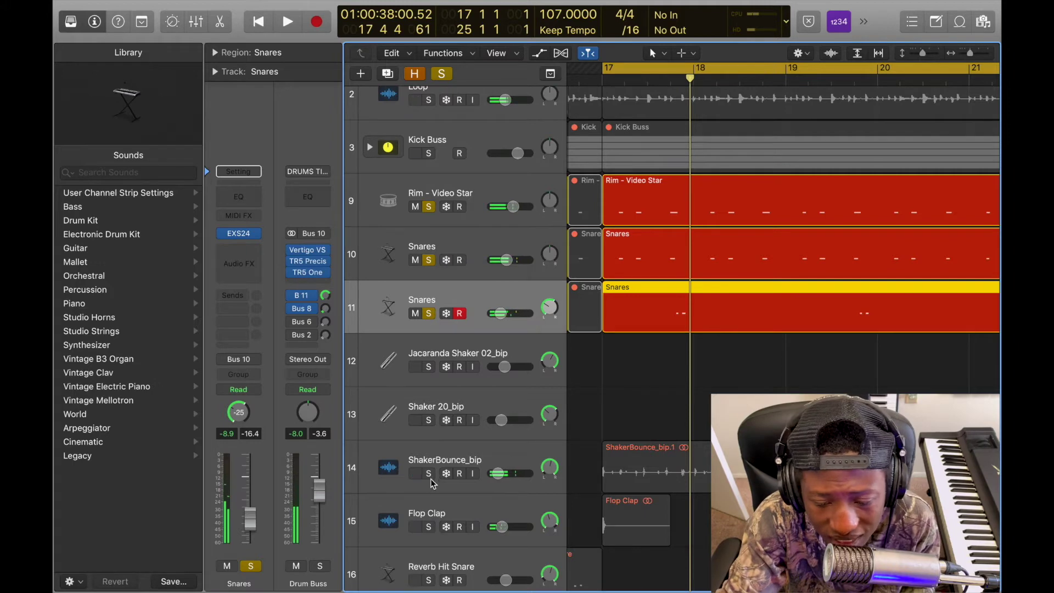
- Add ShakerBounce_bip on track 14 to the solo and play it with the rim and snares from bar 17
scroll(652, 502, down, 10)
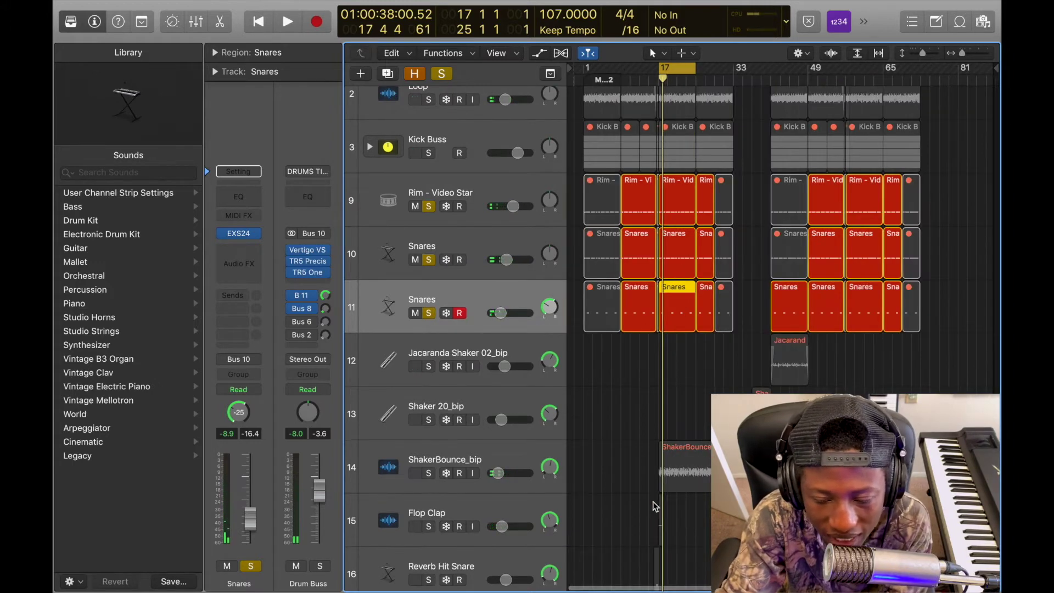
scroll(657, 507, up, 6)
scroll(657, 507, up, 2)
scroll(500, 486, down, 3)
click(437, 400)
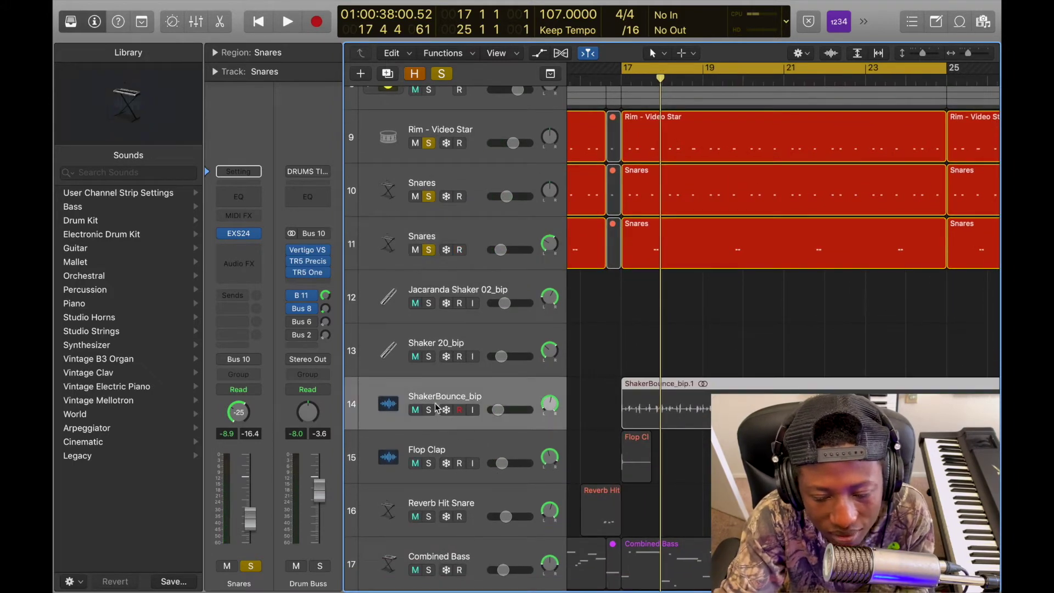
click(430, 413)
key(space)
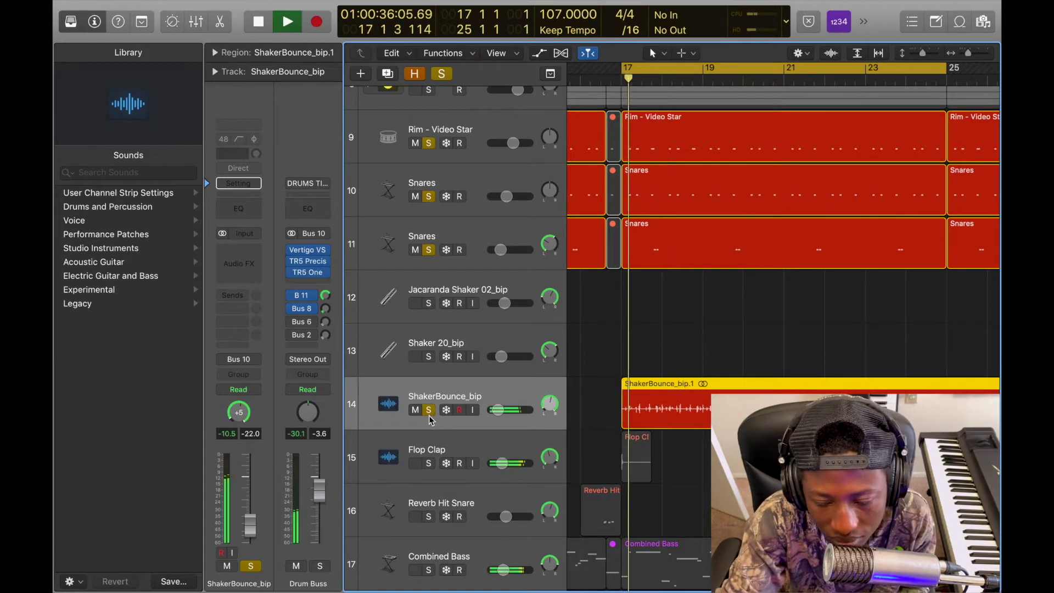
key(space)
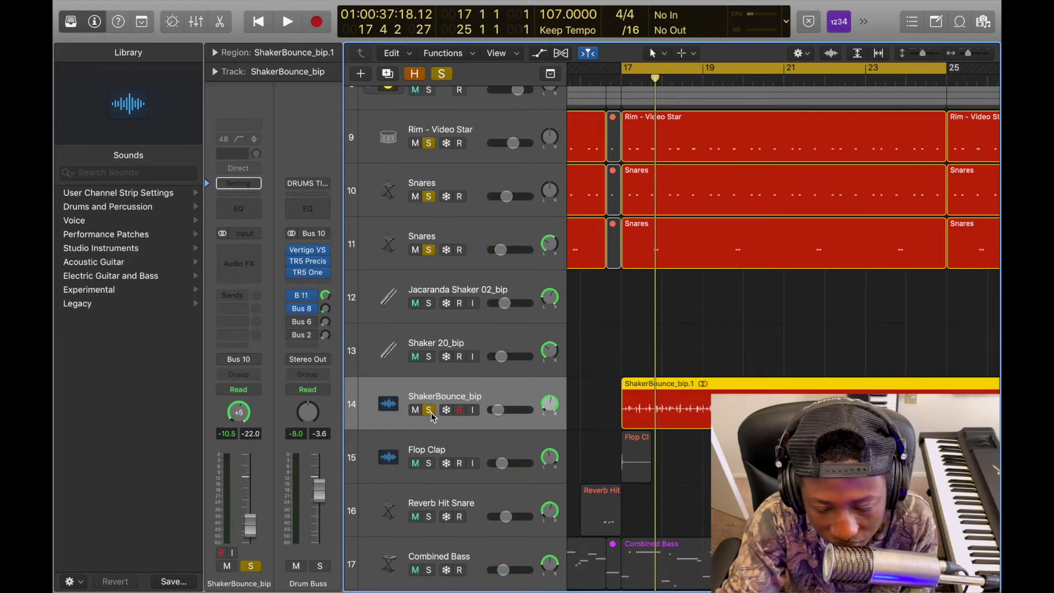
key(space)
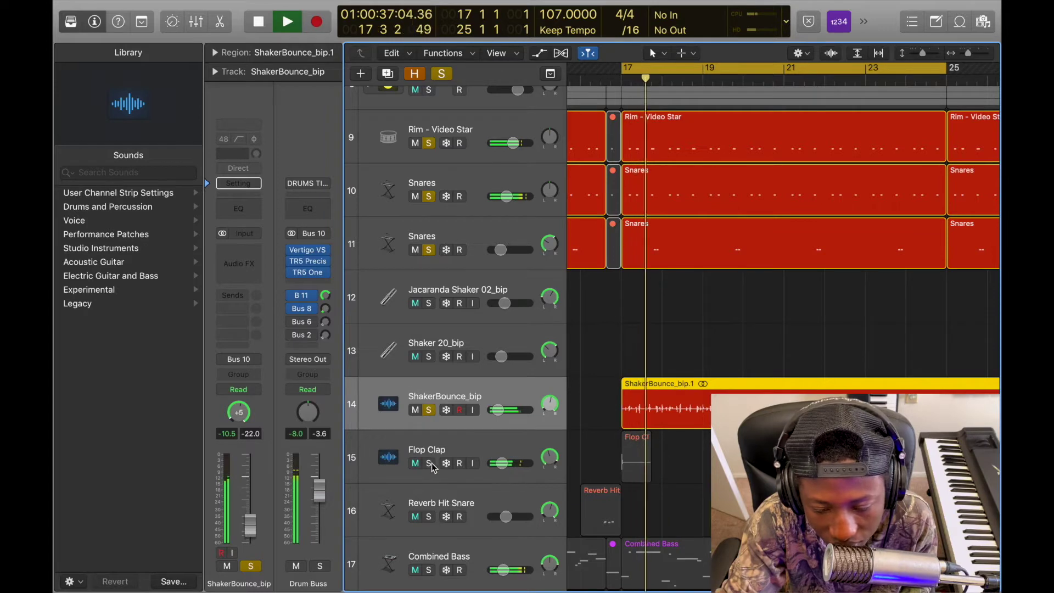
scroll(671, 369, down, 5)
key(space)
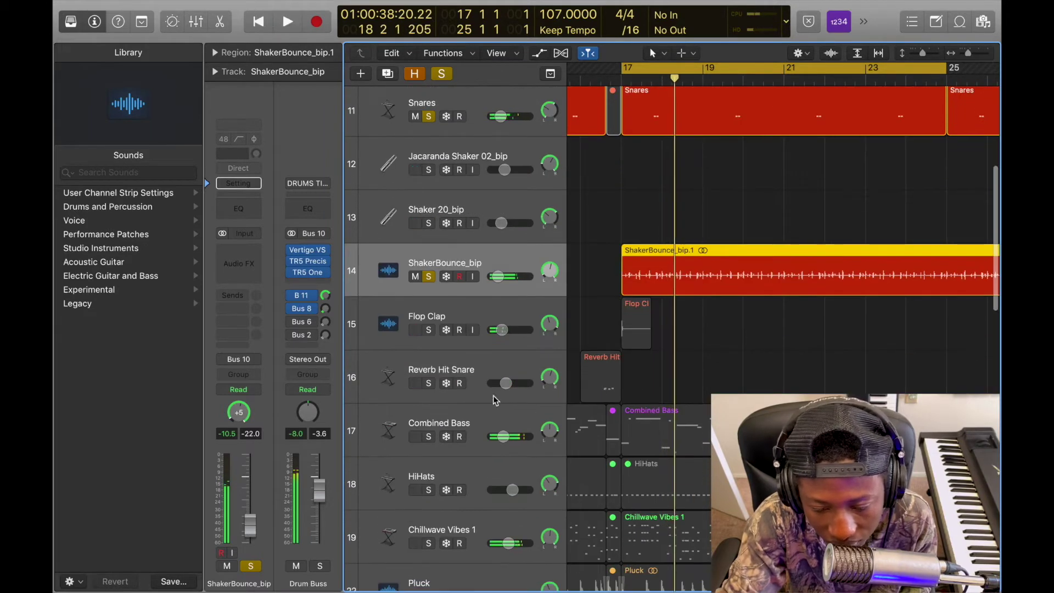
- Select the Reverb Hit Snare track to review its channel strip and the surrounding percussion regions
click(500, 369)
scroll(495, 373, up, 8)
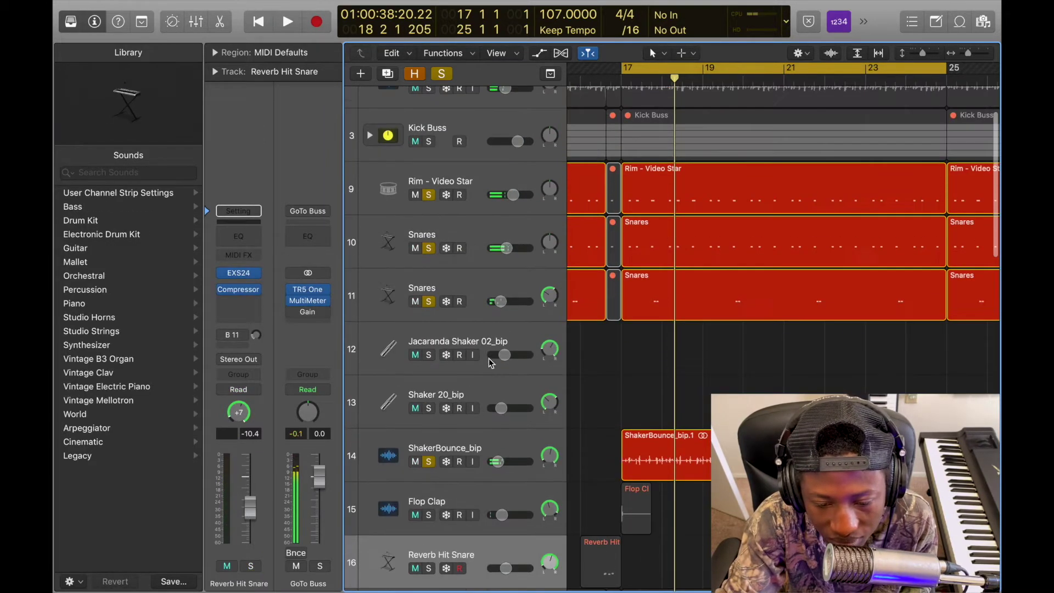
scroll(491, 368, down, 12)
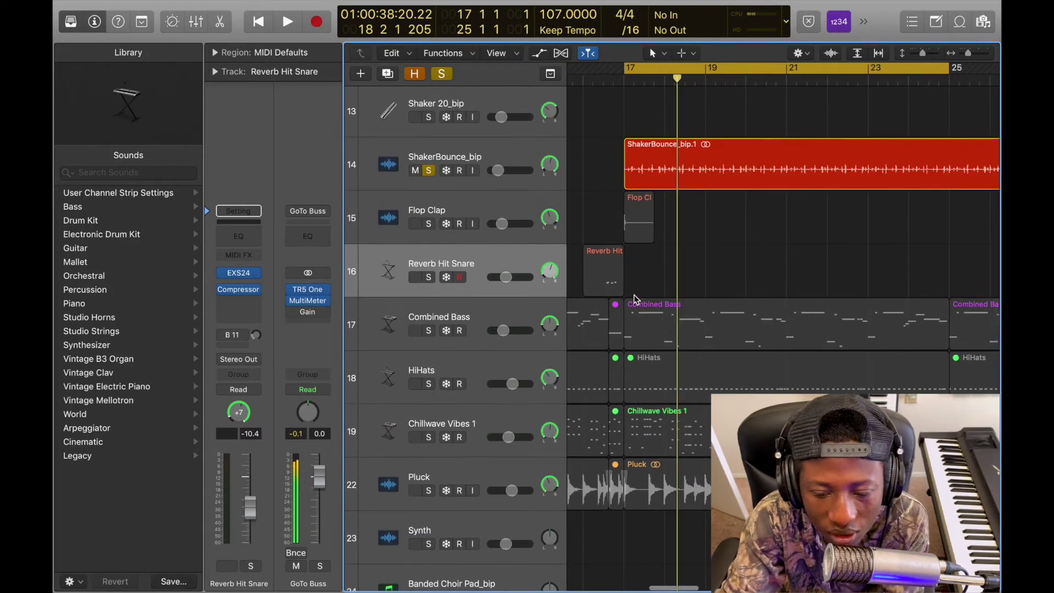
scroll(635, 298, down, 5)
scroll(541, 258, up, 3)
scroll(822, 297, up, 1)
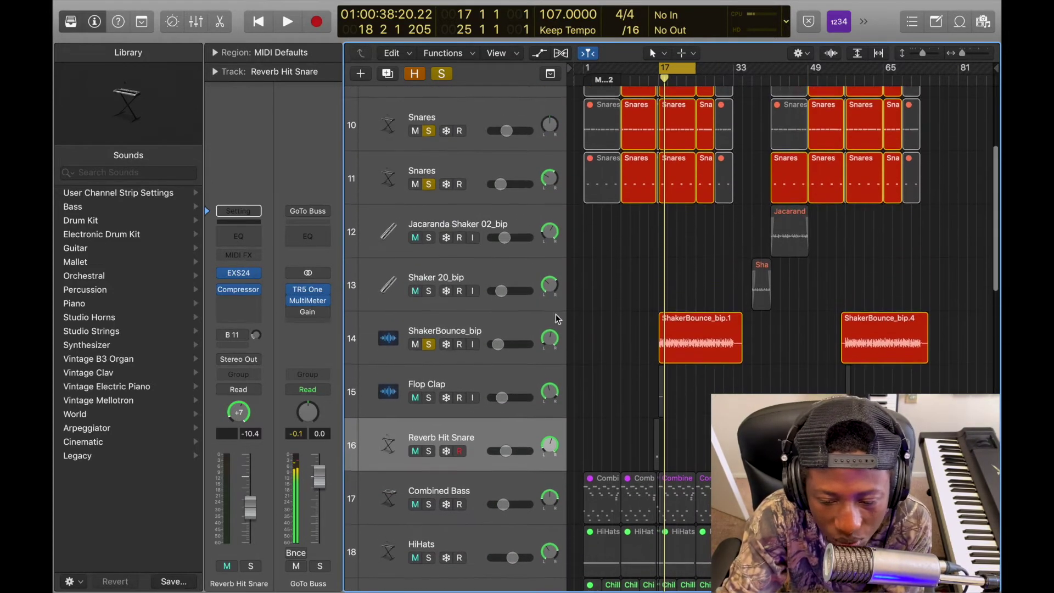
- Select the Jacaranda Shaker 02_bip track, search the Loop Browser for "jacar", and preview the Jacaranda Shaker 02 loop
click(455, 233)
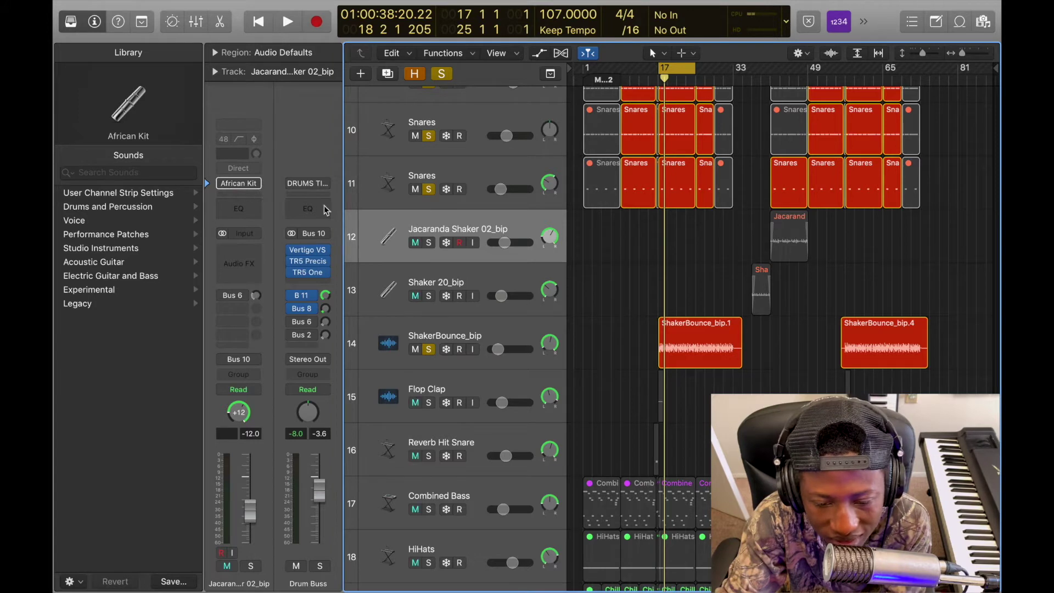
click(968, 25)
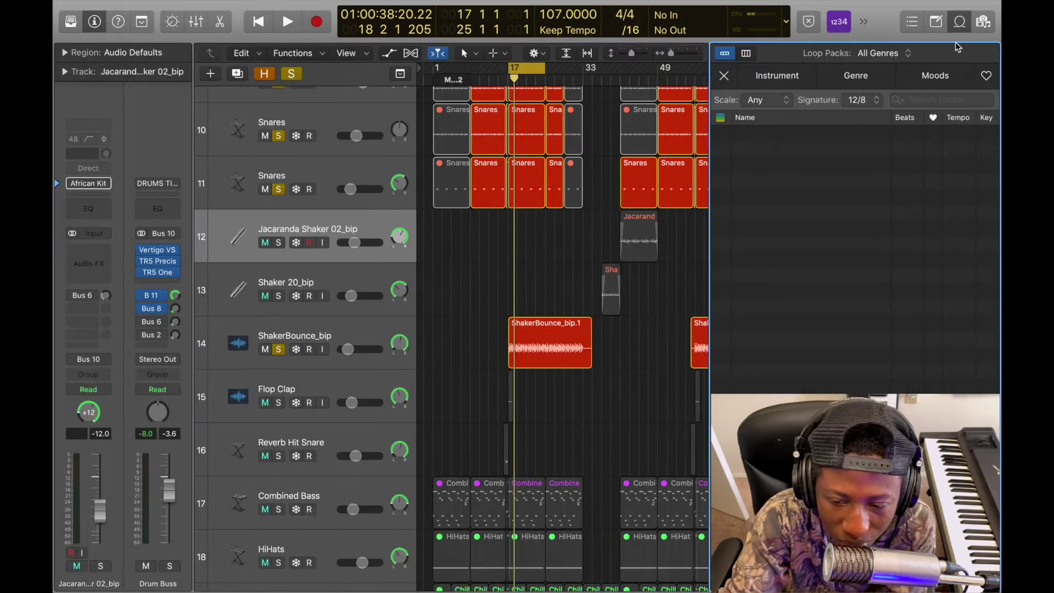
click(935, 99)
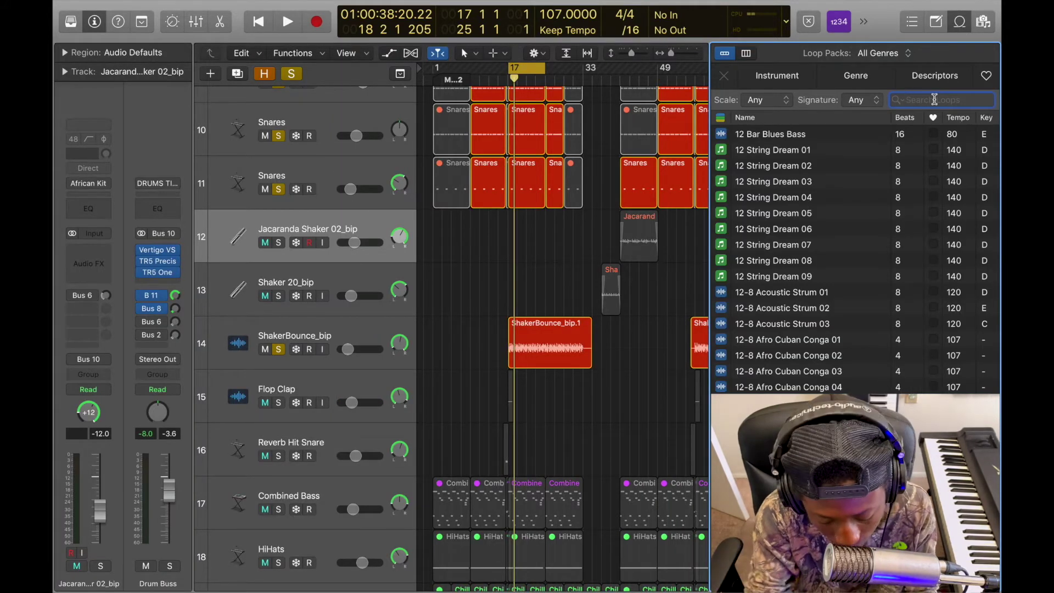
text(jacar)
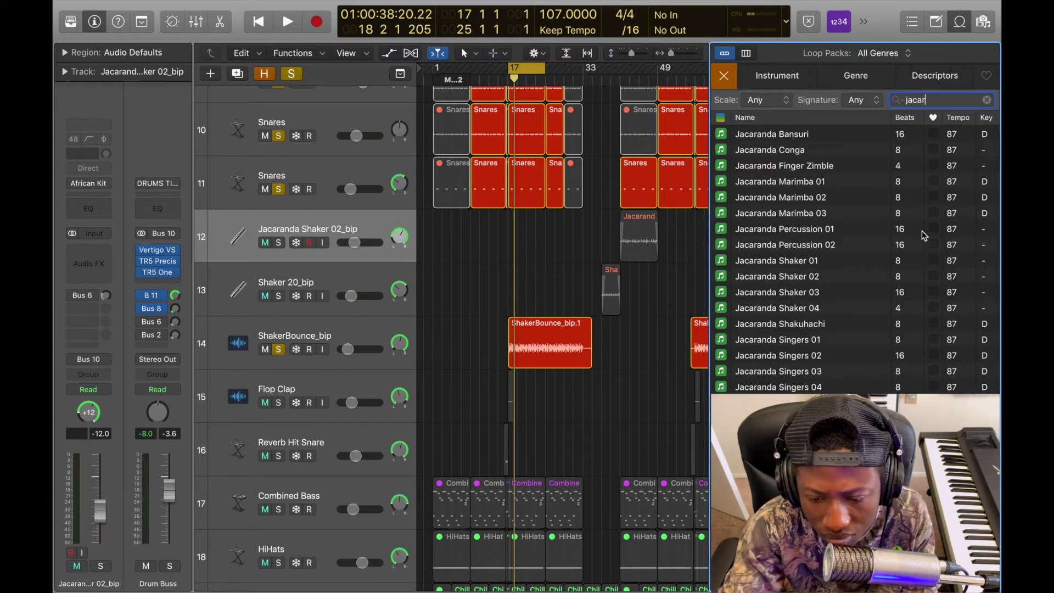
click(793, 278)
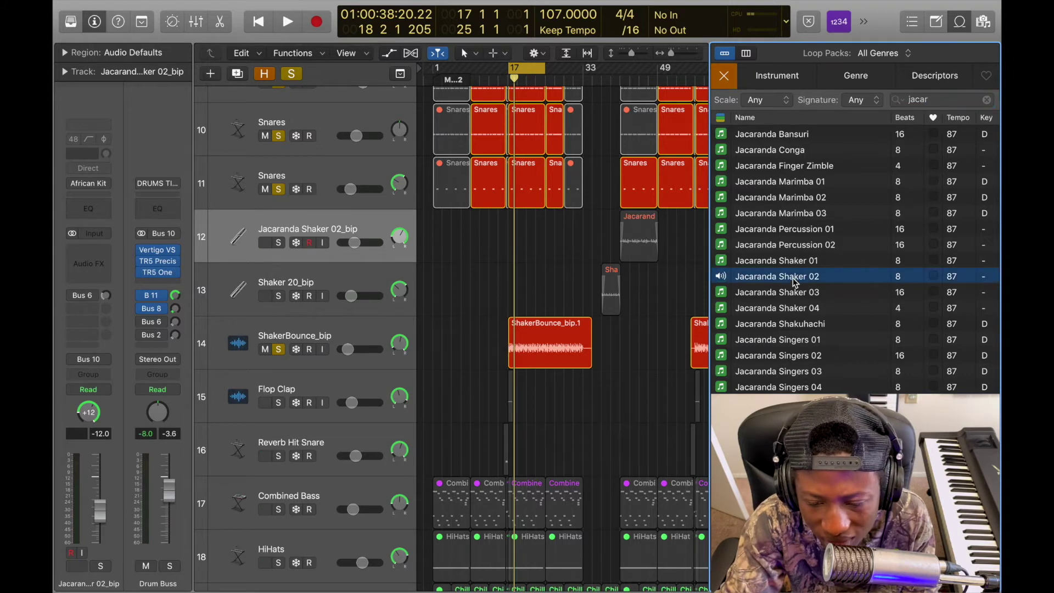
click(723, 277)
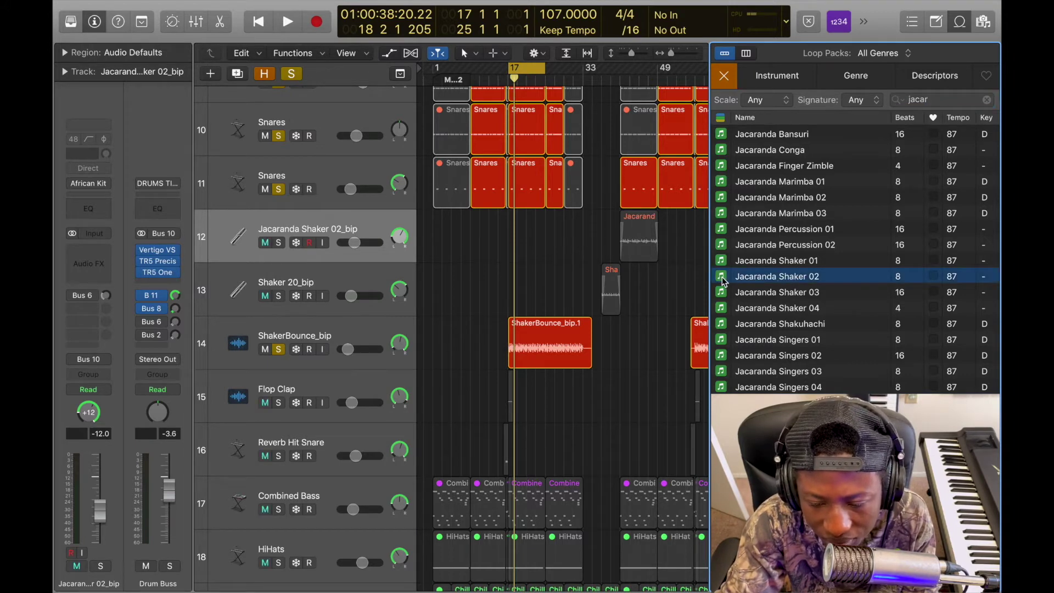
- Select the Shaker 20_bip track, close the Loop Browser, and add both shaker tracks 12 and 13 to the solo
click(311, 283)
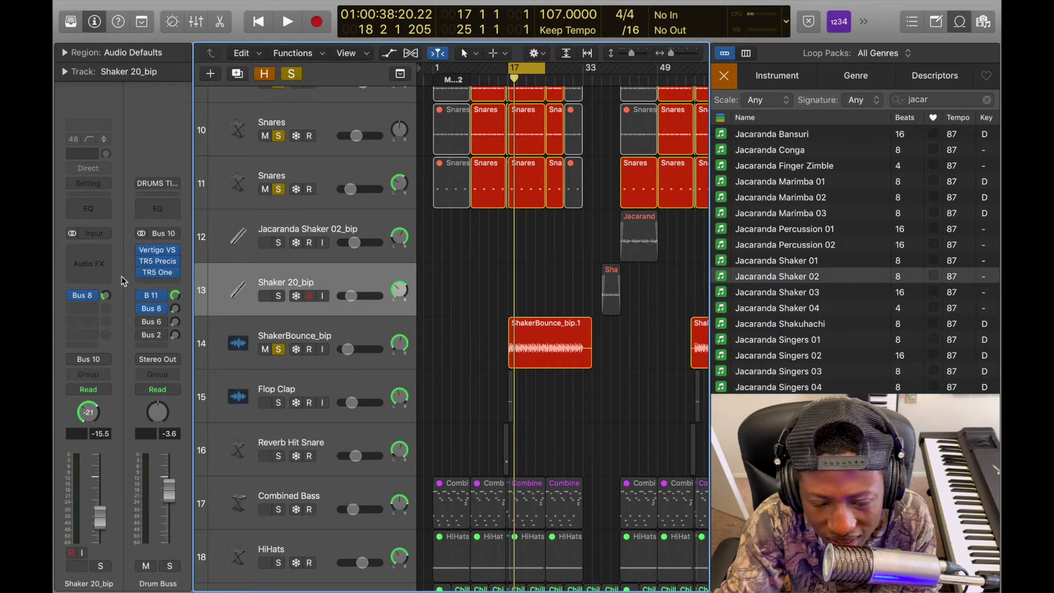
click(960, 22)
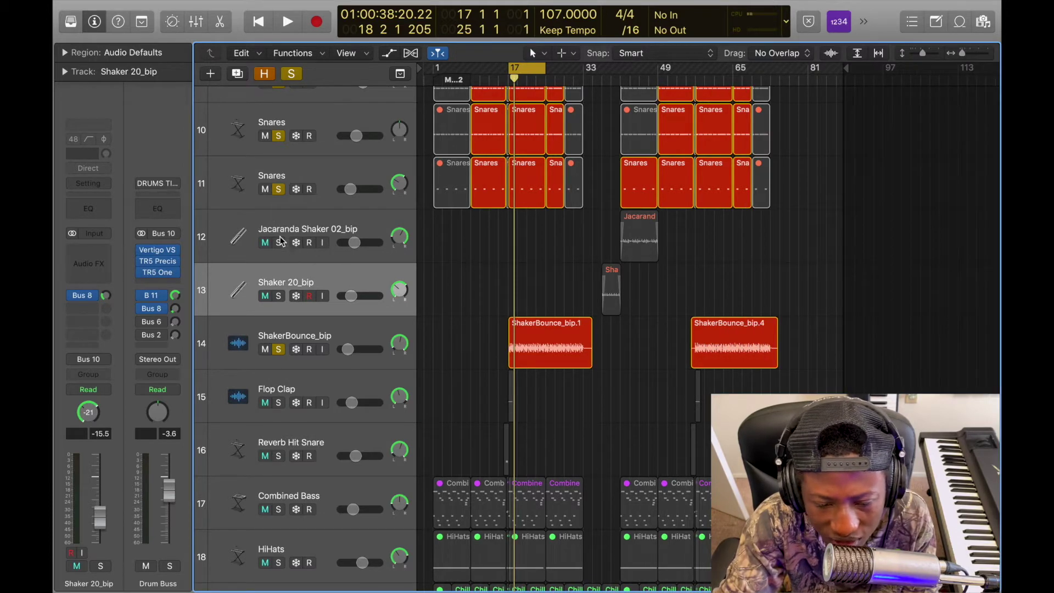
drag(279, 243, 277, 271)
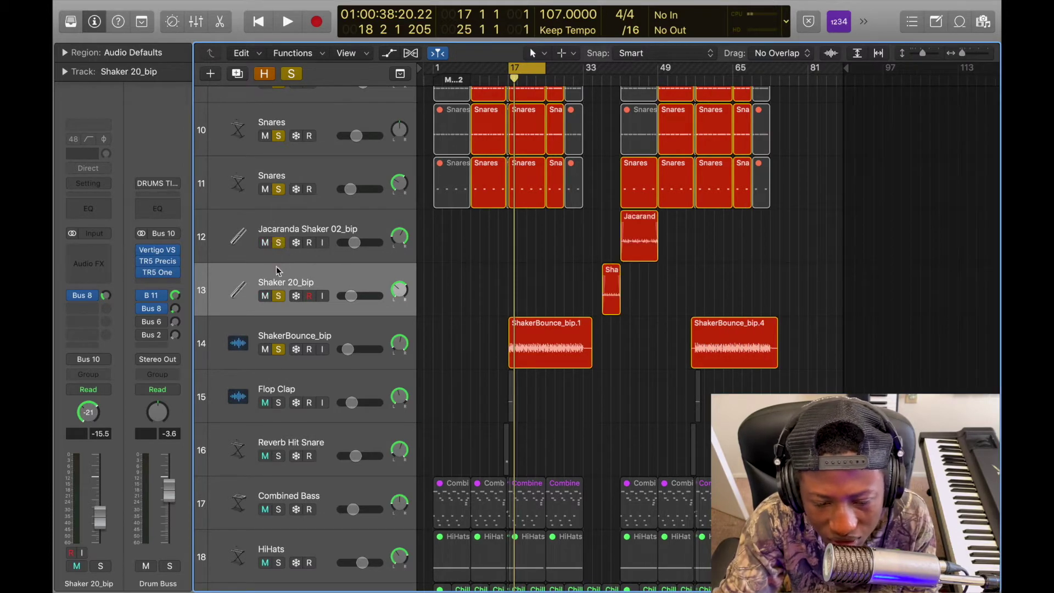
- Play the soloed percussion from just before bar 37 to hear and examine the Shaker 20_bip region
double_click(598, 78)
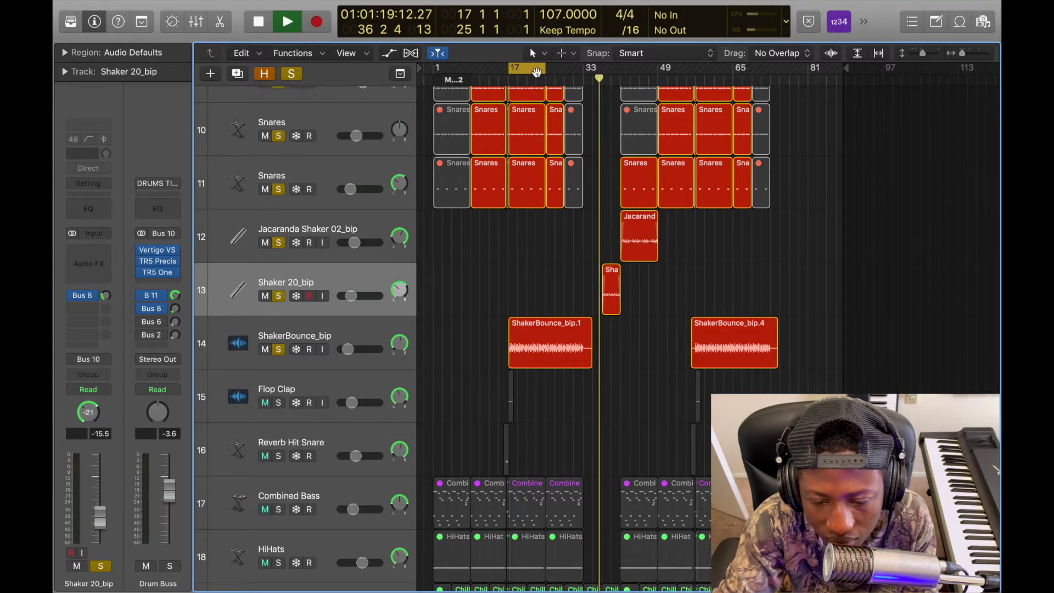
key(super+Right)
key(super+Right)
key(super+Right)
key(super+Right)
key(super+Right)
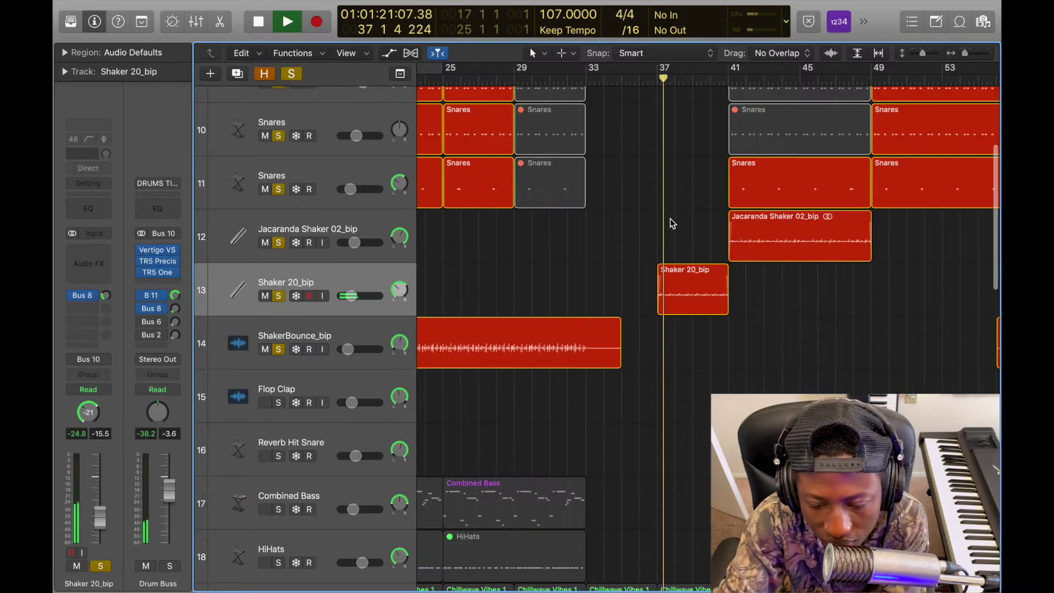
key(super+Left)
key(super+Left)
key(super+Left)
key(super+Left)
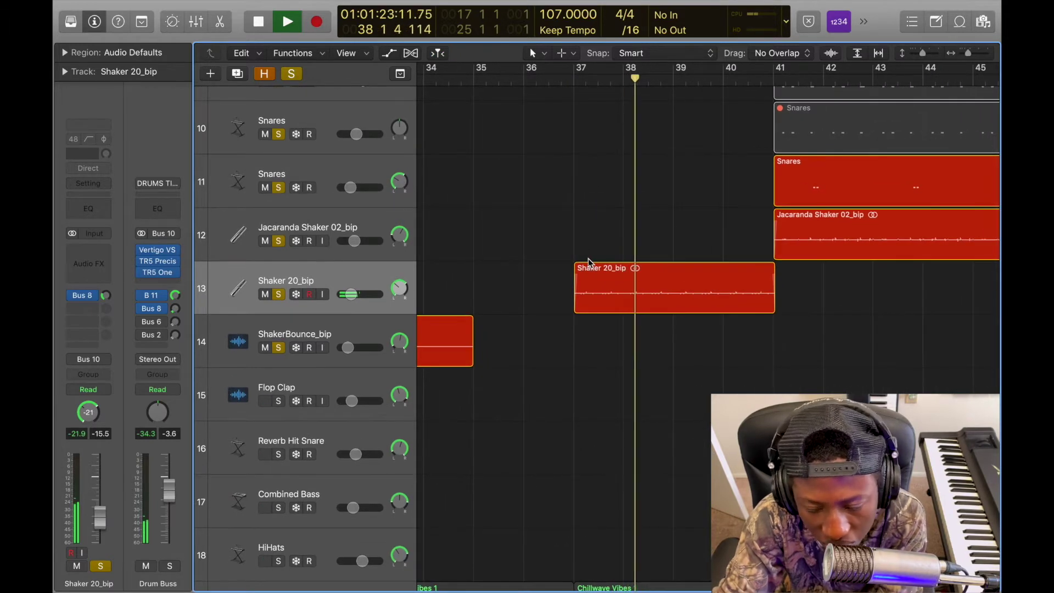
key(super+Left)
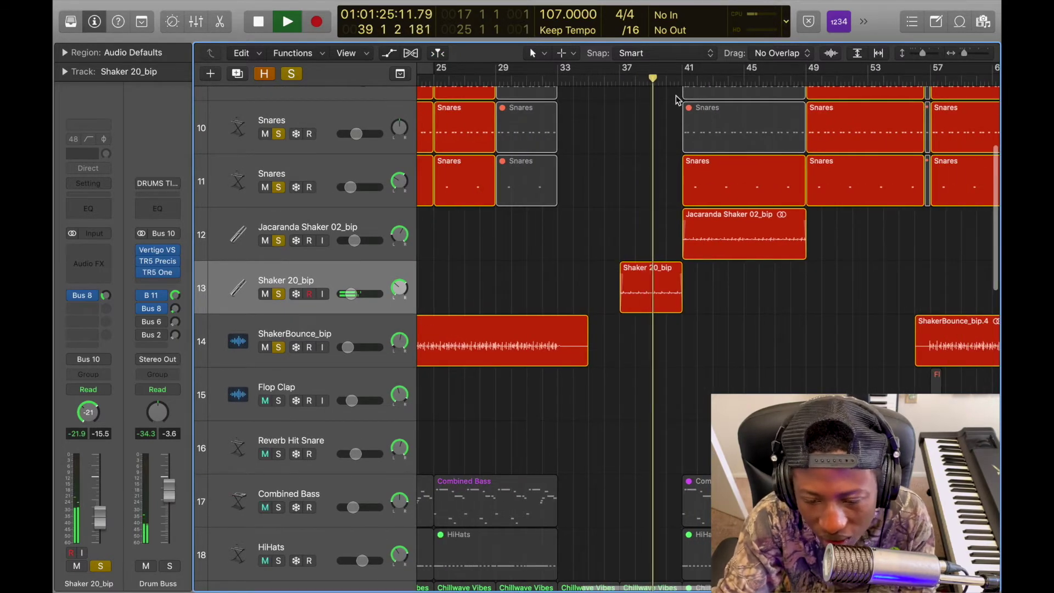
- Play the soloed percussion from bar 41 to hear the Jacaranda Shaker 02_bip region, and select its track
click(677, 78)
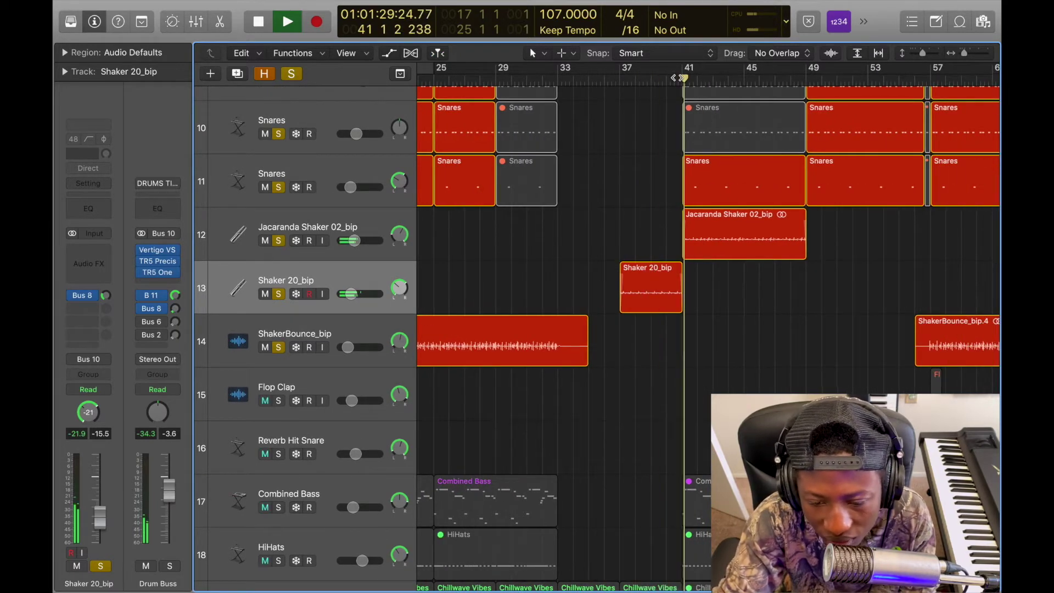
click(357, 236)
key(space)
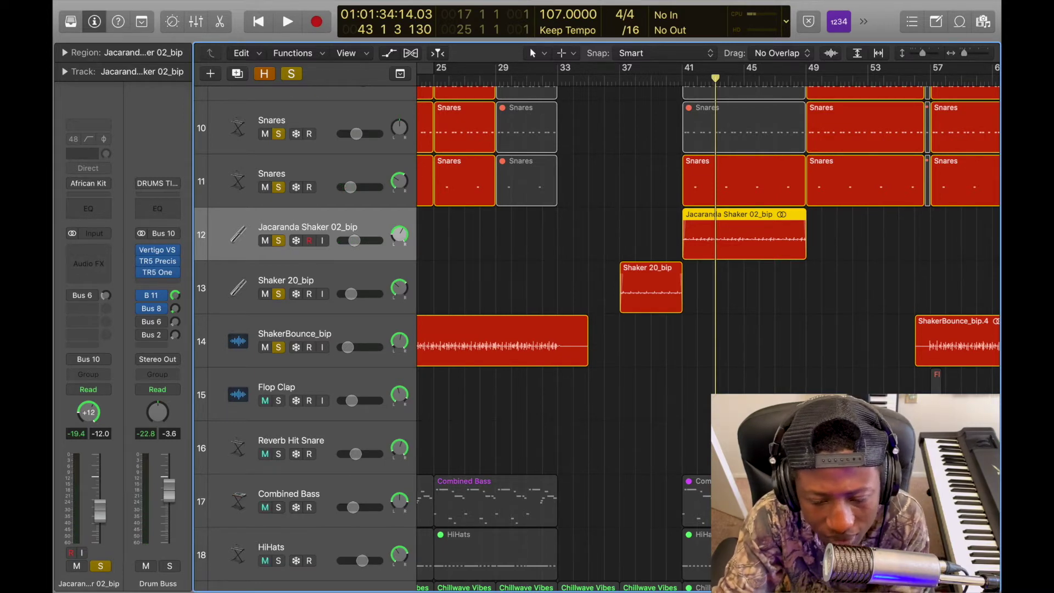
- Select the Flop Clap track, add it to the solo, and clear all track solos
scroll(717, 494, down, 5)
scroll(215, 402, down, 1)
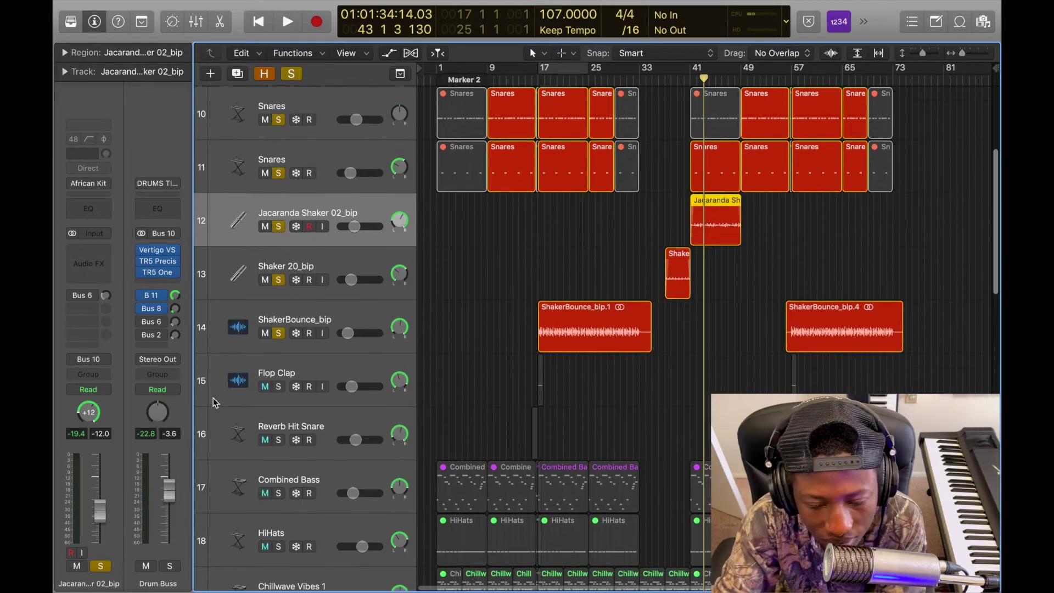
scroll(215, 403, down, 1)
click(286, 383)
click(279, 380)
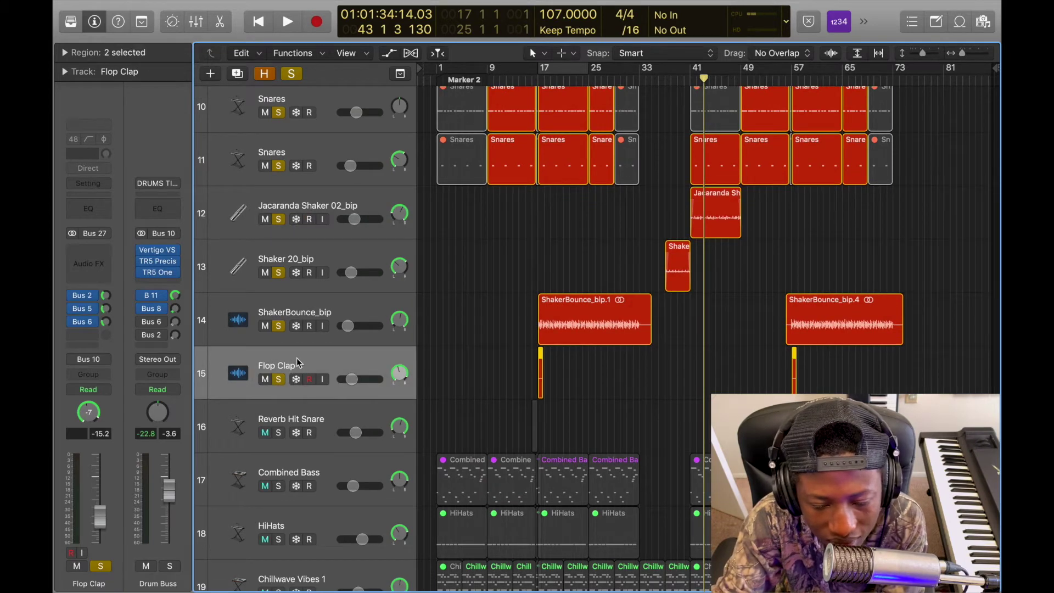
click(291, 74)
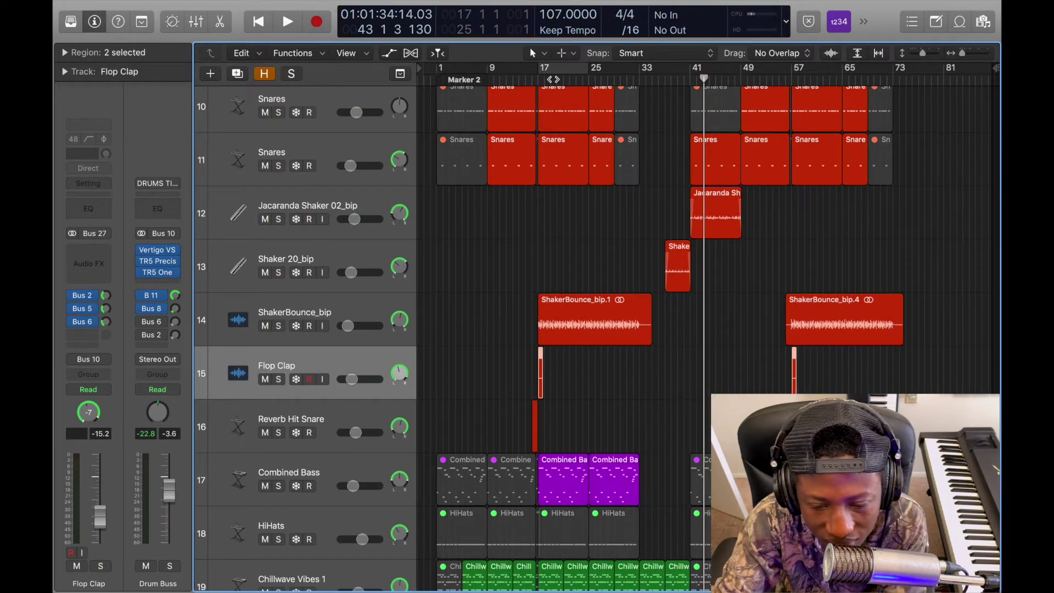
- Play the full mix from just before bar 14 into bar 17 to hear the Reverb Hit Snare and Flop Clap regions
click(518, 67)
key(space)
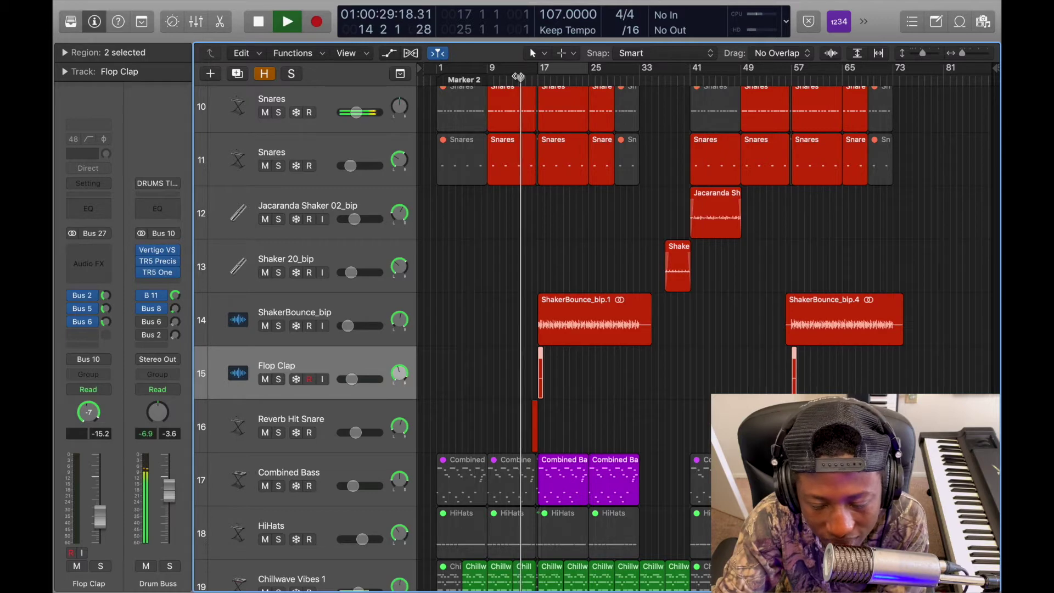
scroll(735, 283, up, 5)
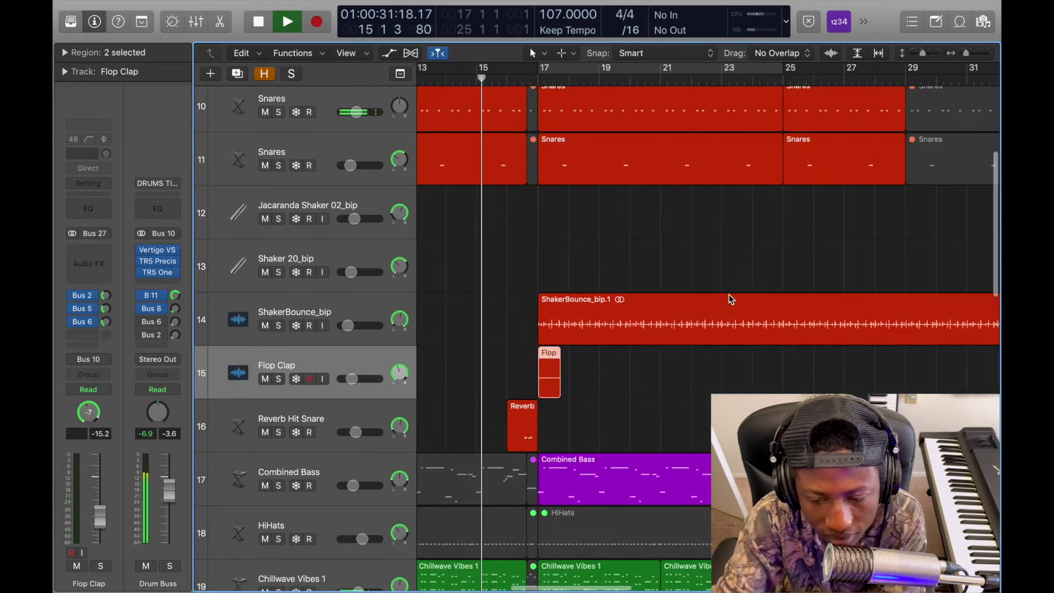
scroll(728, 307, down, 1)
scroll(728, 306, down, 1)
scroll(734, 322, down, 1)
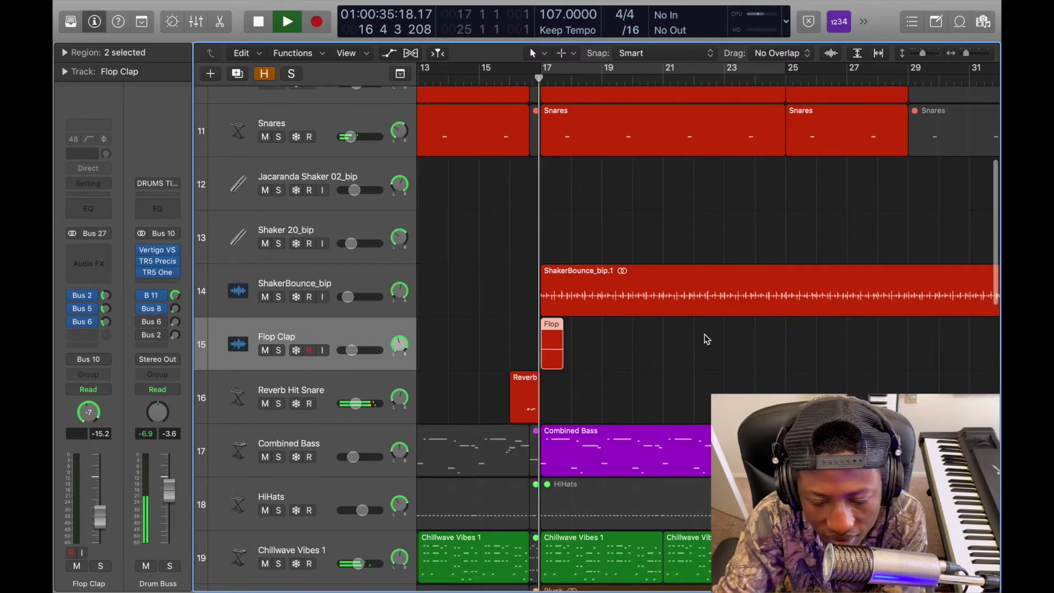
key(space)
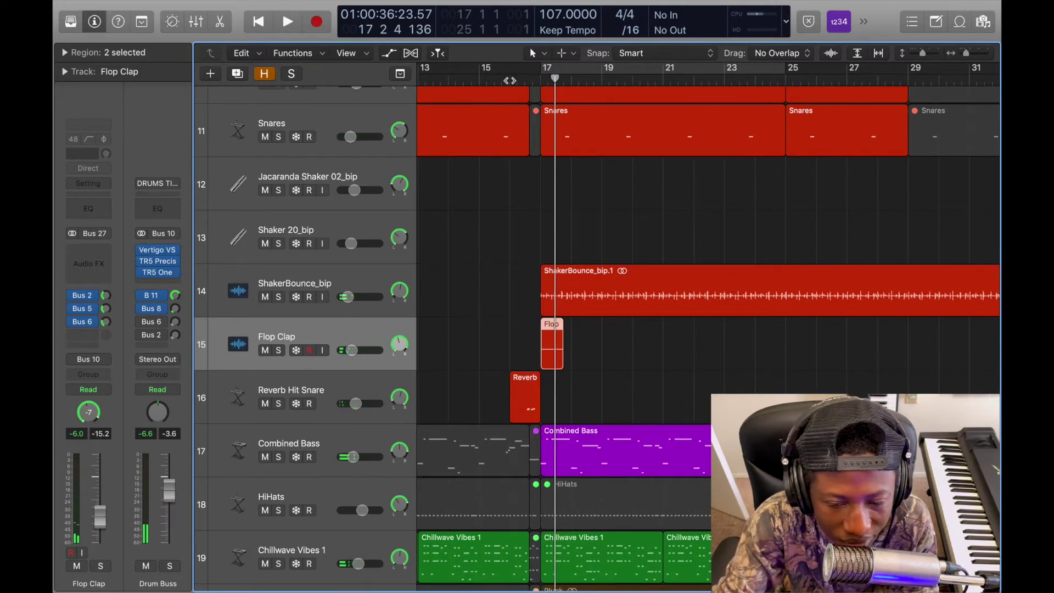
- Set the playhead to bar 16 and enlarge the timeline around the Flop Clap and Reverb Hit Snare regions
click(508, 80)
key(super+Right)
key(super+Right)
key(super+Right)
key(super+Right)
key(super+Right)
key(super+Right)
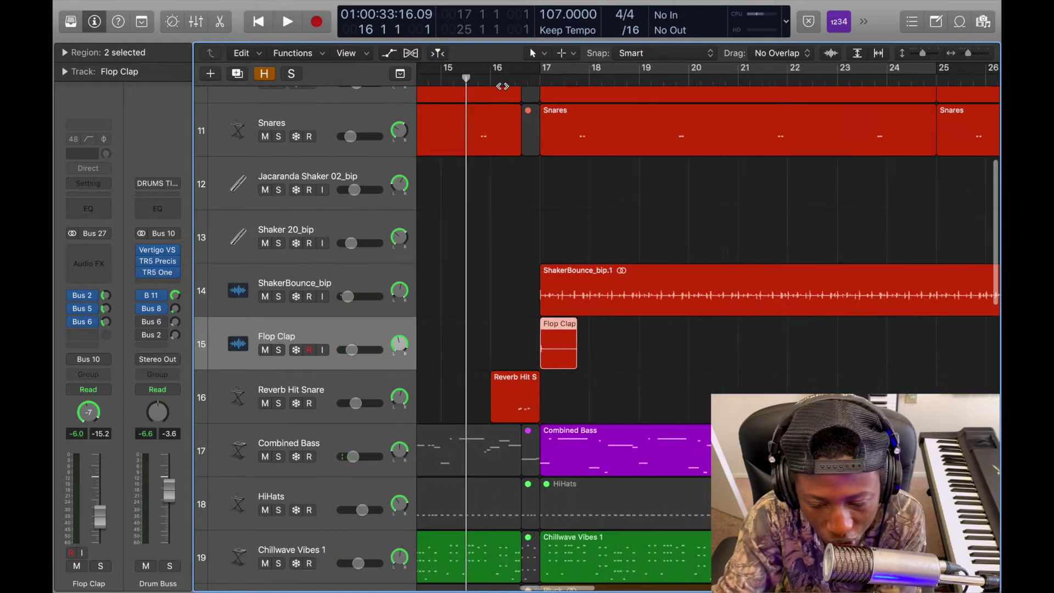
key(super+Left)
key(super+Left)
key(super+Left)
key(super+Left)
key(super+Left)
key(super+Left)
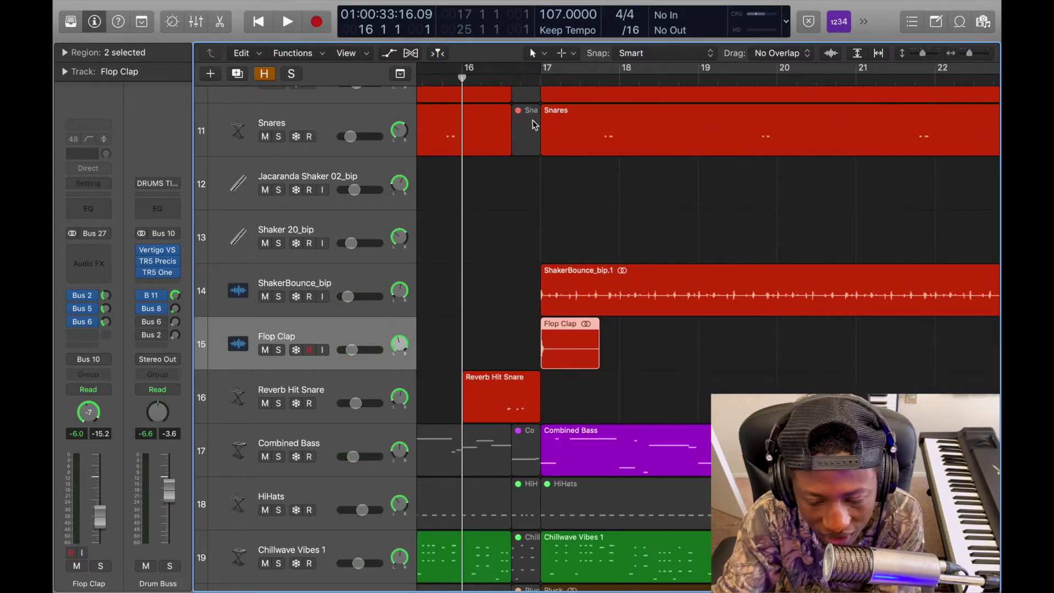
- Select the Reverb Hit Snare region at bar 16 and view the track's EXS24 sampler instrument
click(614, 403)
click(507, 406)
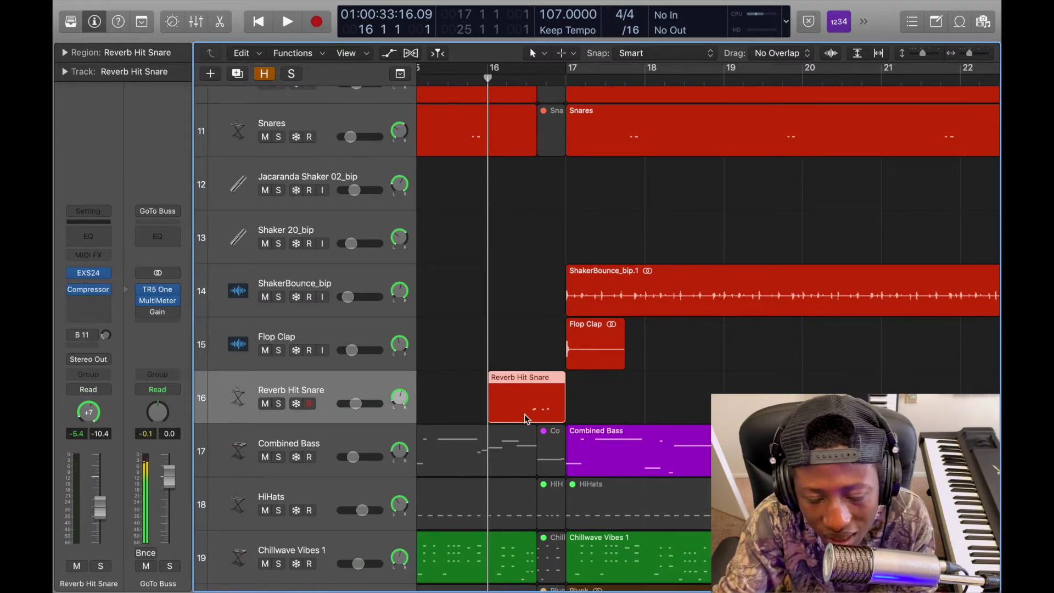
click(91, 276)
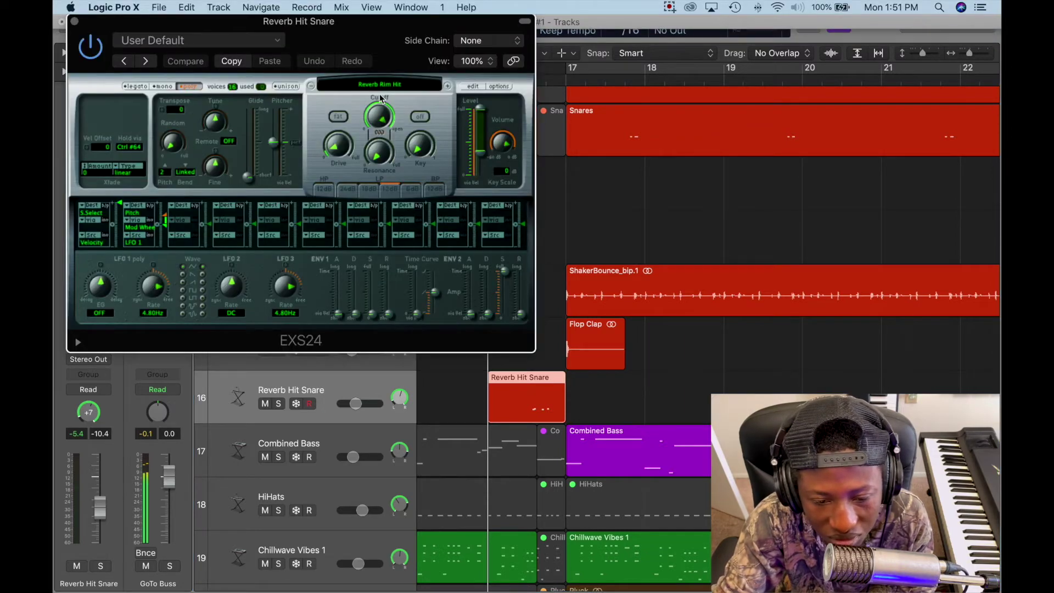
click(75, 22)
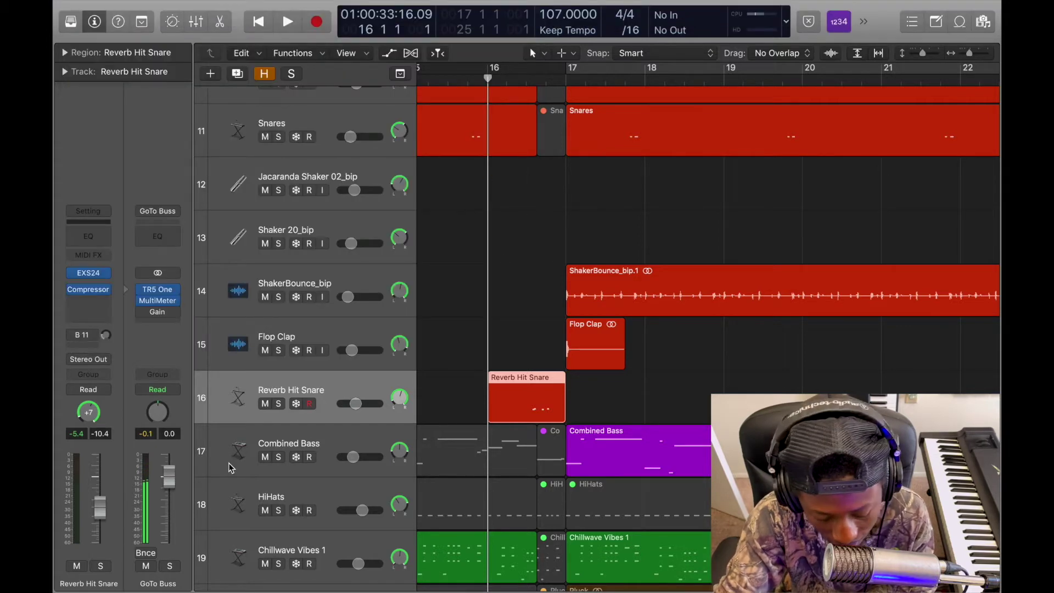
- Solo the Reverb Hit Snare track and play its region from about bar 16 twice
key(s)
key(space)
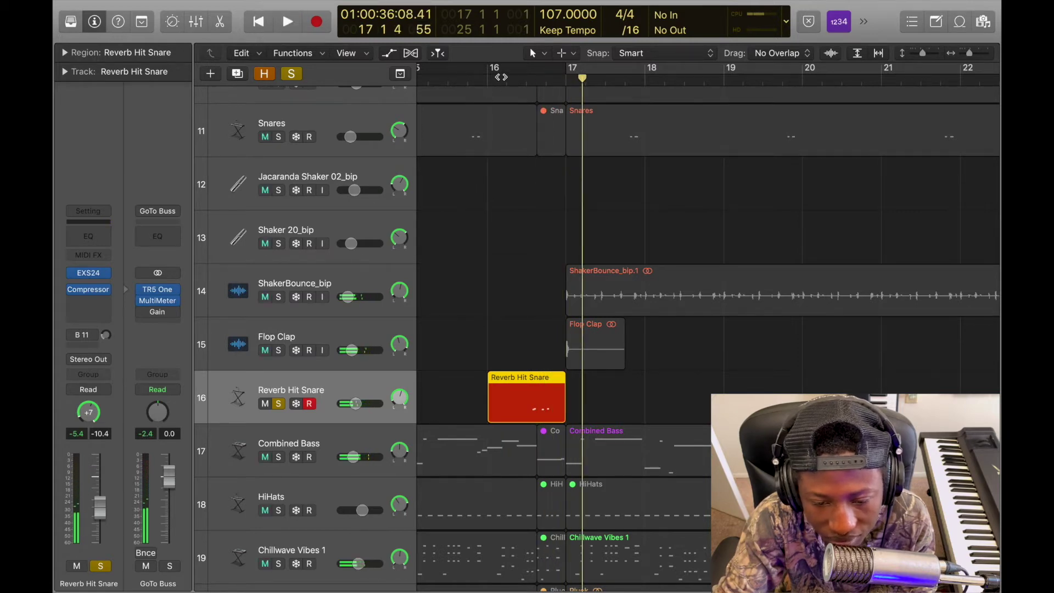
click(501, 78)
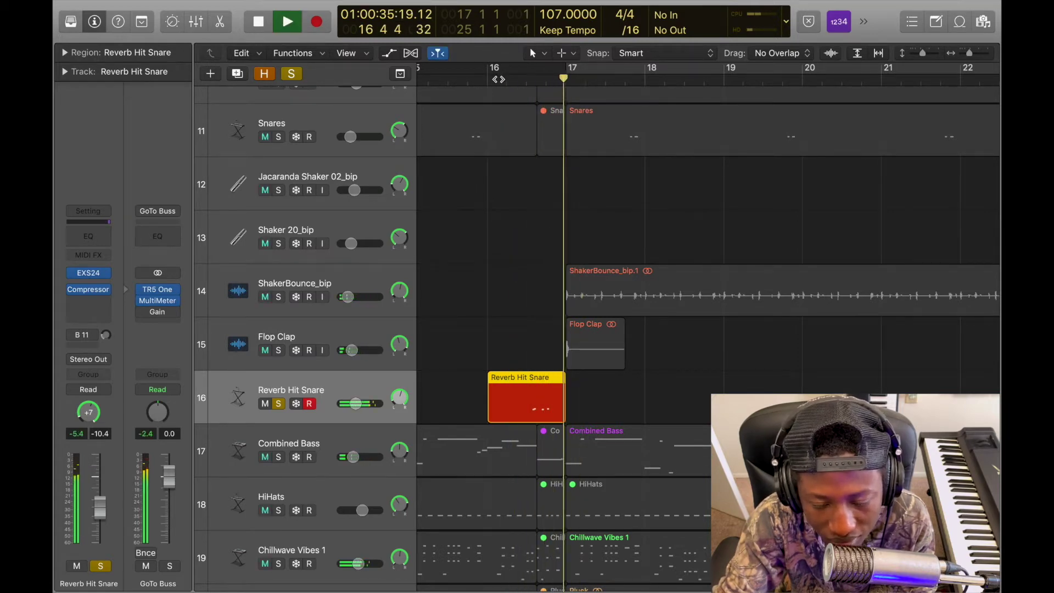
key(space)
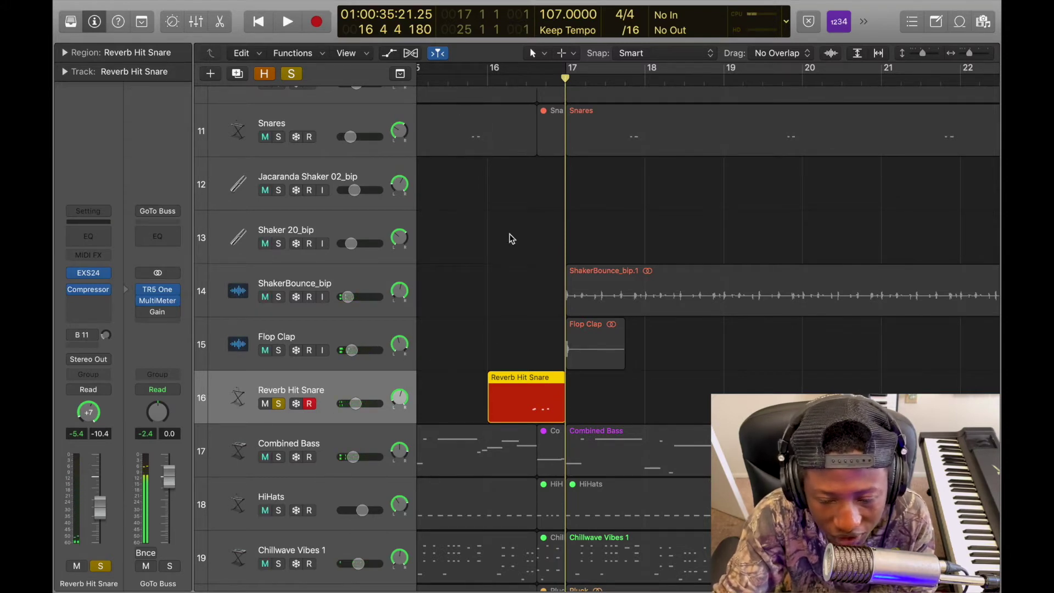
- Reduce the track heights and replay the soloed Reverb Hit Snare from just before bar 16
click(466, 77)
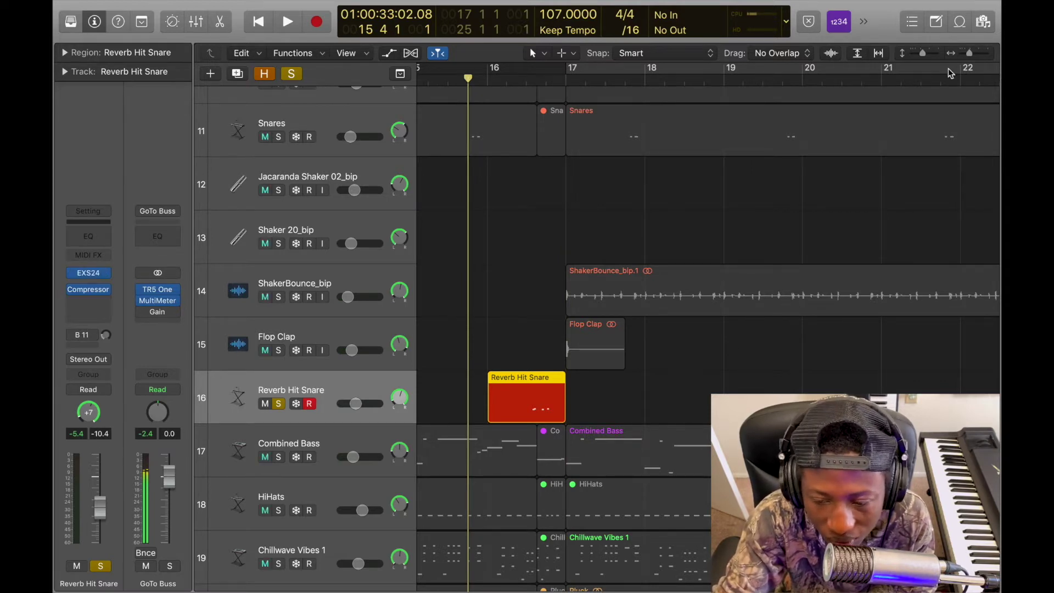
drag(923, 54, 923, 55)
mouse_move(925, 55)
mouse_down()
mouse_move(920, 67)
mouse_move(924, 52)
mouse_up()
key(space)
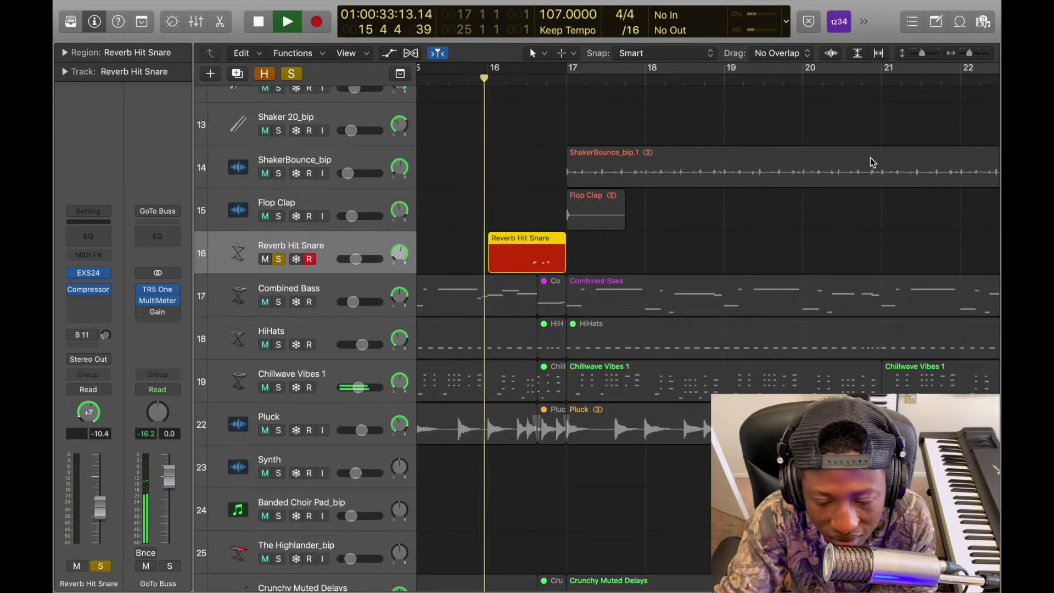
key(space)
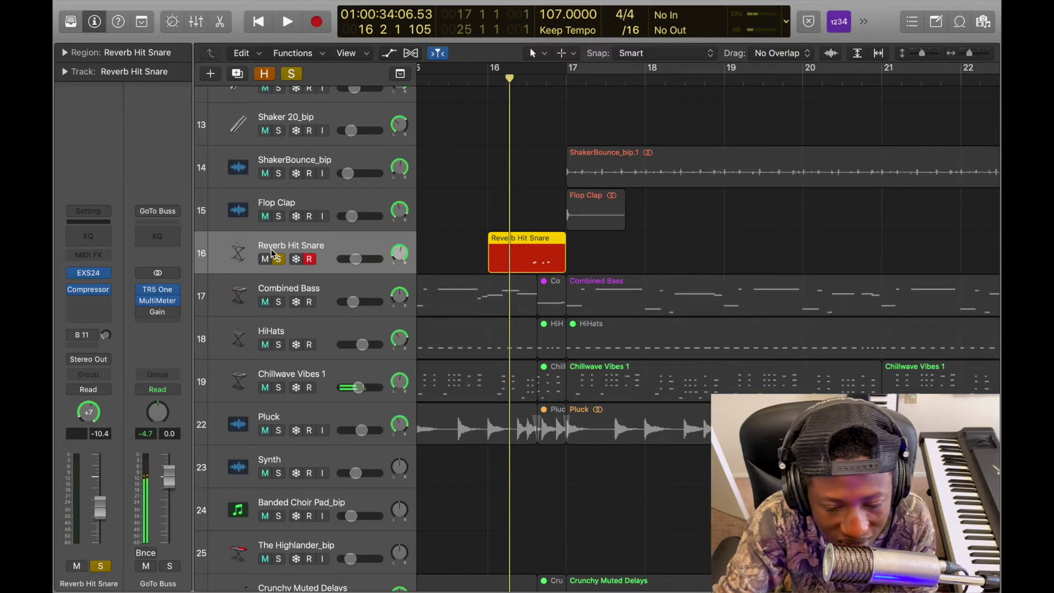
- Unsolo the Reverb Hit Snare track, select the Combined Bass track, and fit all its regions in the timeline
click(278, 259)
click(317, 289)
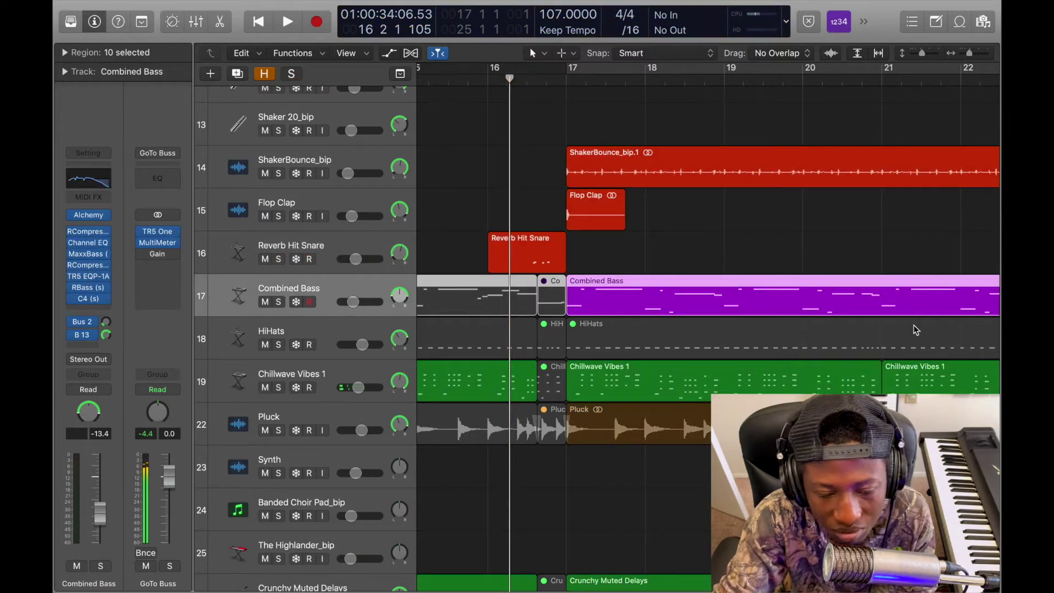
key(z)
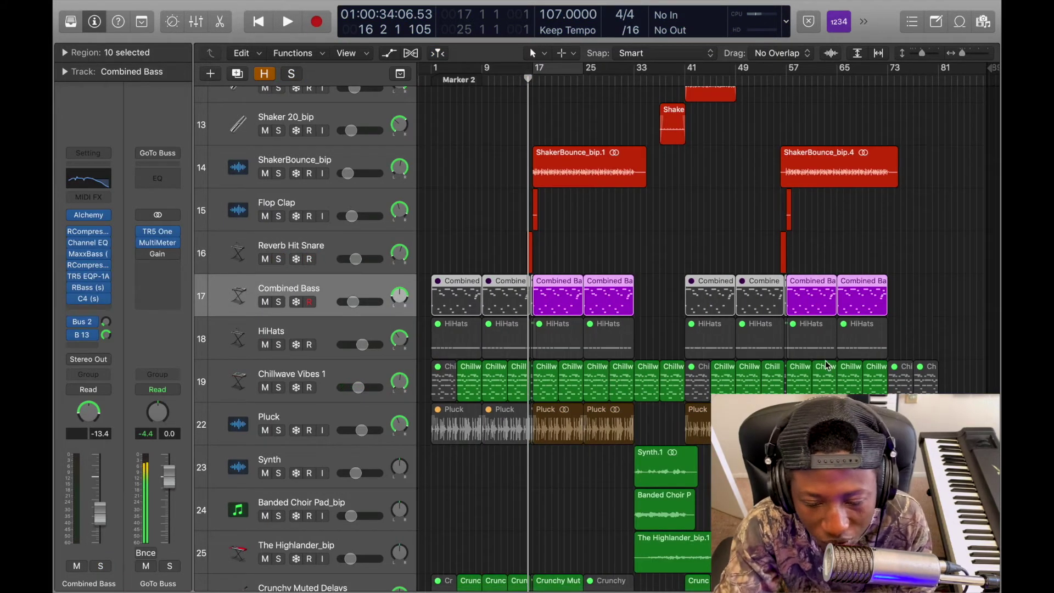
scroll(827, 366, up, 5)
scroll(600, 188, down, 6)
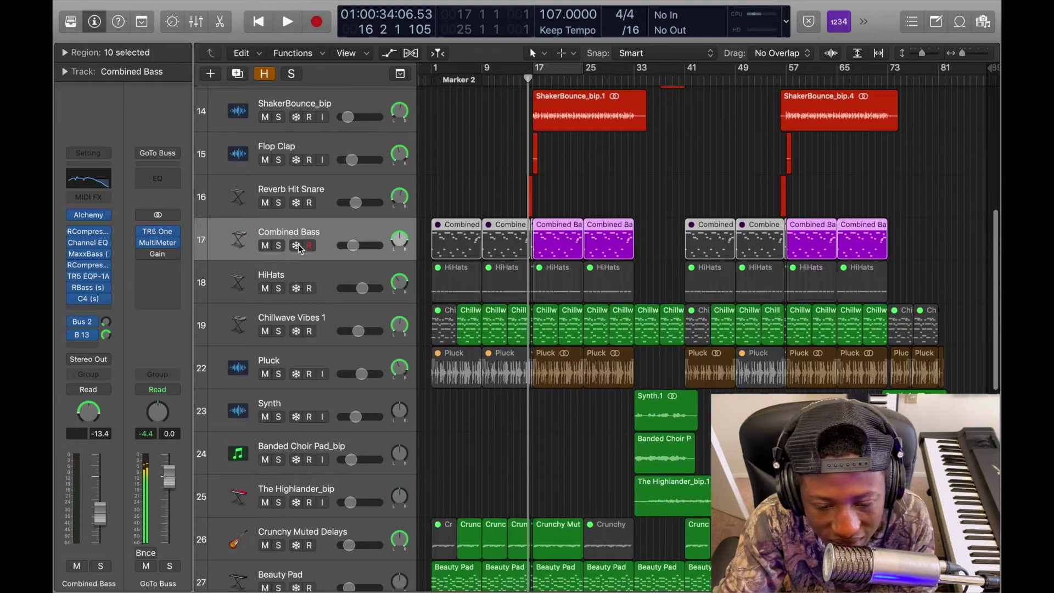
- Examine the Combined Bass preset in Alchemy, and play the bass from bar 16 both soloed and within the full mix
click(296, 236)
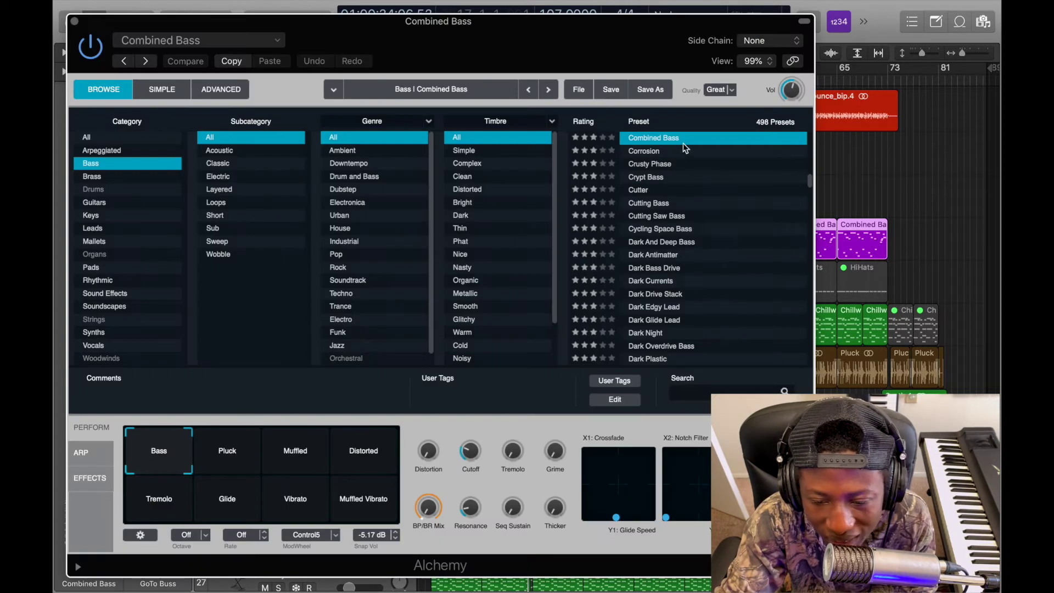
click(75, 24)
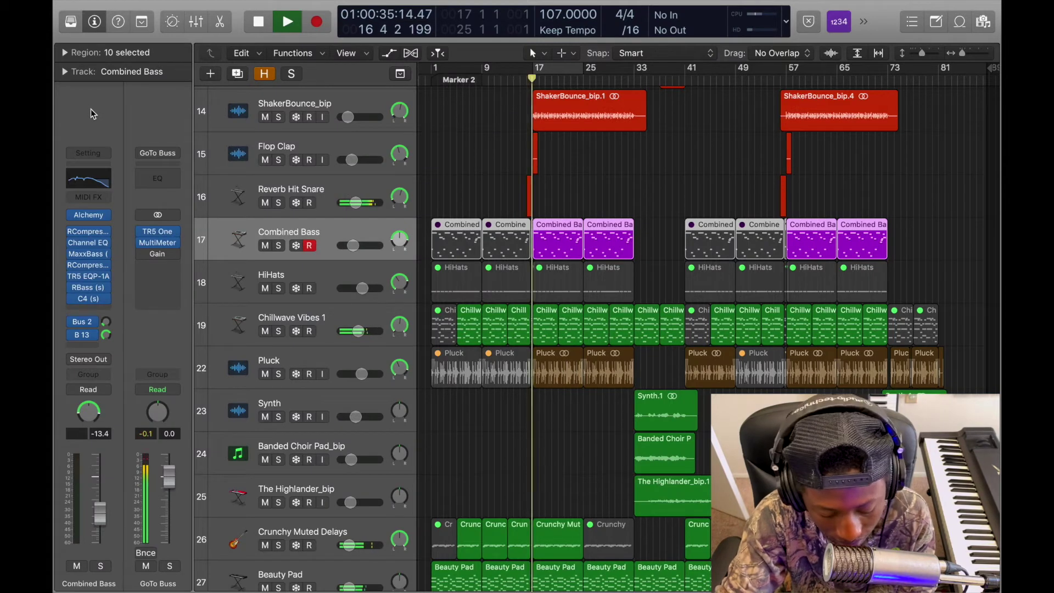
key(s)
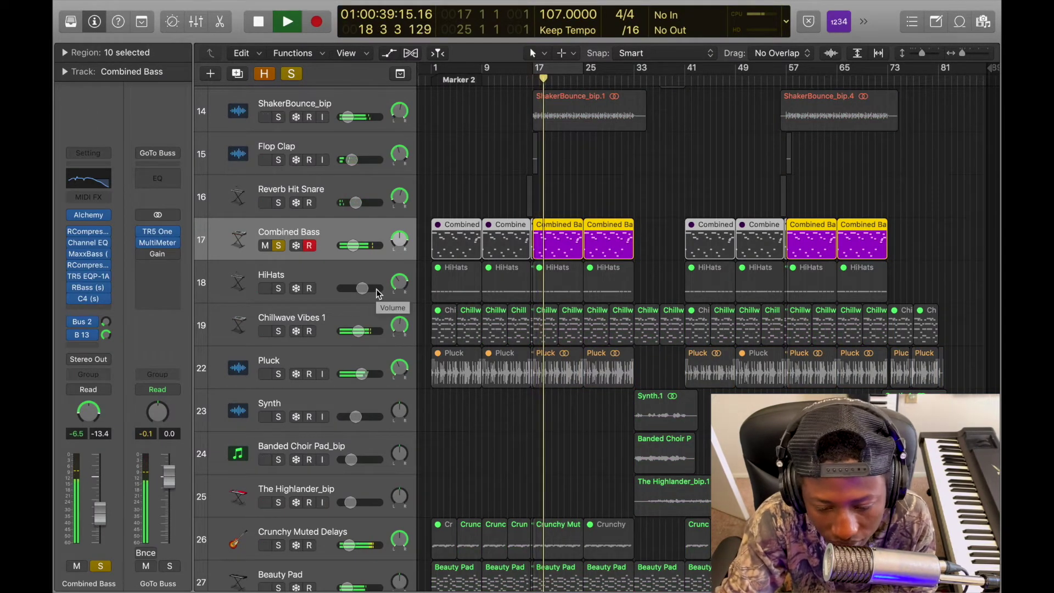
click(279, 246)
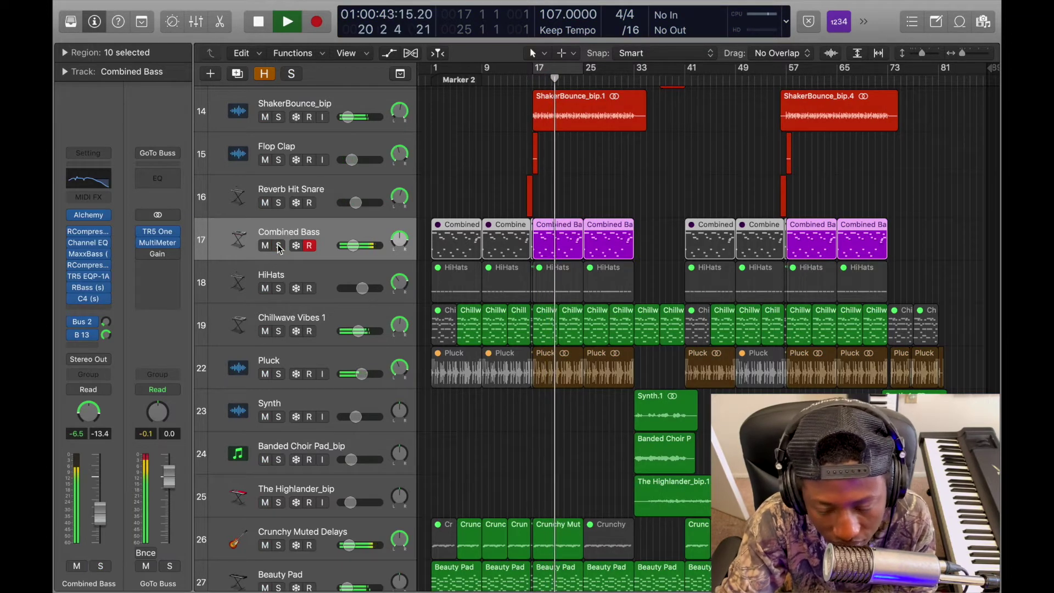
key(space)
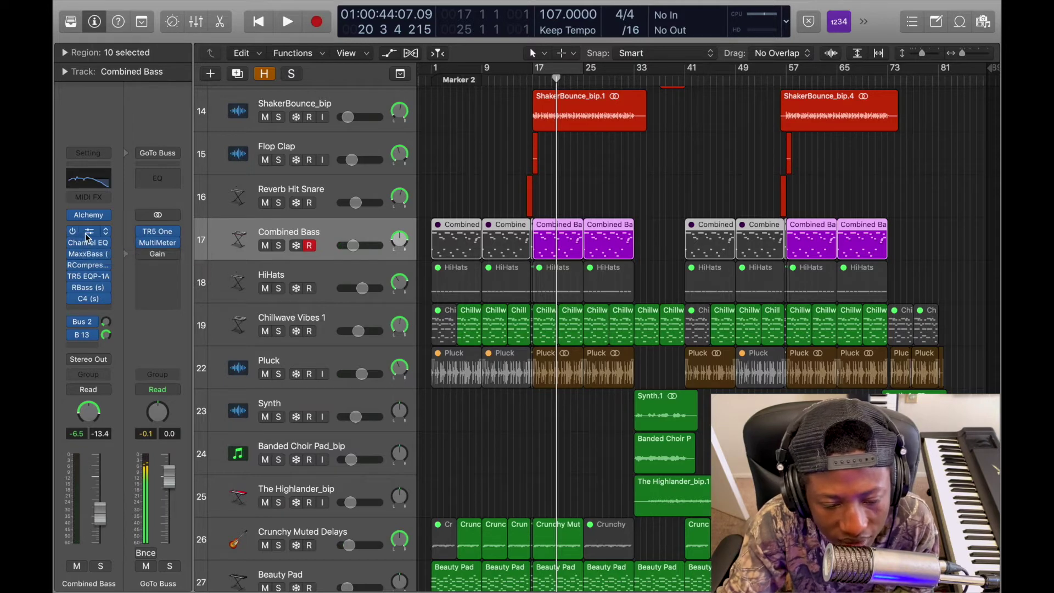
- Open the Combined Bass track's first RCompressor and play the bass soloed with the later insert effects bypassed
click(92, 234)
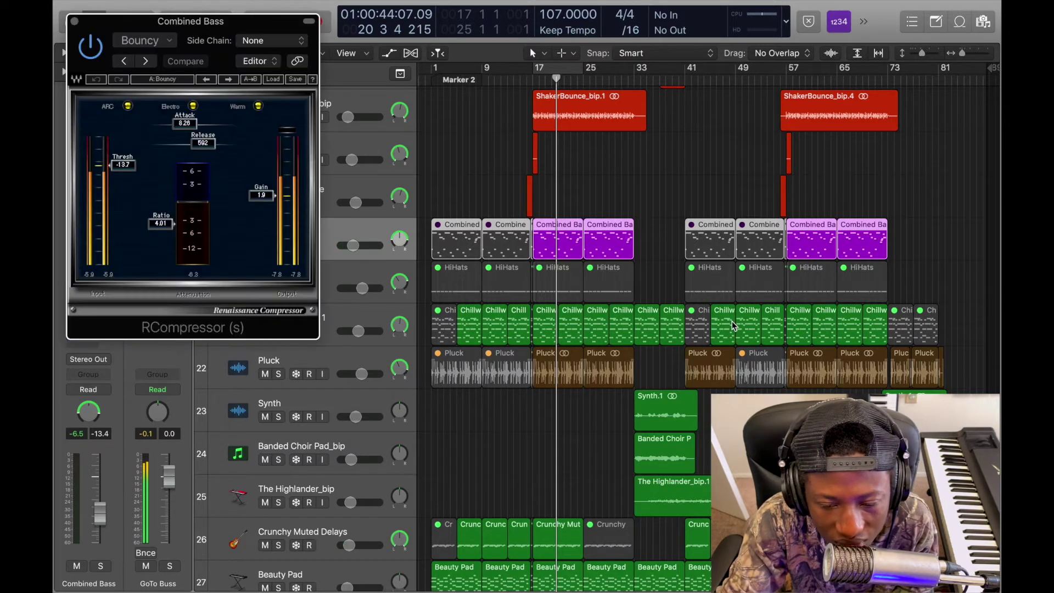
drag(220, 31, 717, 169)
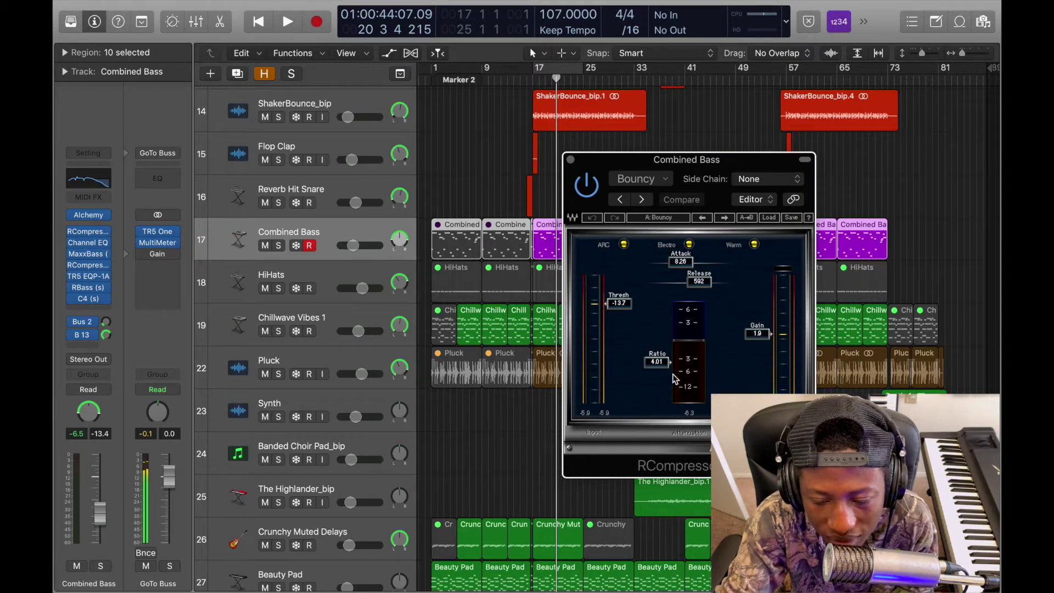
key(s)
key(space)
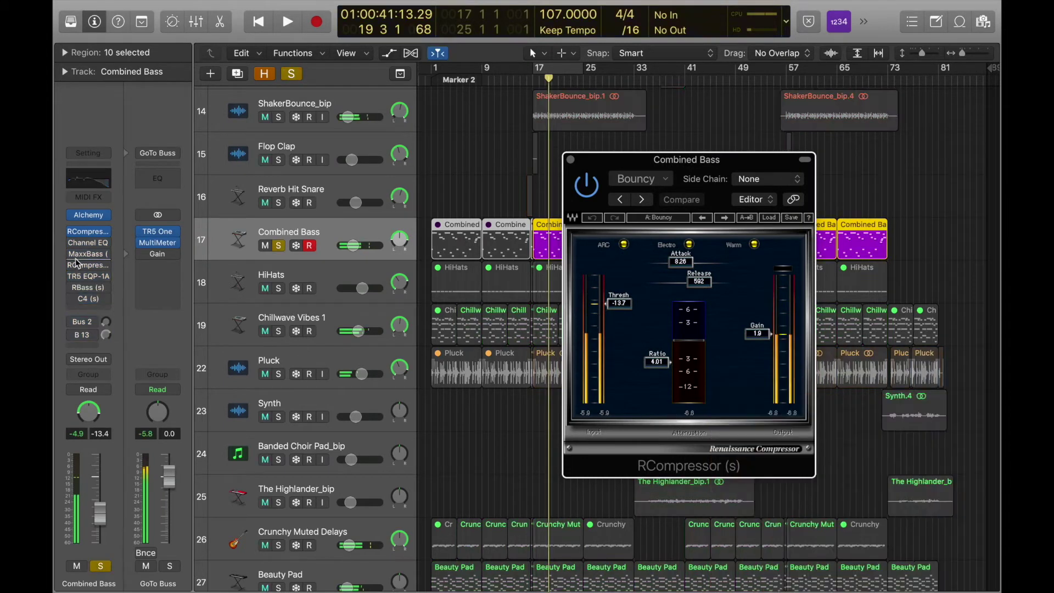
- Enable the Channel EQ on the Combined Bass track, examine its curve and close it
click(73, 244)
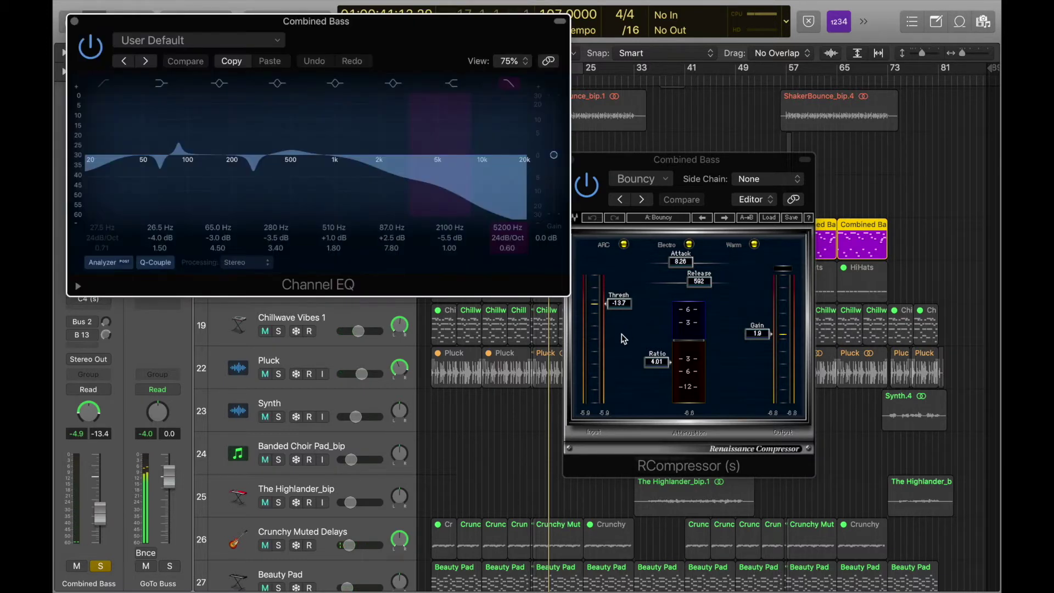
drag(412, 25, 671, 178)
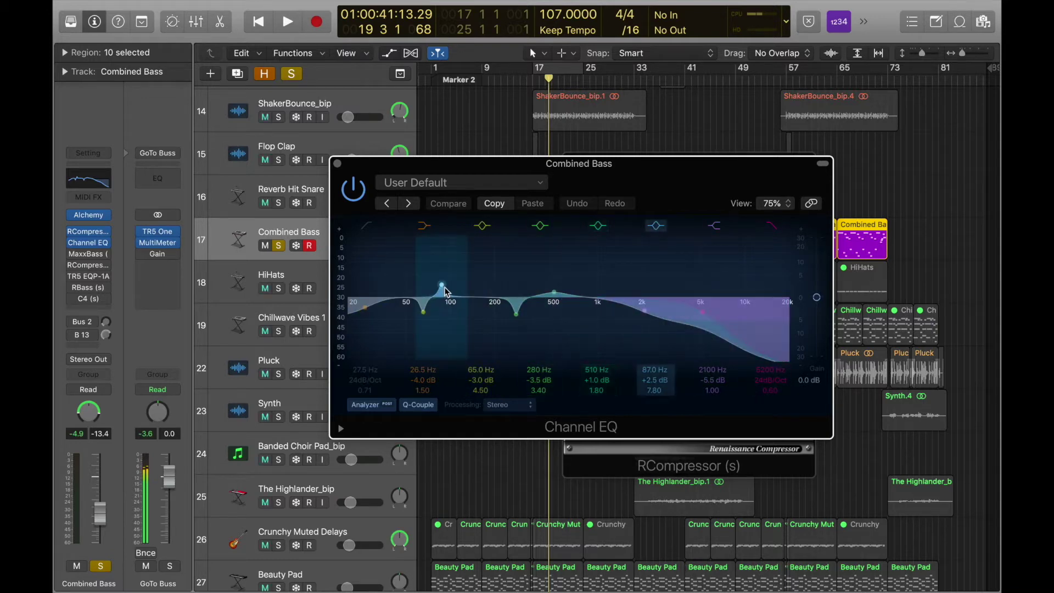
click(338, 165)
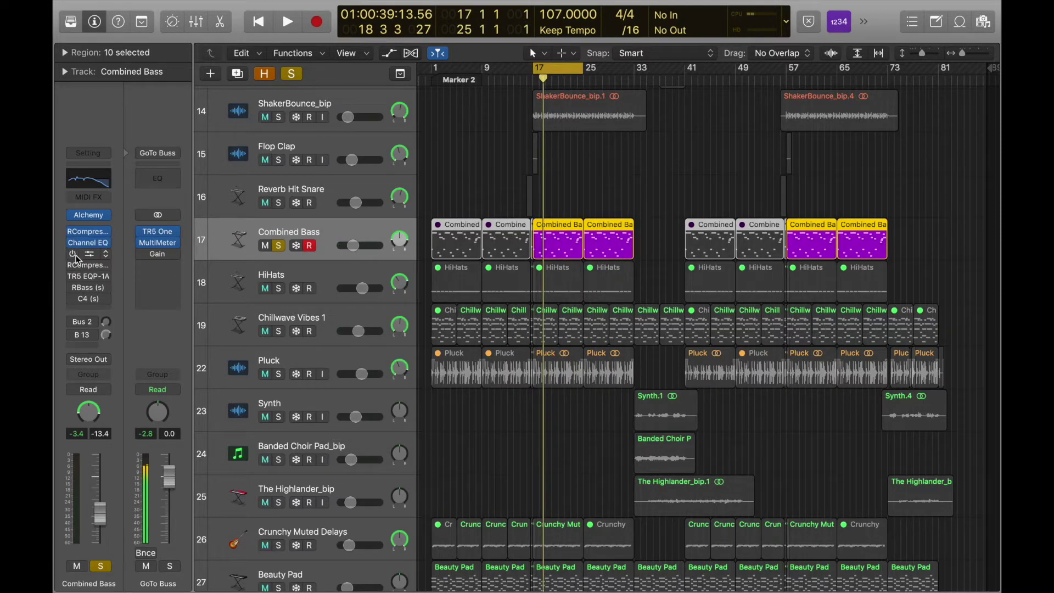
- Open MaxxBass on the Combined Bass track, examine its crossover frequency and level settings, and close it
click(92, 257)
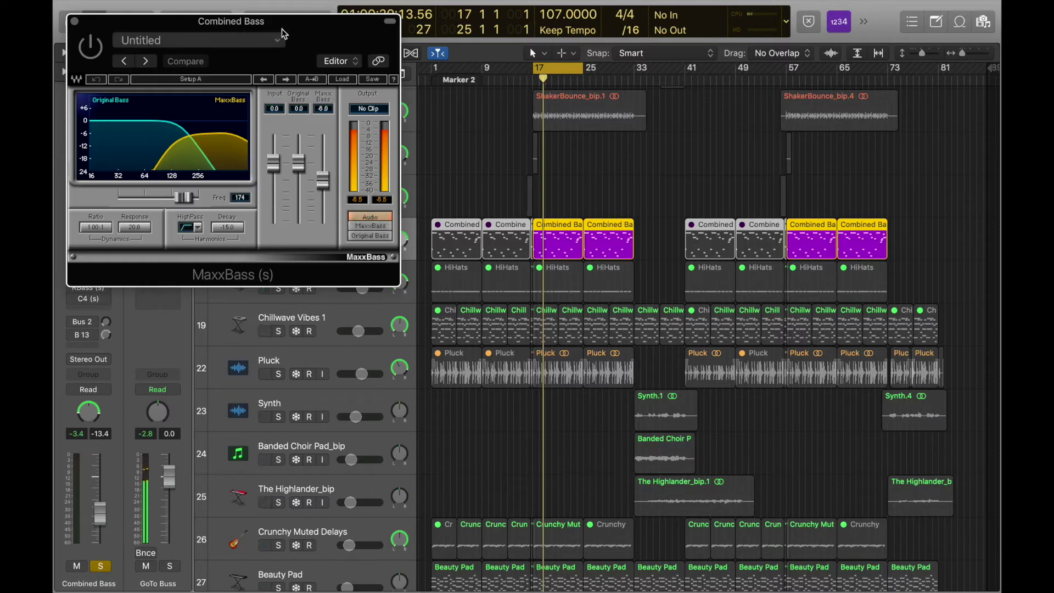
drag(285, 22, 597, 173)
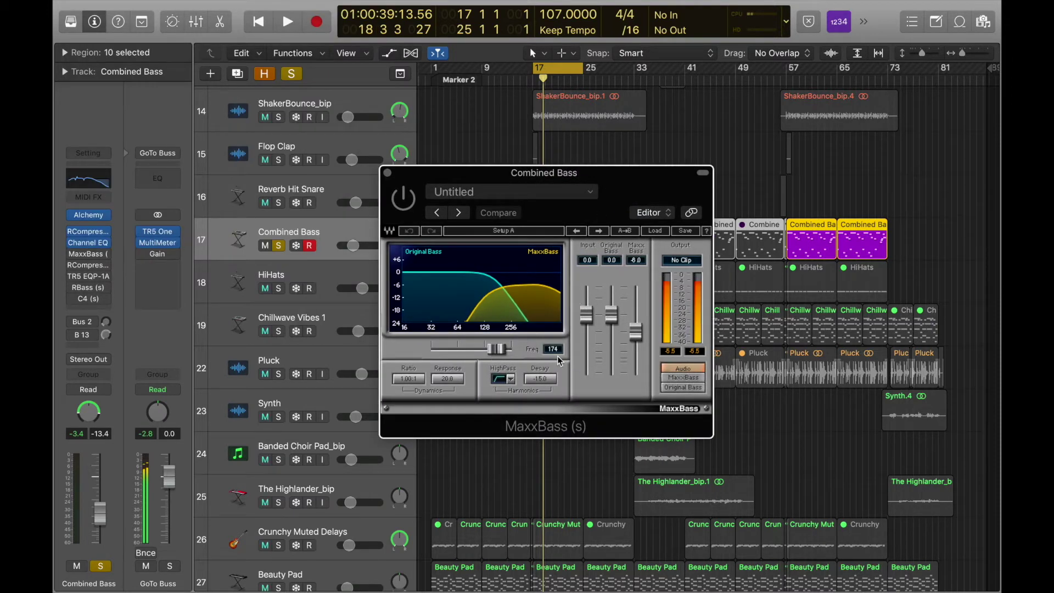
click(387, 172)
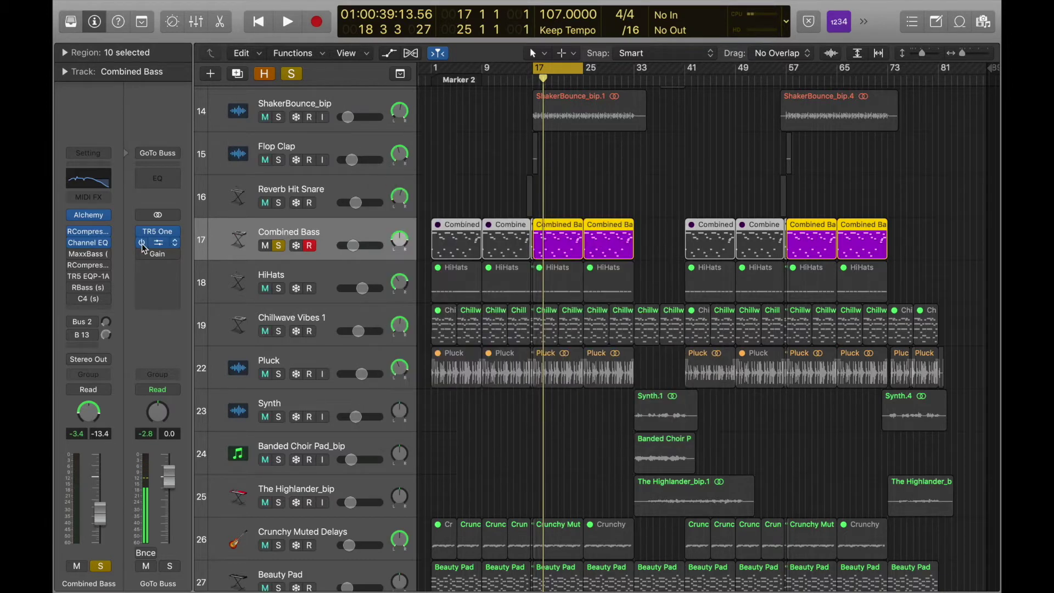
- Play the soloed bass from bar 17 and enable MaxxBass during playback to compare the sound with and without it
key(space)
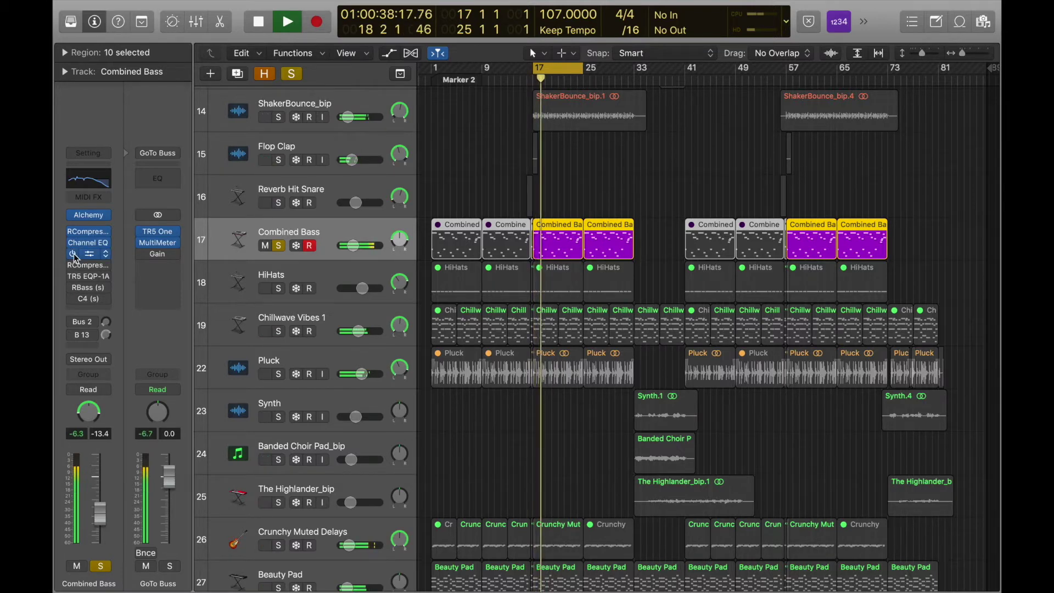
click(73, 254)
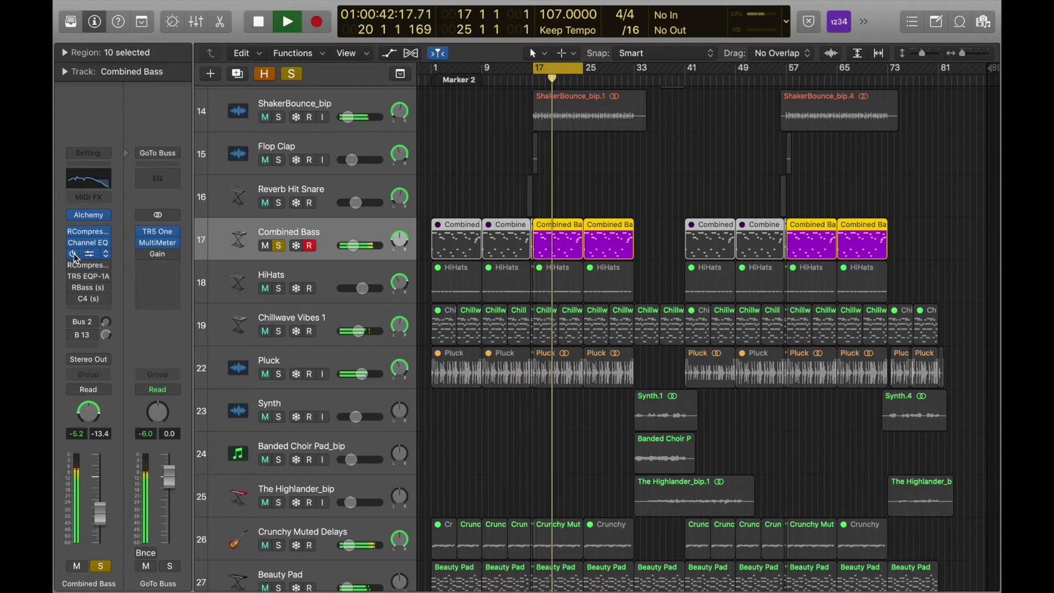
key(space)
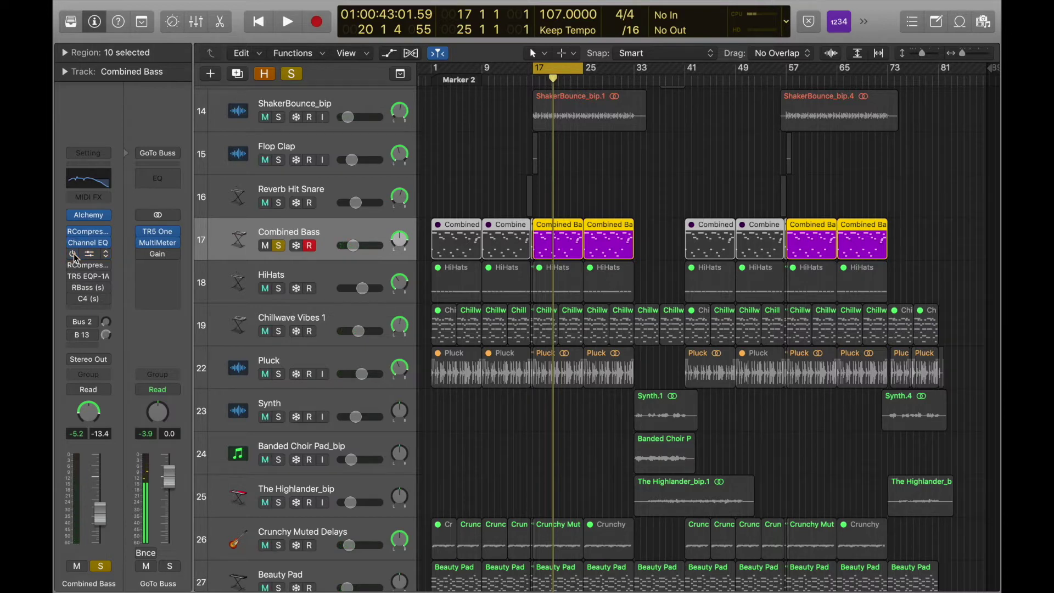
key(space)
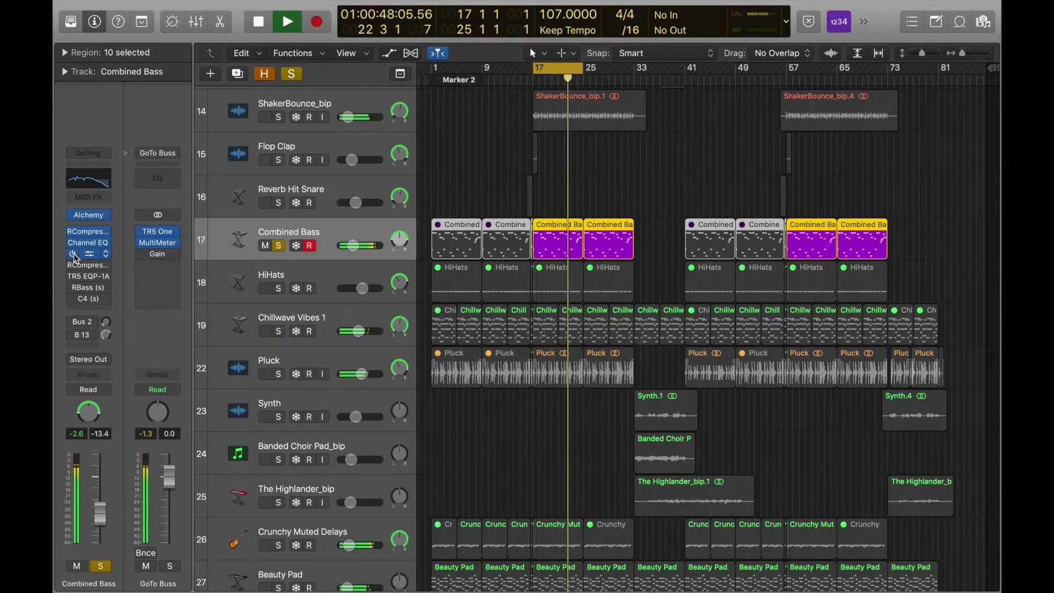
key(space)
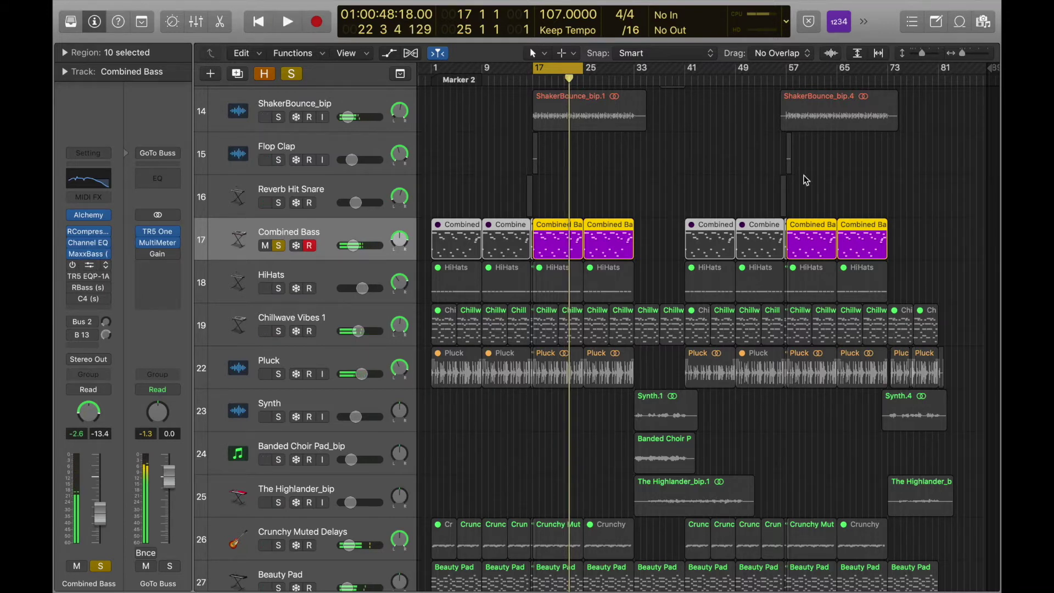
- Bring up the Combined Bass track's second RCompressor and inspect which tracks feed its Bus 12 side chain
key(v)
drag(220, 22, 650, 241)
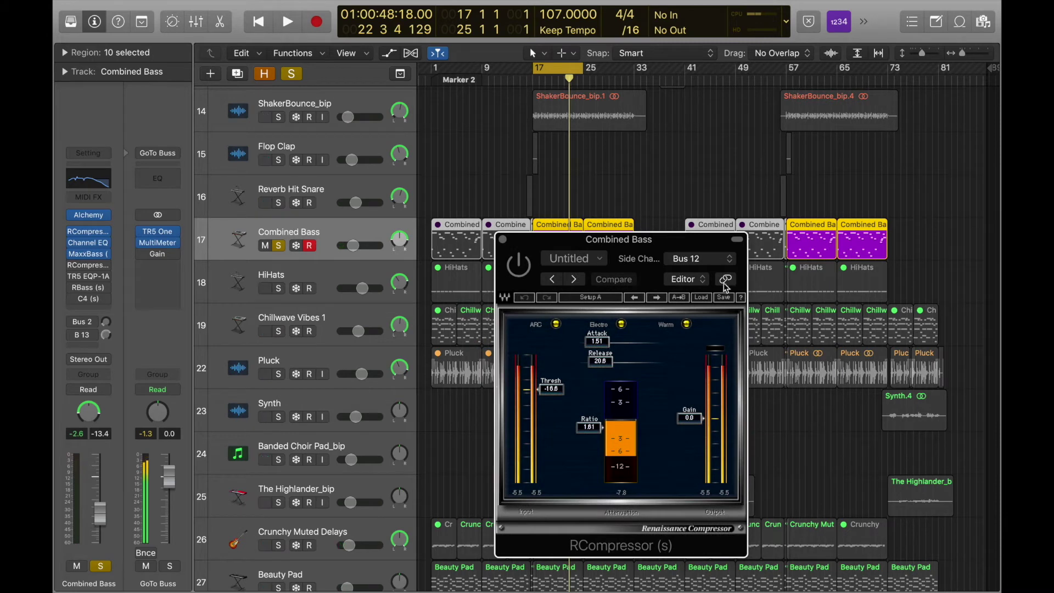
click(709, 259)
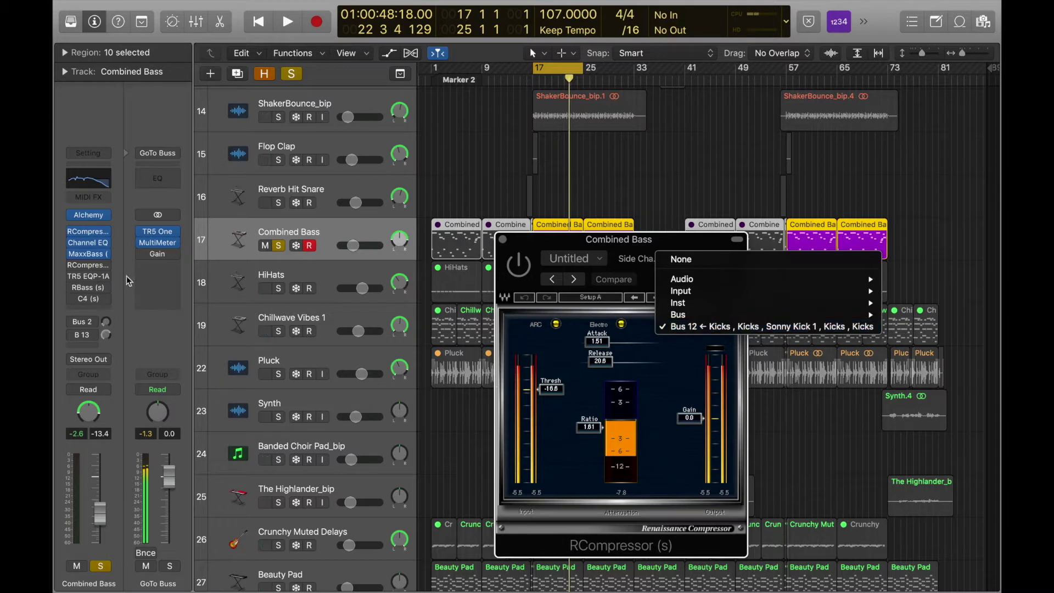
click(463, 166)
- Solo the Kick Buss track alongside the Combined Bass, and select the Combined Bass track again
scroll(379, 269, up, 5)
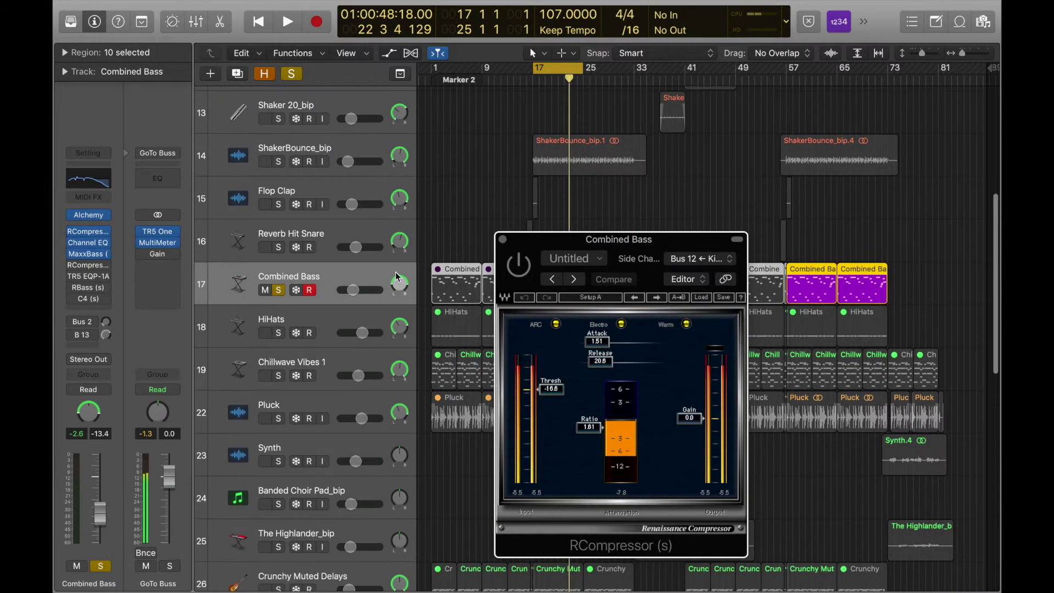
scroll(351, 263, up, 4)
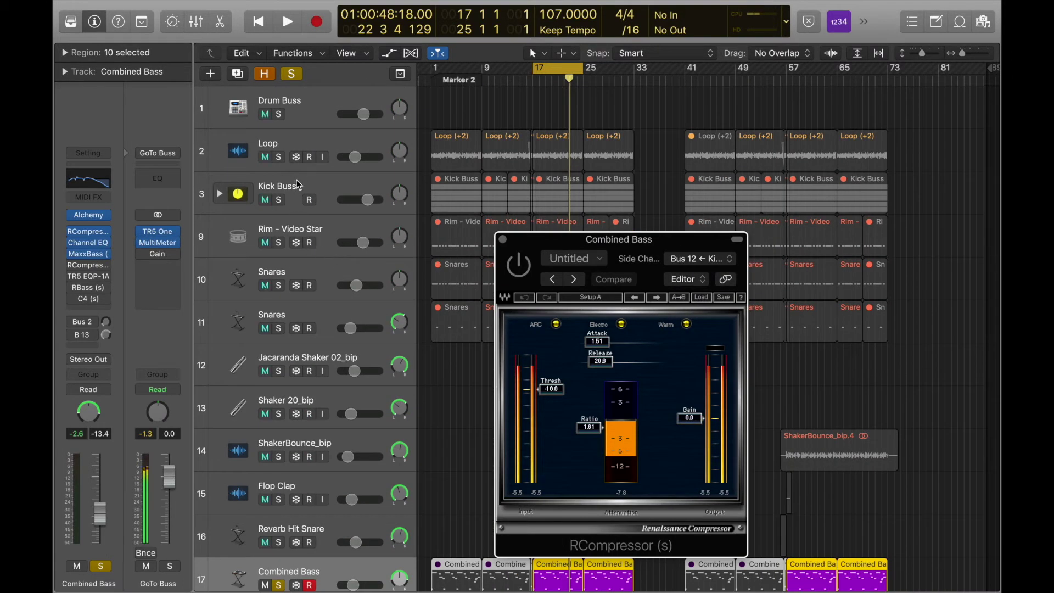
click(232, 212)
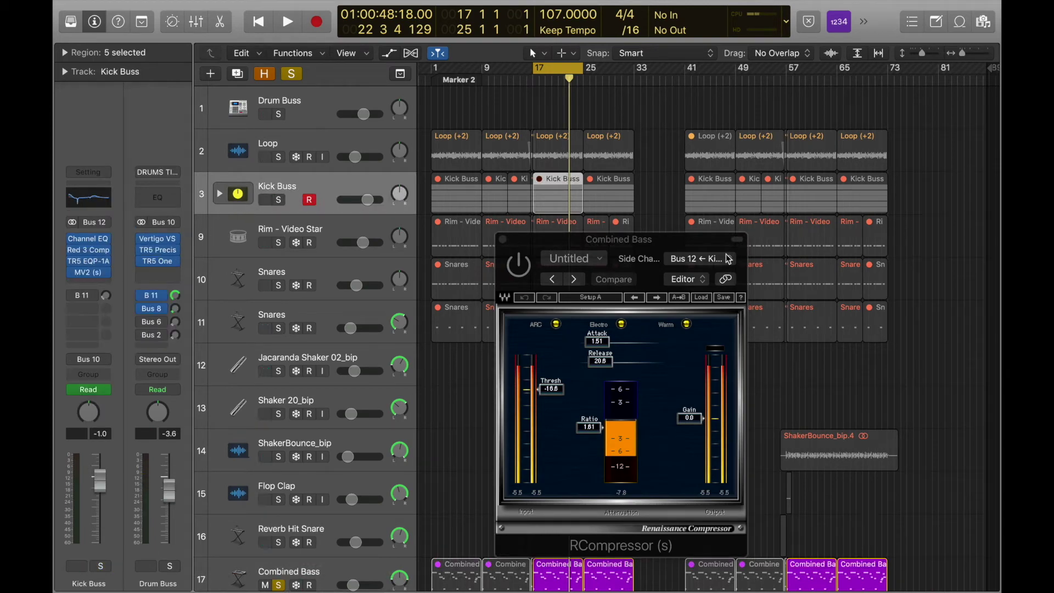
scroll(299, 387, down, 8)
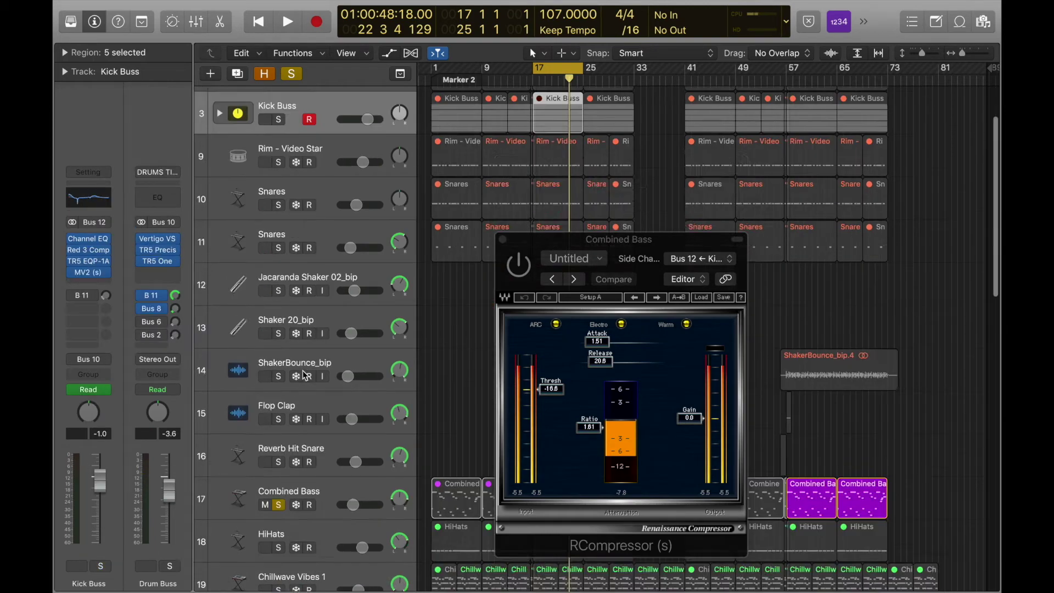
scroll(303, 378, up, 8)
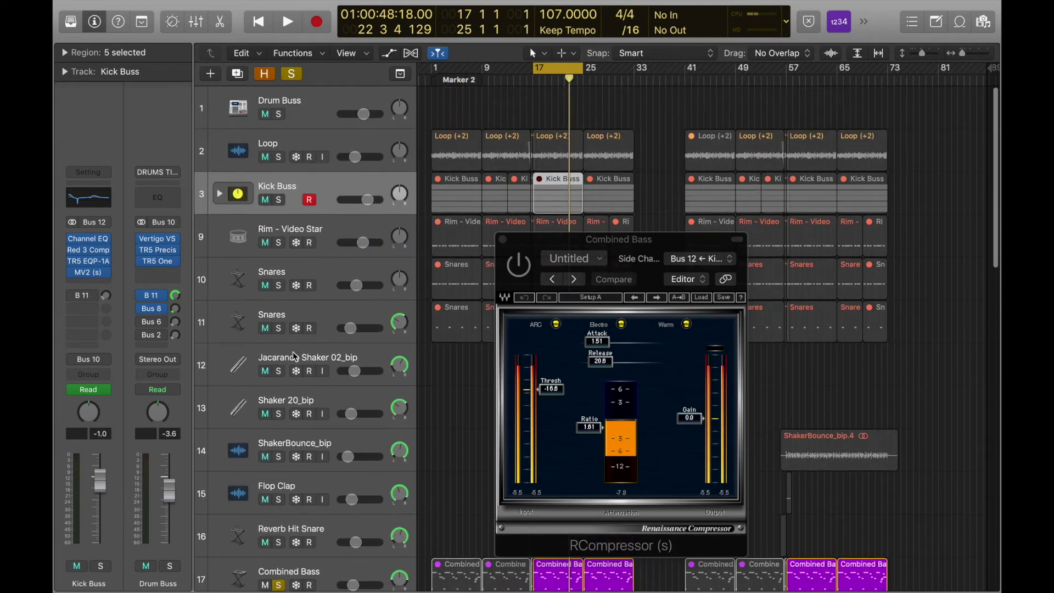
click(280, 202)
scroll(299, 275, down, 7)
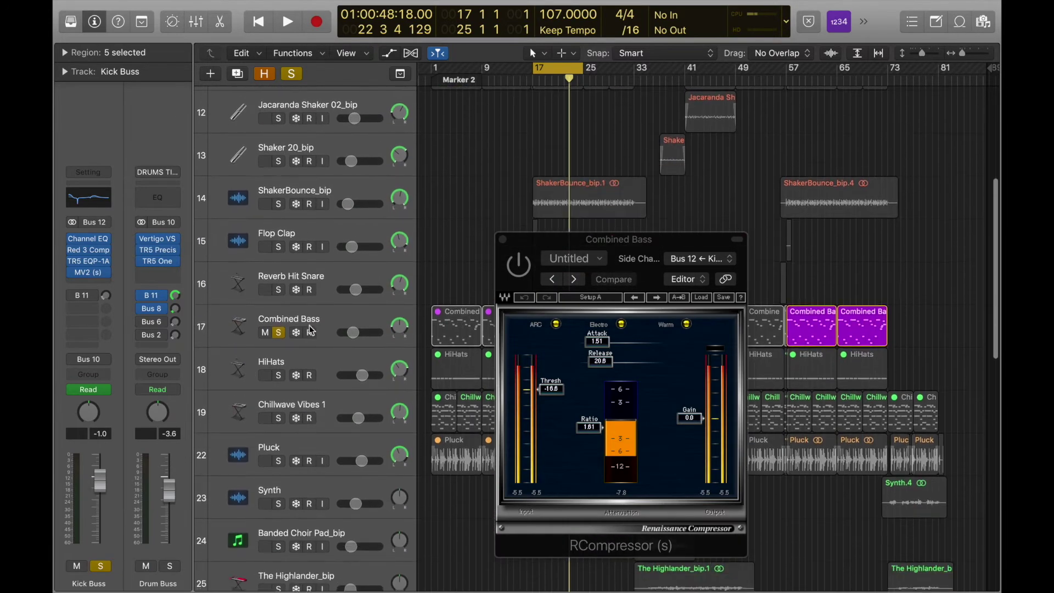
click(319, 286)
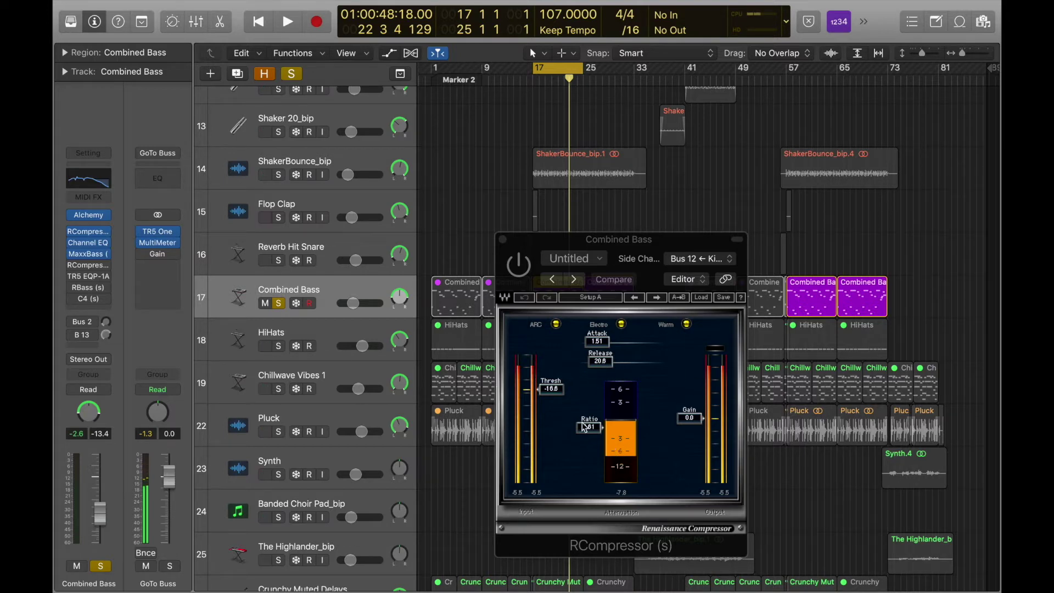
- Enable the side-chained RCompressor on Combined Bass, play bass and kick together from bar 17 to watch its attenuation, and close it
click(626, 501)
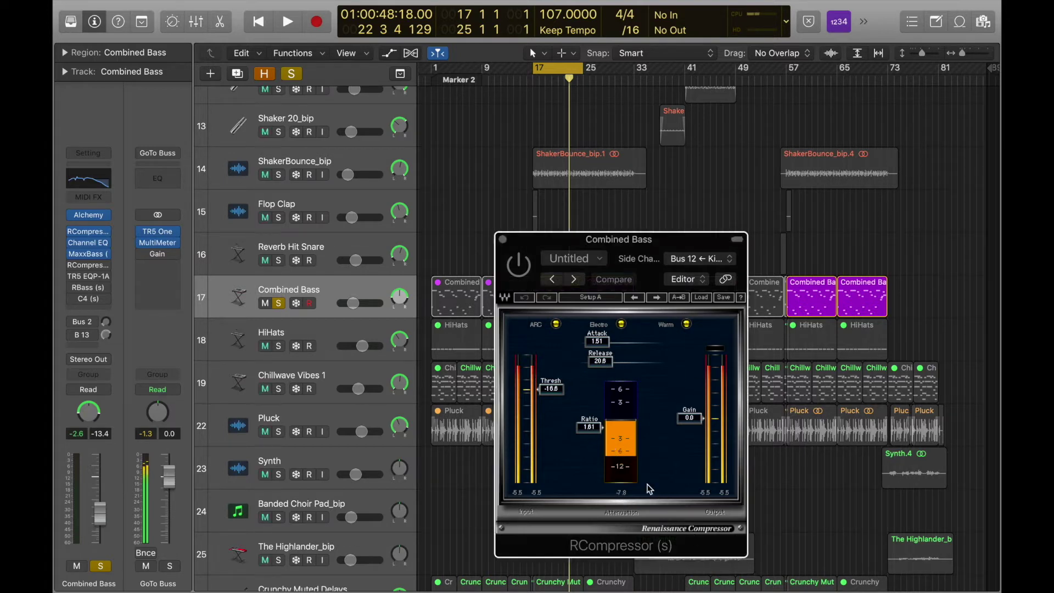
click(519, 265)
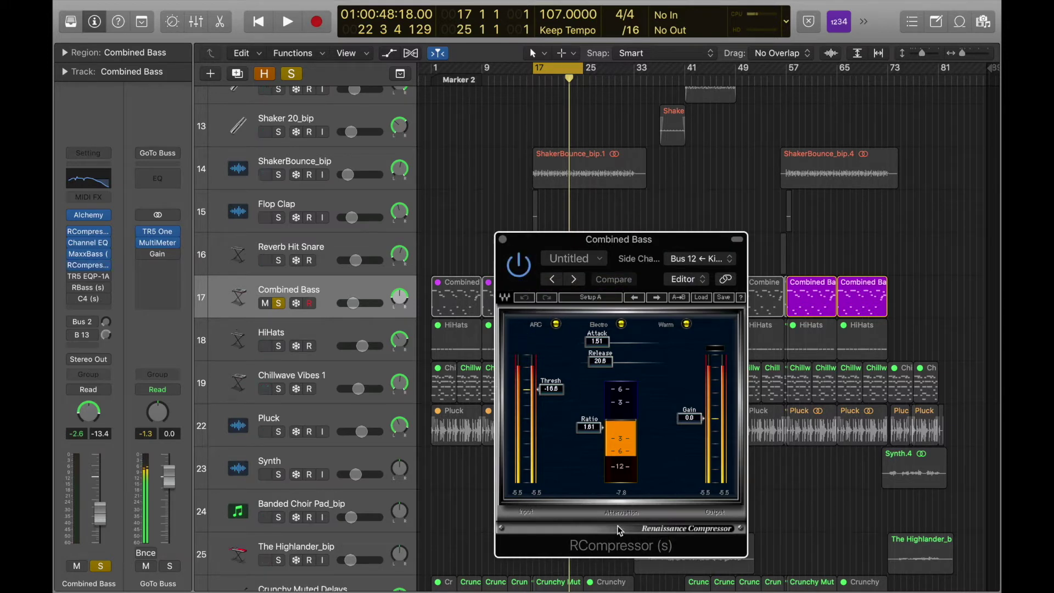
key(space)
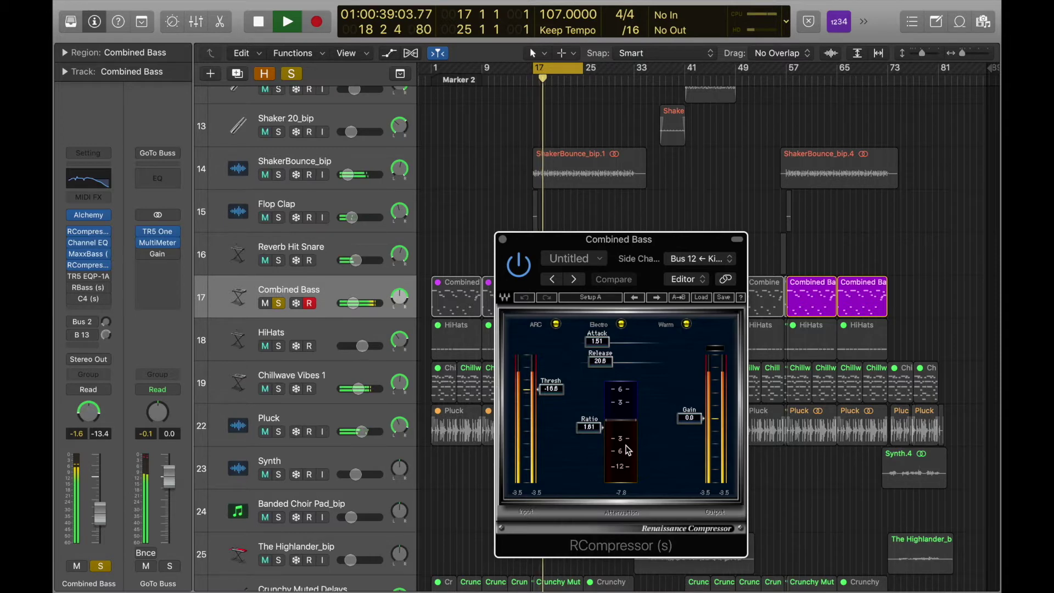
key(Return)
key(space)
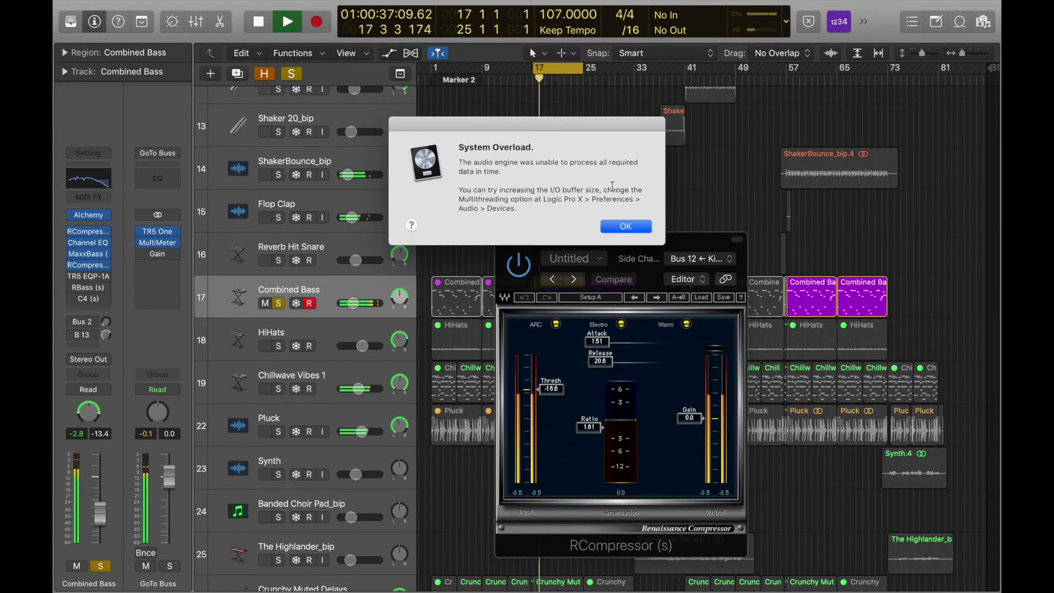
click(626, 226)
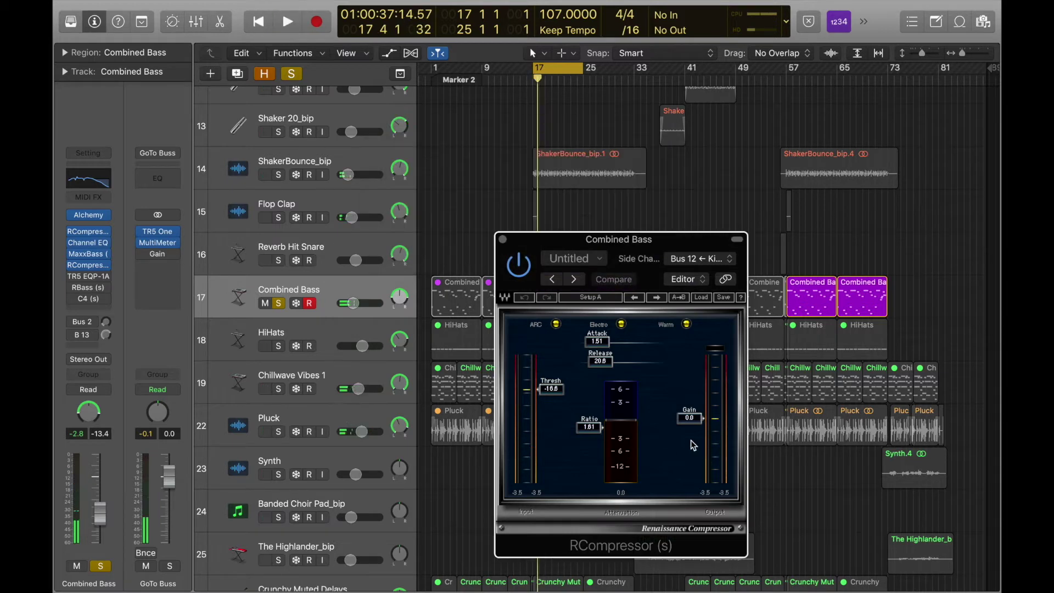
key(space)
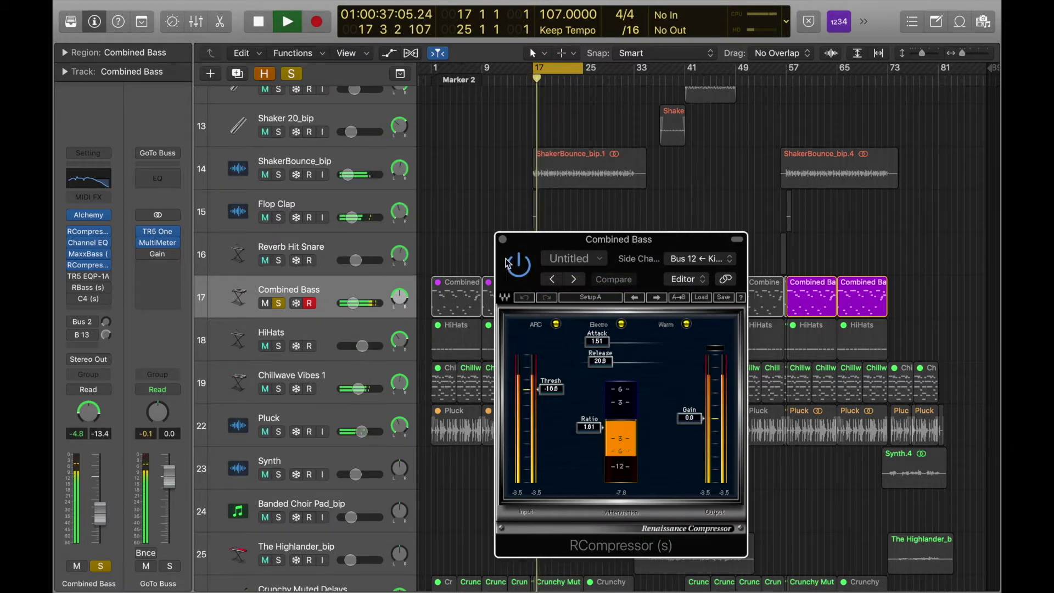
key(space)
click(502, 239)
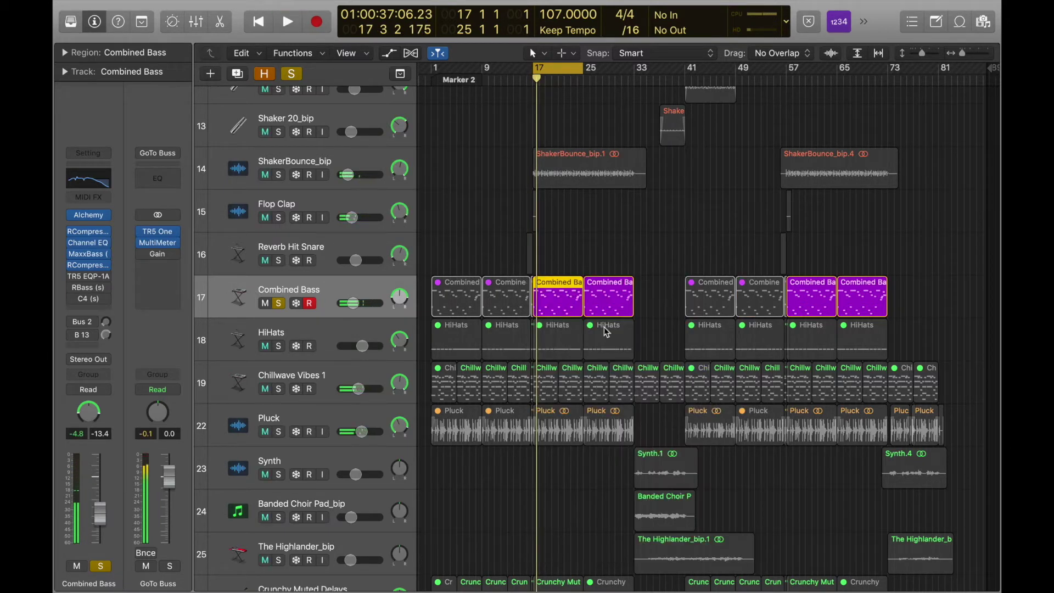
click(73, 265)
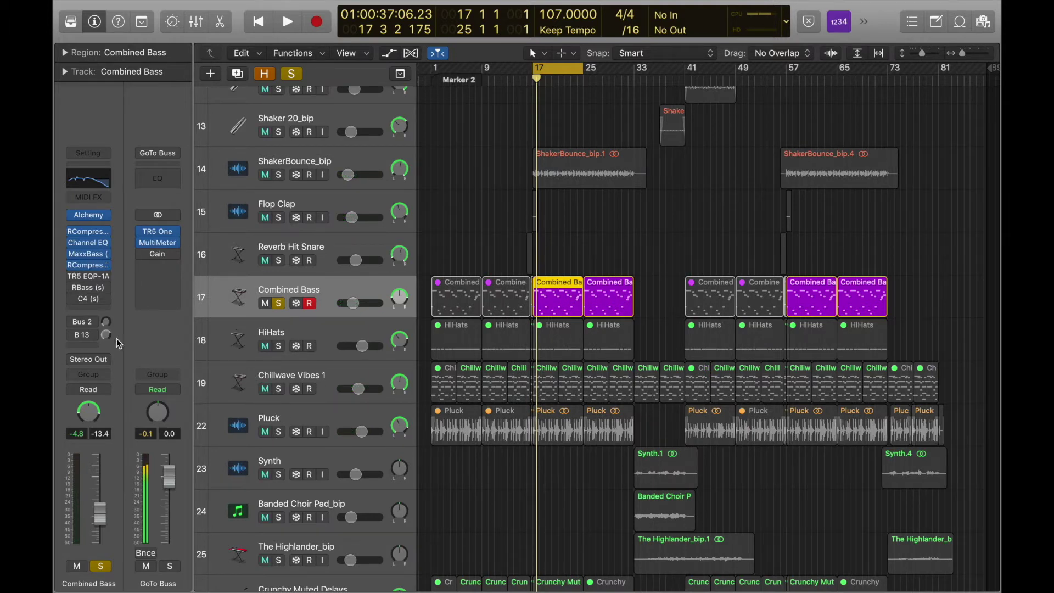
- Enable the TR5 EQP-1A on the Combined Bass track and show its window clear of the track list
mouse_move(72, 269)
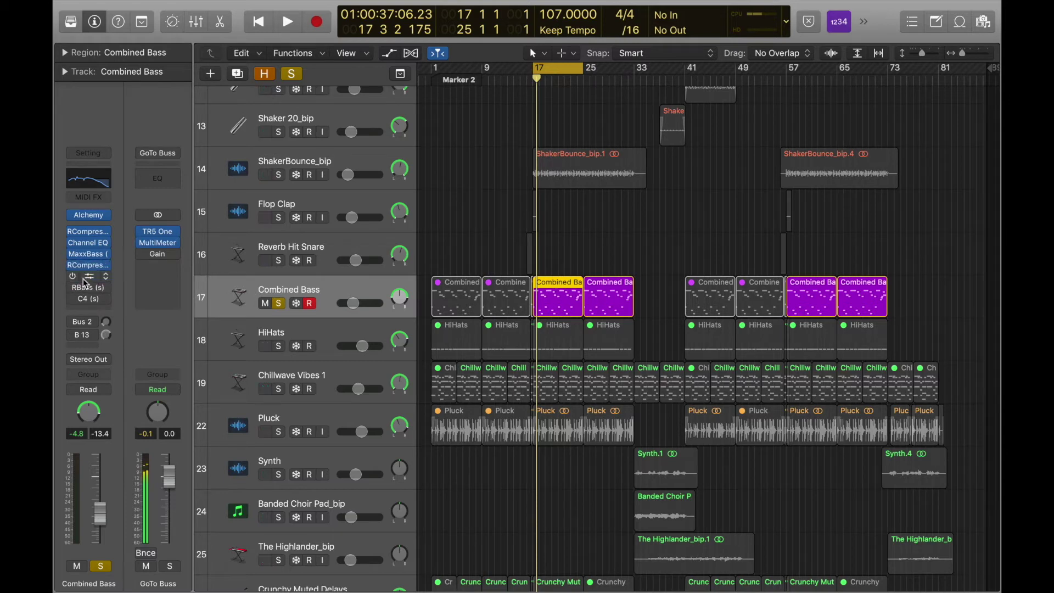
click(72, 276)
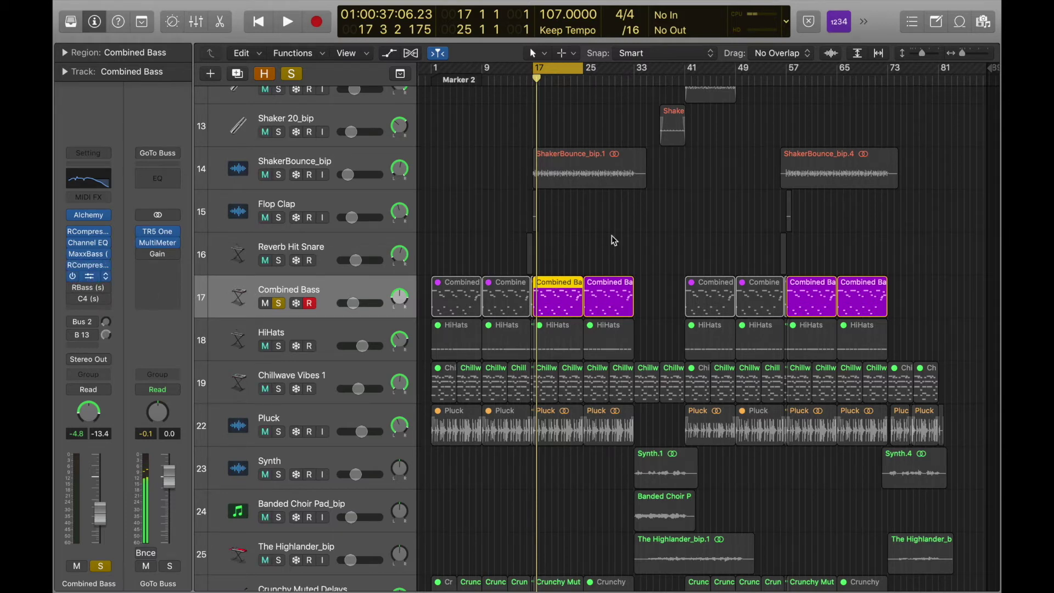
key(v)
drag(568, 74, 782, 242)
scroll(294, 138, up, 3)
scroll(294, 139, up, 1)
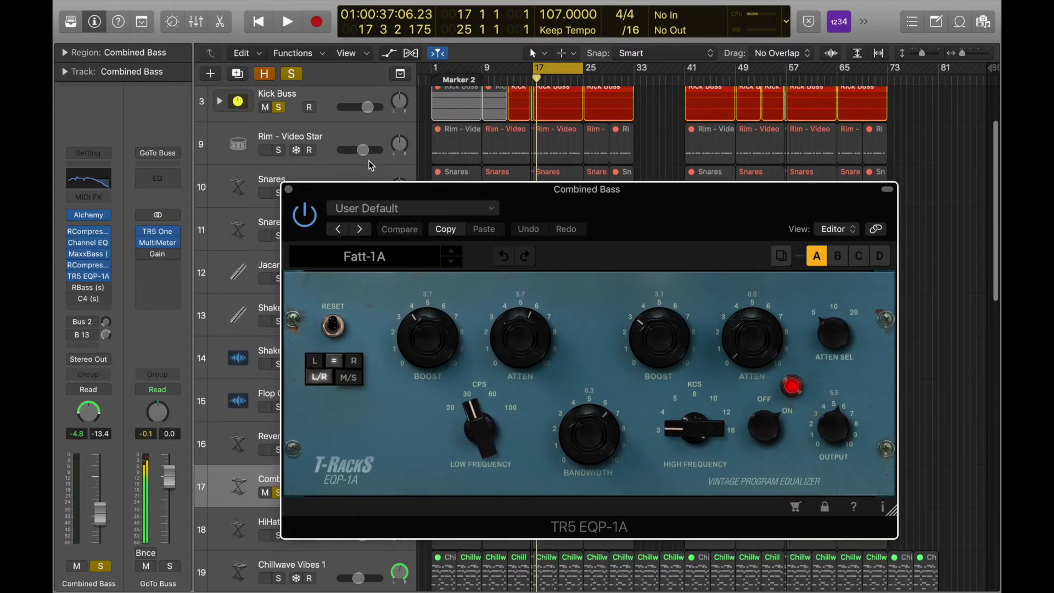
drag(568, 198, 610, 225)
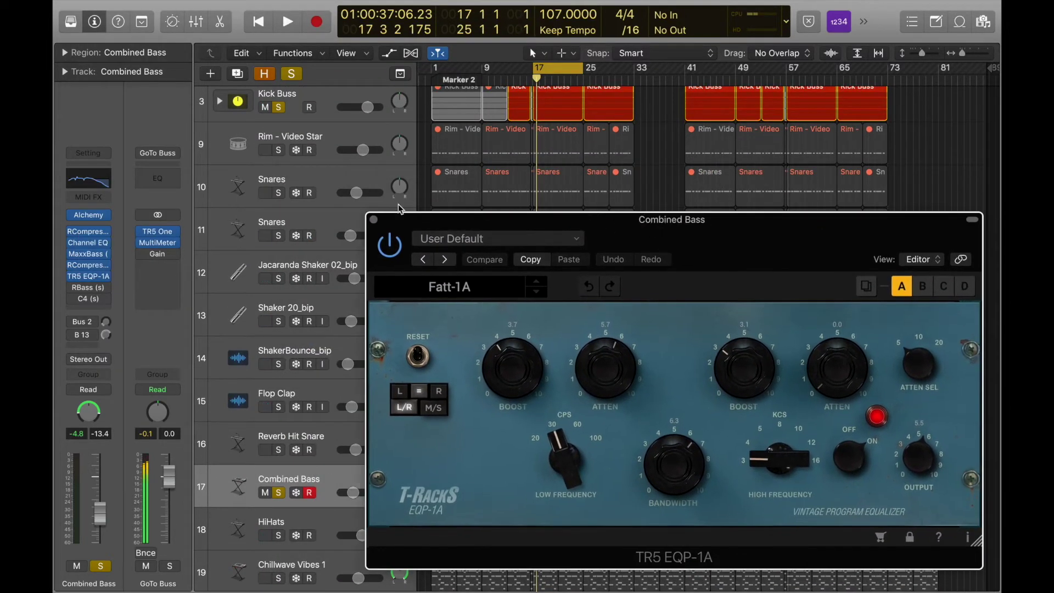
- Open the Kick Buss track's TR5 EQP-1A and place it beside the bass equalizer to compare their low-frequency settings
click(296, 109)
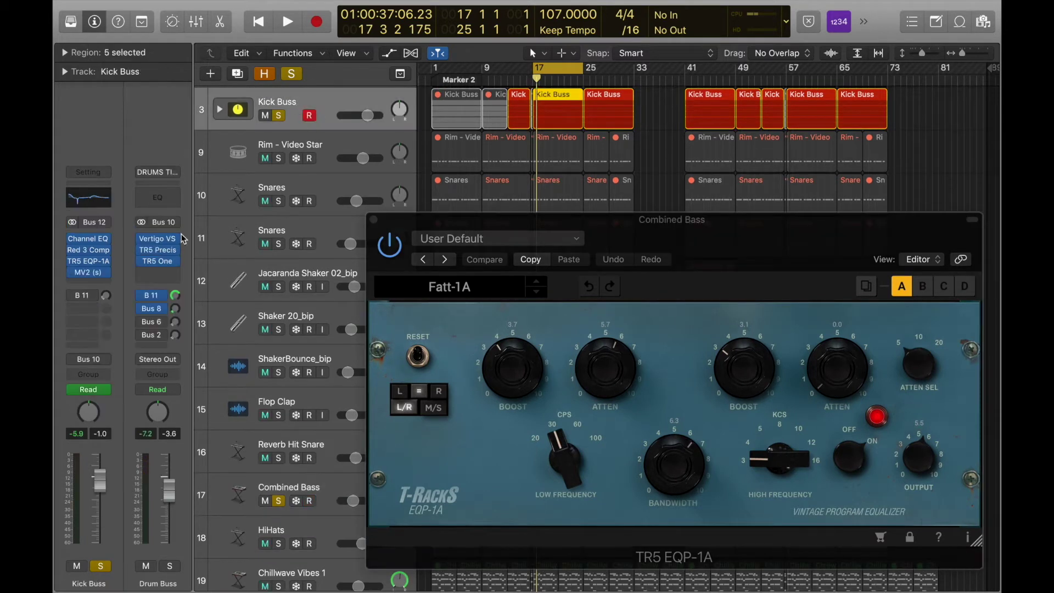
click(89, 261)
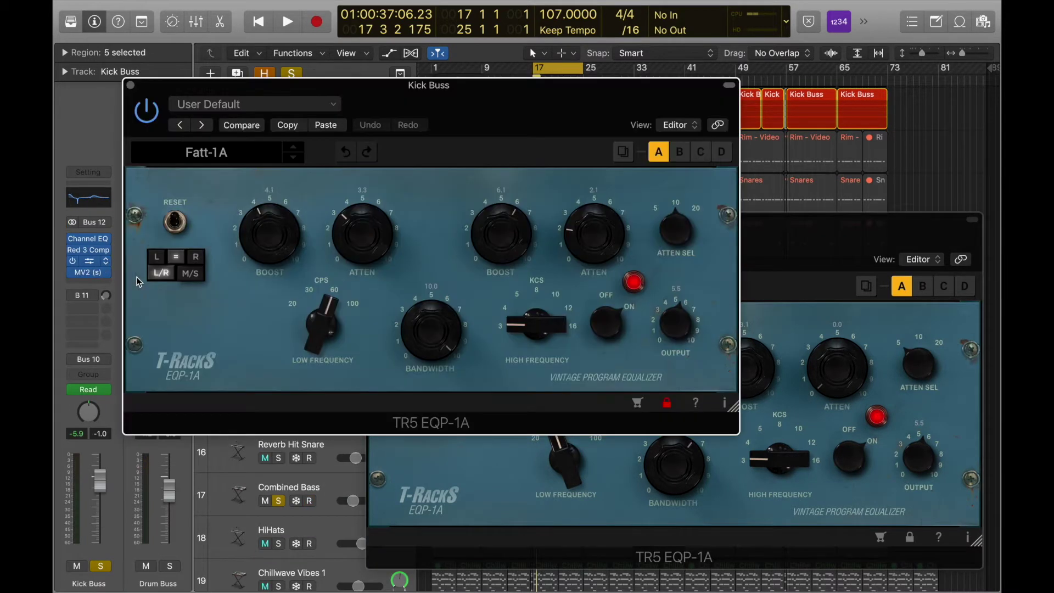
drag(494, 104, 482, 74)
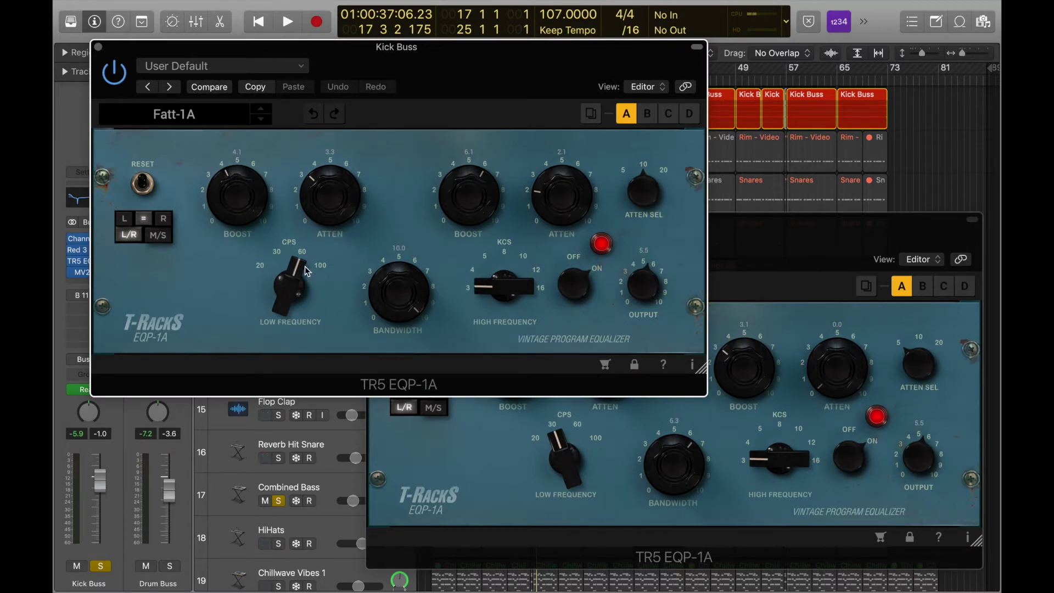
- Close both TR5 EQP-1A windows, the Combined Bass one and the Kick Buss one, and select the Combined Bass track
click(803, 240)
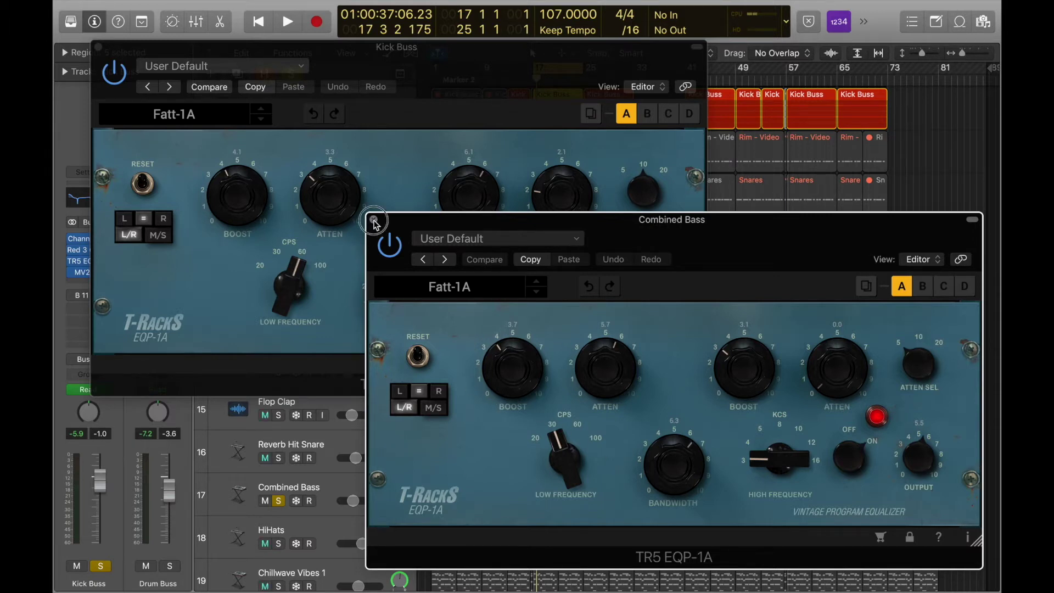
click(374, 221)
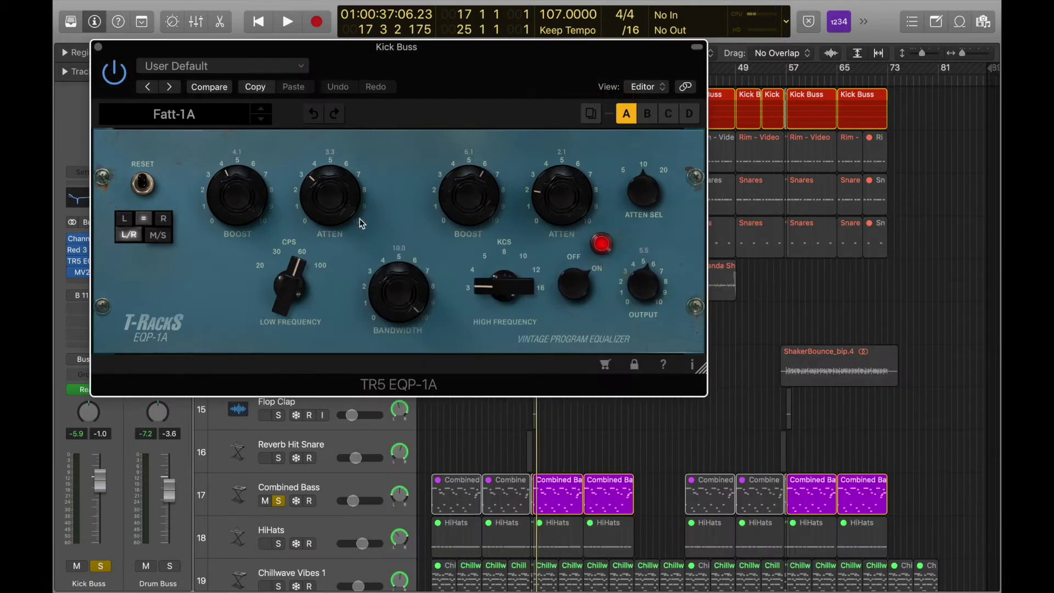
click(99, 48)
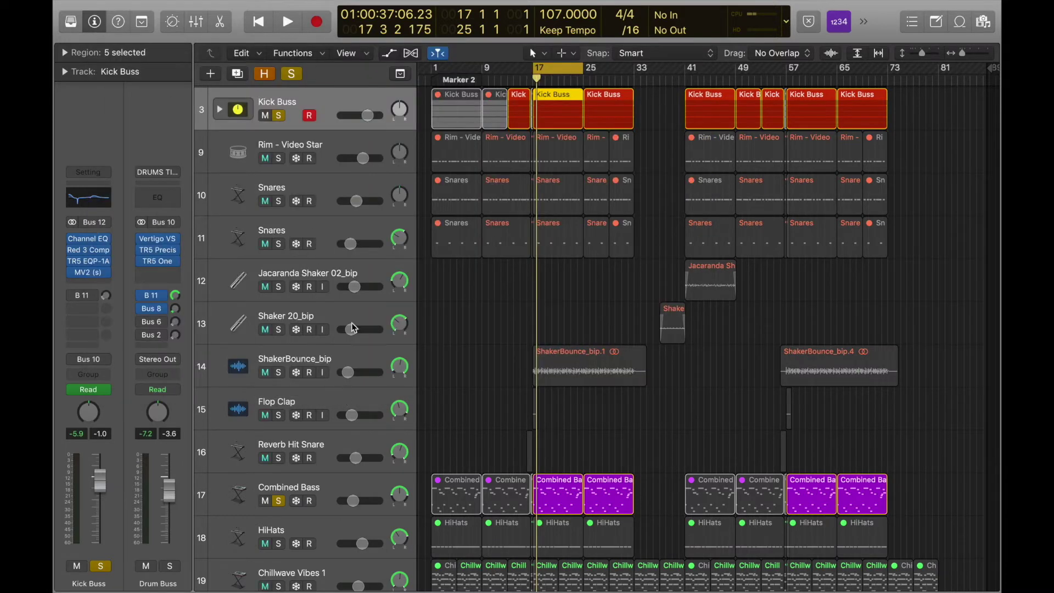
scroll(289, 173, down, 2)
click(335, 443)
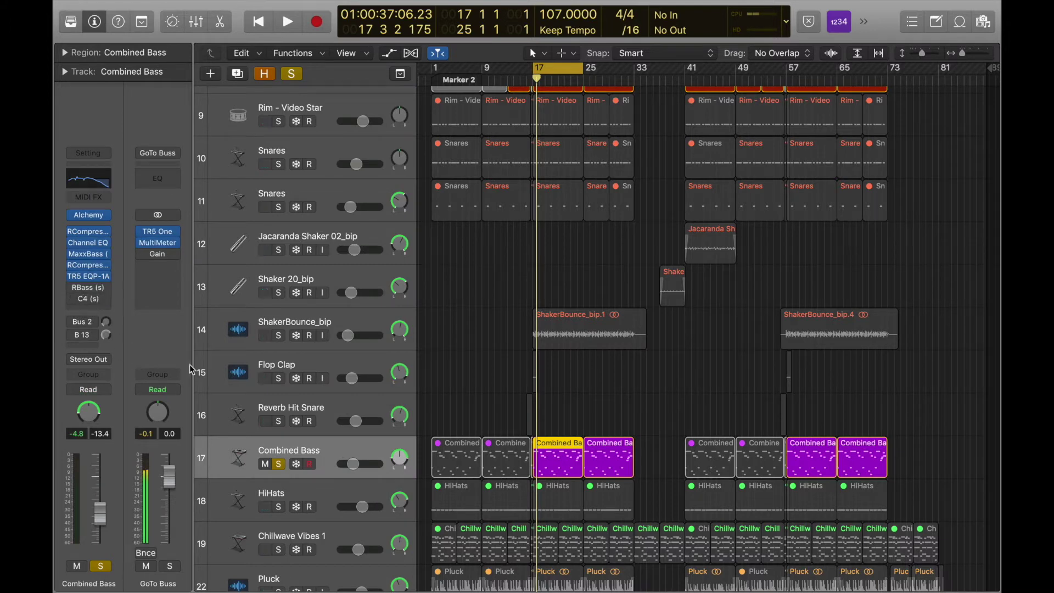
- Open RBass from the Combined Bass track clear of the channel strip to review its settings, and close it
click(94, 292)
drag(255, 28, 772, 104)
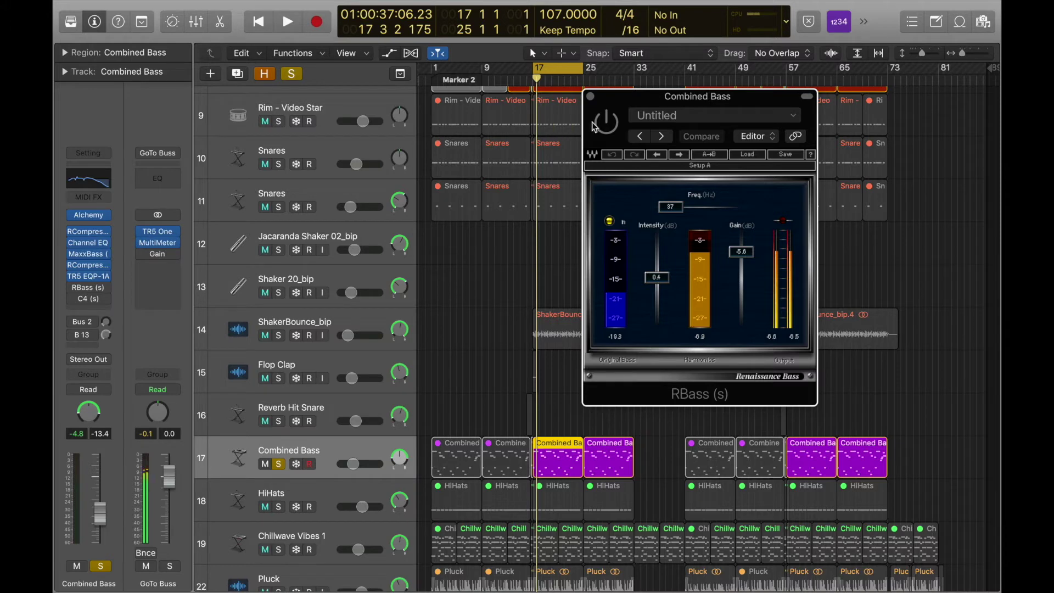
click(591, 98)
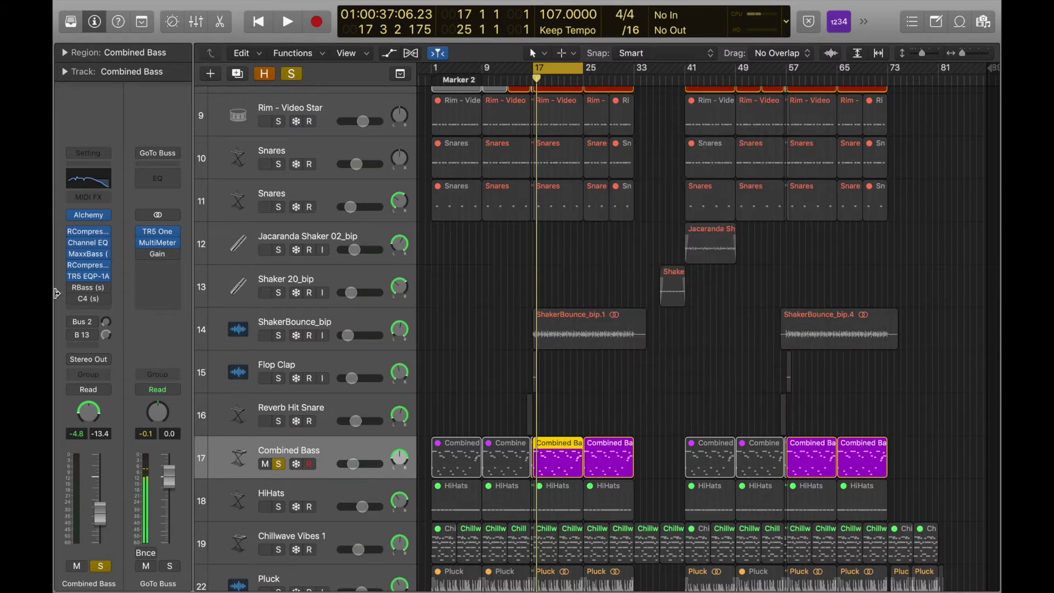
- Take the Kick Buss track out of solo and play the Combined Bass from bar 17 with RBass still bypassed
mouse_move(74, 290)
scroll(241, 242, up, 5)
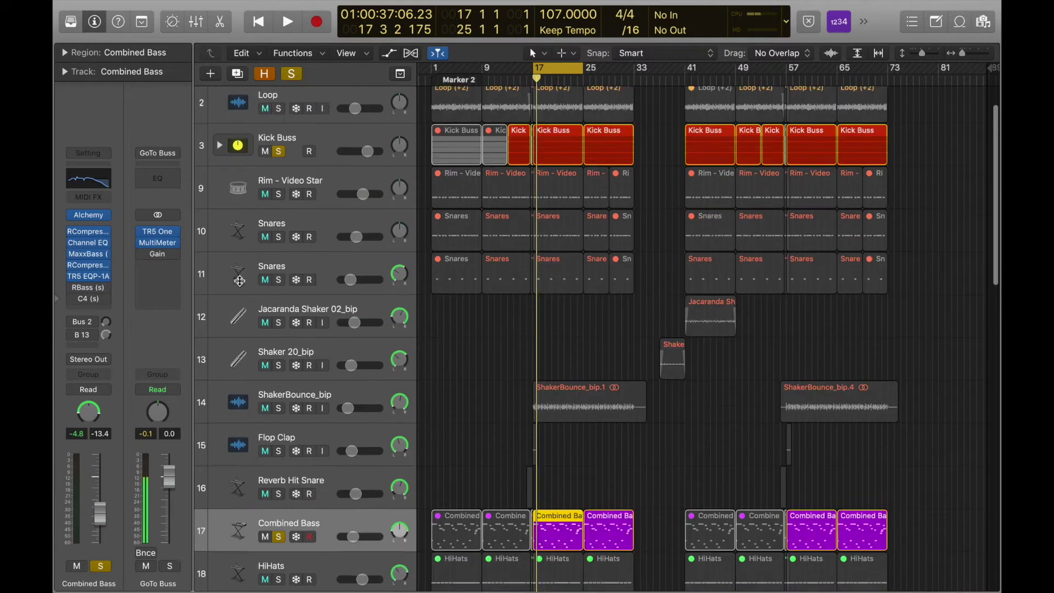
click(279, 199)
key(space)
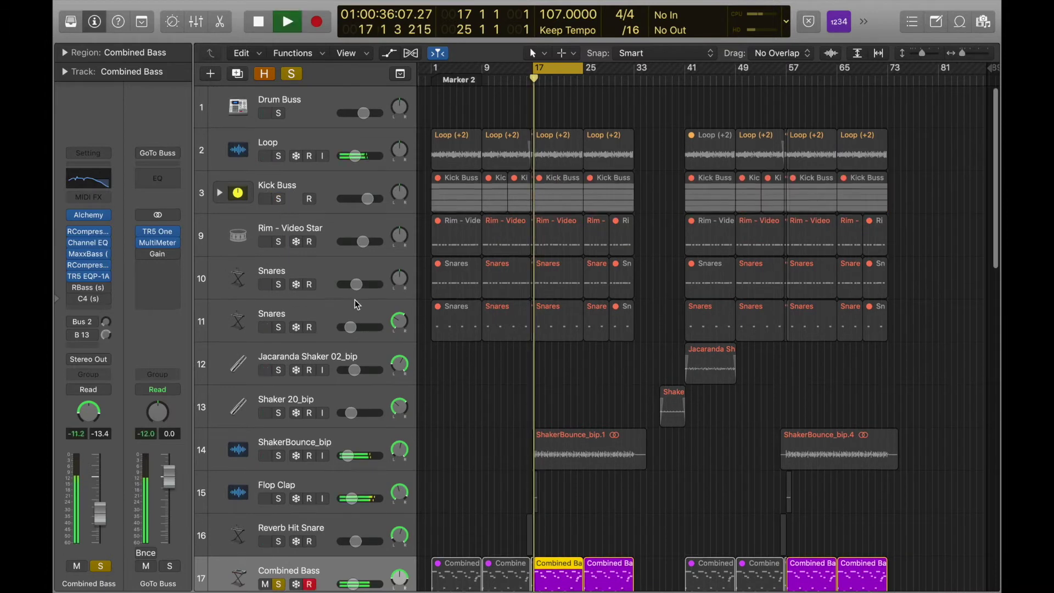
scroll(355, 300, down, 5)
mouse_move(107, 290)
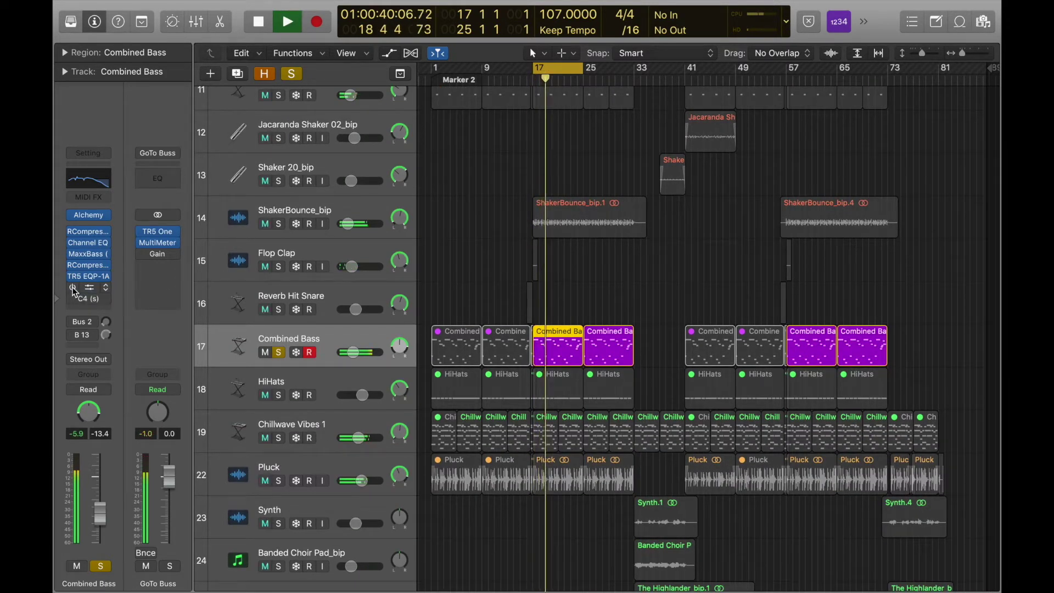
key(space)
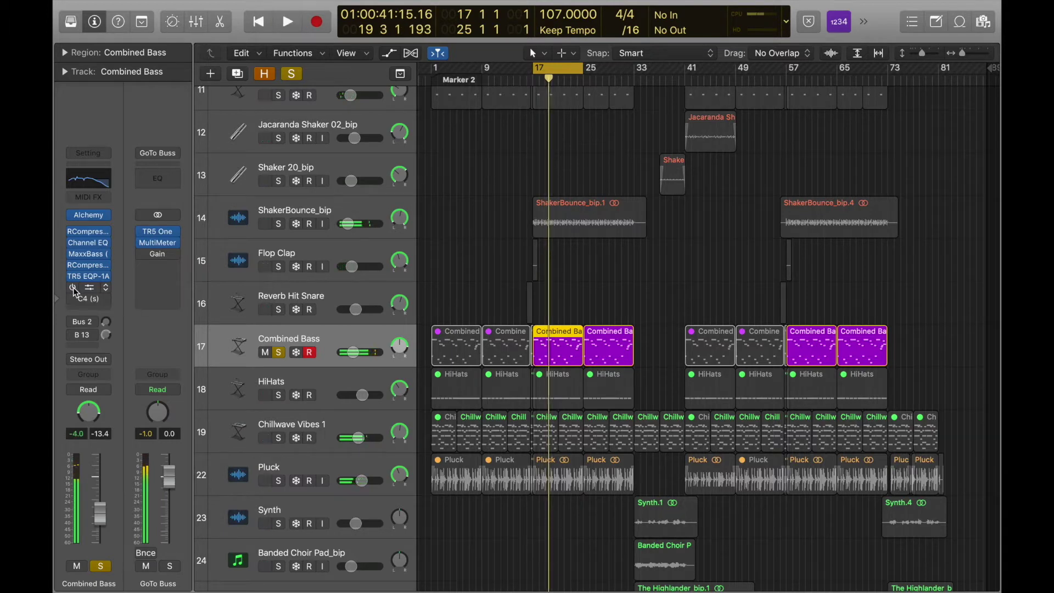
- Enable RBass on the Combined Bass track and play the bass from bar 17 to hear its added harmonics
key(space)
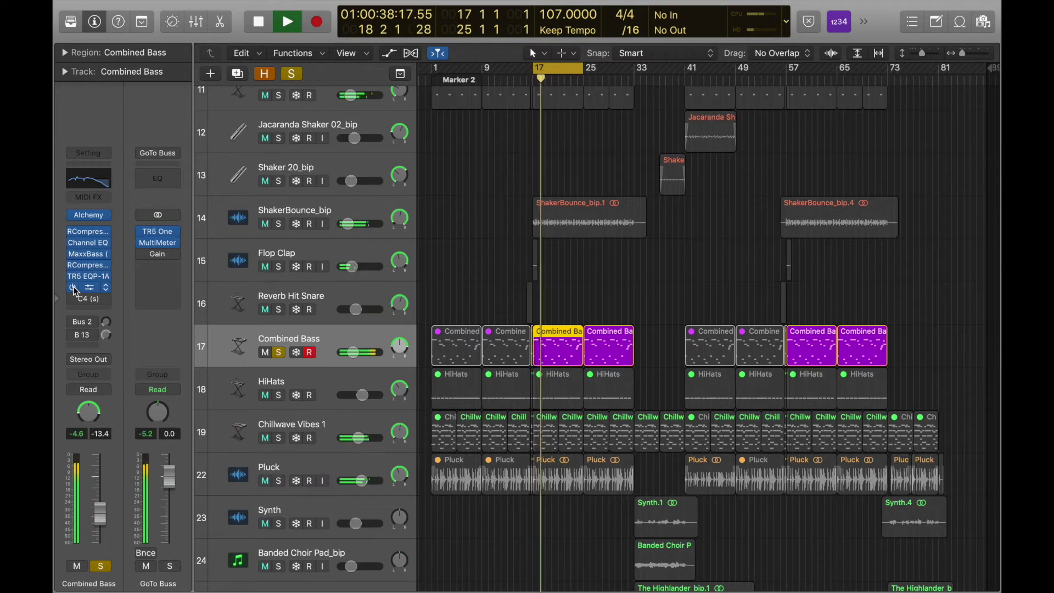
key(space)
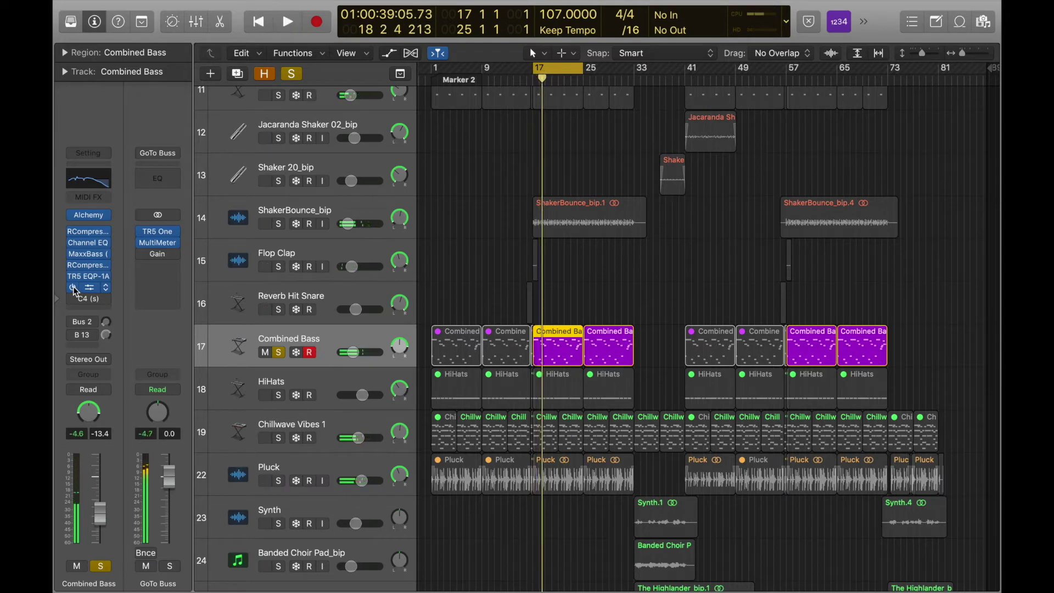
key(space)
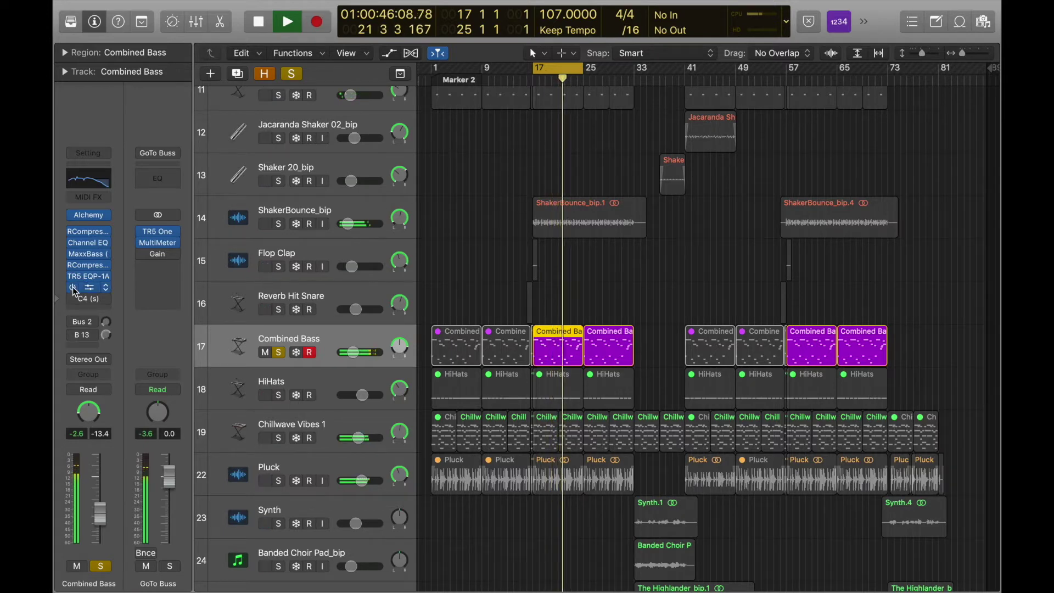
key(space)
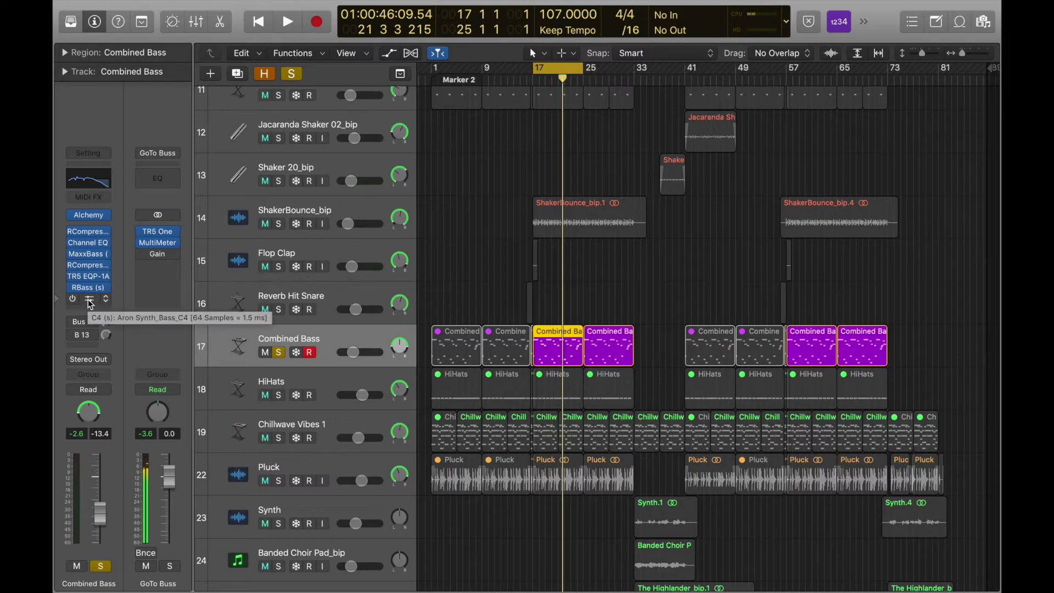
- Open the C4 multiband processor on Combined Bass, enable it during playback from bar 17 to hear the difference, and close it
click(91, 303)
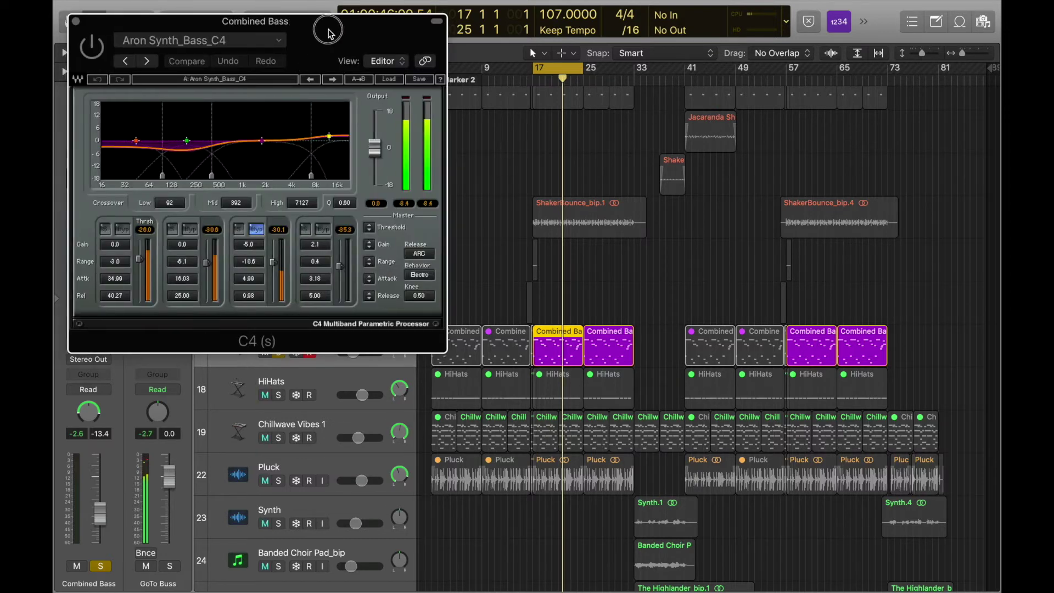
drag(322, 28, 779, 177)
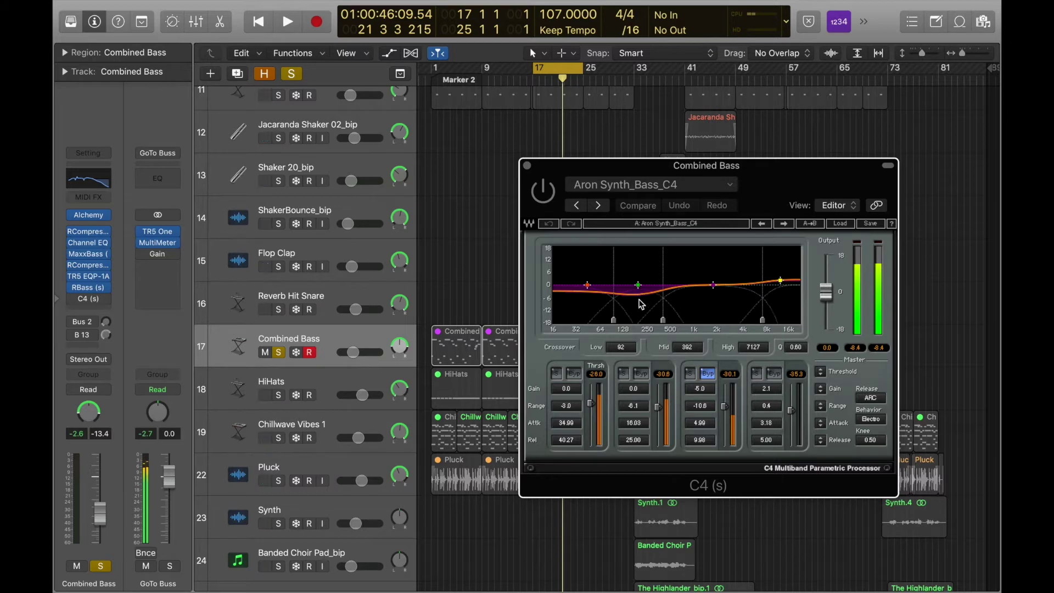
key(space)
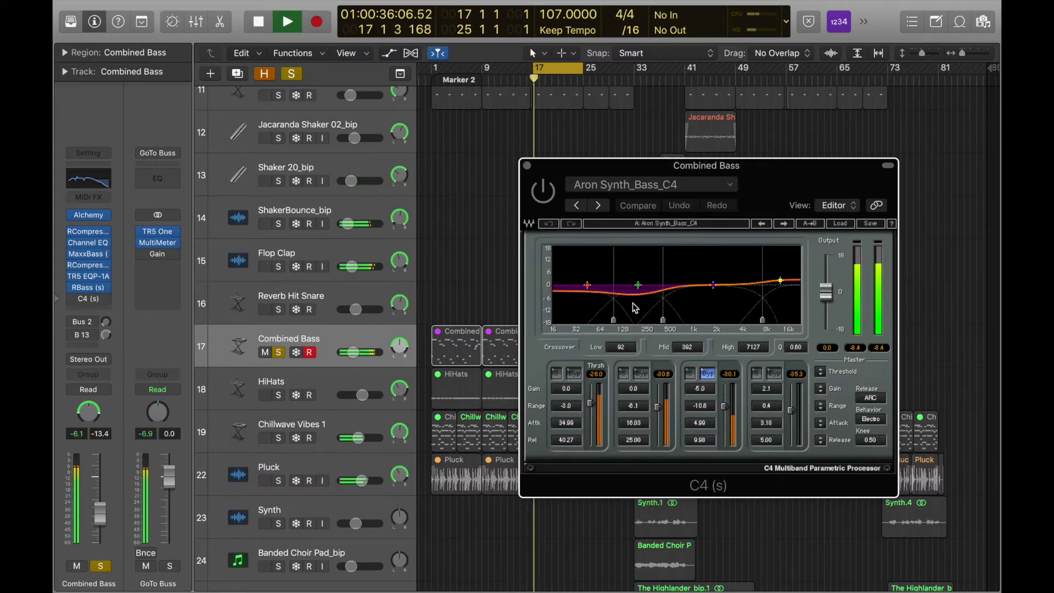
click(547, 197)
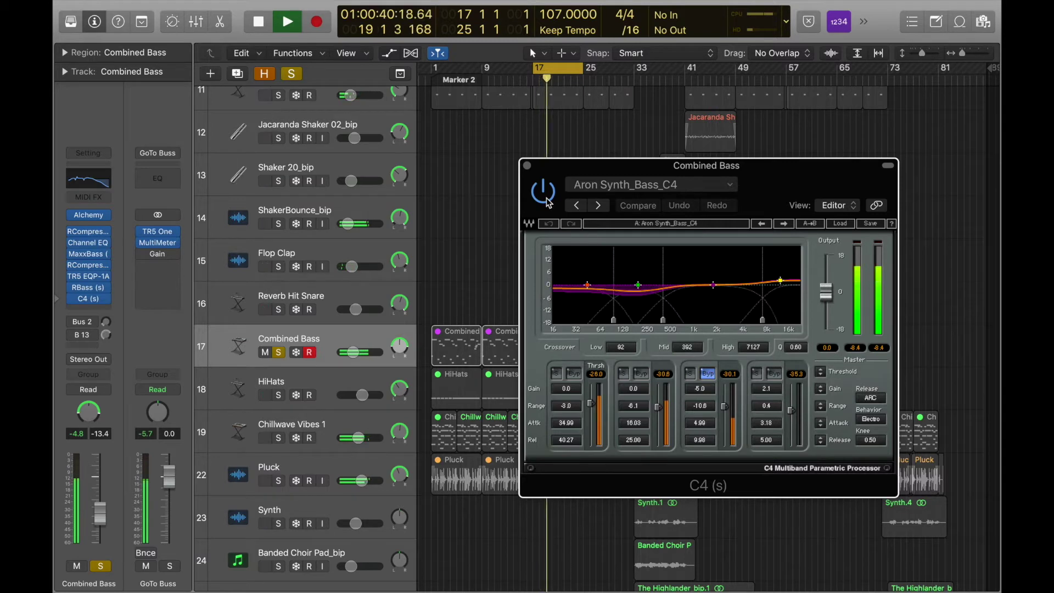
key(space)
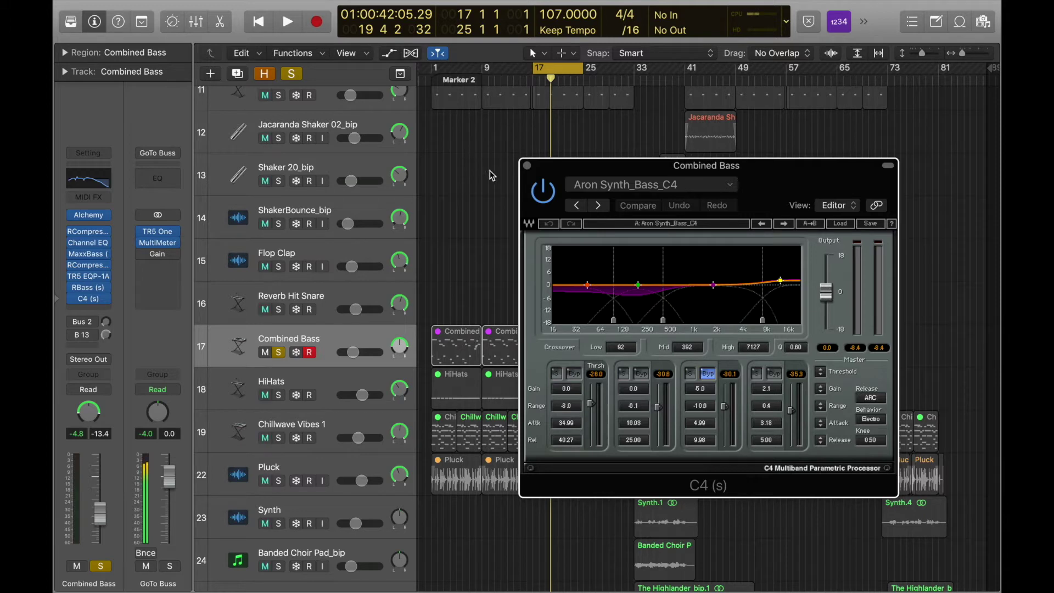
click(526, 165)
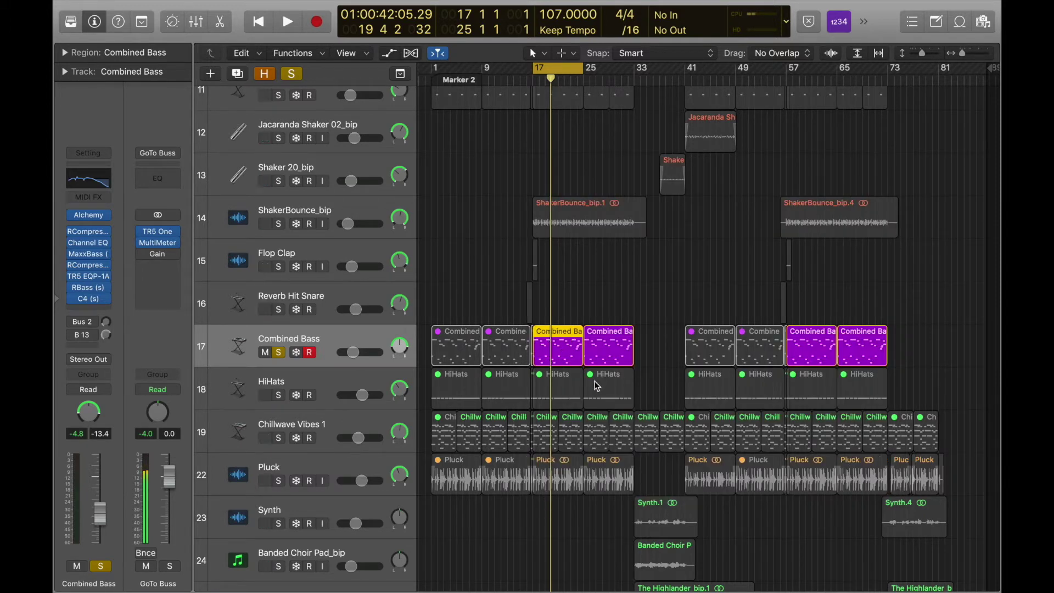
- Open the Combined Bass region at bar 17 in the Piano Roll and play it to examine its low and high notes
double_click(560, 351)
scroll(580, 442, down, 10)
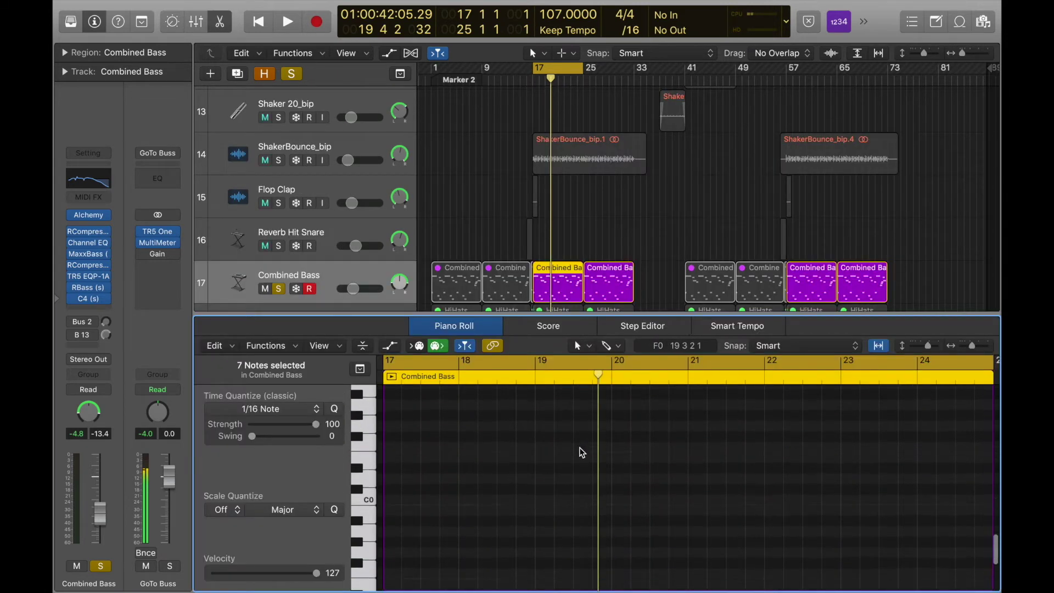
scroll(580, 448, up, 10)
click(567, 476)
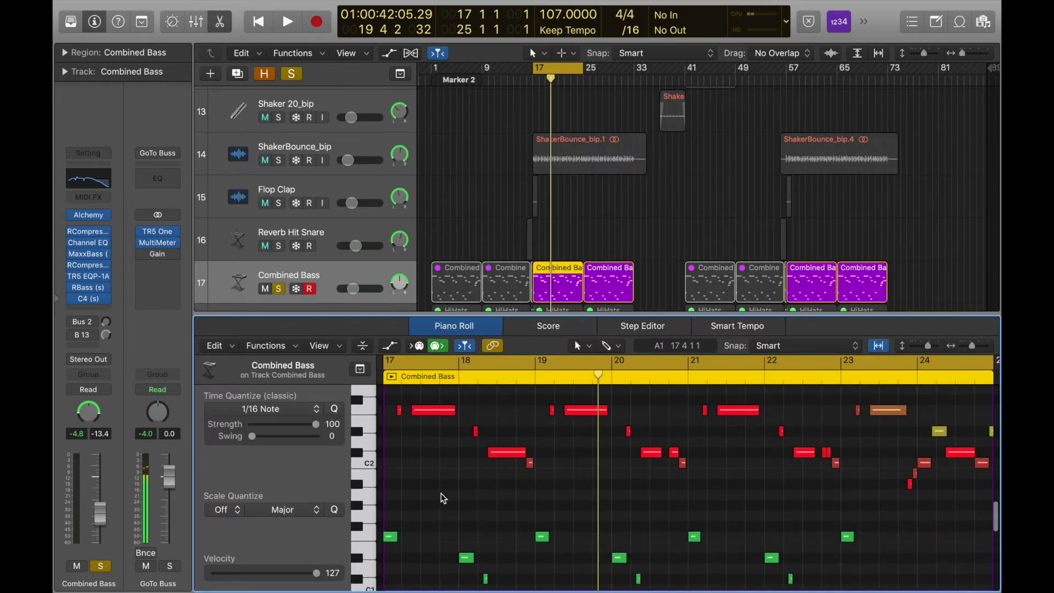
click(580, 412)
key(space)
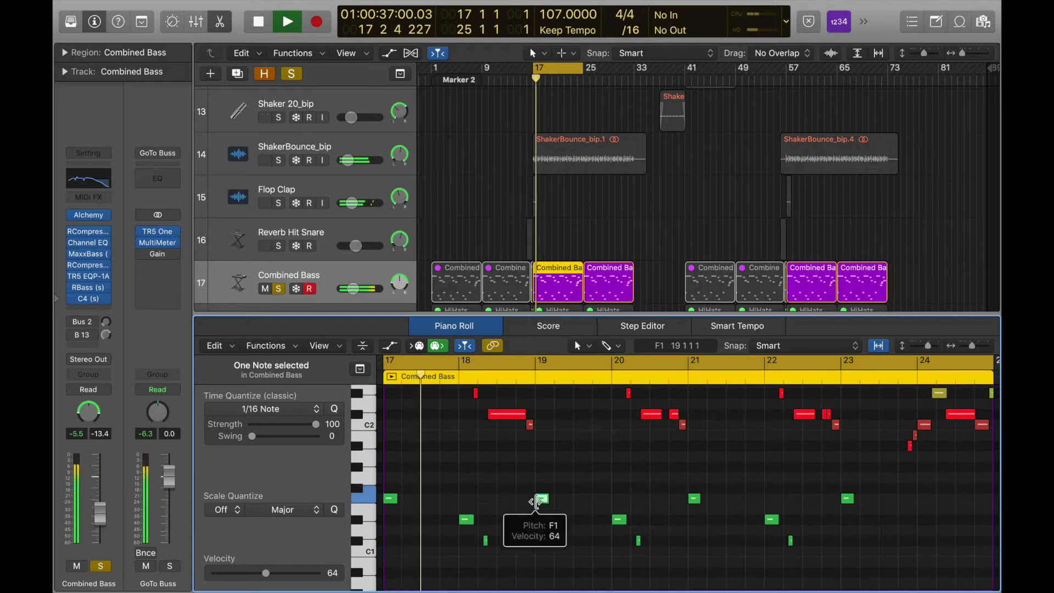
scroll(502, 511, up, 5)
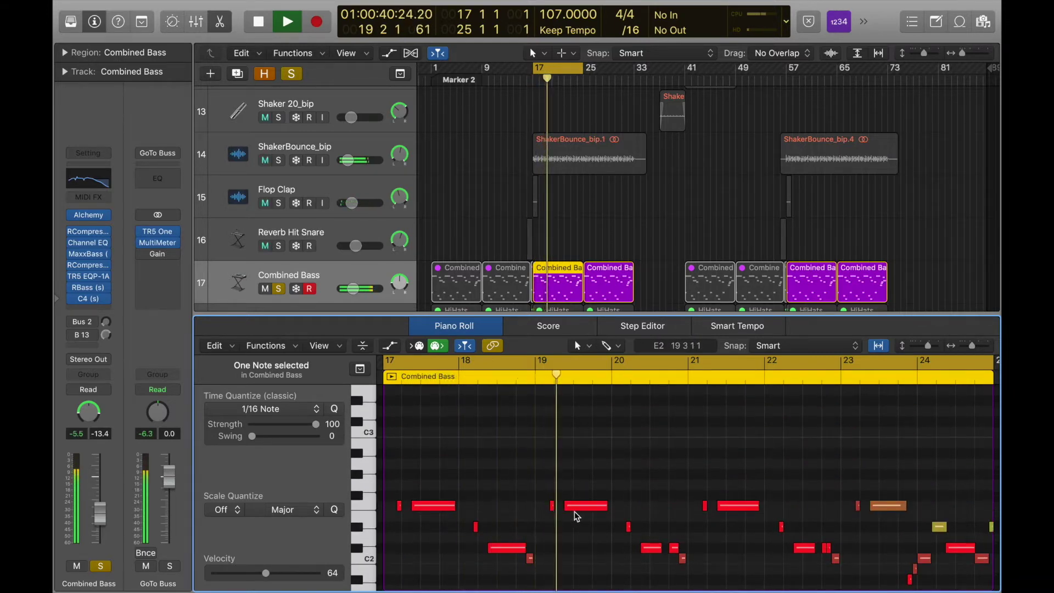
key(space)
- Audition the long F2 note in bar 19 with C4 enabled and bypassed, re-enable C4, and close its window
click(576, 507)
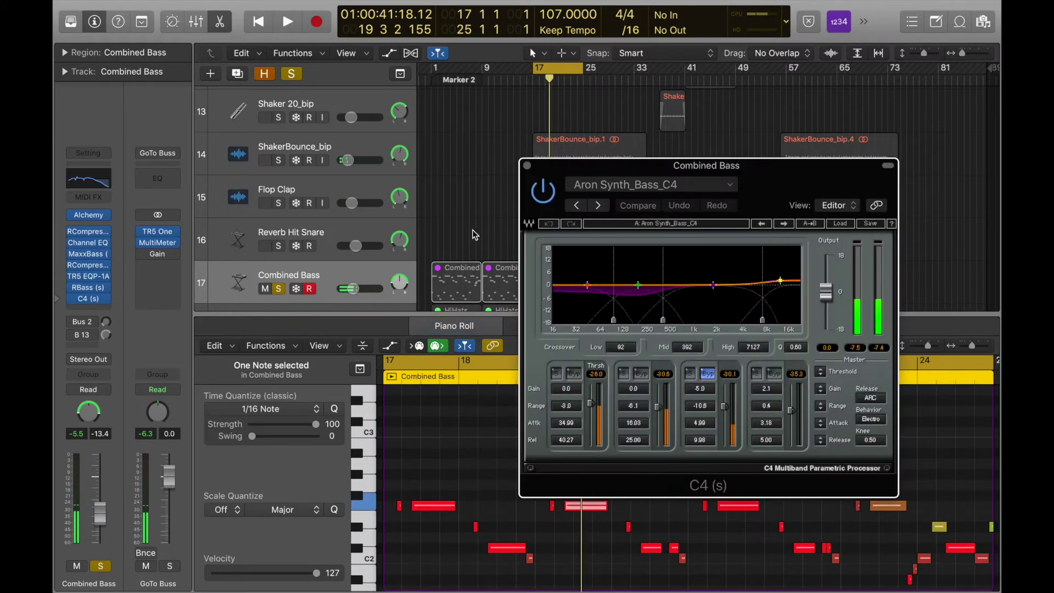
click(584, 507)
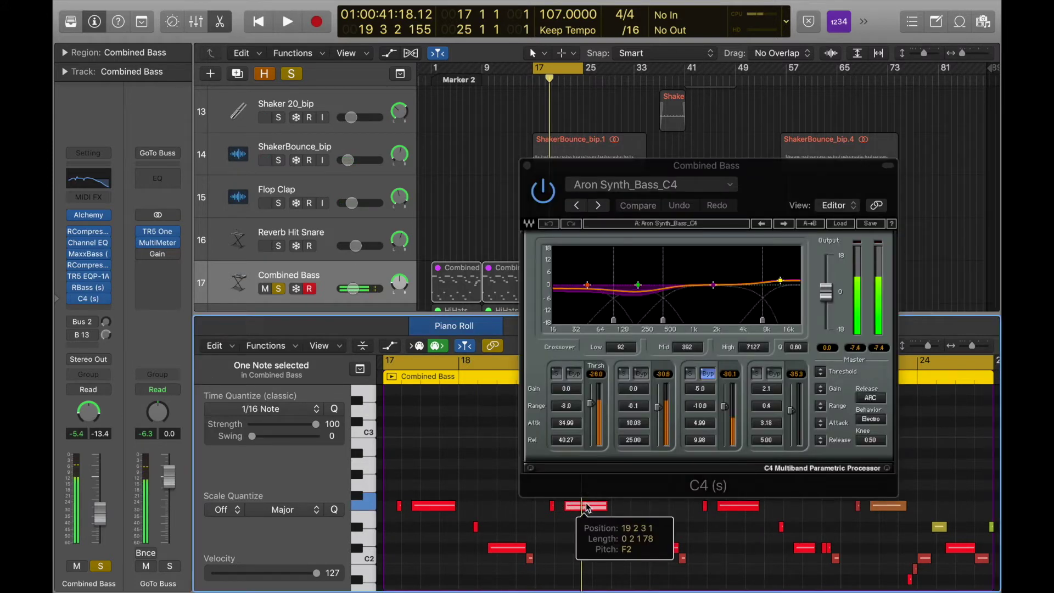
click(586, 507)
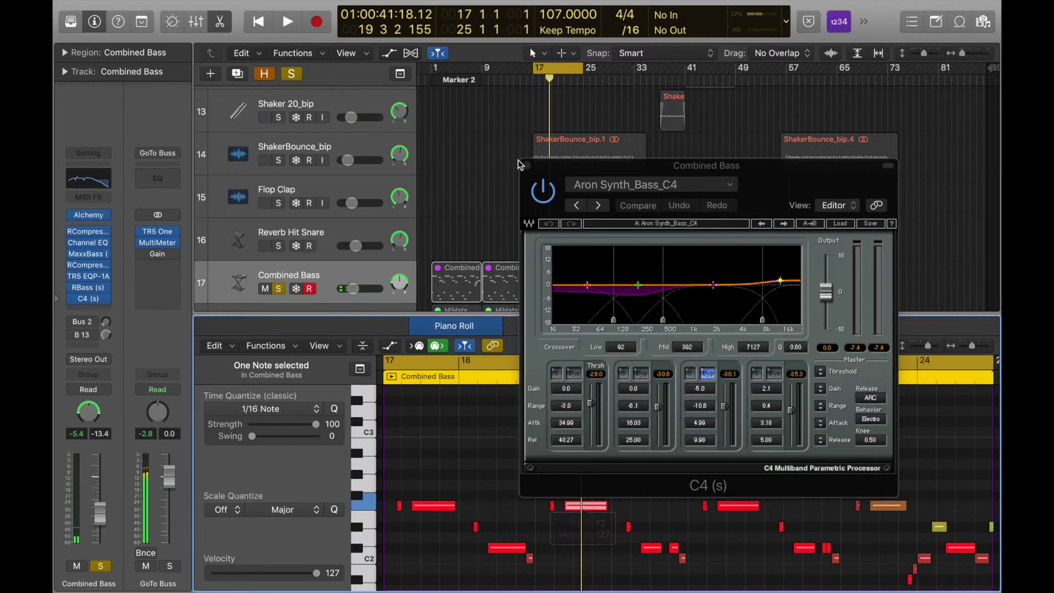
click(545, 193)
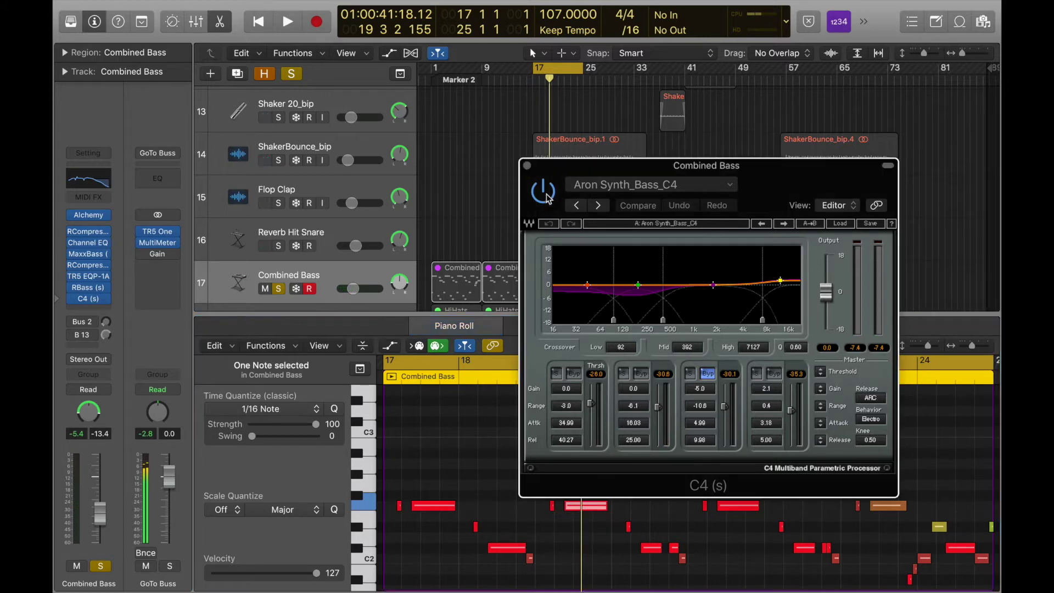
click(594, 506)
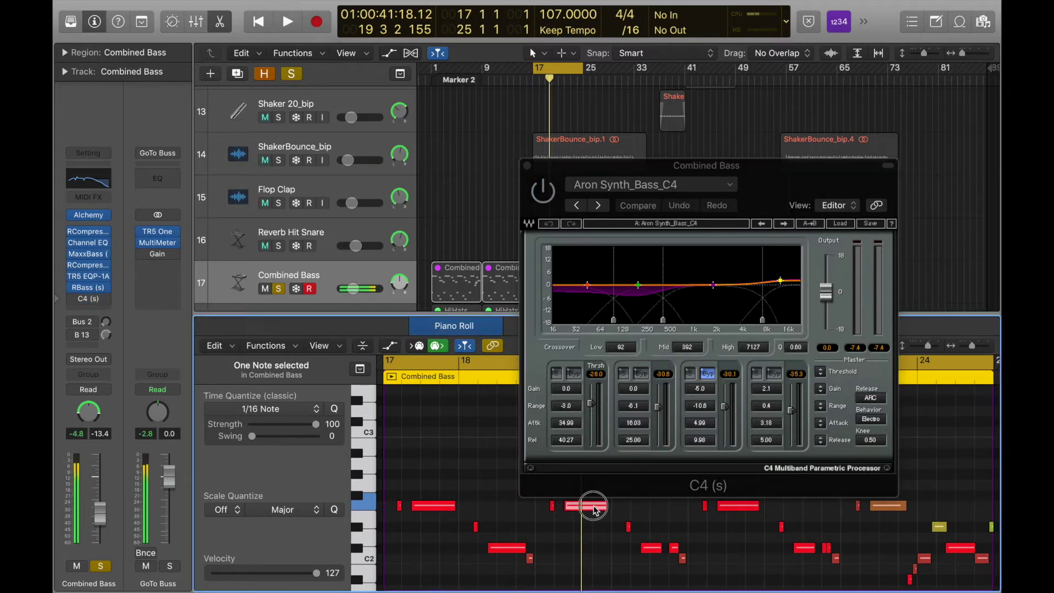
click(545, 195)
click(527, 165)
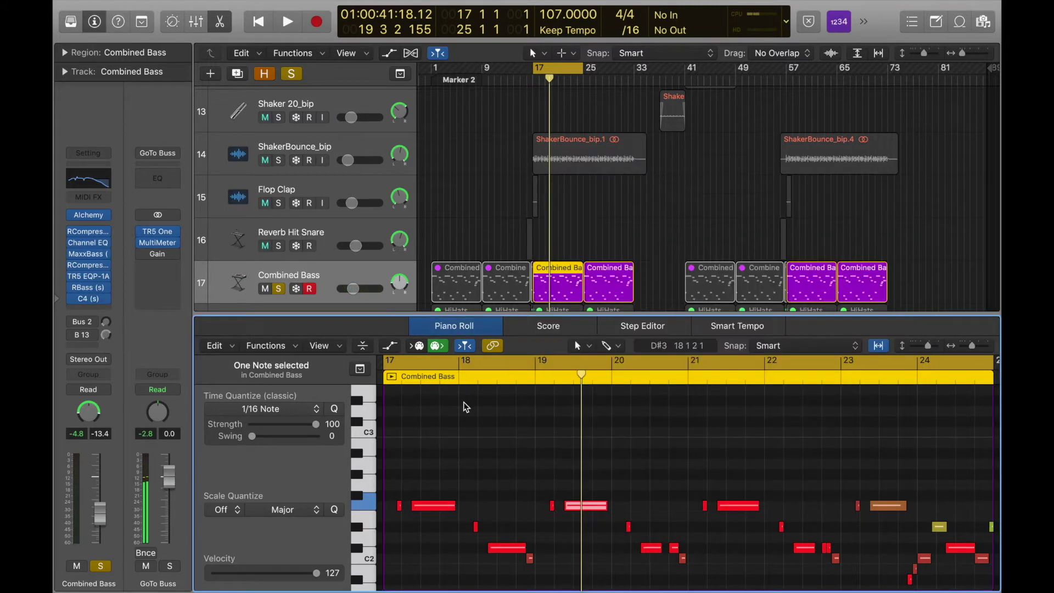
- Close the Piano Roll, enable the Combined Bass send to Bus 2, and review its routing to Large HALL
click(451, 333)
click(450, 332)
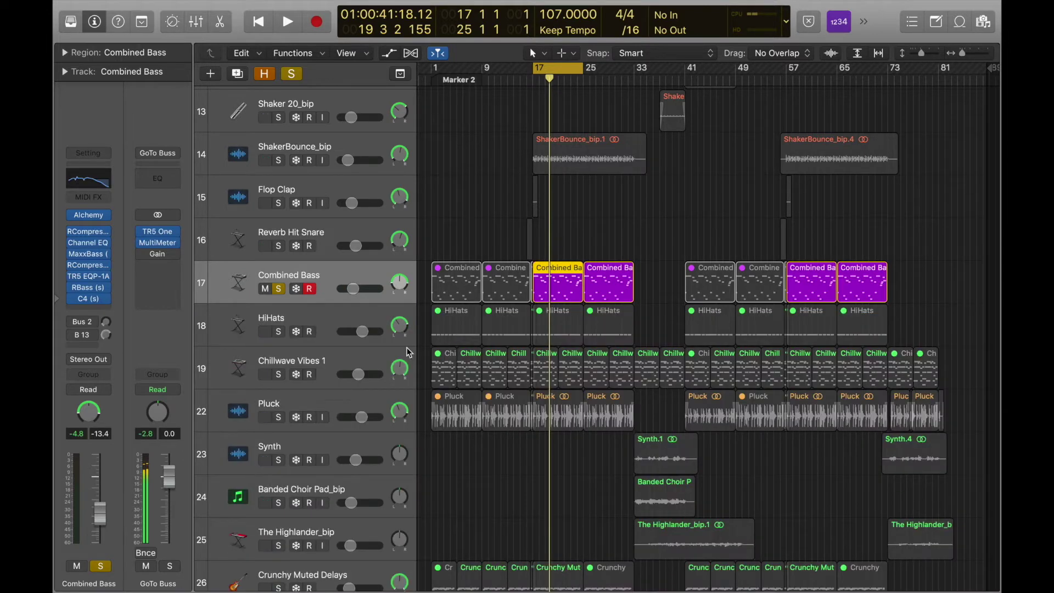
scroll(357, 385, up, 3)
mouse_move(91, 325)
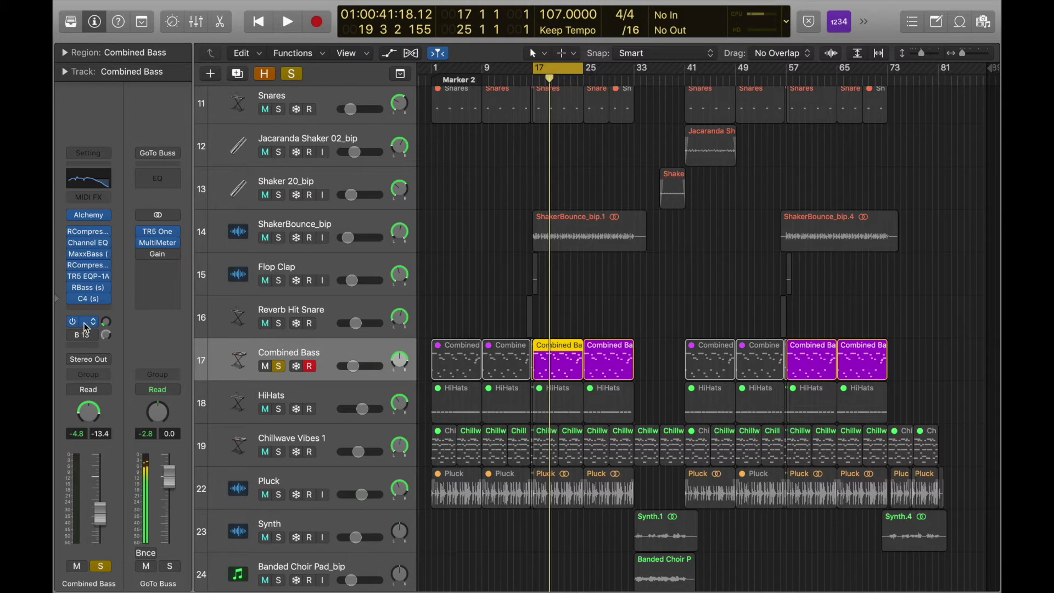
click(85, 327)
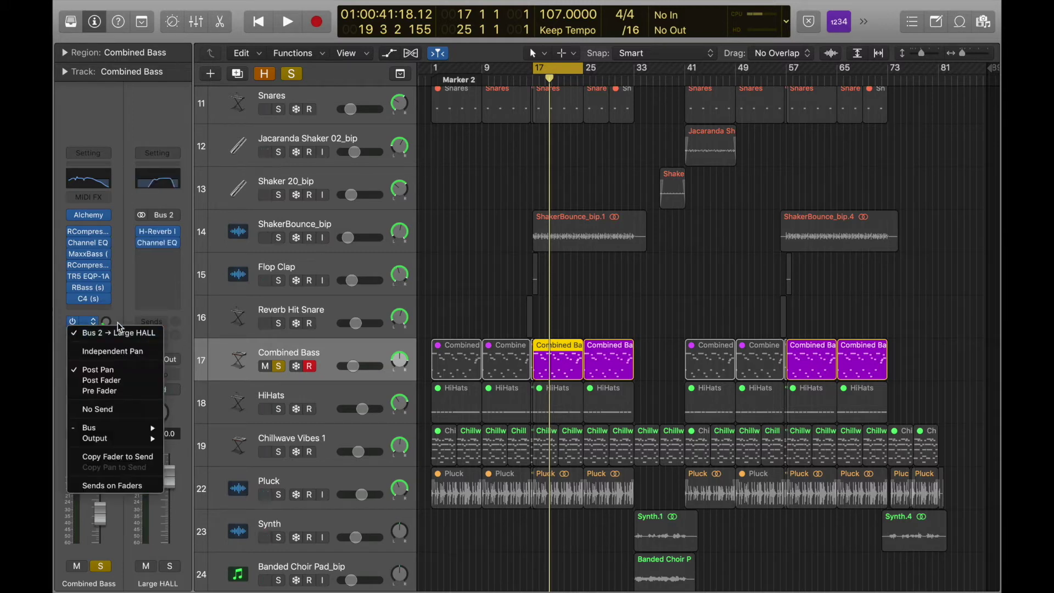
click(57, 330)
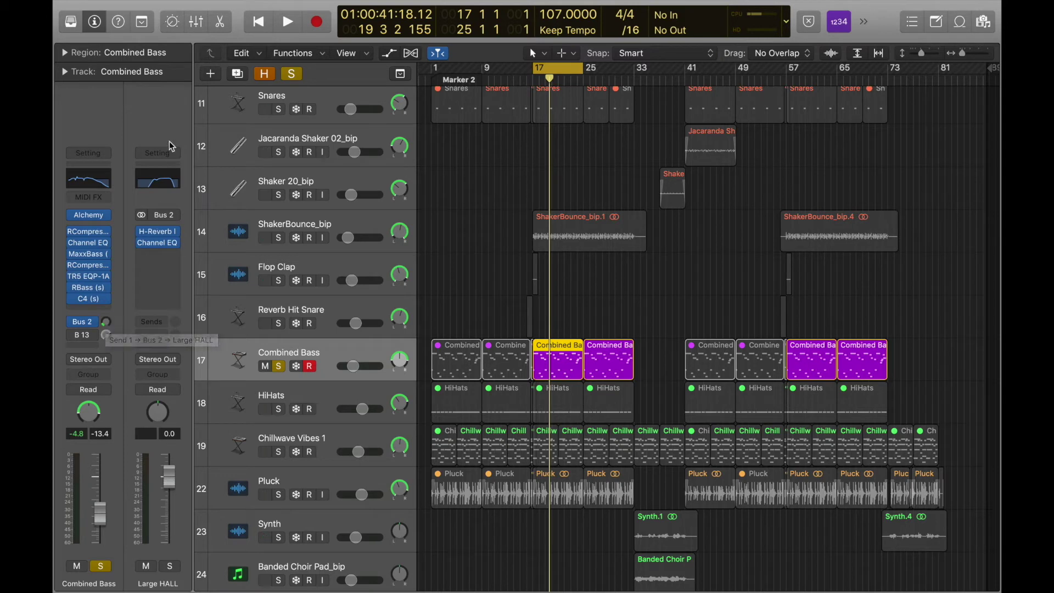
- Enable the Combined Bass send to Bus 13, then open Saturation Knob on the Saturation channel and place it over the arrangement
click(84, 334)
click(77, 344)
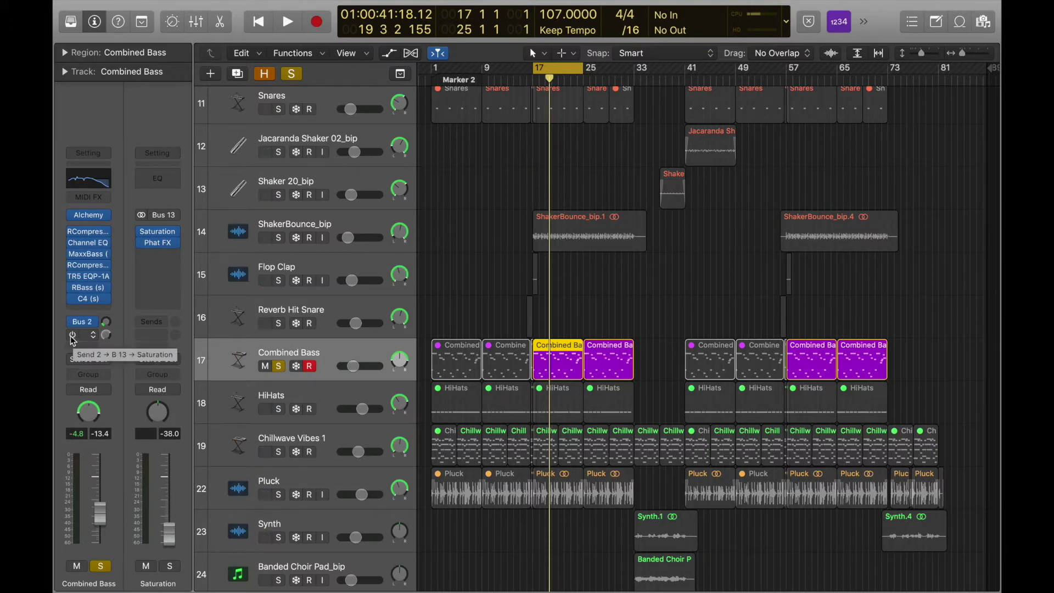
click(72, 336)
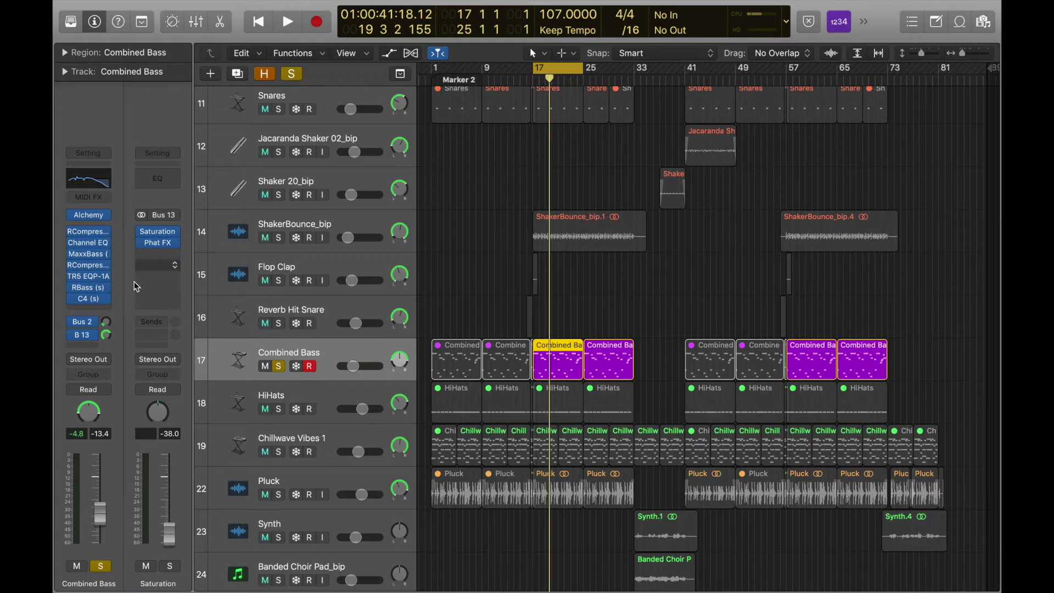
mouse_move(166, 237)
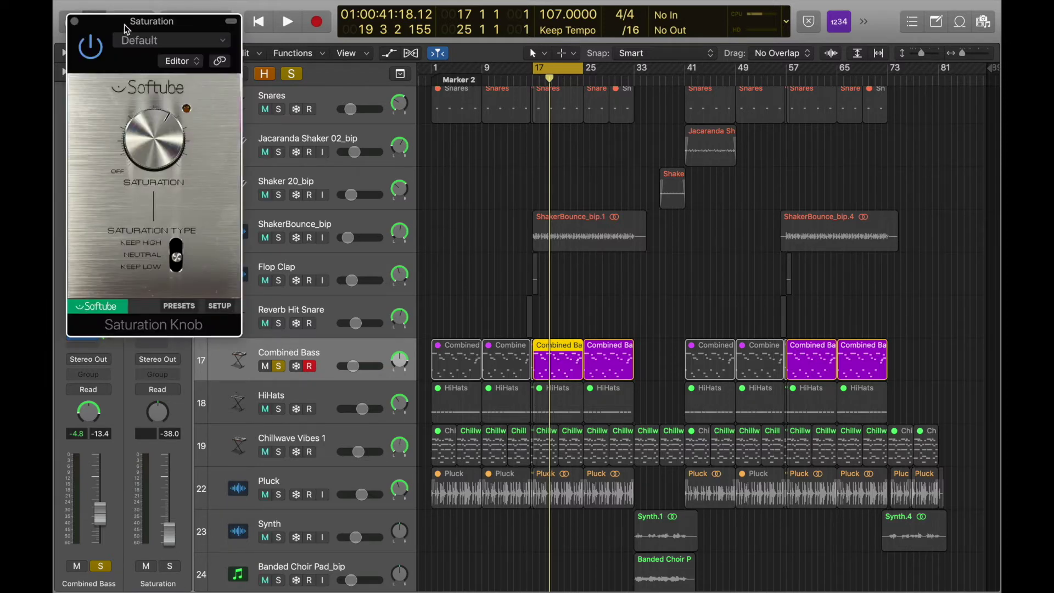
drag(125, 25, 637, 164)
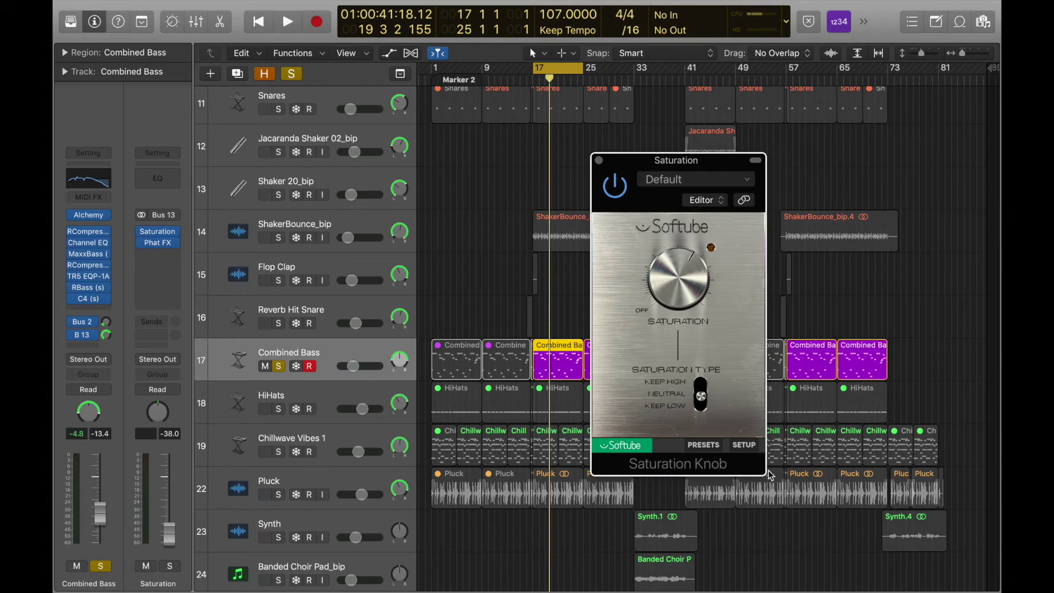
drag(767, 474, 733, 464)
- Solo the Saturation channel instead of Combined Bass and play the loop from bar 17 to hear the saturated signal alone
click(169, 567)
click(101, 566)
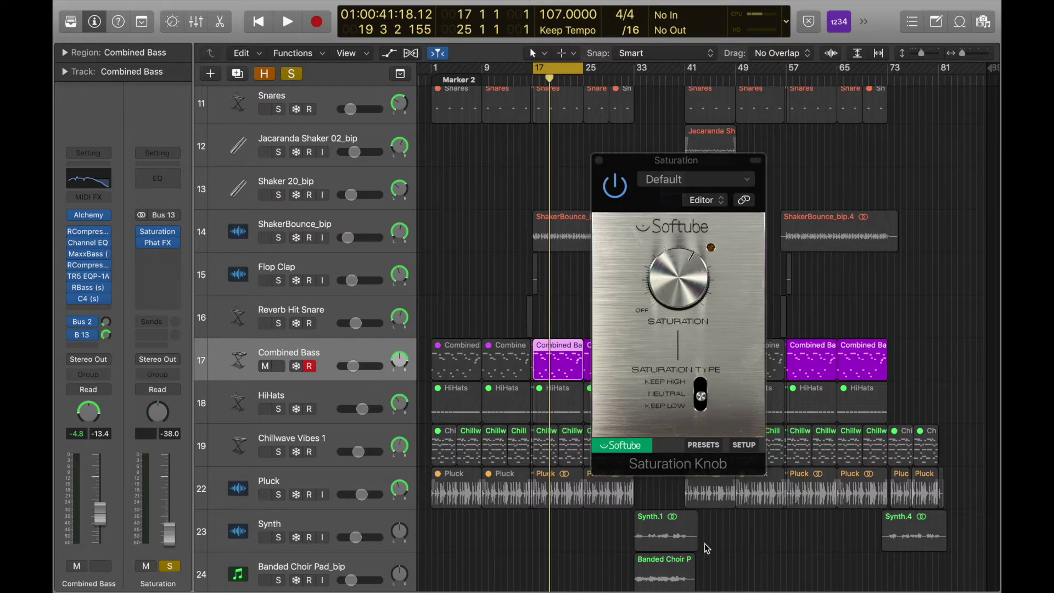
scroll(499, 382, up, 2)
key(space)
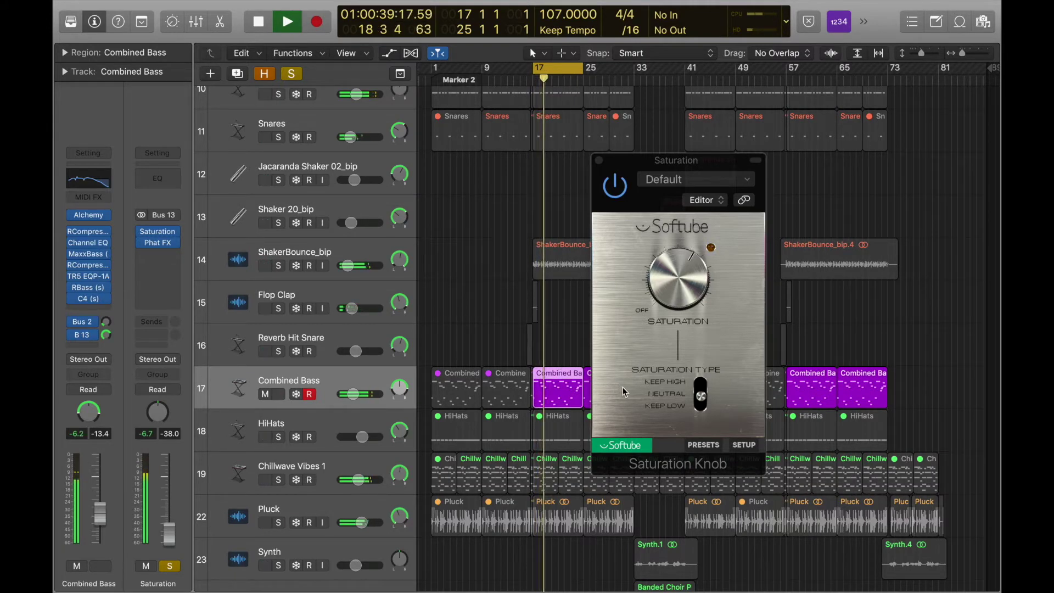
key(space)
- Open Phat FX on the Saturation channel, audition it enabled and bypassed during playback, re-enable it, and close its window
click(158, 244)
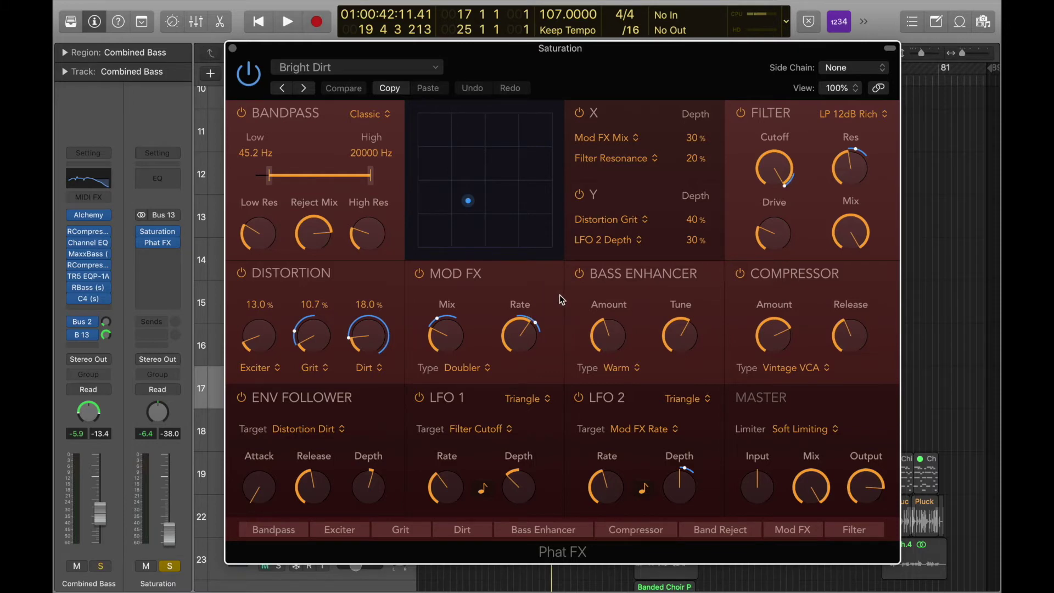
mouse_move(365, 205)
key(space)
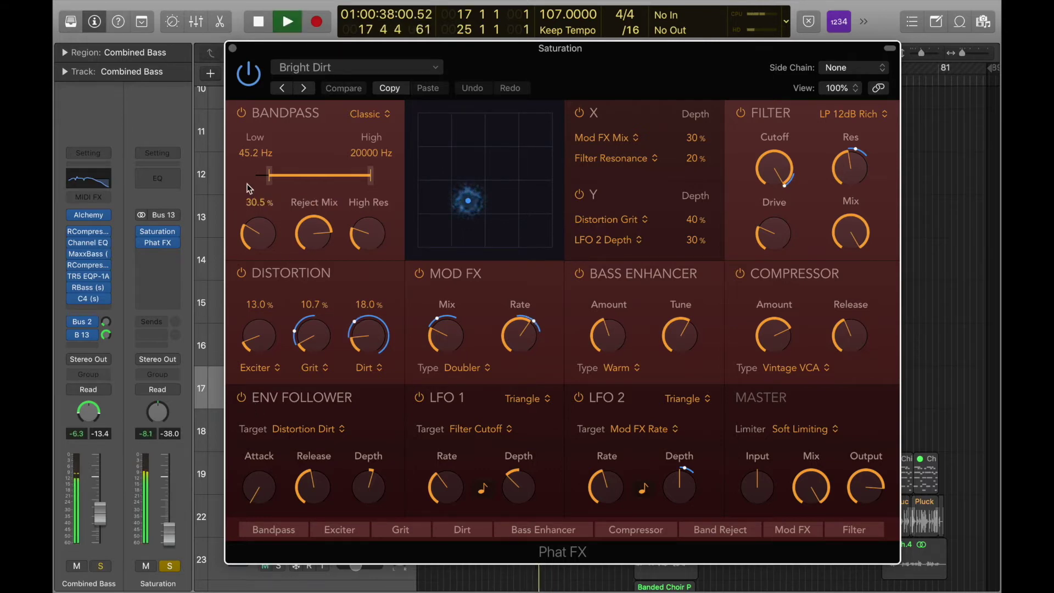
click(248, 76)
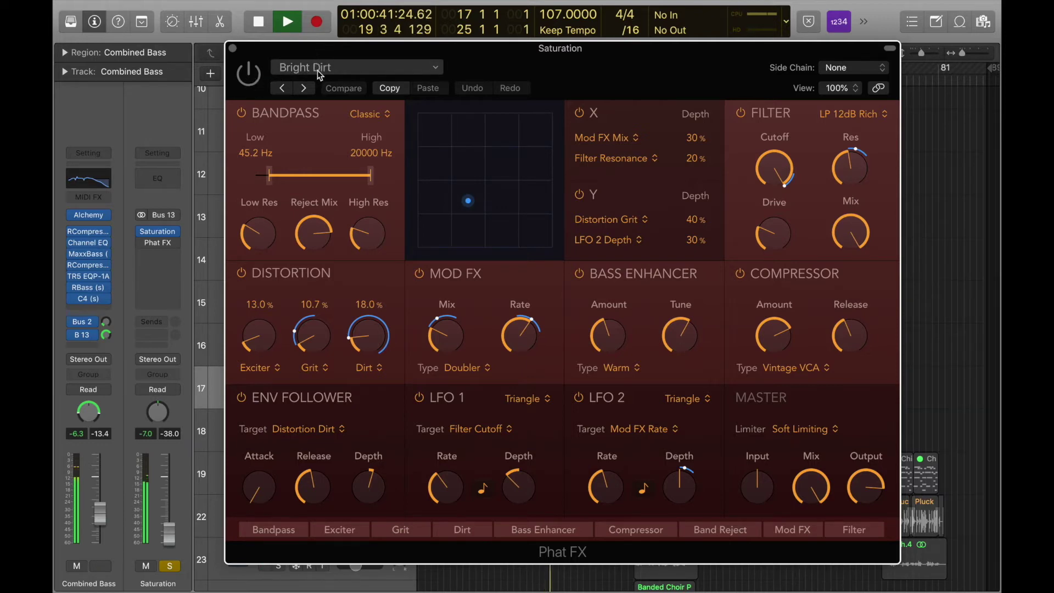
key(space)
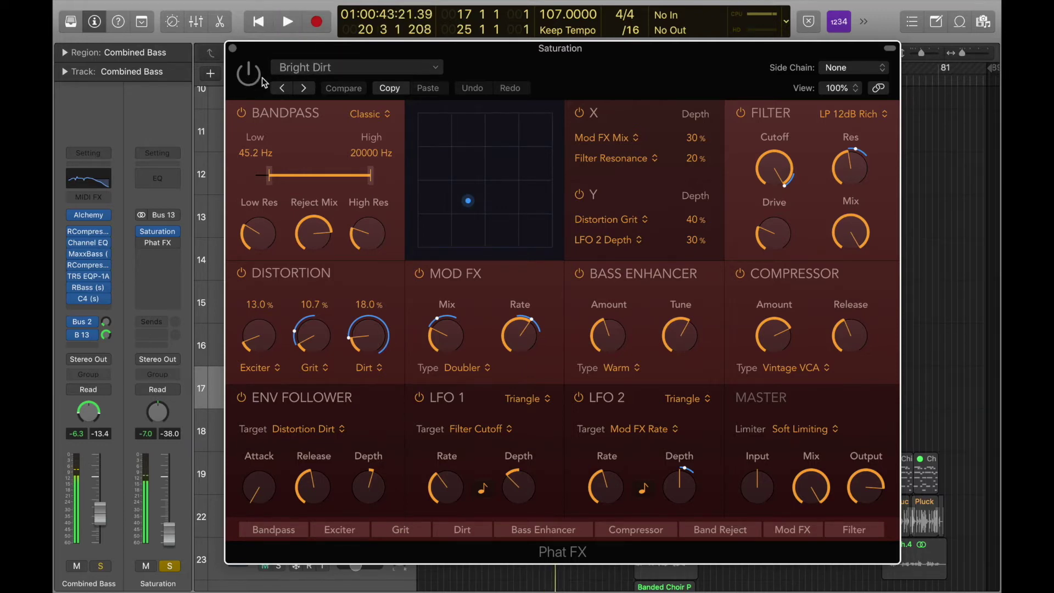
click(248, 76)
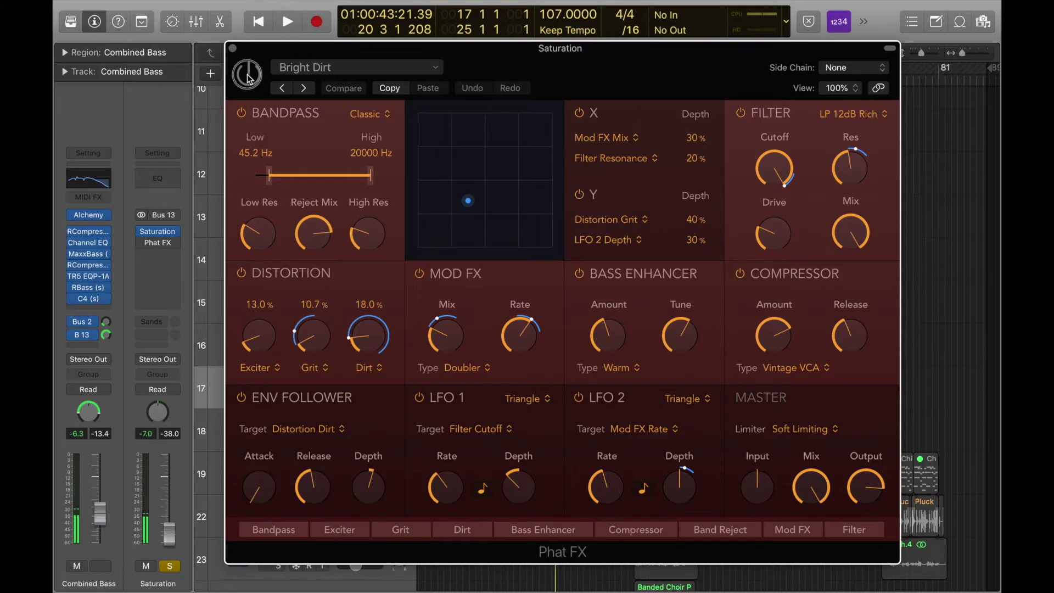
click(233, 48)
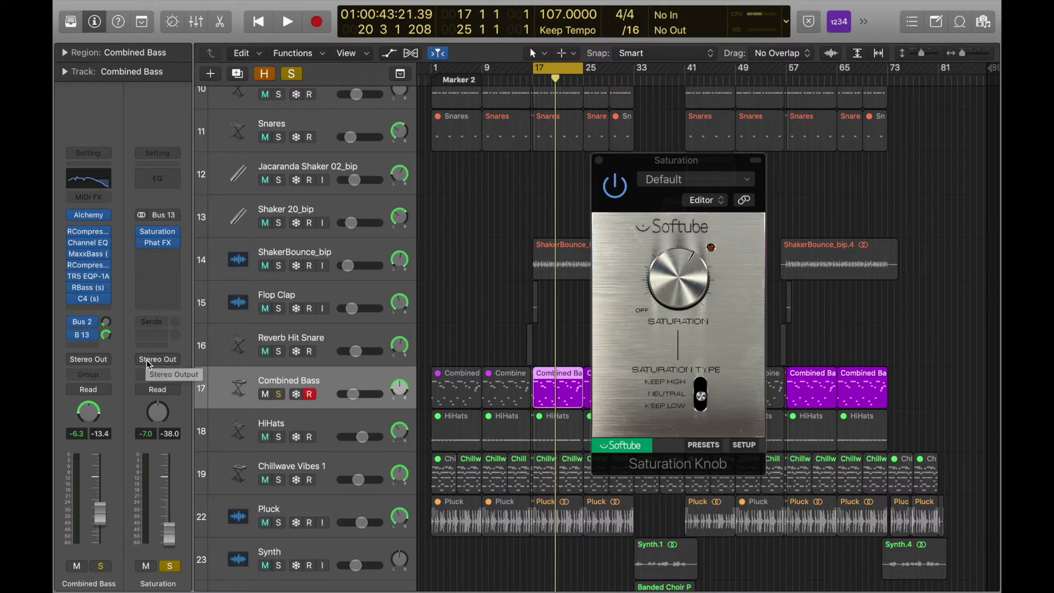
- Close the Saturation Knob window and turn off both the cycle range and the Saturation channel's solo
click(557, 69)
click(595, 169)
click(599, 160)
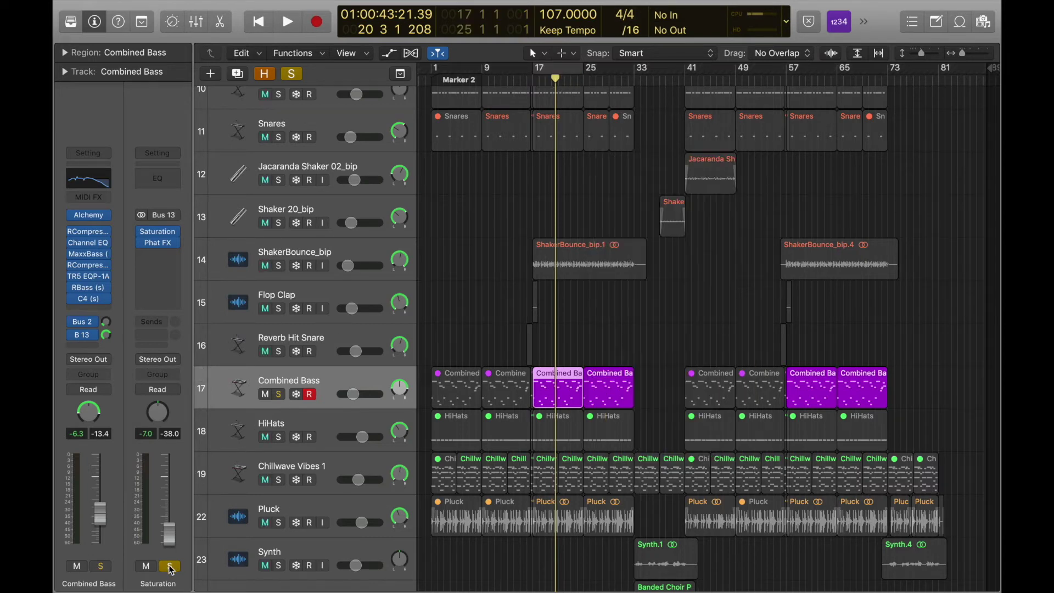
click(170, 565)
scroll(413, 349, up, 3)
scroll(412, 350, down, 6)
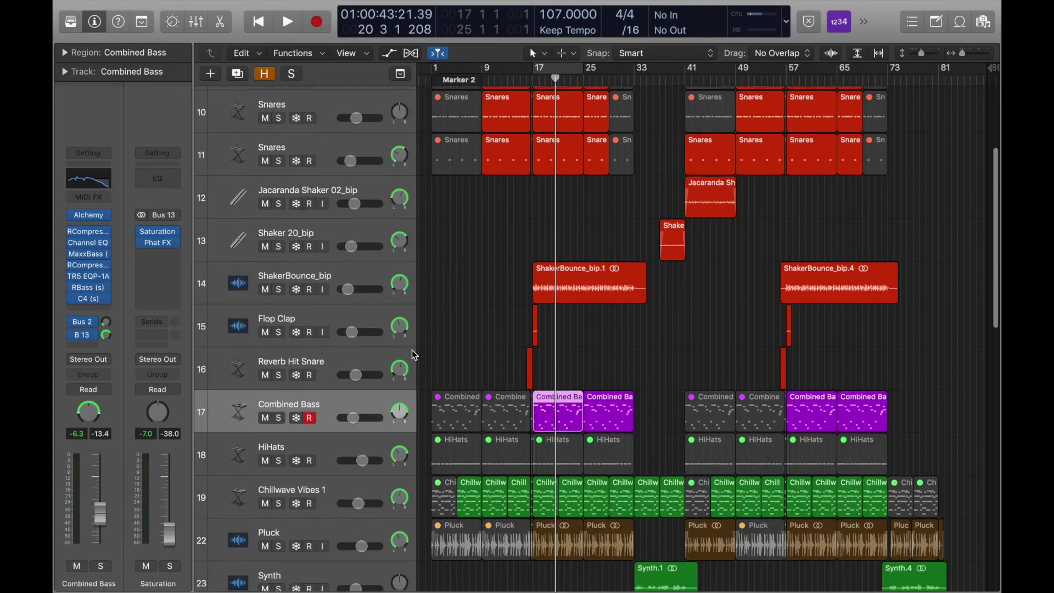
- Select the Chillwave Vibes 1 track and reduce the track heights to show the whole arrangement
click(352, 315)
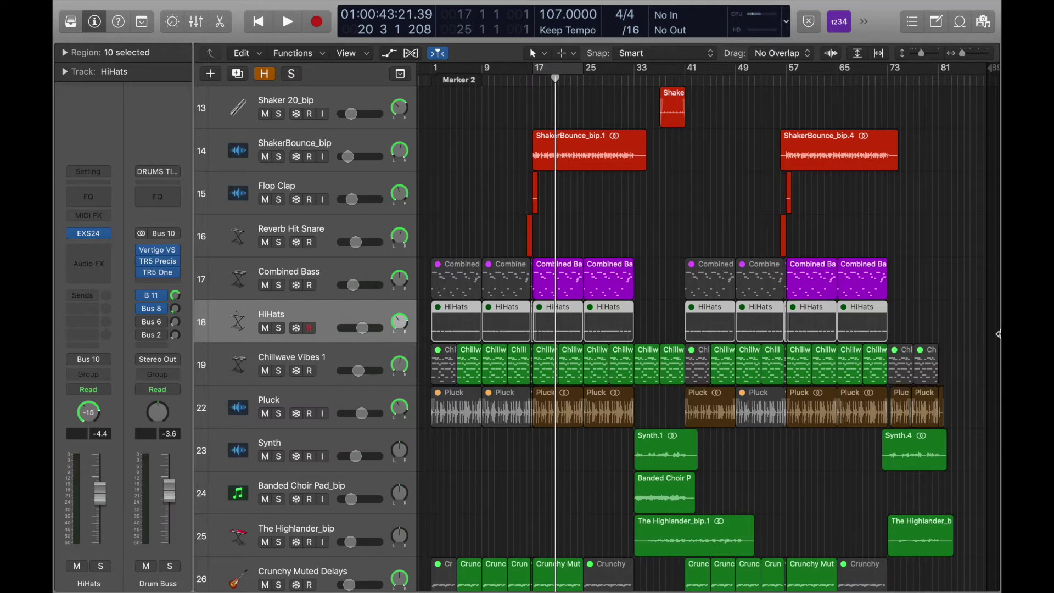
click(345, 357)
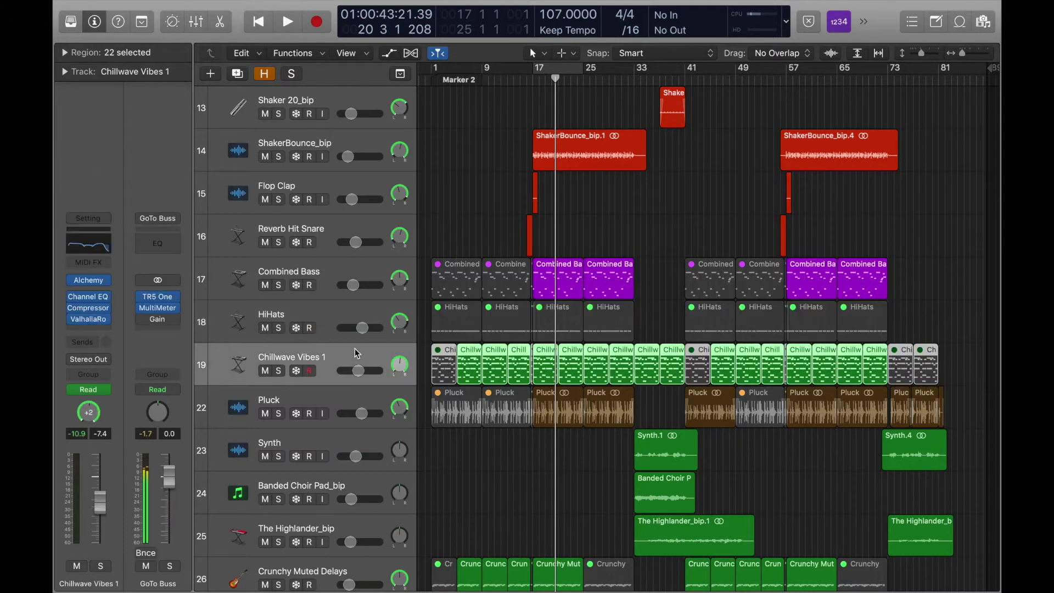
scroll(323, 378, up, 5)
drag(921, 54, 911, 56)
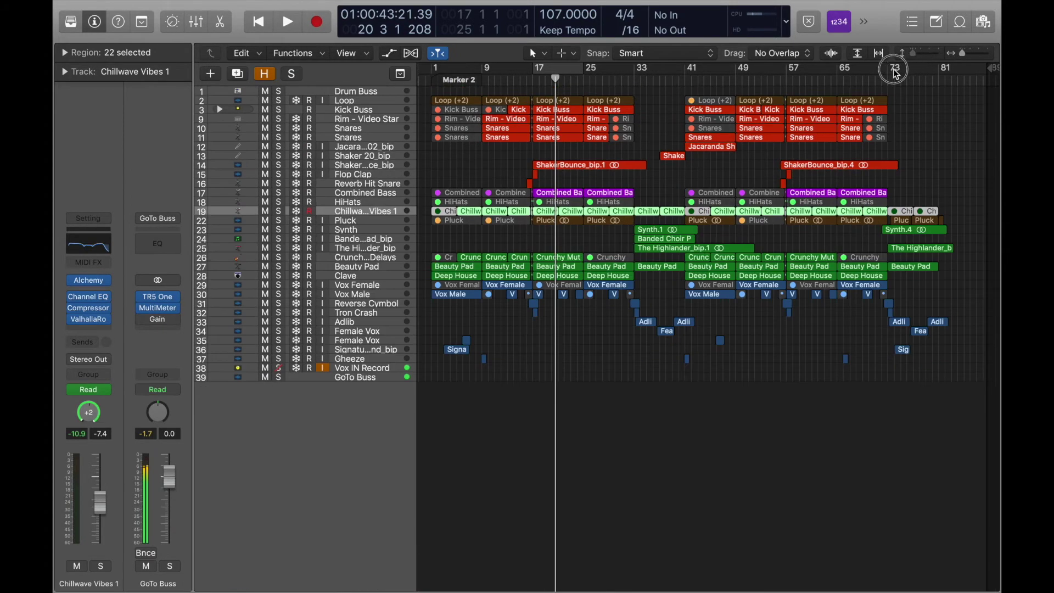
- Solo Chillwave Vibes 1 and play it with the cycle range on from bar 17 to 25
click(279, 212)
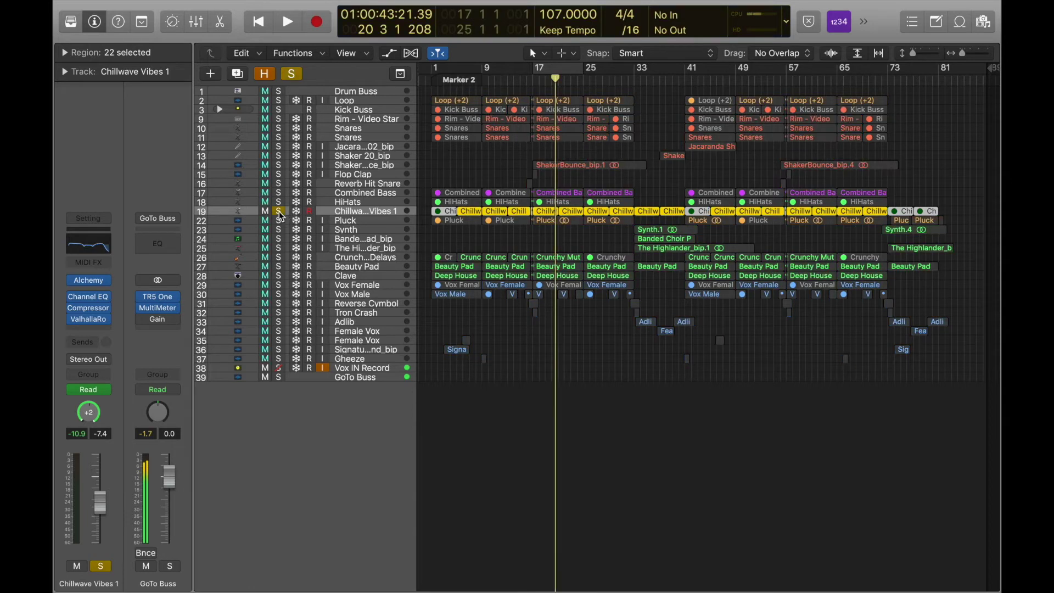
key(c)
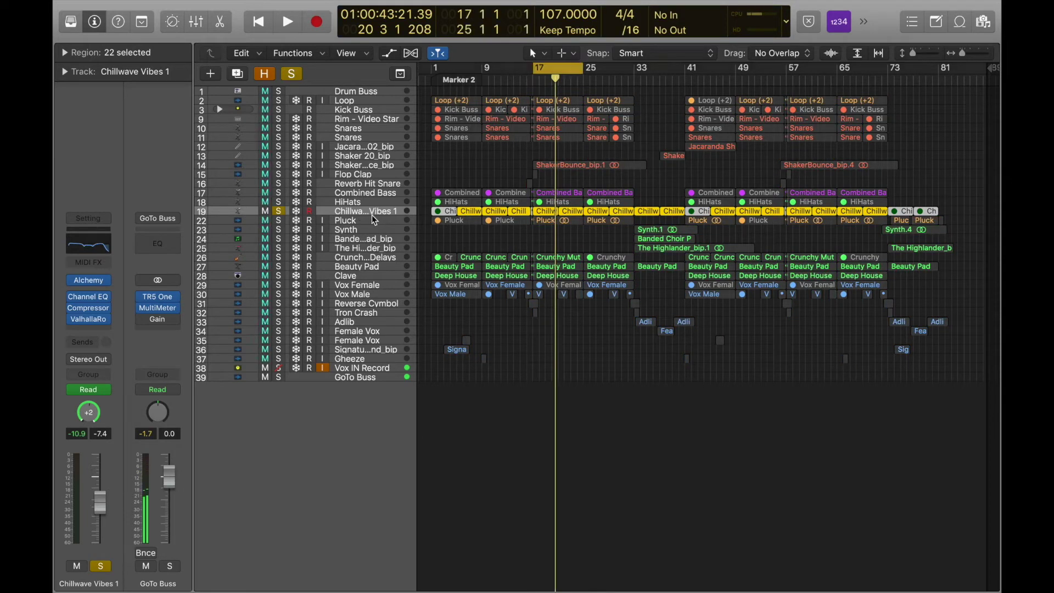
key(space)
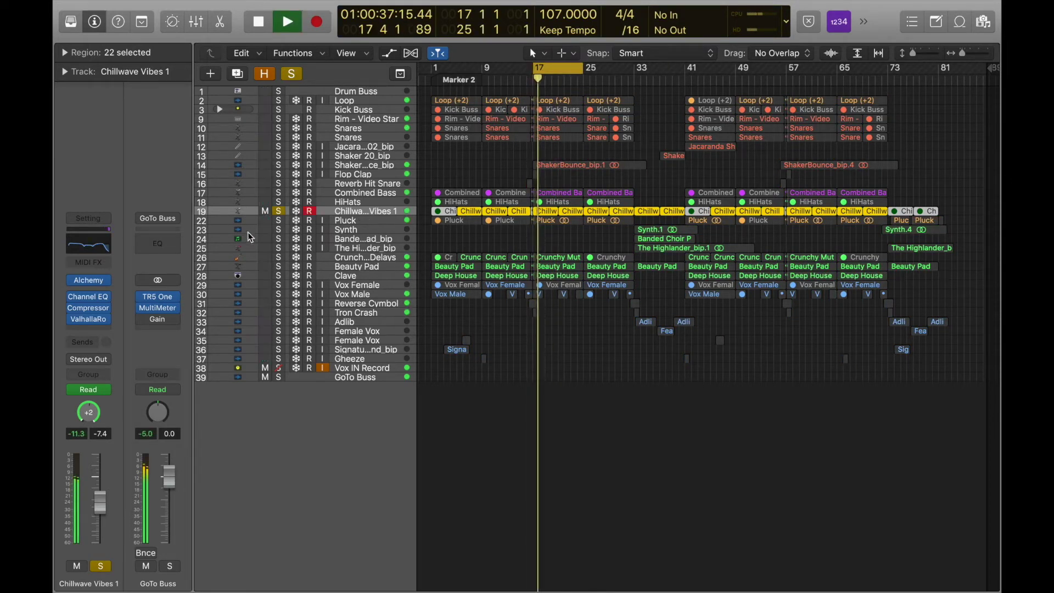
- Audition the Kick Buss with Chillwave Vibes 1, then solo the Drum Buss in its place and stop playback
click(279, 110)
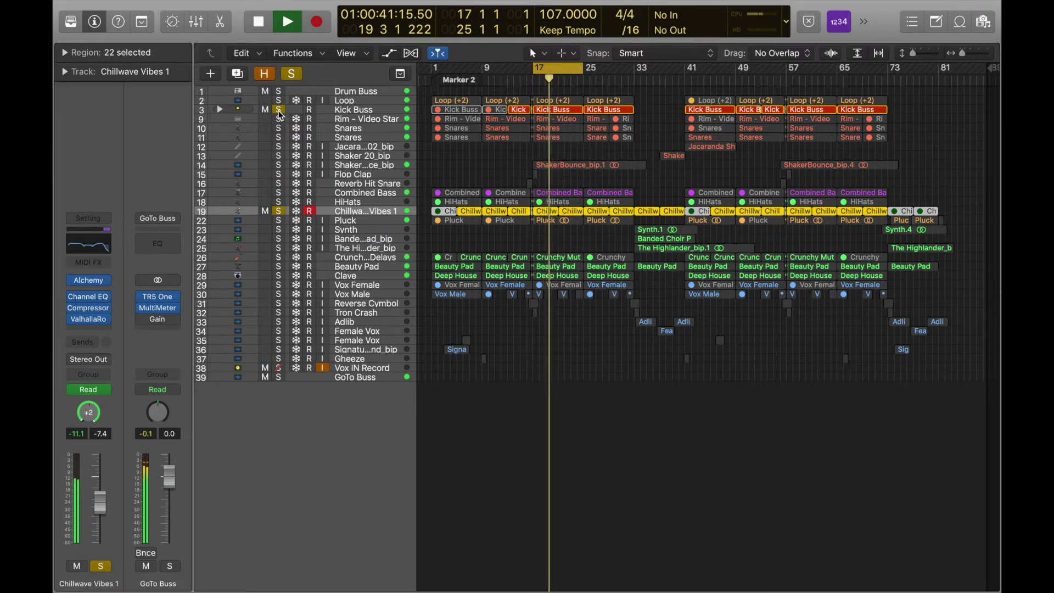
click(279, 110)
click(279, 92)
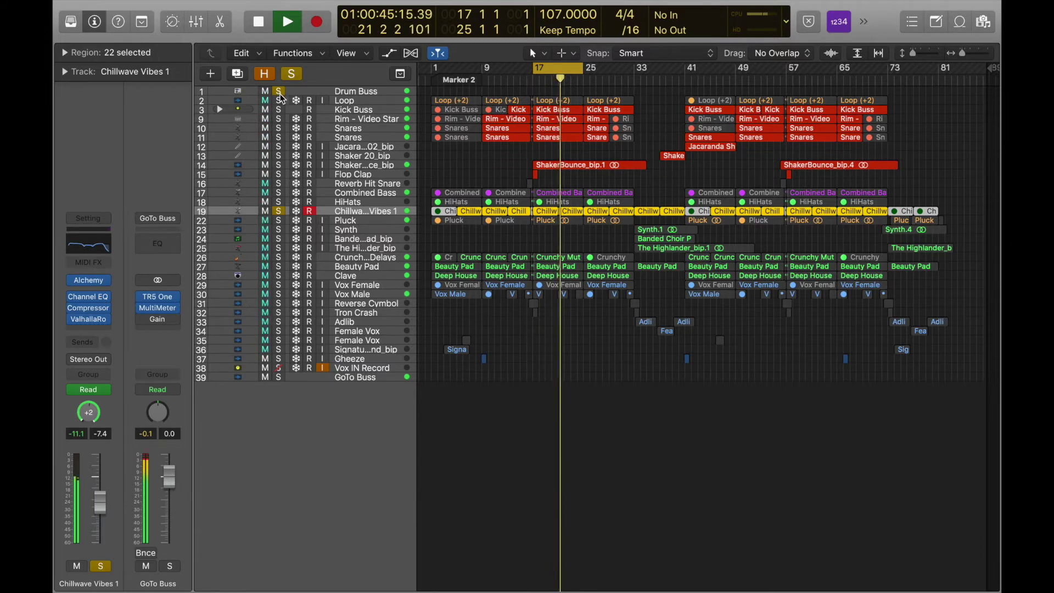
key(space)
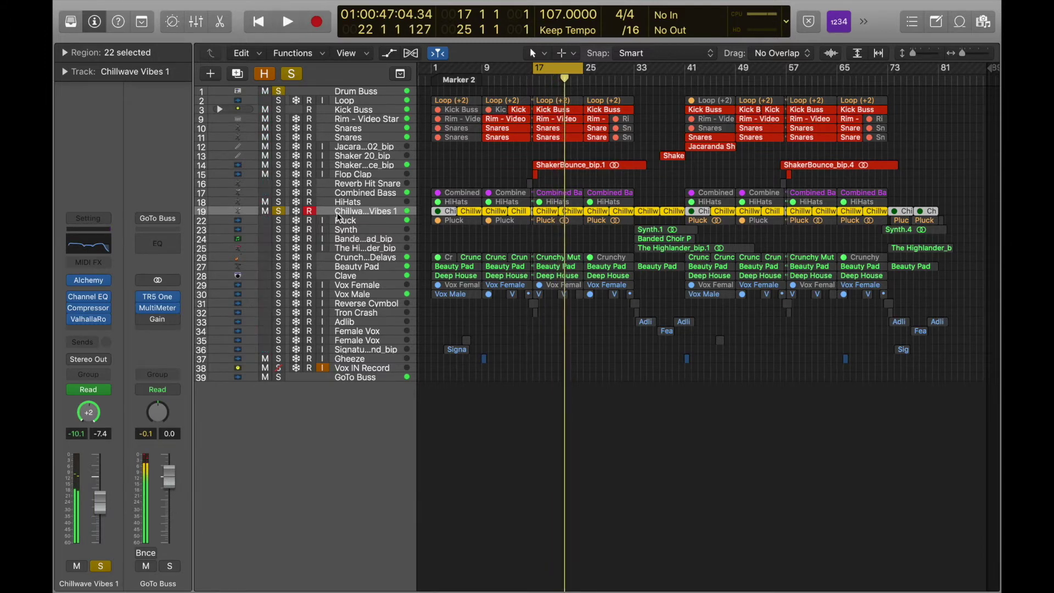
- Load the Chillwave Vibes preset in the Chillwave Vibes 1 track's Alchemy instrument and close the plug-in
click(93, 282)
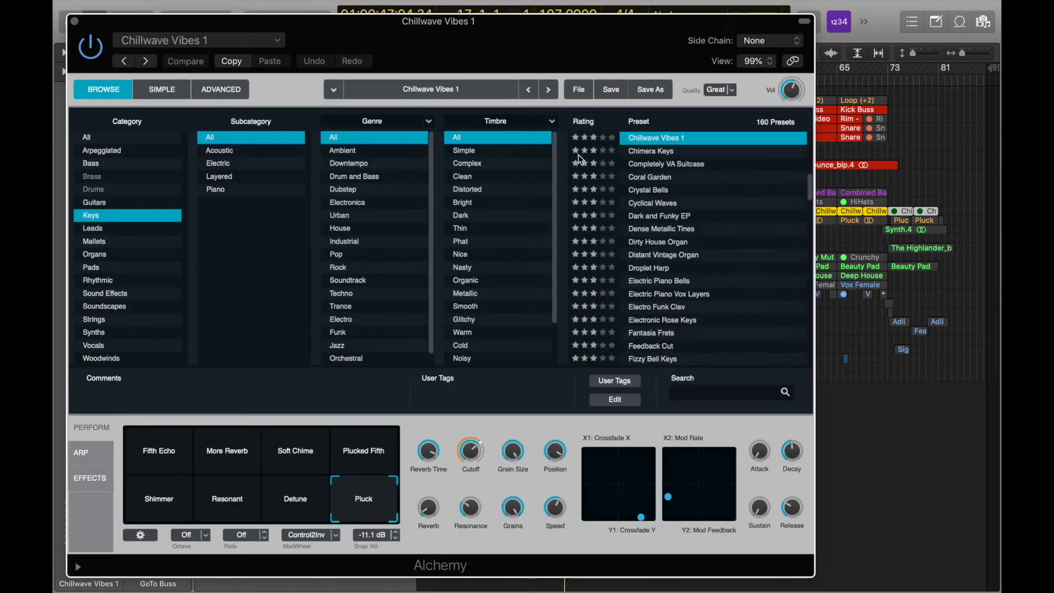
scroll(672, 198, up, 2)
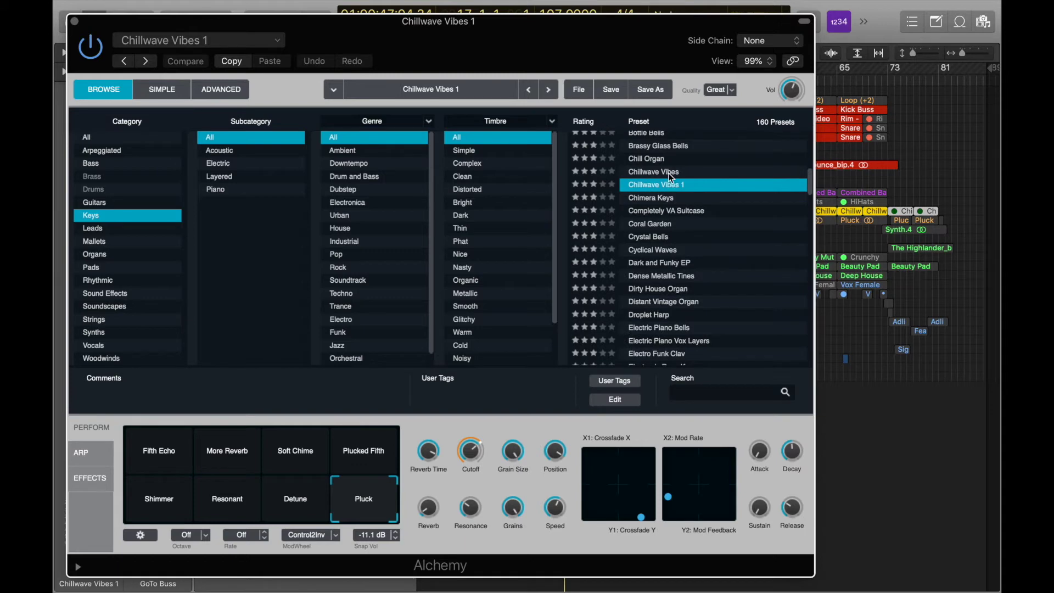
click(669, 173)
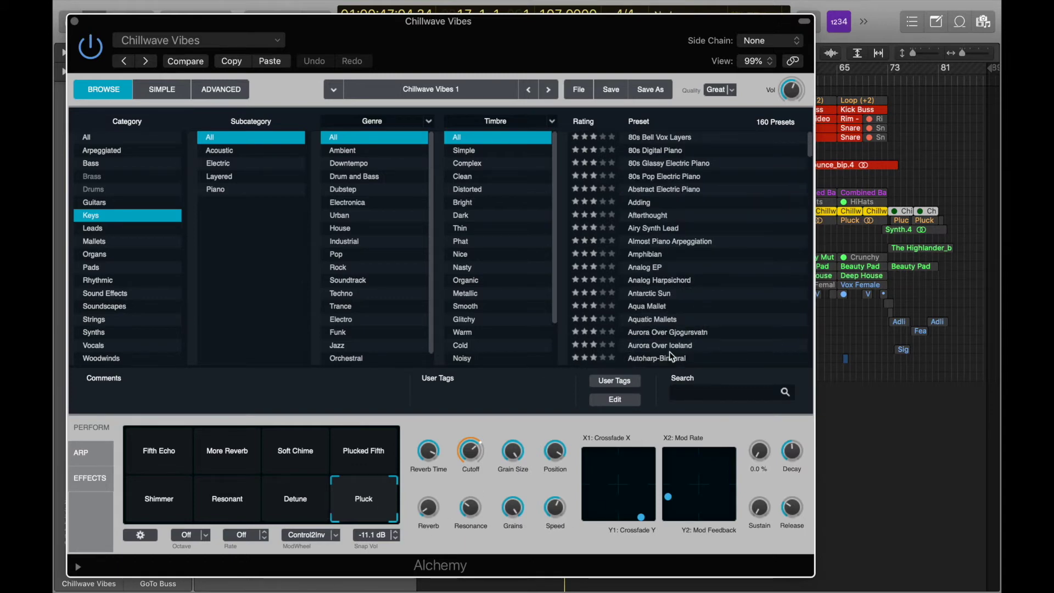
click(75, 22)
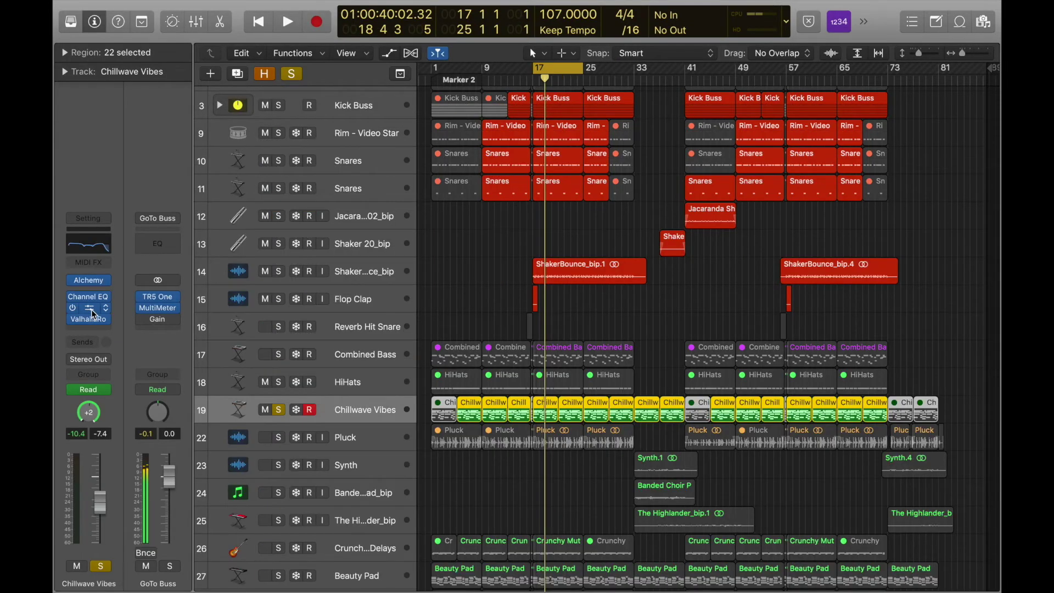
- Check the gain reduction of the Chillwave Vibes track's Compressor during playback
click(92, 312)
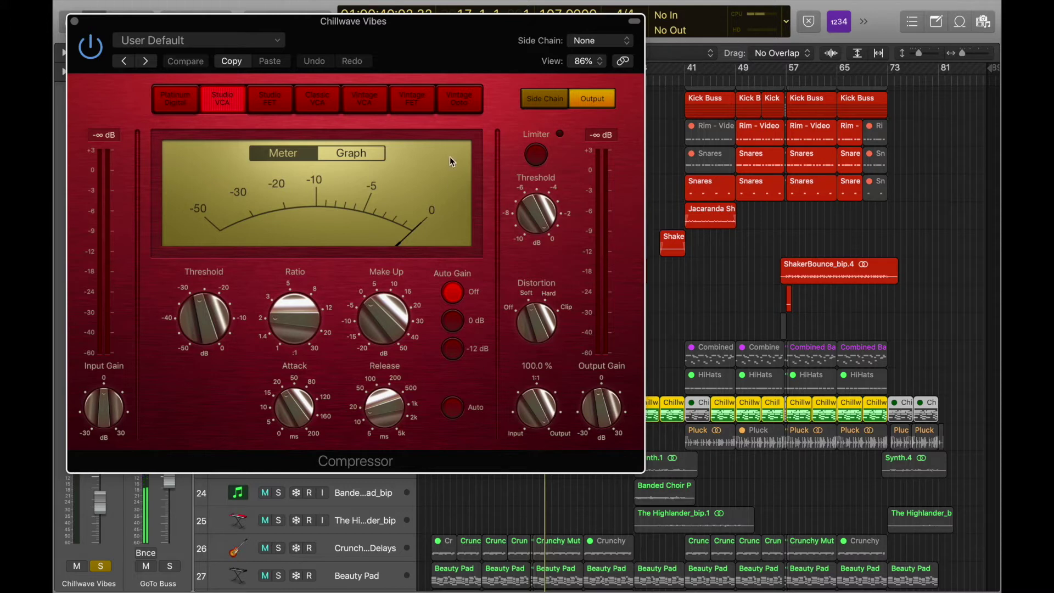
key(space)
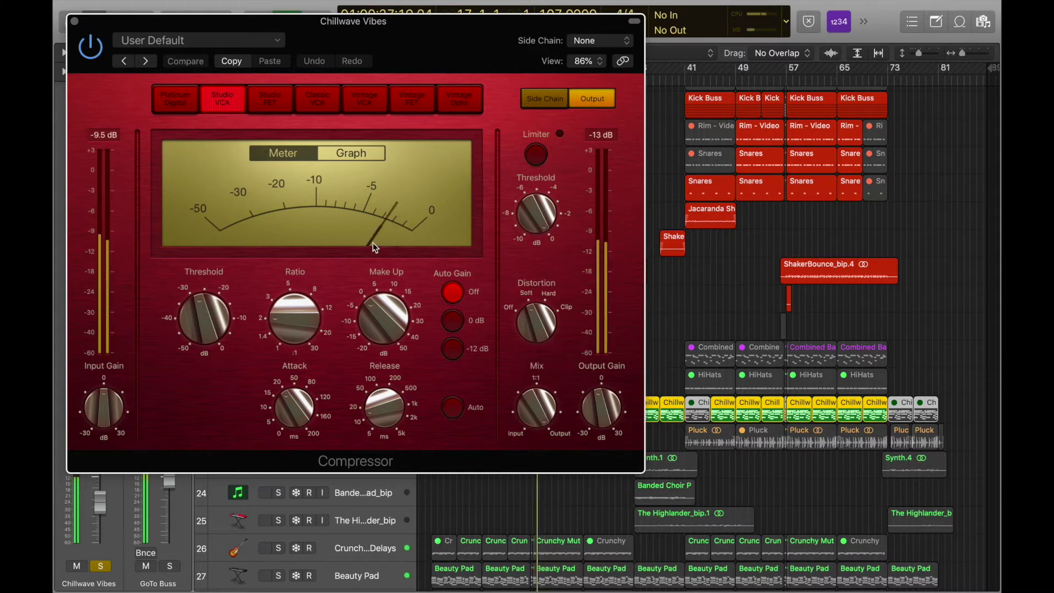
click(75, 24)
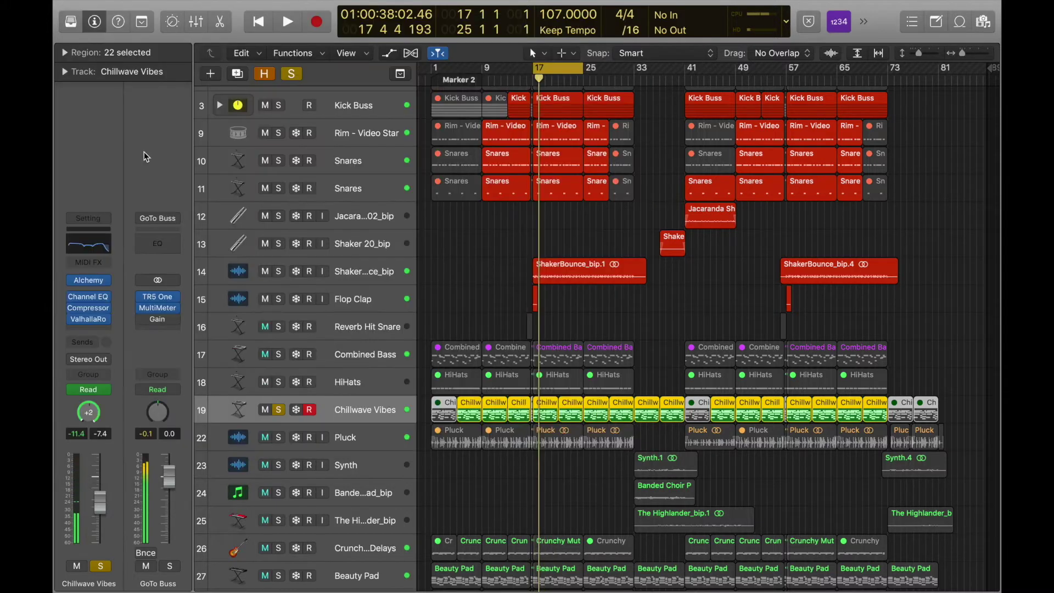
- Examine the ValhallaRoom reverb on Chillwave Vibes and compare its sound bypassed and enabled during playback
click(96, 321)
drag(340, 21, 630, 104)
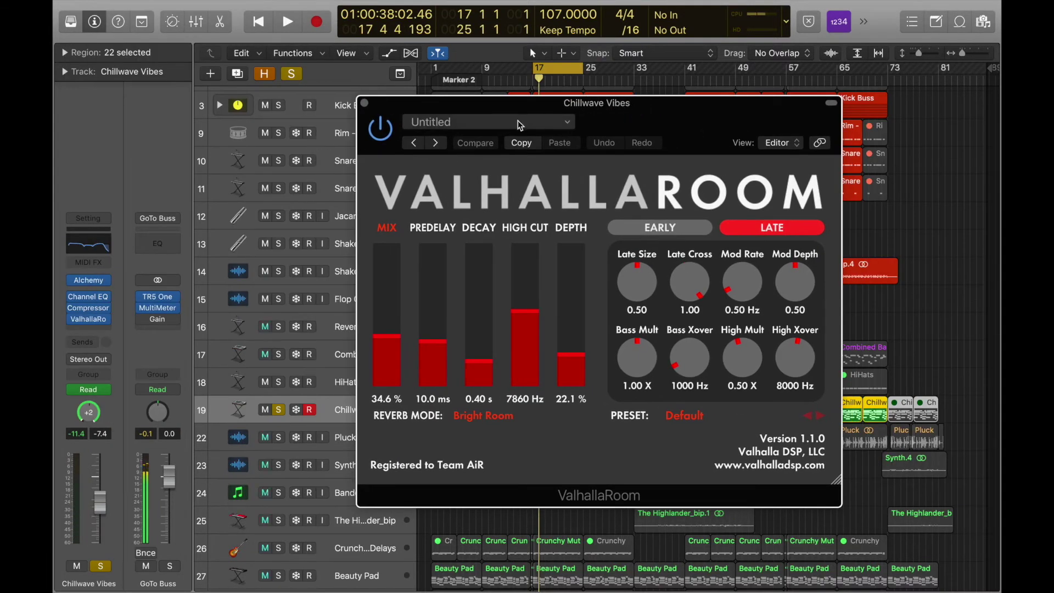
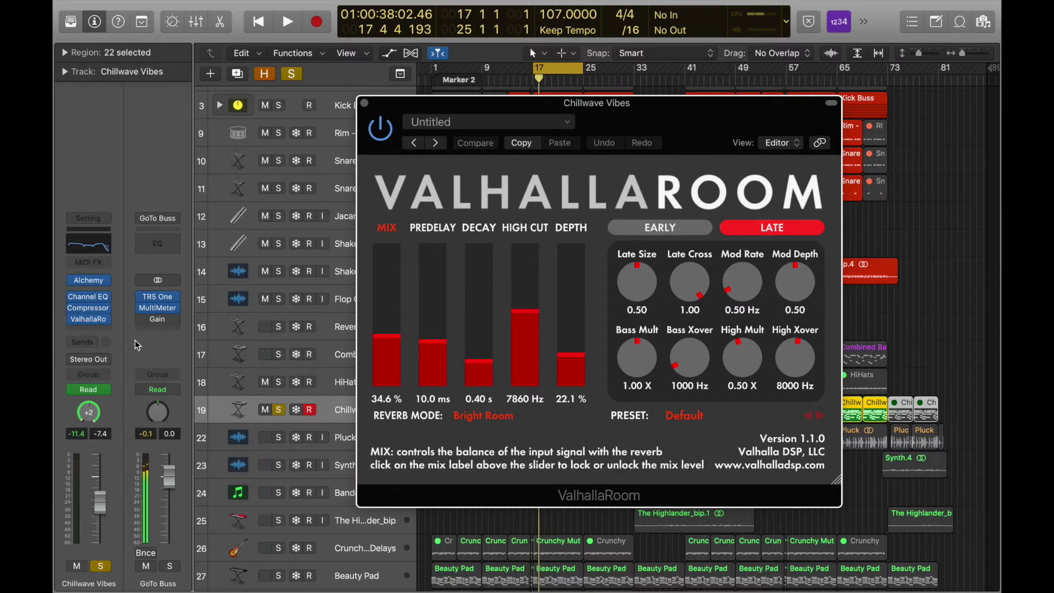
click(380, 130)
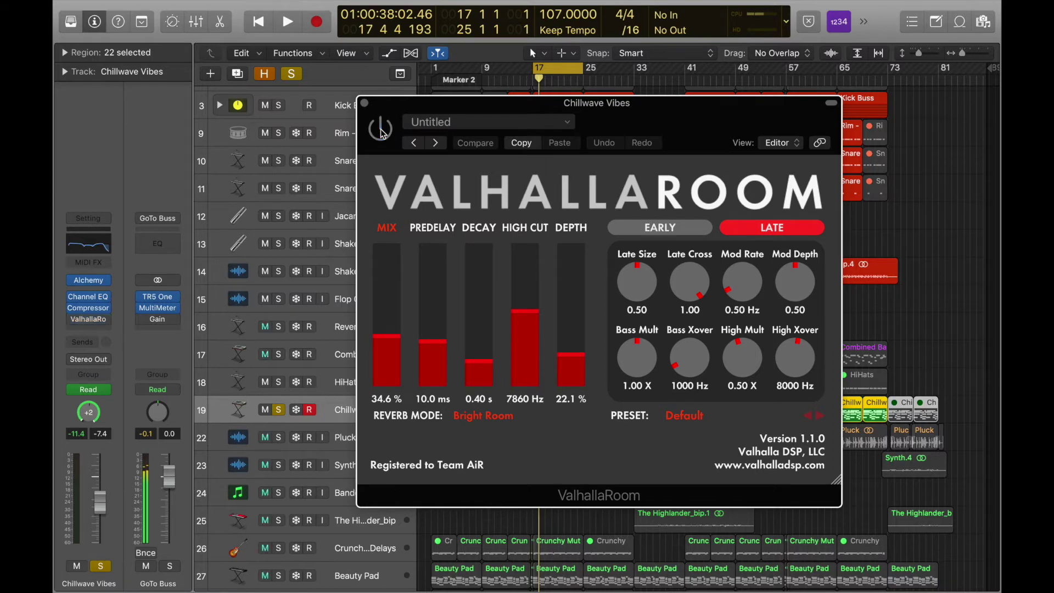
key(space)
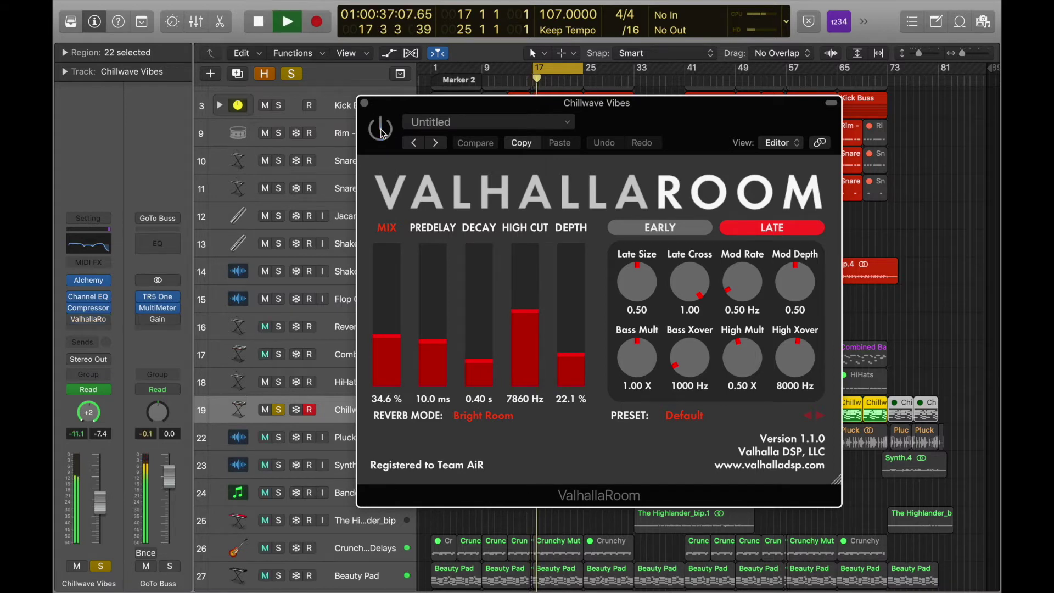
click(380, 130)
key(space)
key(space)
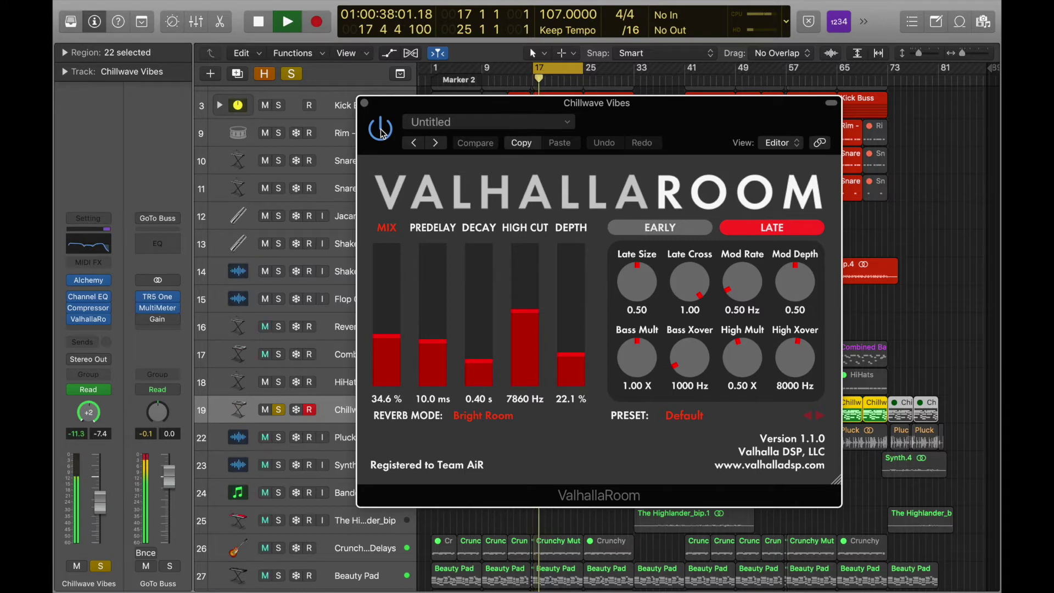
key(space)
mouse_move(383, 328)
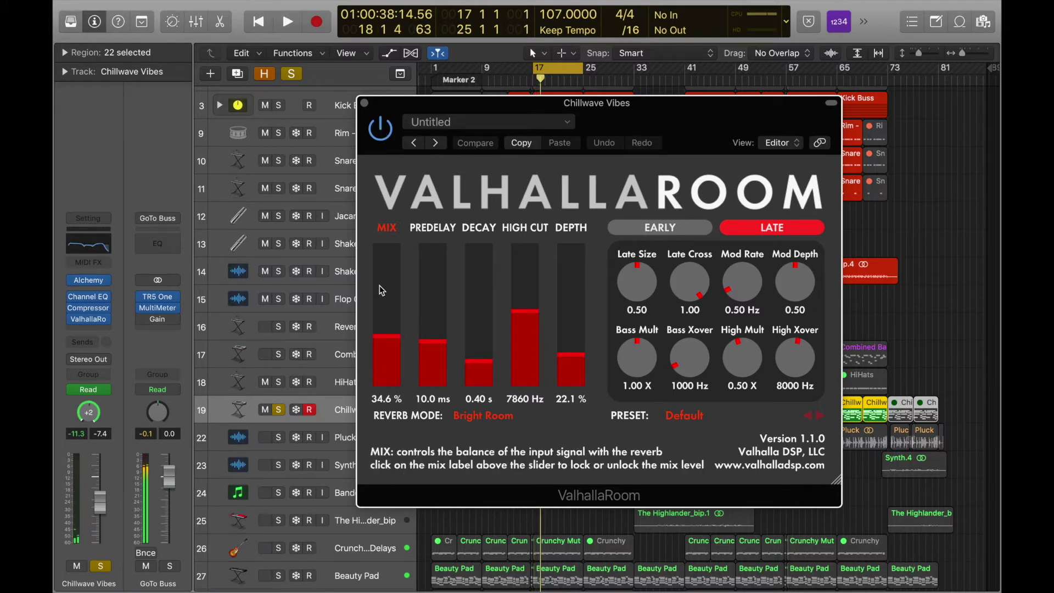
click(366, 103)
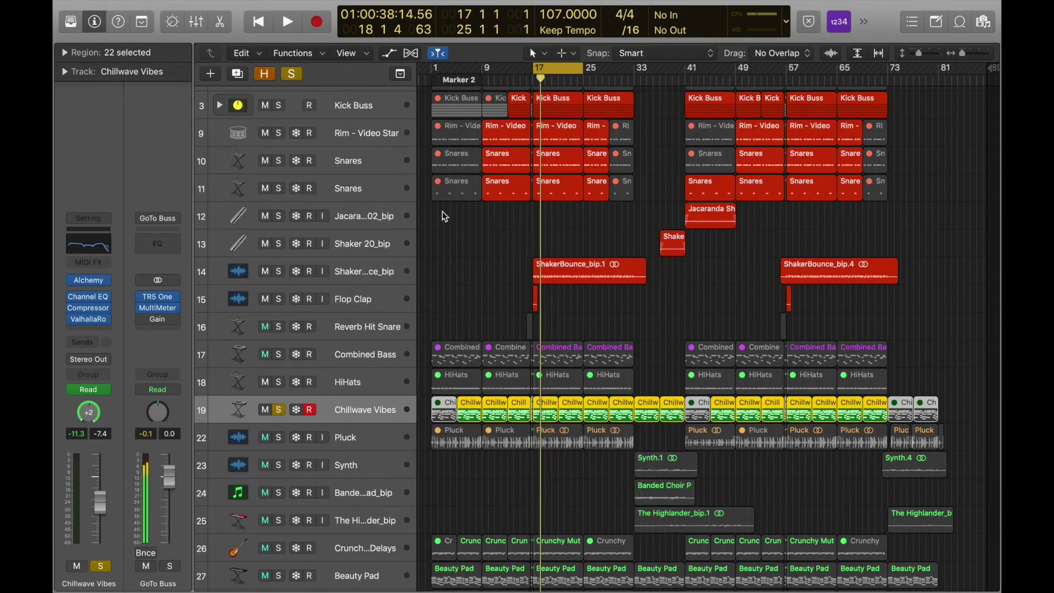
- Unsolo the Chillwave Vibes track and solo the Pluck track instead
scroll(431, 392, down, 3)
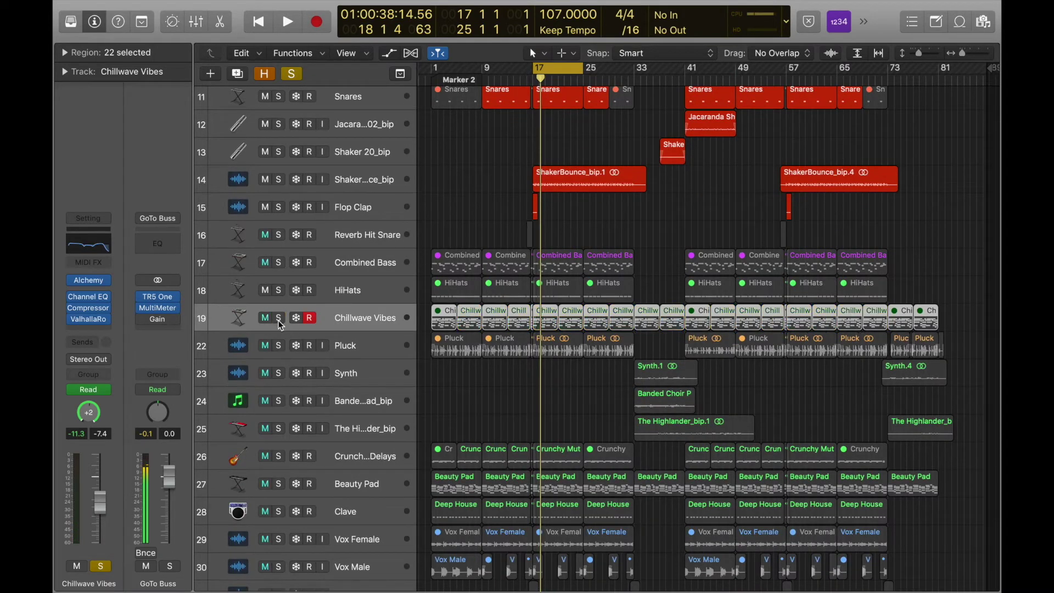
click(378, 352)
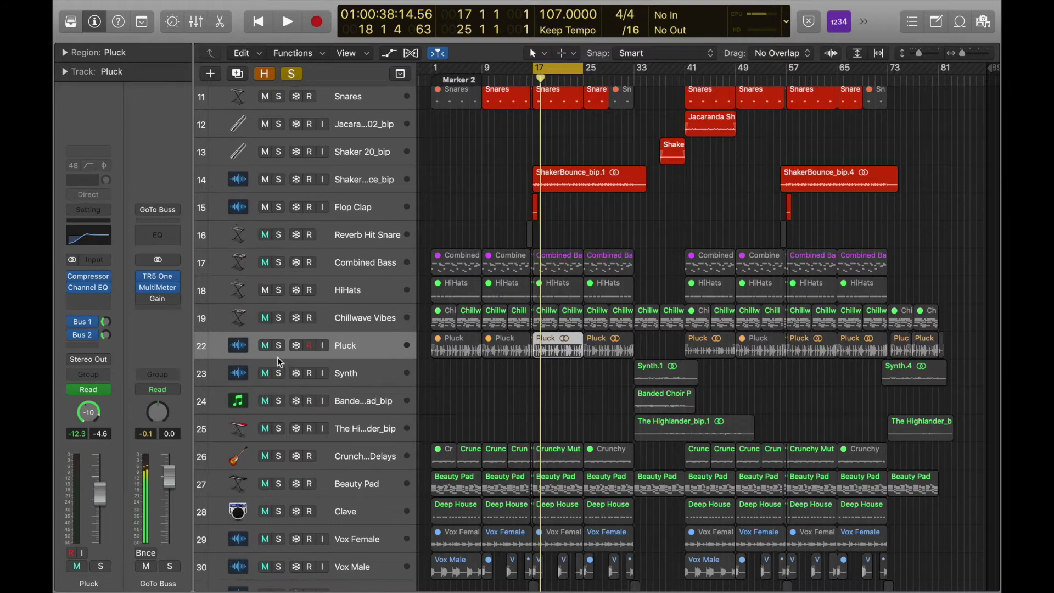
click(279, 346)
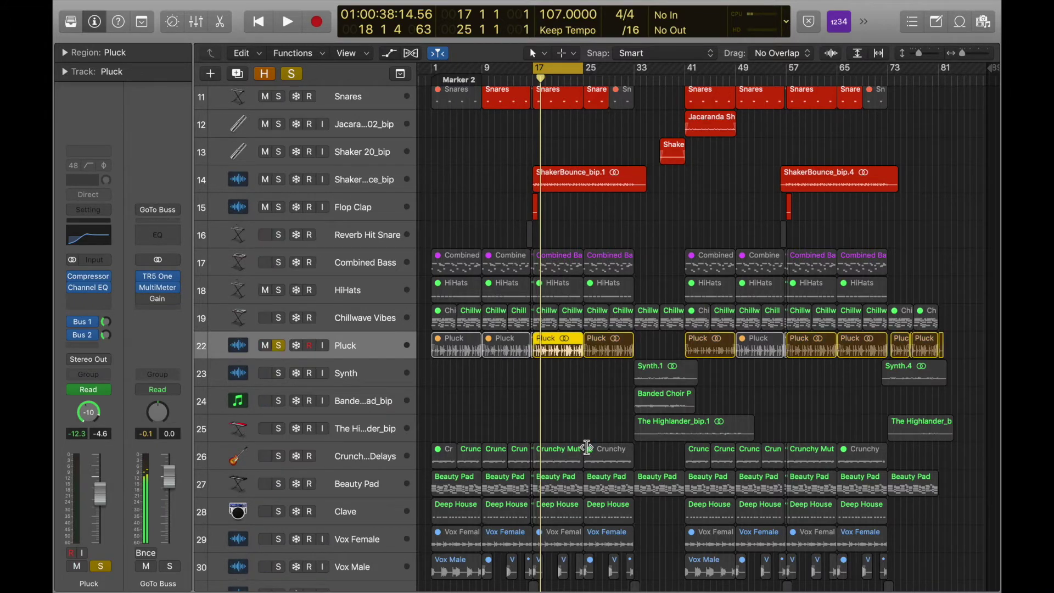
- Play the soloed Pluck with the Drum Buss and stop playback after listening
scroll(588, 447, down, 5)
scroll(588, 447, up, 8)
key(space)
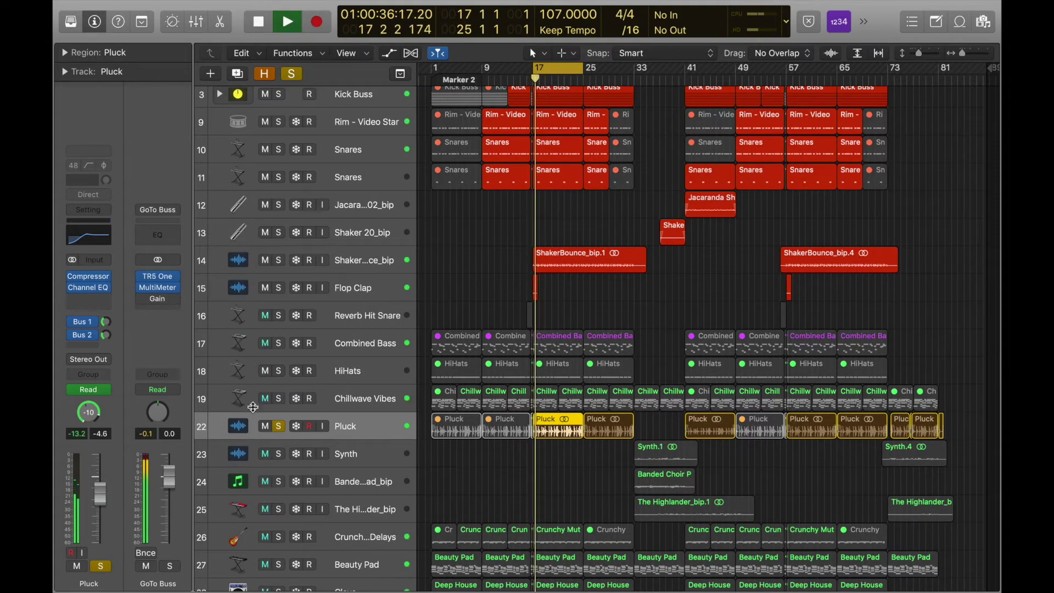
scroll(270, 270, up, 4)
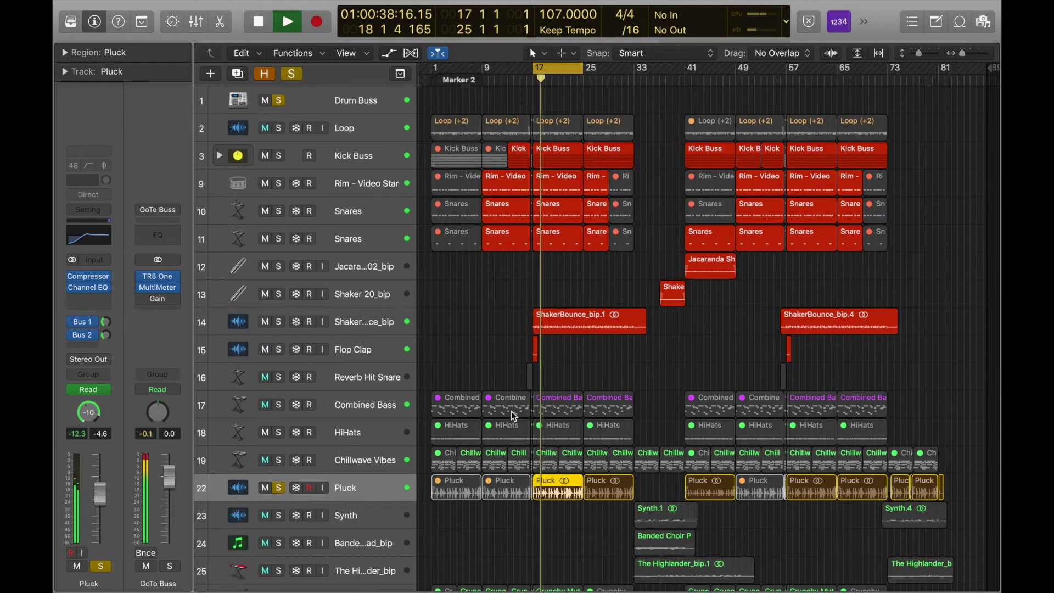
scroll(560, 411, down, 10)
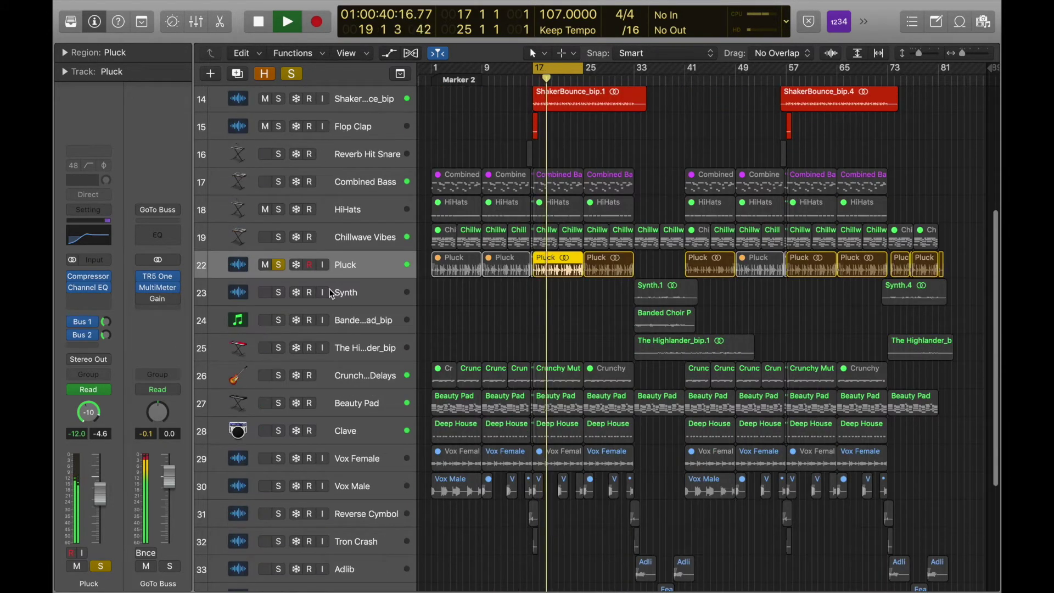
key(space)
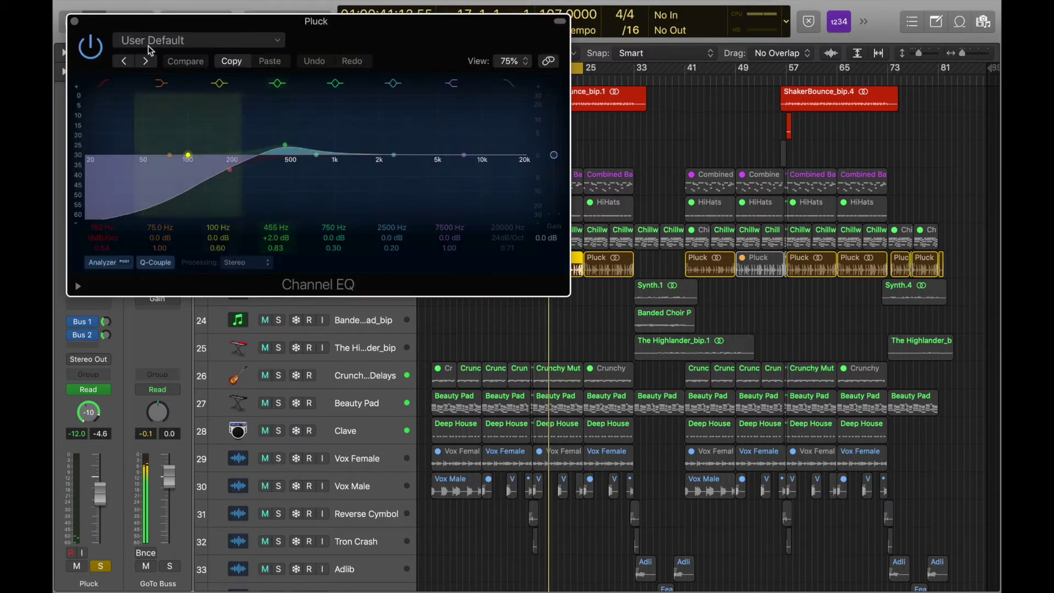
- Examine the Channel EQ curve on the Pluck track and close the plug-in
click(73, 22)
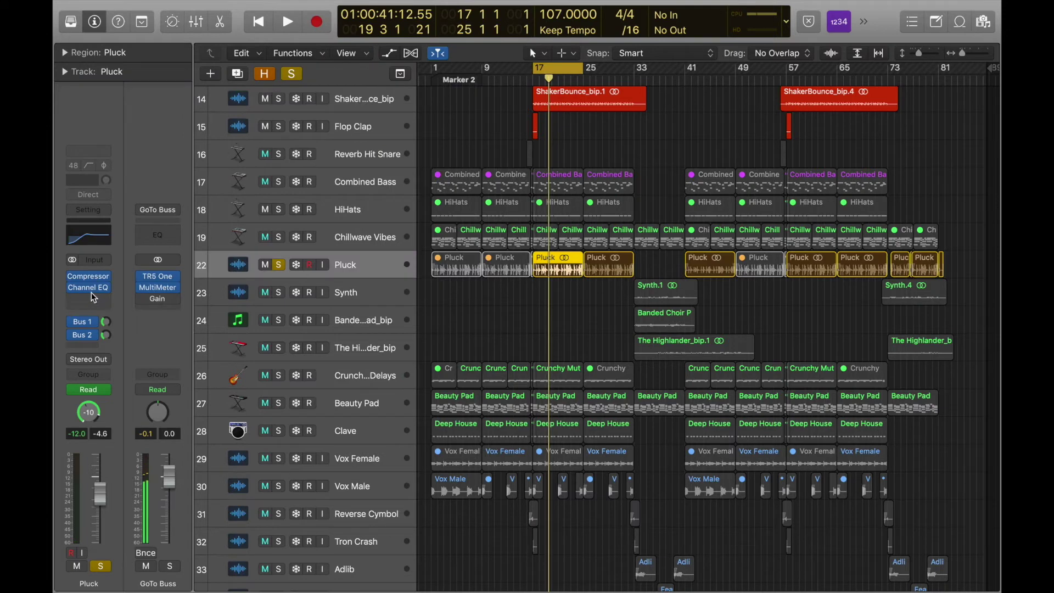
click(91, 287)
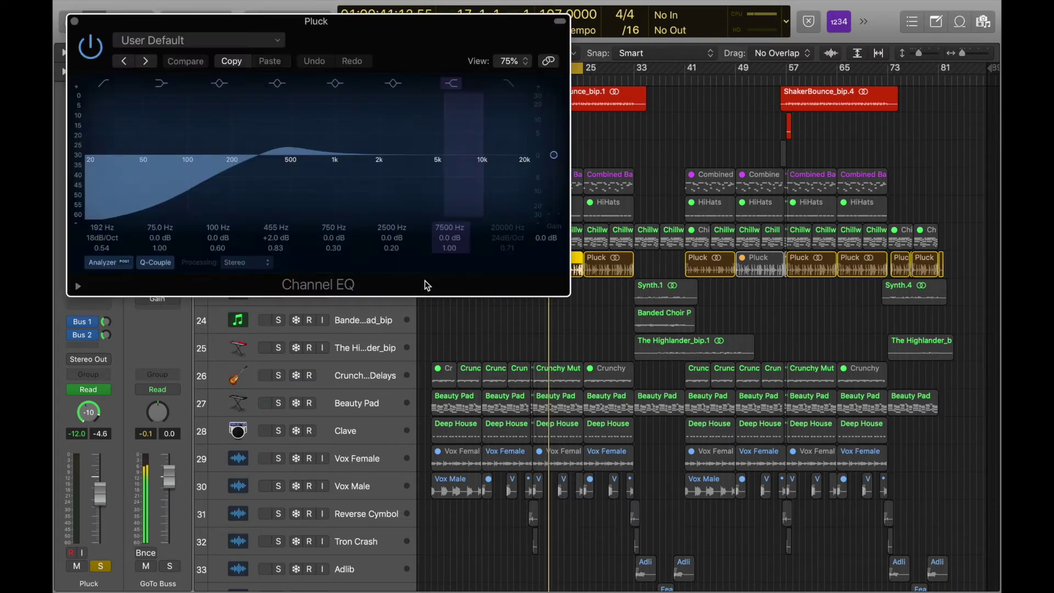
click(74, 22)
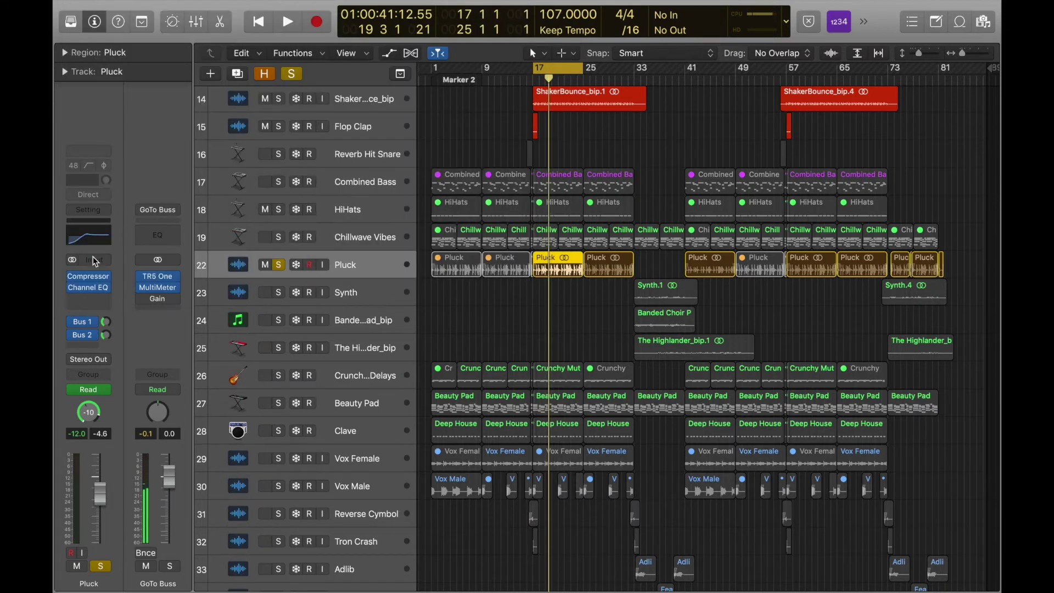
click(90, 288)
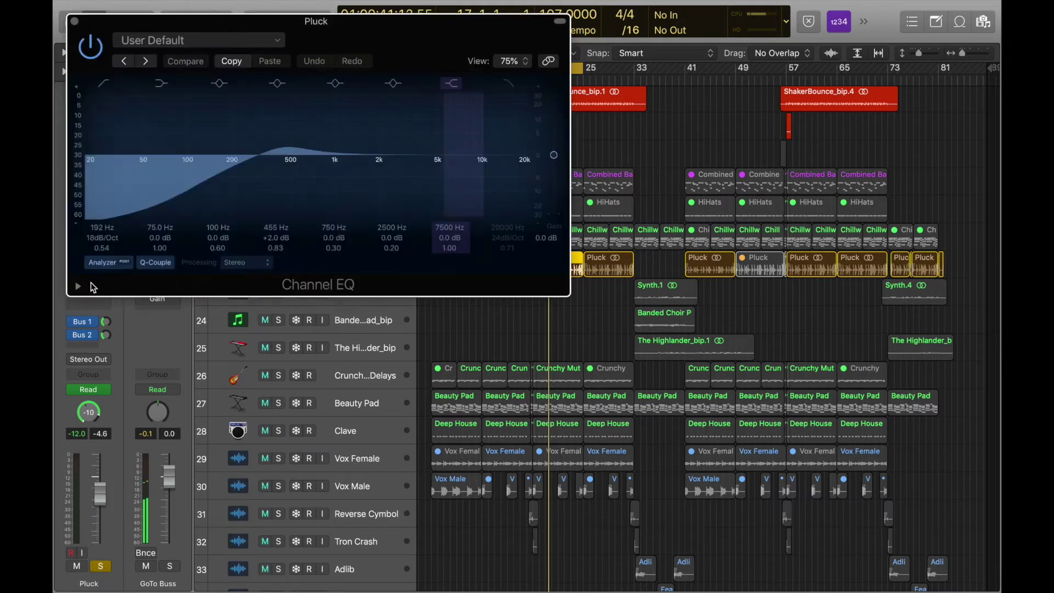
click(74, 22)
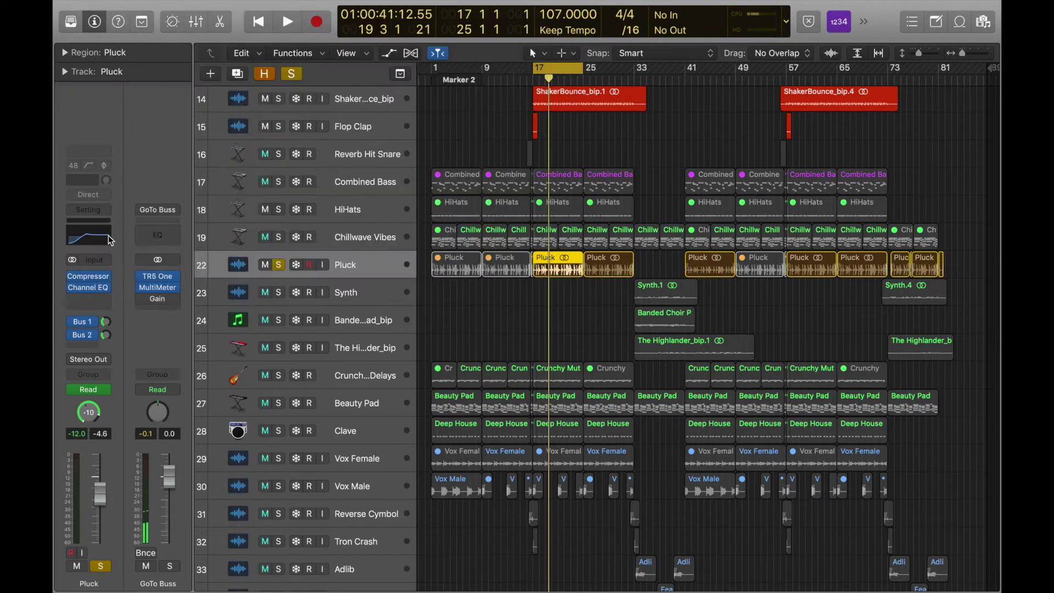
- Check the Pluck track's Compressor settings and gain reduction during playback
click(99, 279)
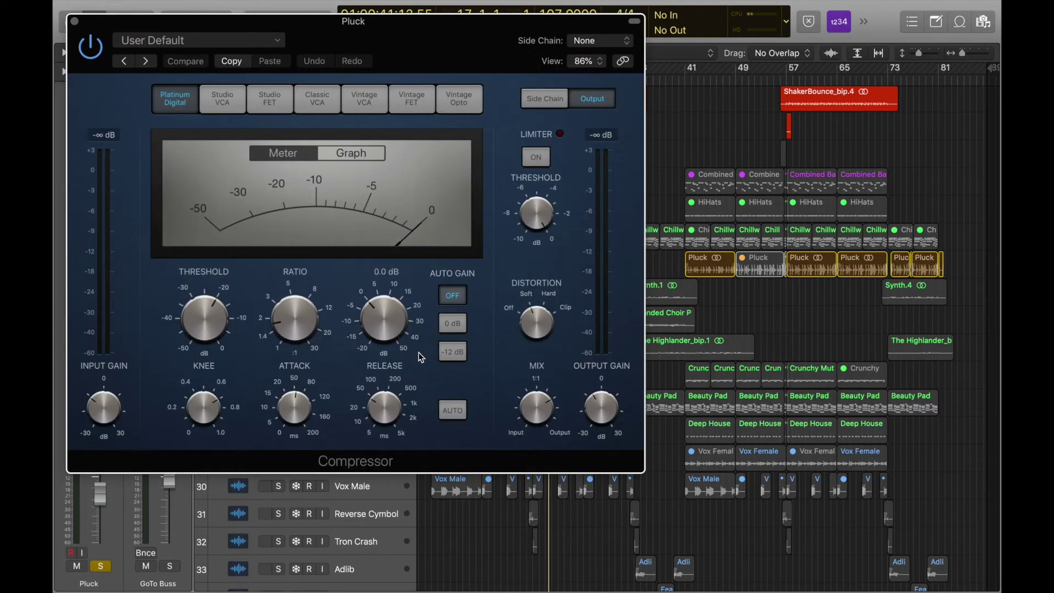
key(space)
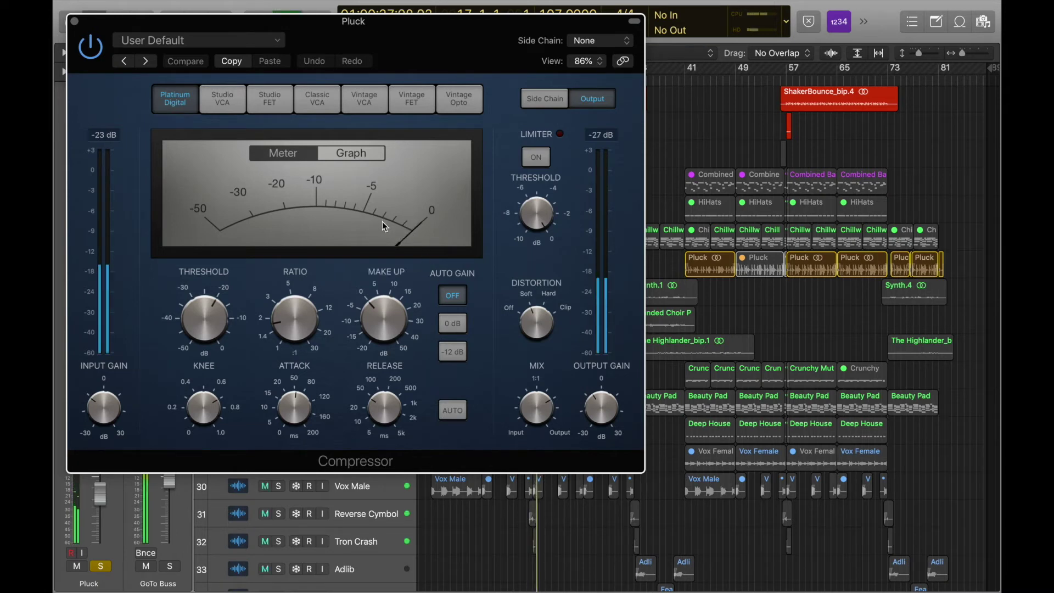
click(75, 22)
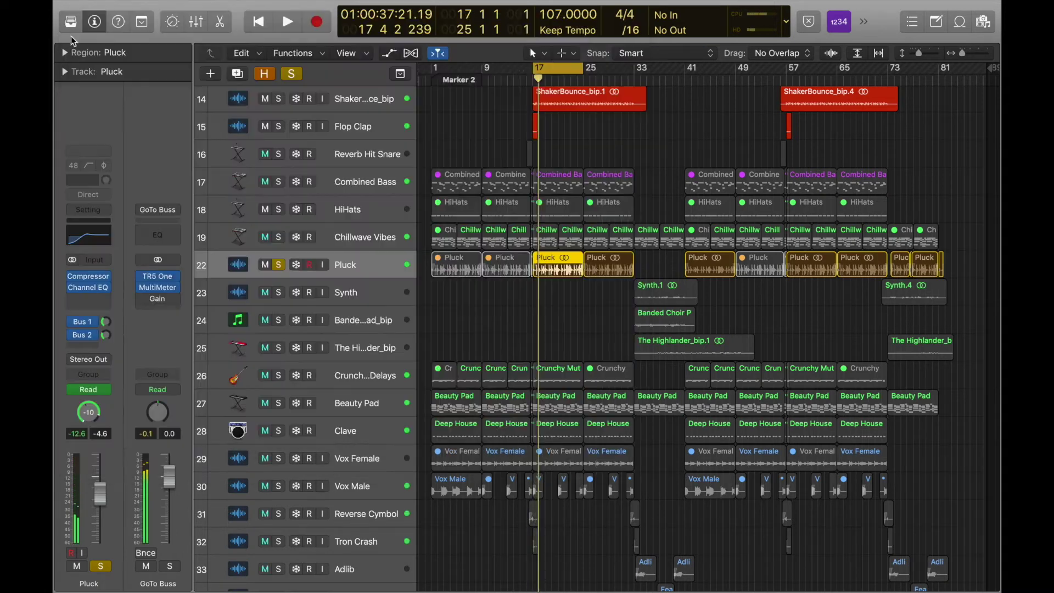
- Unsolo the Drum Buss, play Chillwave Vibes and Pluck soloed together, and select the Chillwave Vibes track
scroll(322, 306, up, 8)
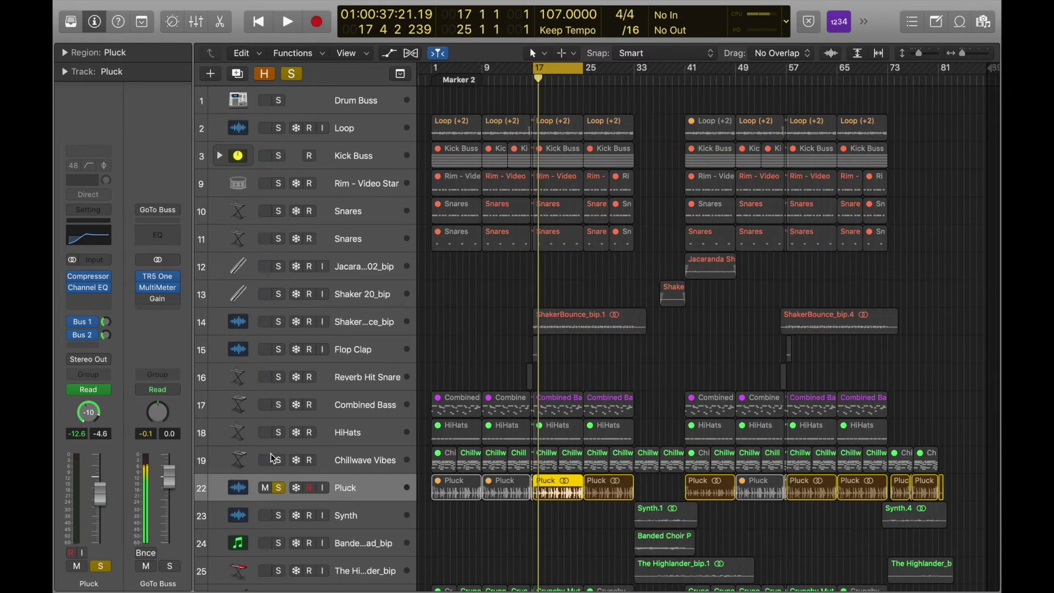
click(279, 461)
key(space)
click(310, 487)
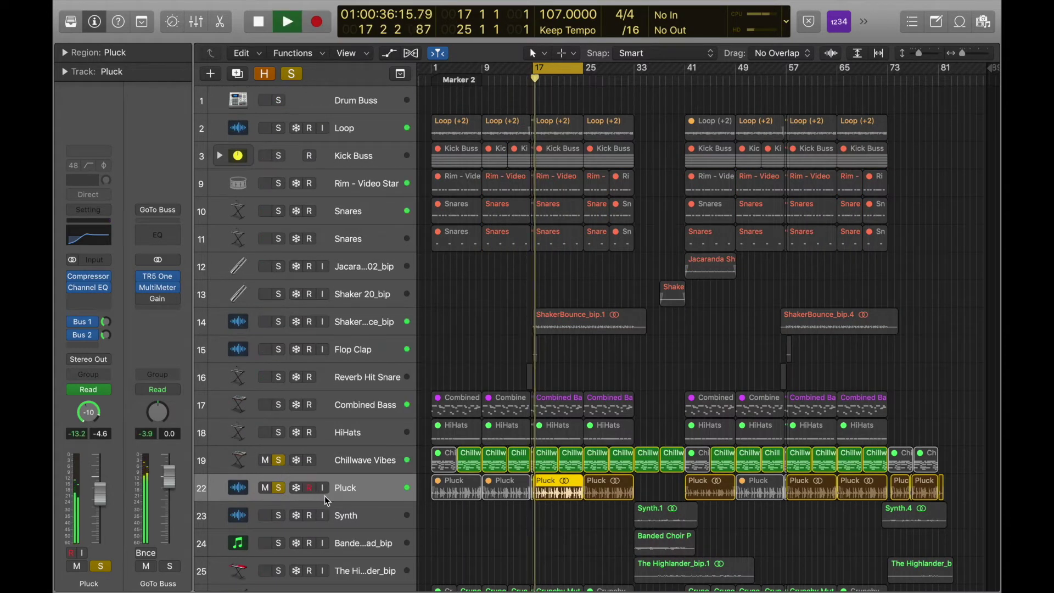
click(359, 464)
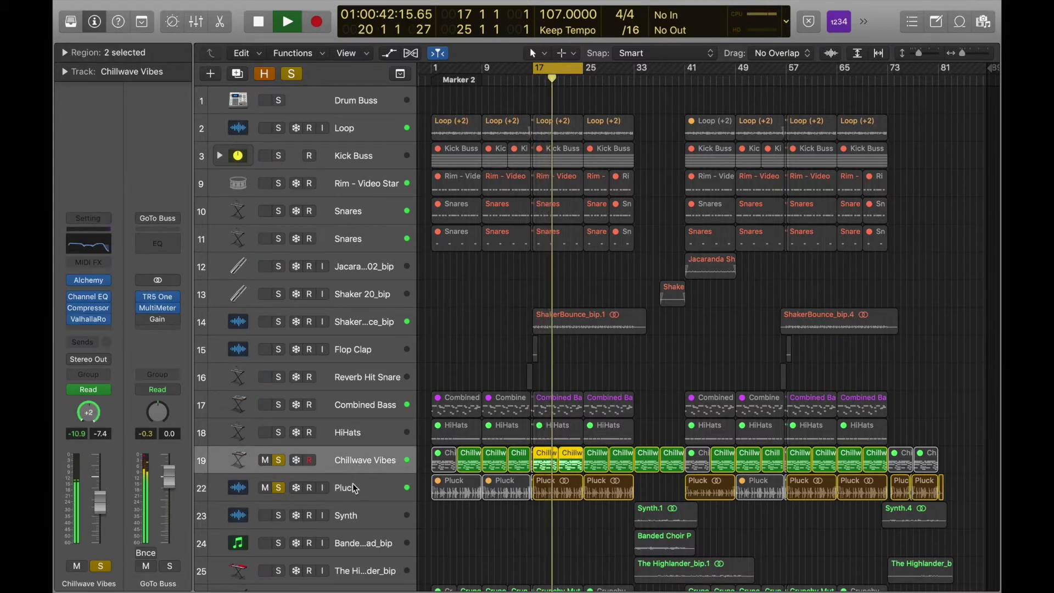
- Stop playback, compare the Channel EQ curves of the Chillwave Vibes and Pluck tracks, and close both plug-ins
key(space)
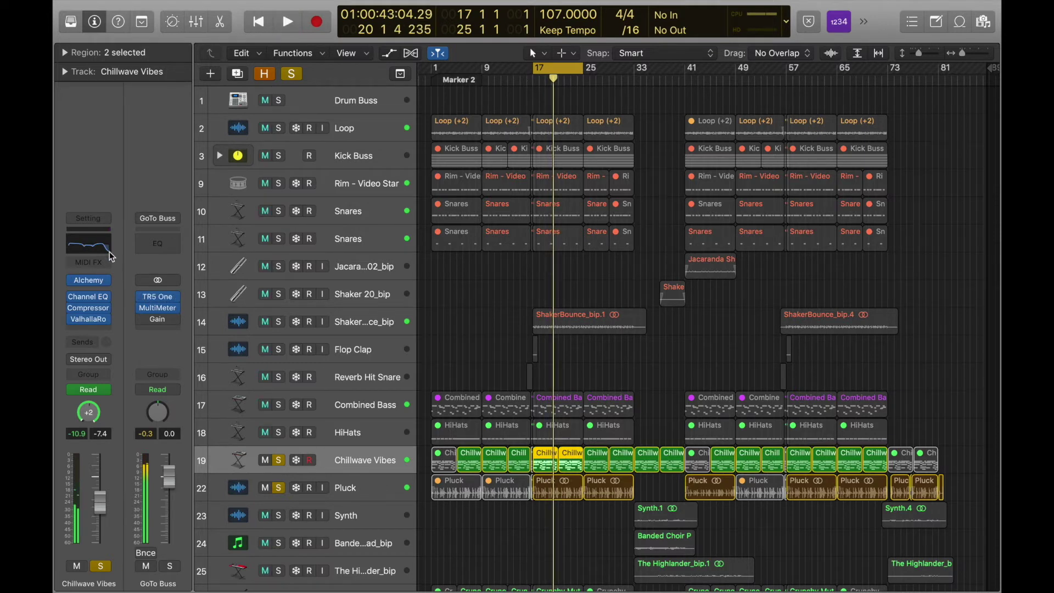
click(110, 251)
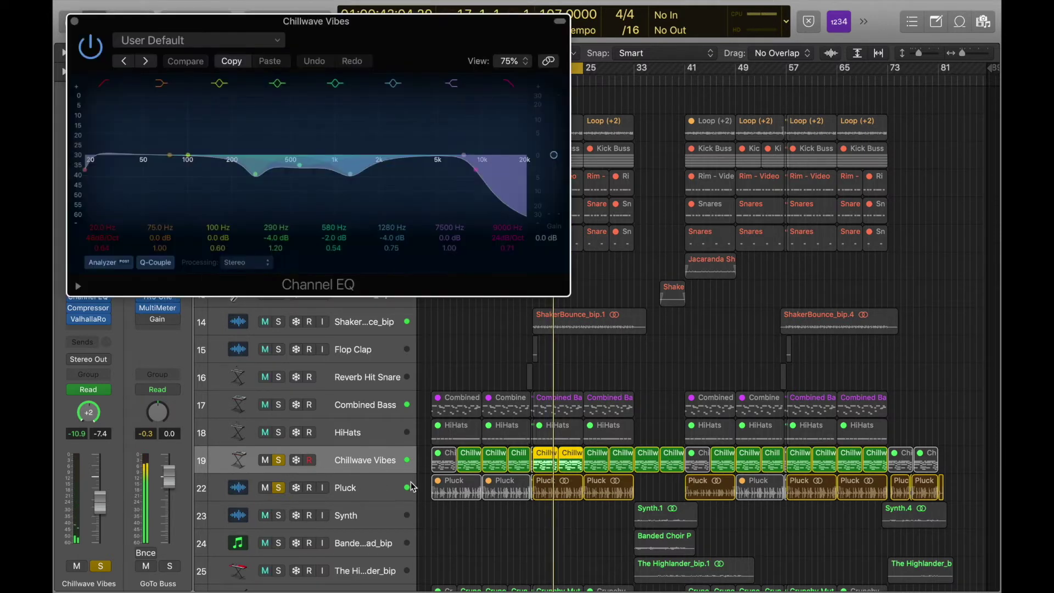
click(403, 497)
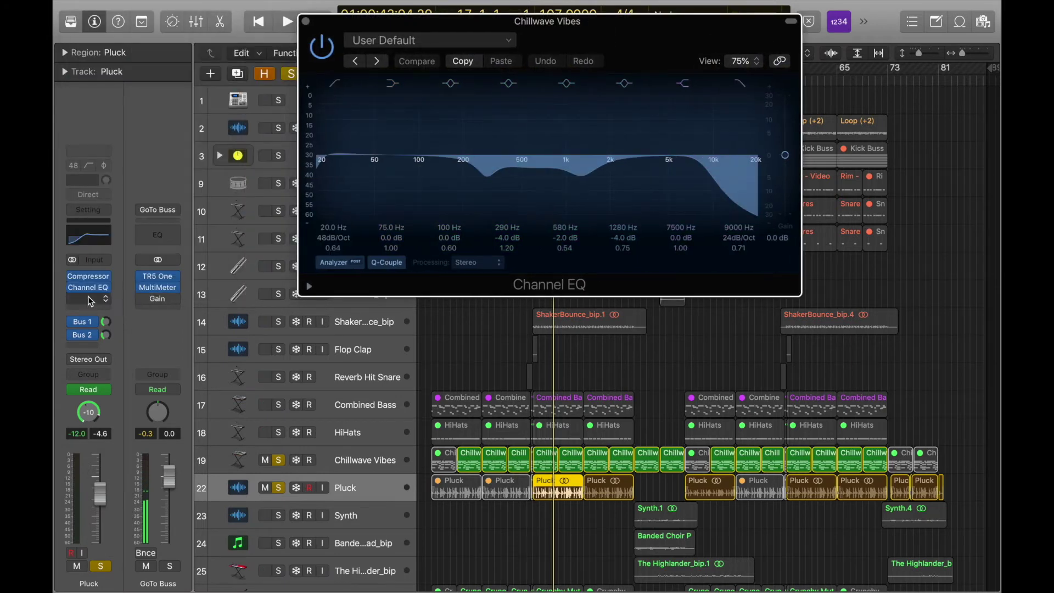
click(88, 288)
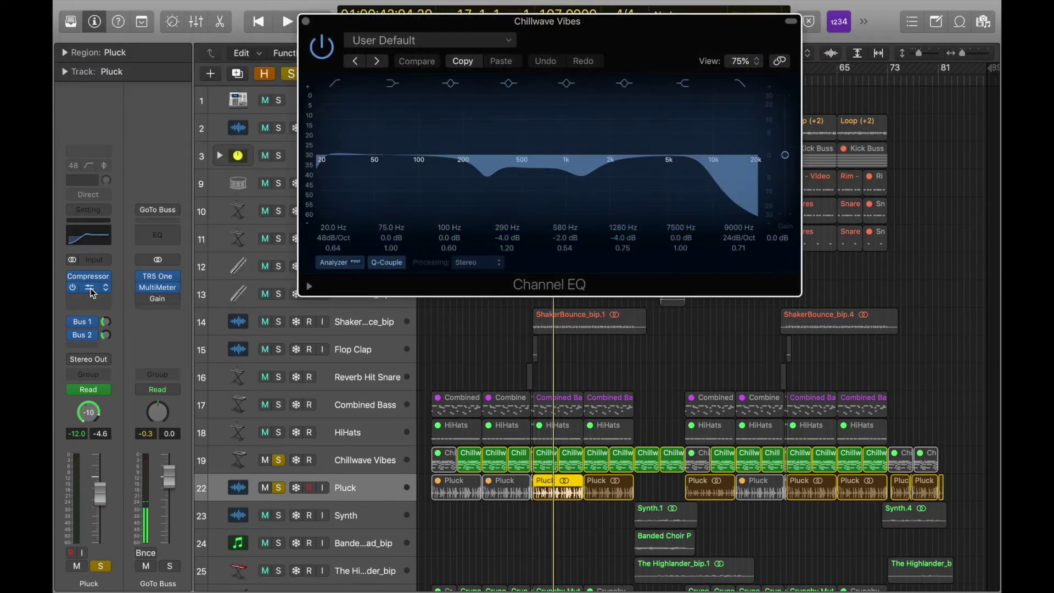
drag(418, 33, 782, 236)
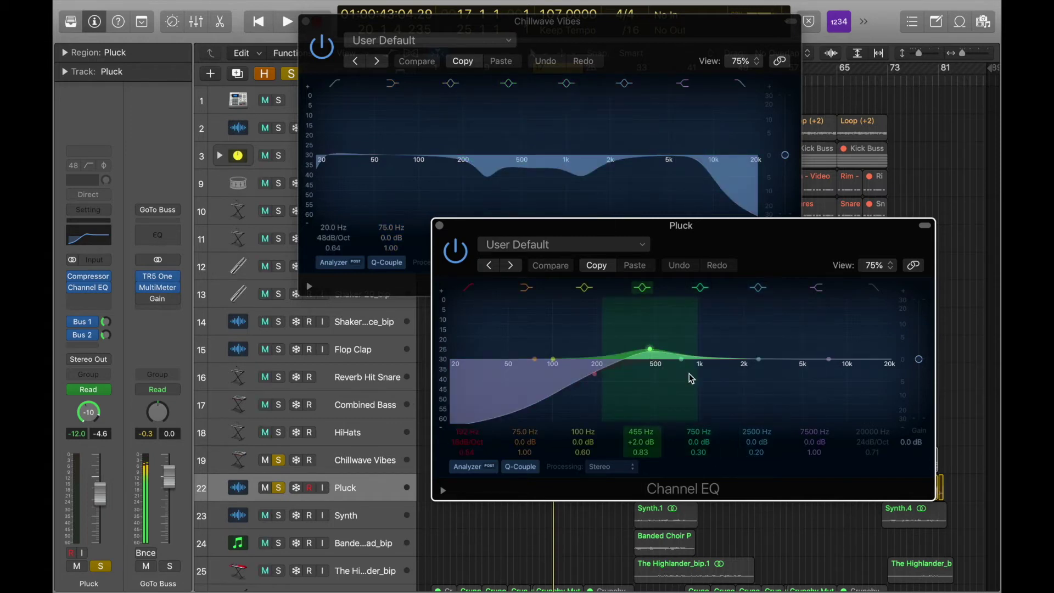
click(442, 227)
click(306, 21)
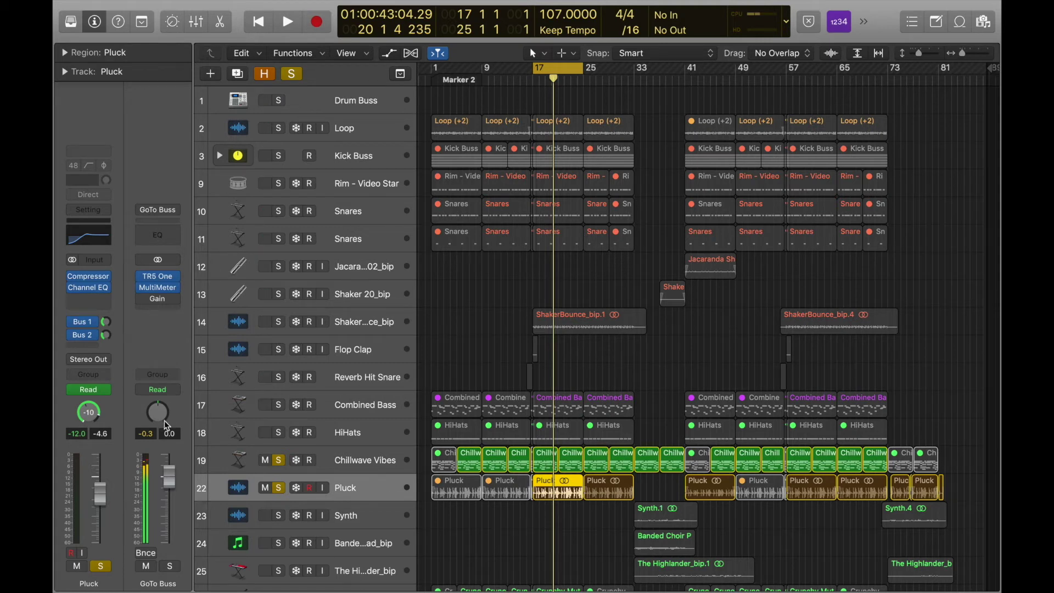
- Reopen the Pluck and Chillwave Vibes Channel EQs, arrange them so both curves are visible, and close them after comparing
click(94, 288)
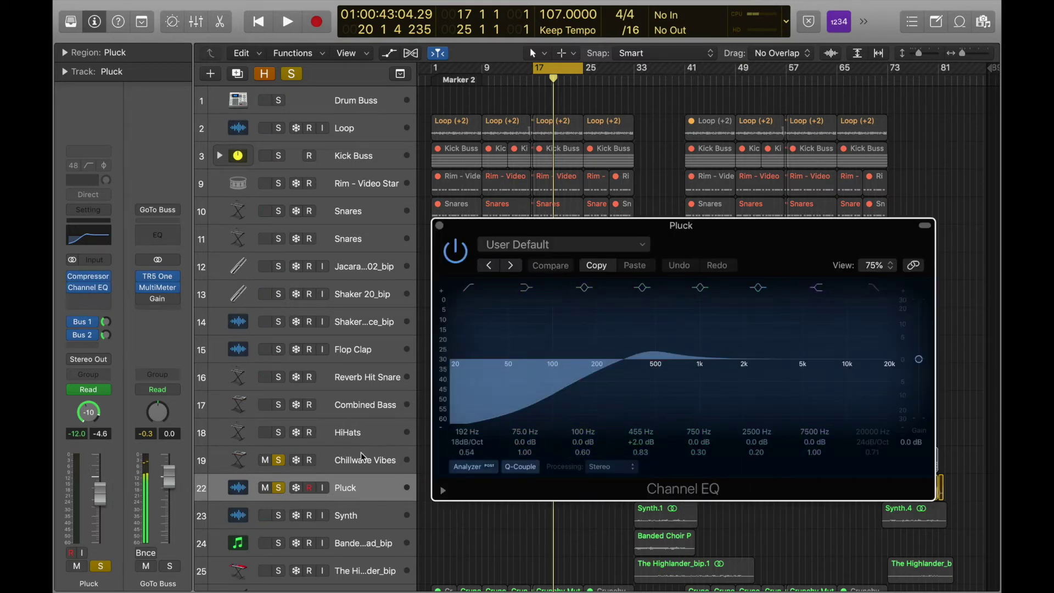
click(357, 467)
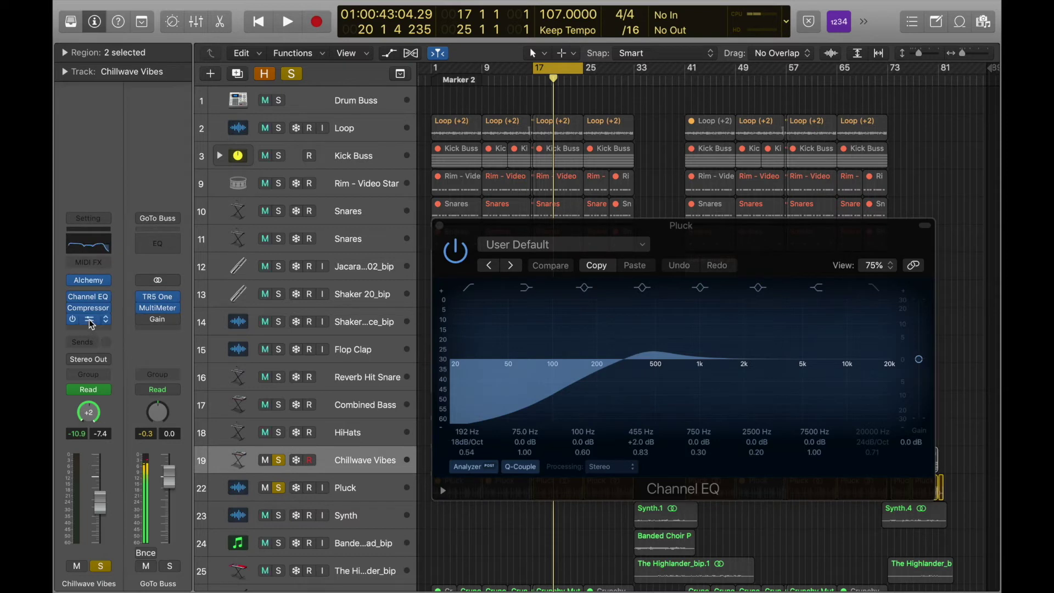
click(93, 298)
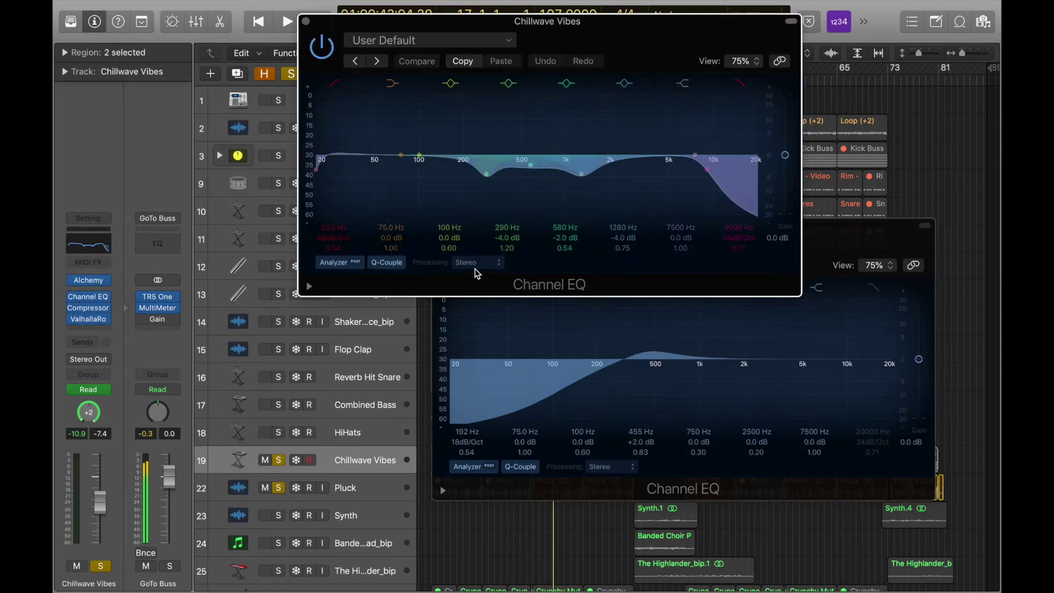
drag(622, 29, 463, 17)
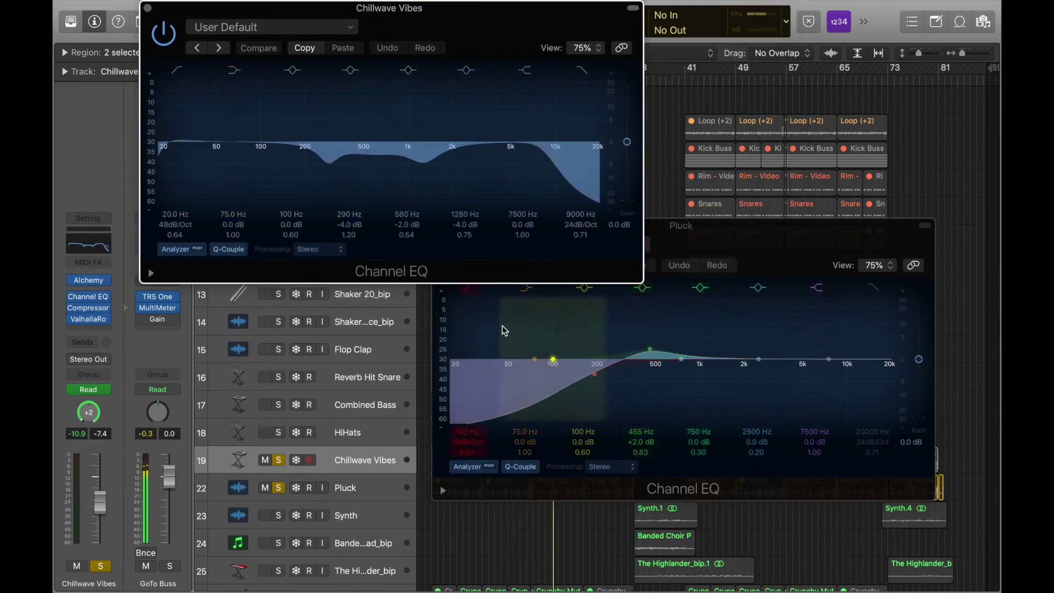
click(147, 8)
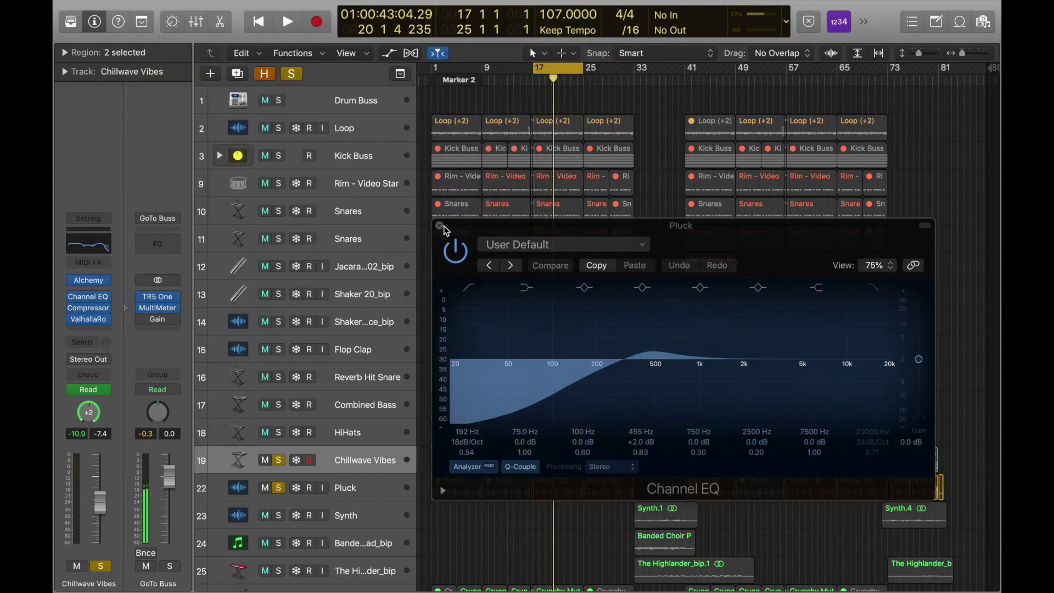
click(439, 225)
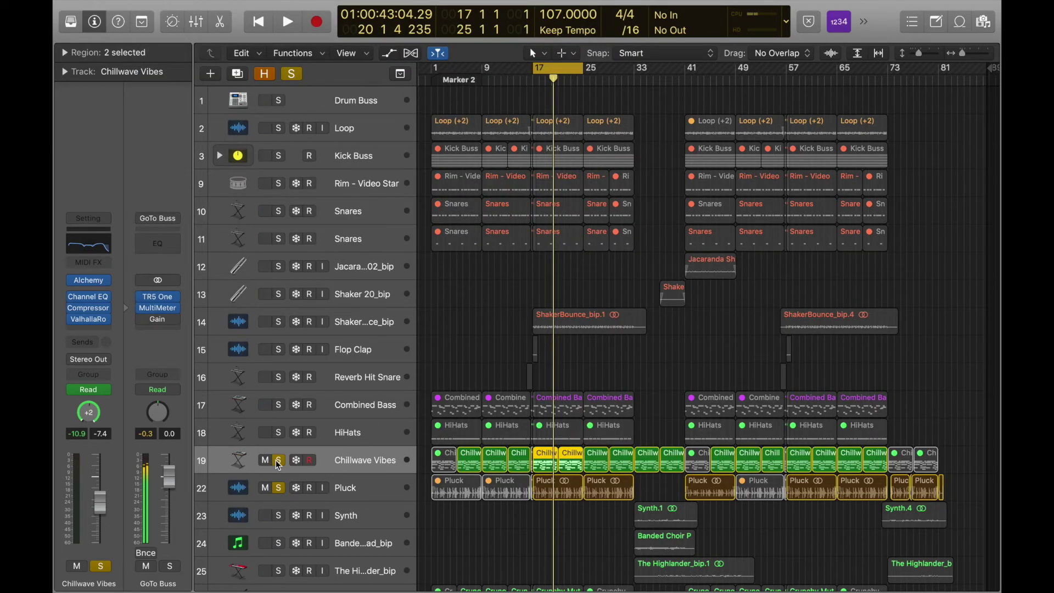
- Unsolo the Chillwave Vibes and Pluck tracks and select the Crunchy Muted Delays track with its regions
scroll(276, 460, down, 4)
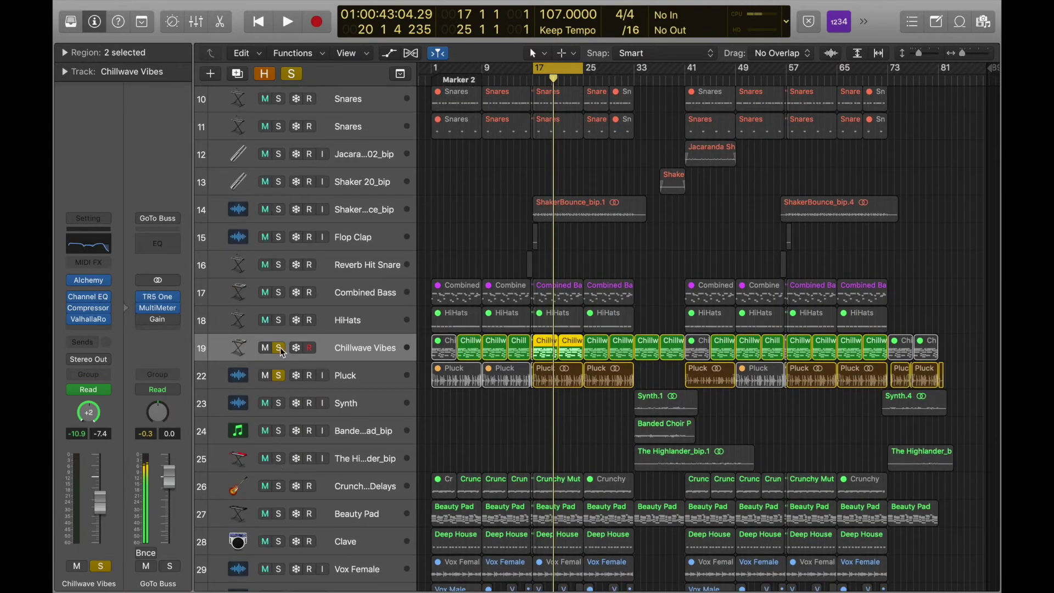
click(280, 347)
click(280, 375)
scroll(414, 317, down, 6)
click(414, 318)
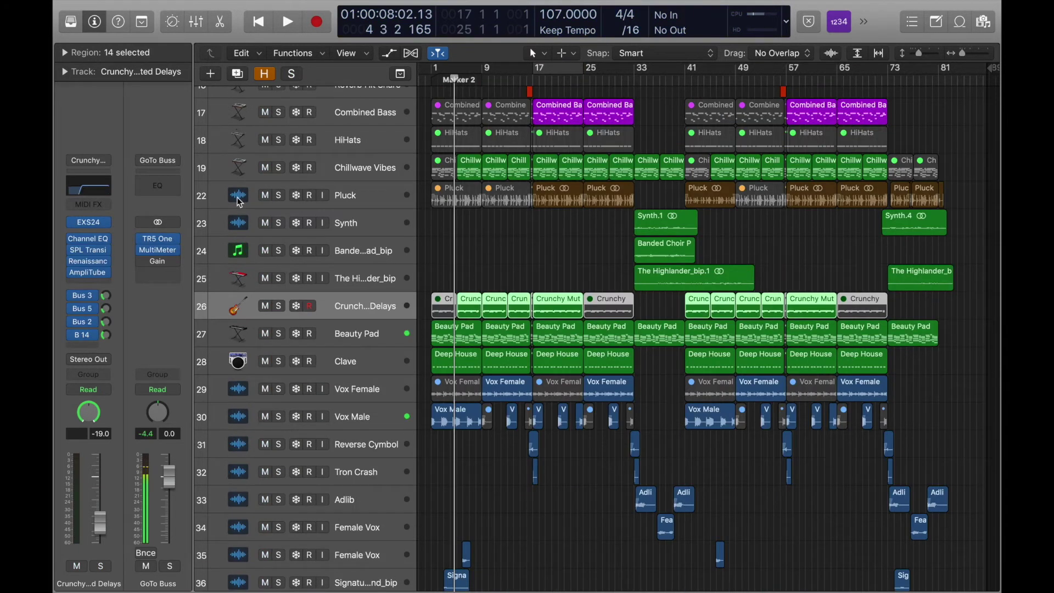
- Look closely at the Crunchy Muted Delays regions and check the track's guitar patch in the Library
key(super+Right)
key(super+Right)
key(super+Right)
key(super+Right)
key(super+Right)
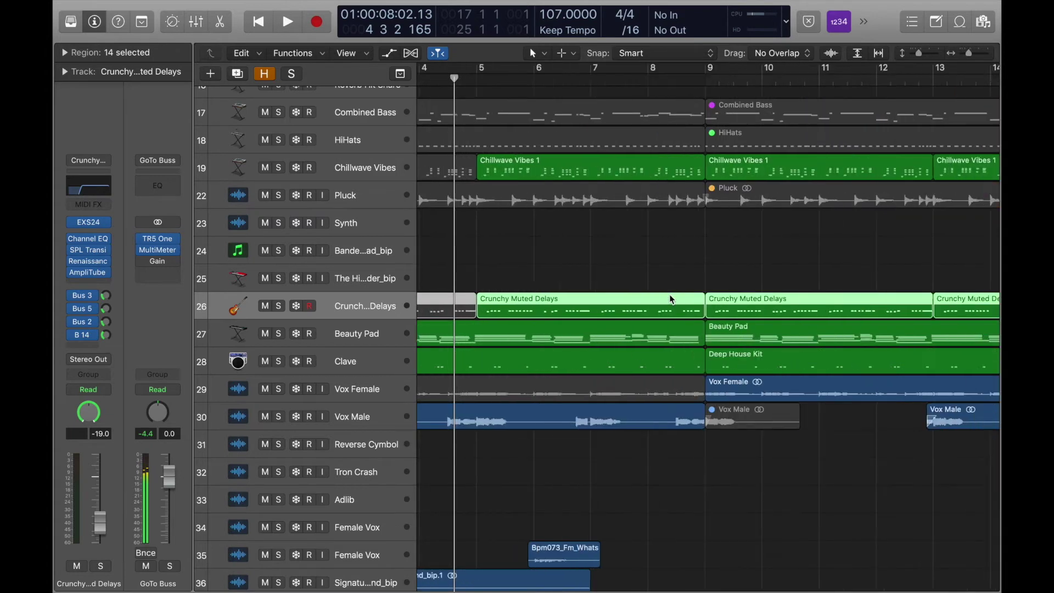
scroll(672, 299, left, 3)
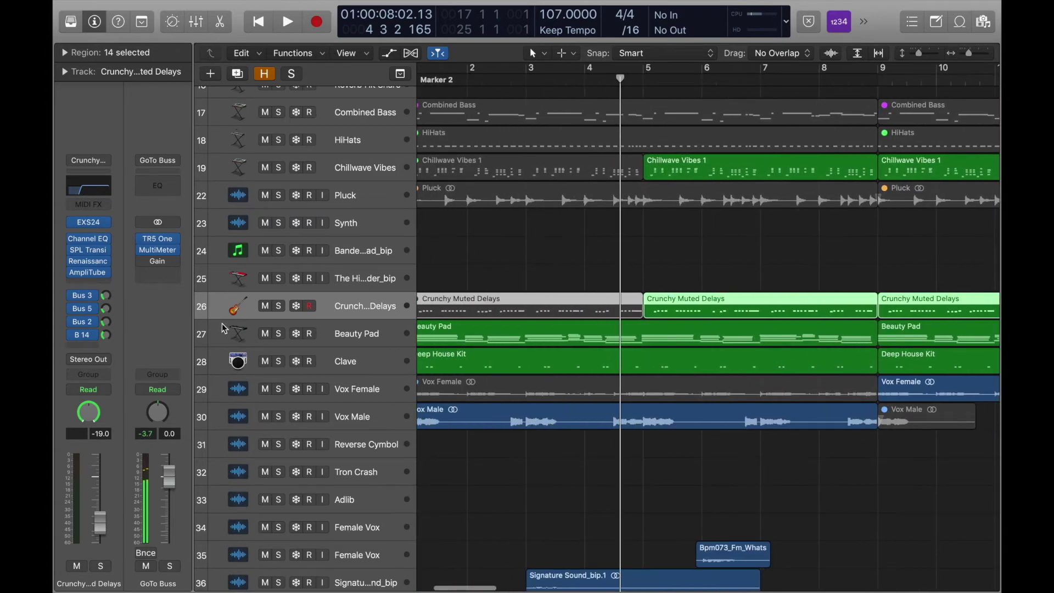
click(71, 27)
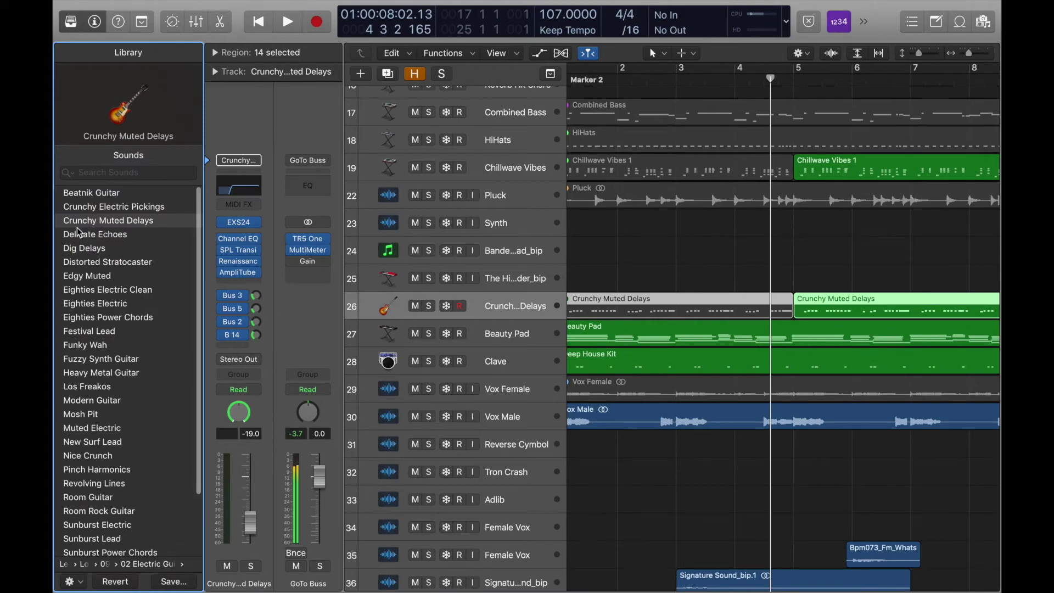
click(71, 26)
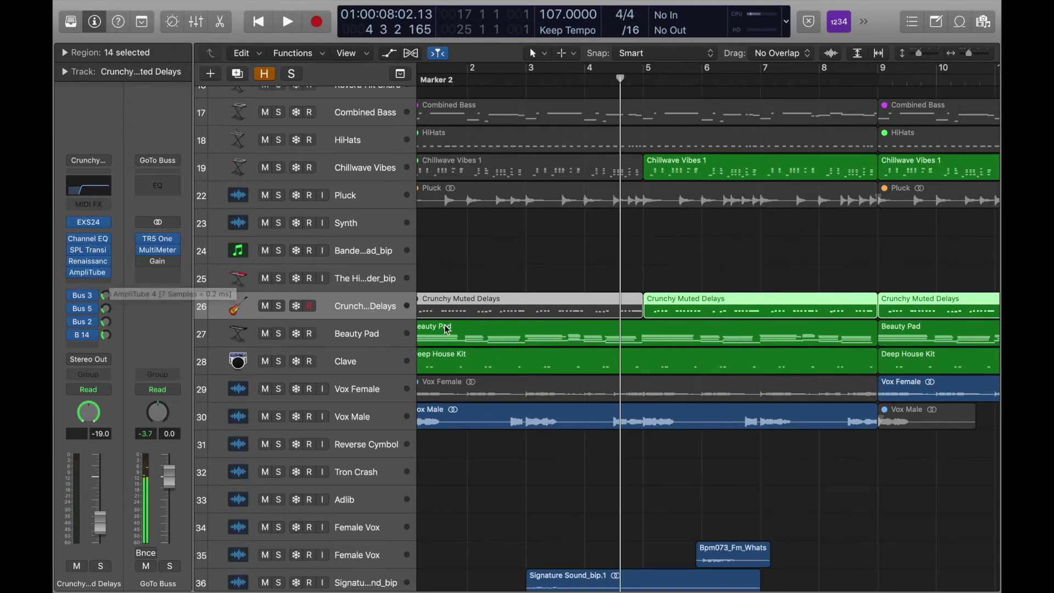
- Enable the bar 17 to 25 cycle, solo Crunchy Muted Delays, and play it before stopping playback
key(super+Left)
key(c)
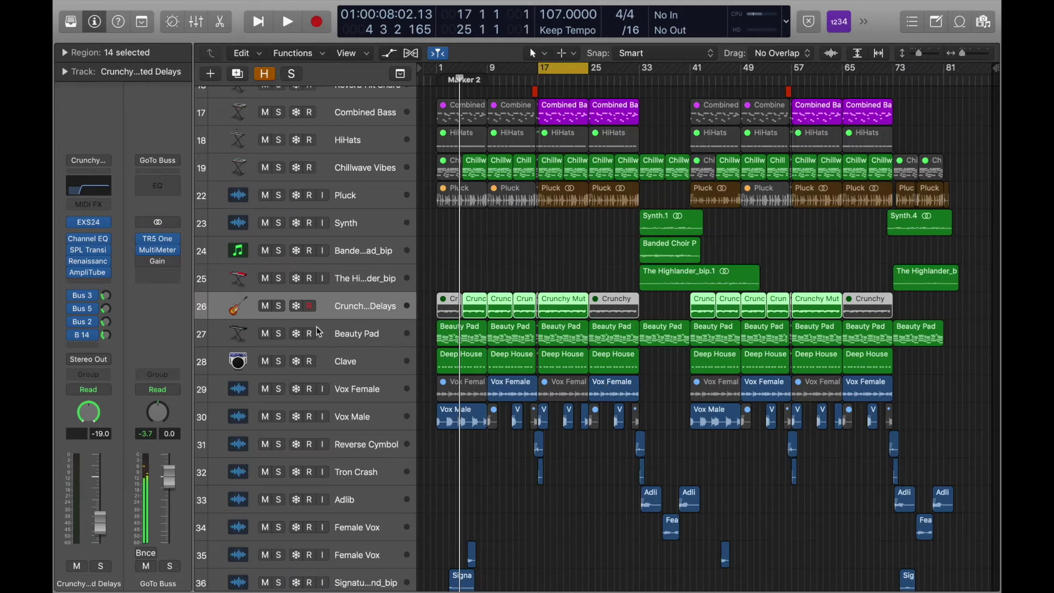
key(s)
key(space)
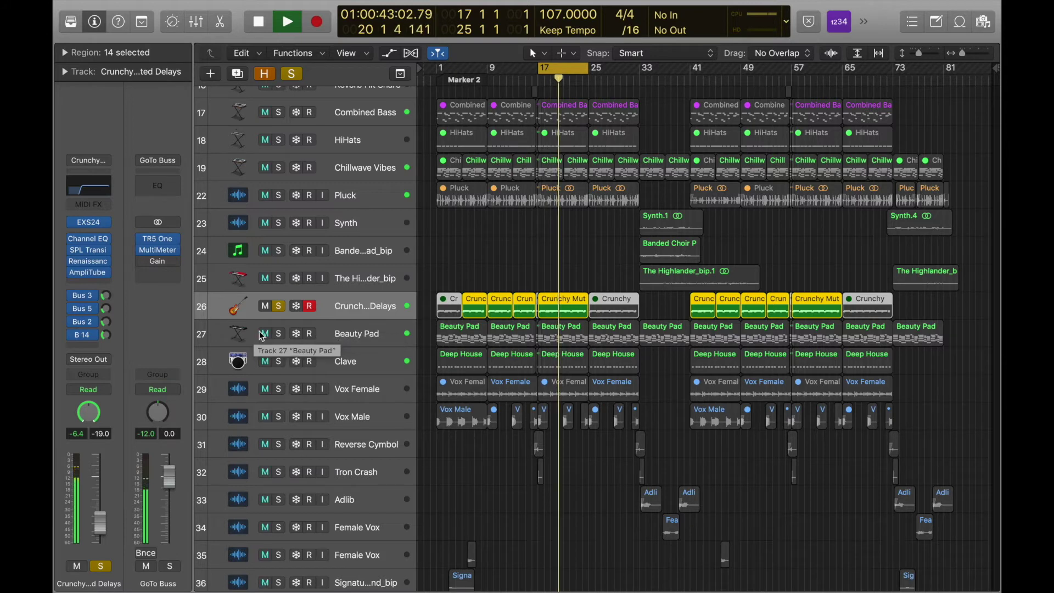
key(space)
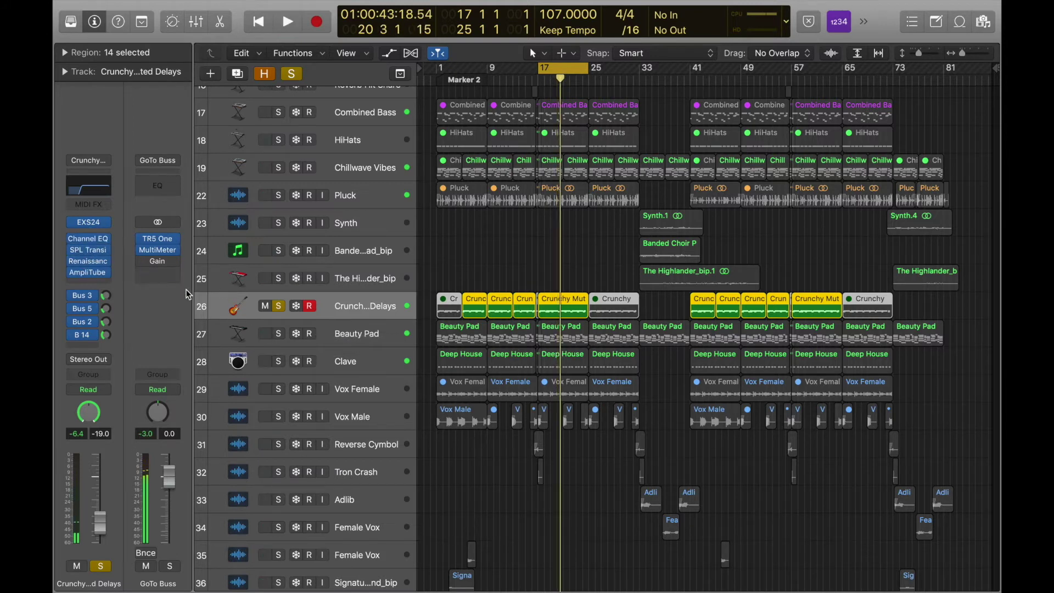
- Examine the Channel EQ and SPL Transient Designer settings on the Crunchy Muted Delays track, closing each plug-in
click(87, 186)
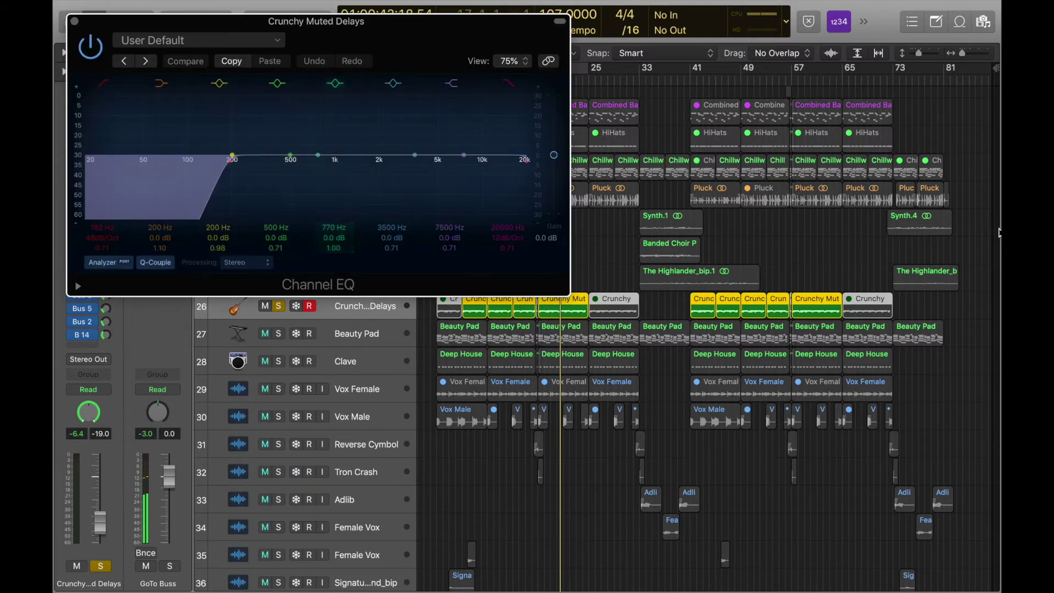
click(75, 21)
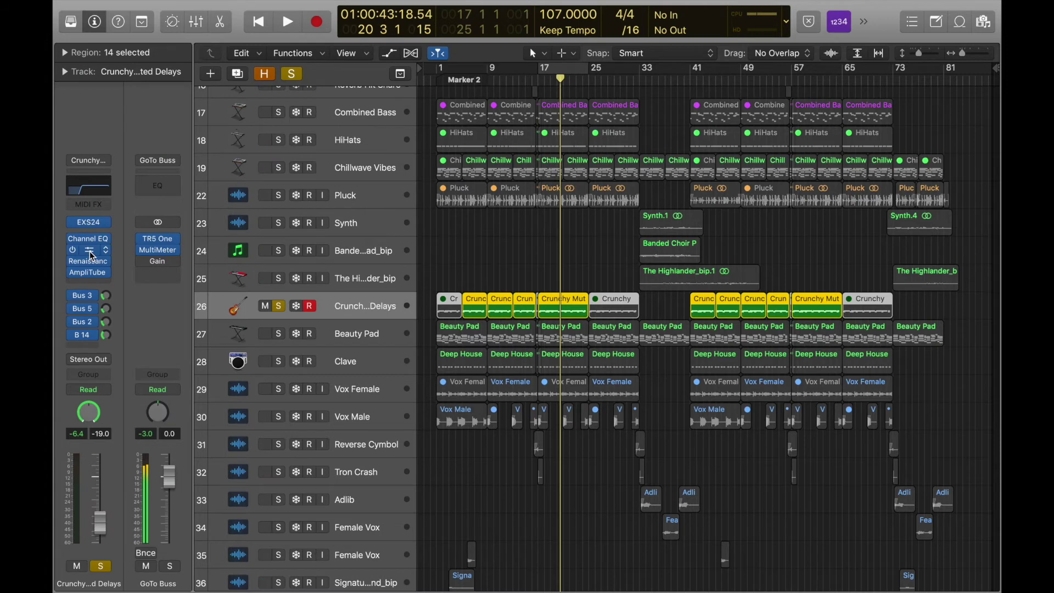
click(90, 253)
drag(206, 22, 469, 72)
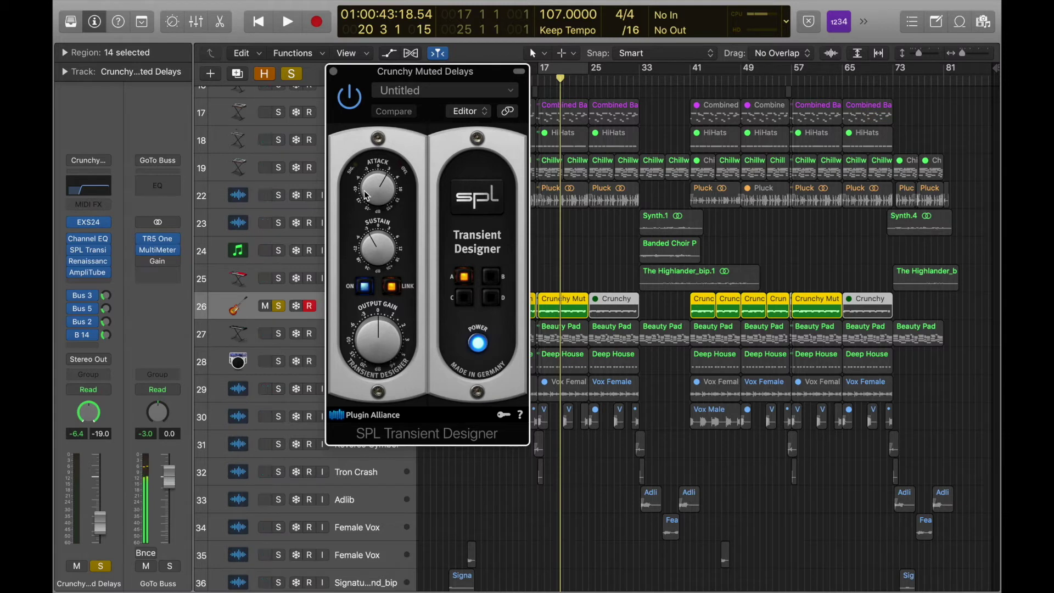
click(334, 73)
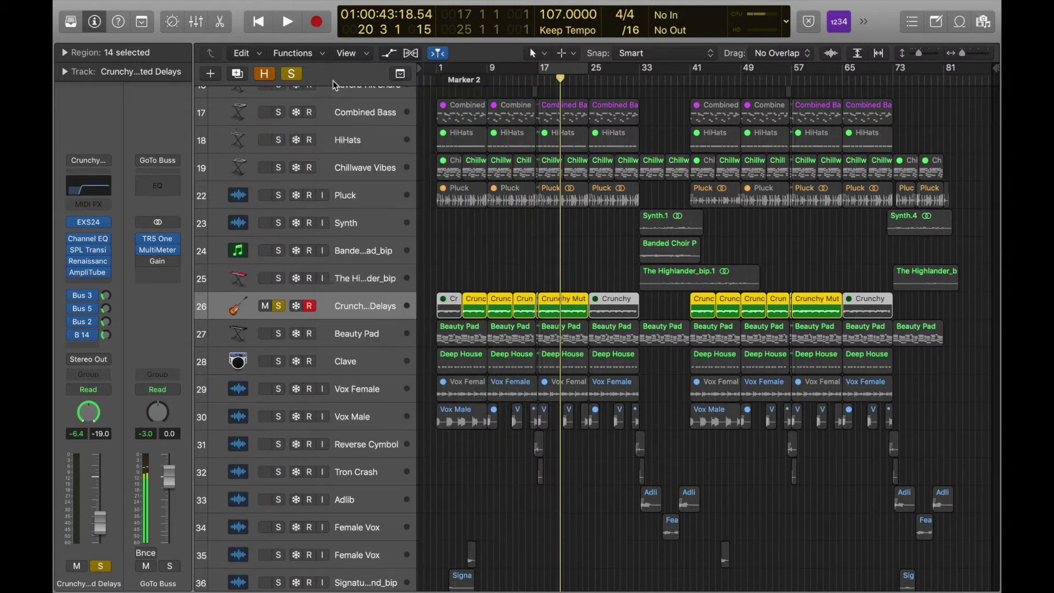
- Check the Renaissance Axx compressor settings on the Crunchy Muted Delays track and close the plug-in
click(87, 260)
drag(240, 25, 631, 110)
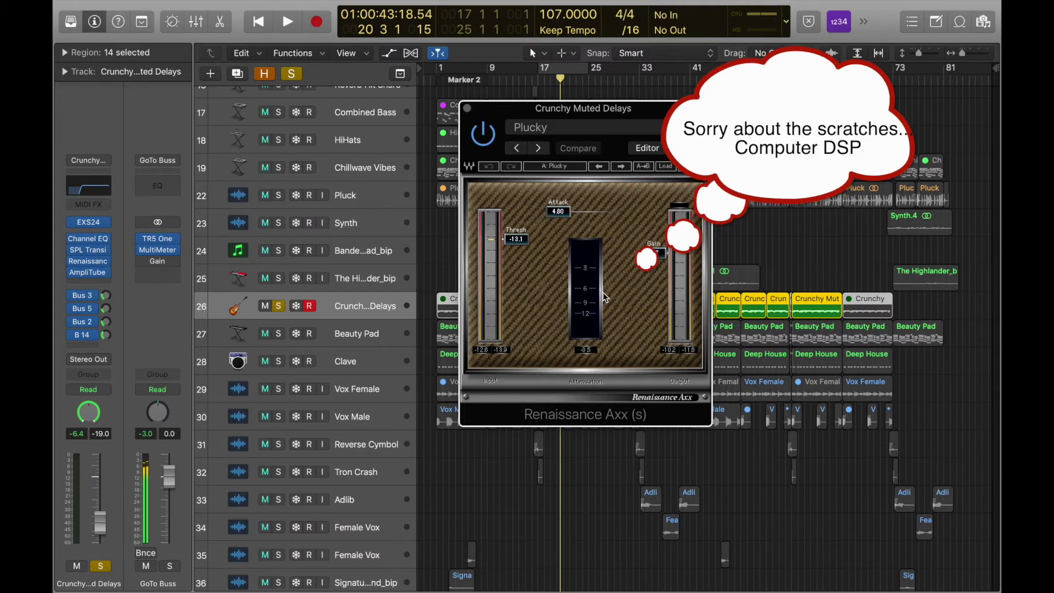
click(468, 109)
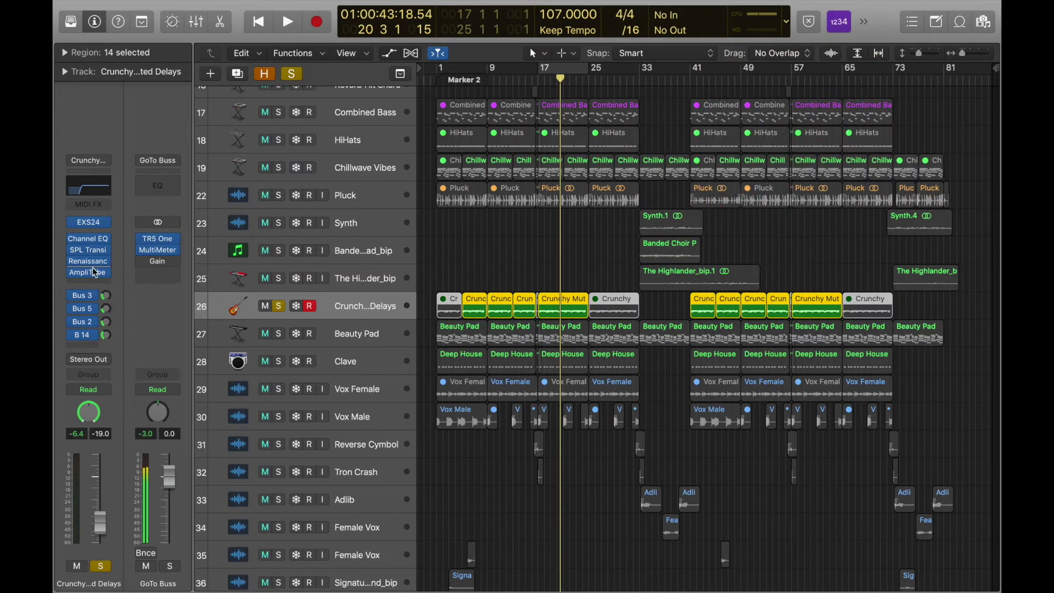
- Bypass AmpliTube on Crunchy Muted Delays, audition the soloed guitar, turn the bar 17 to 25 cycle back on, and stop playback
mouse_move(92, 278)
click(72, 274)
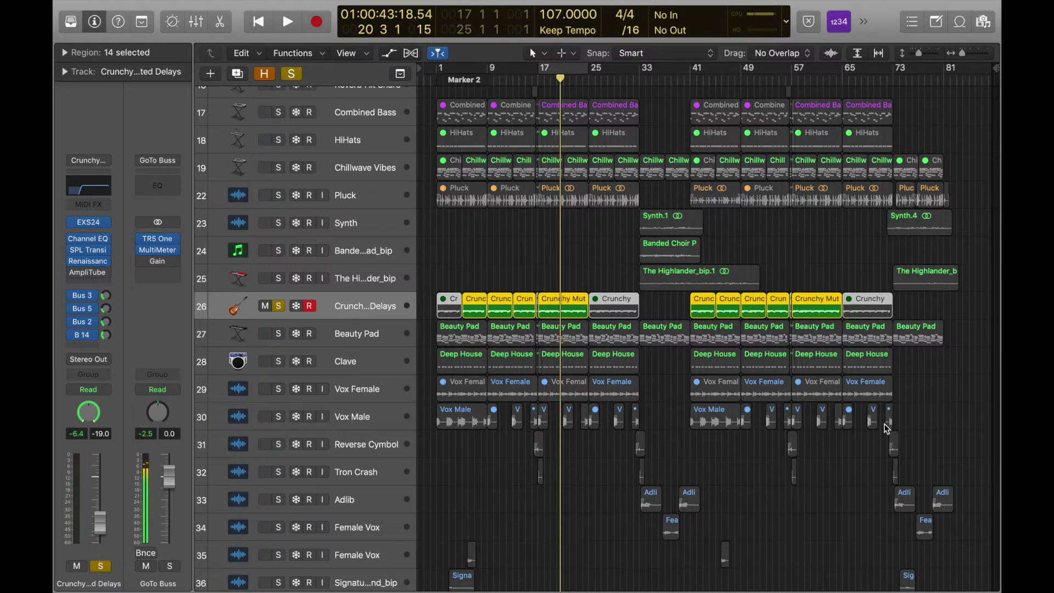
key(space)
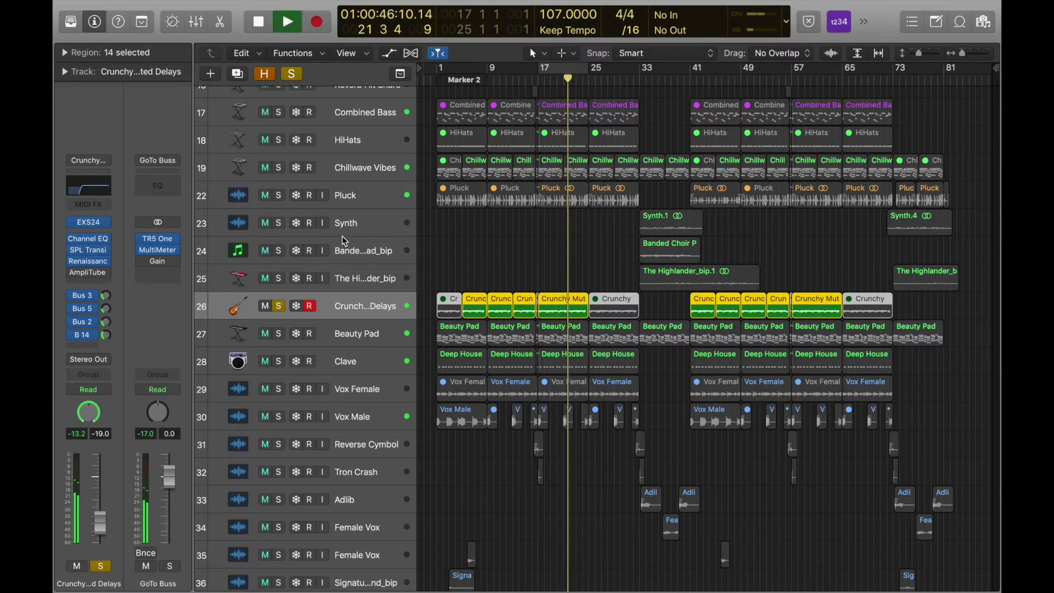
mouse_move(106, 275)
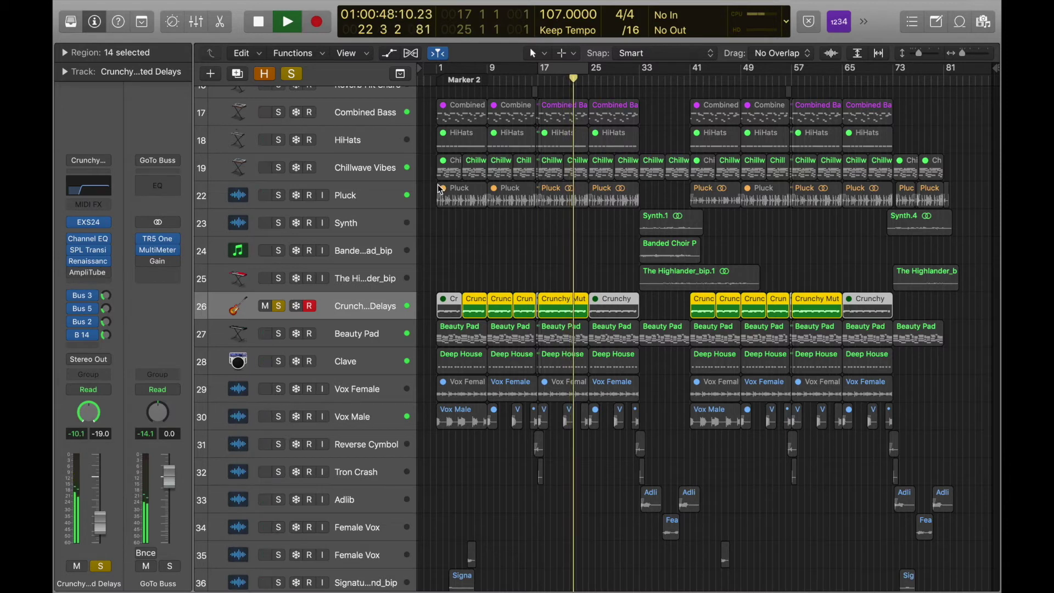
key(c)
key(space)
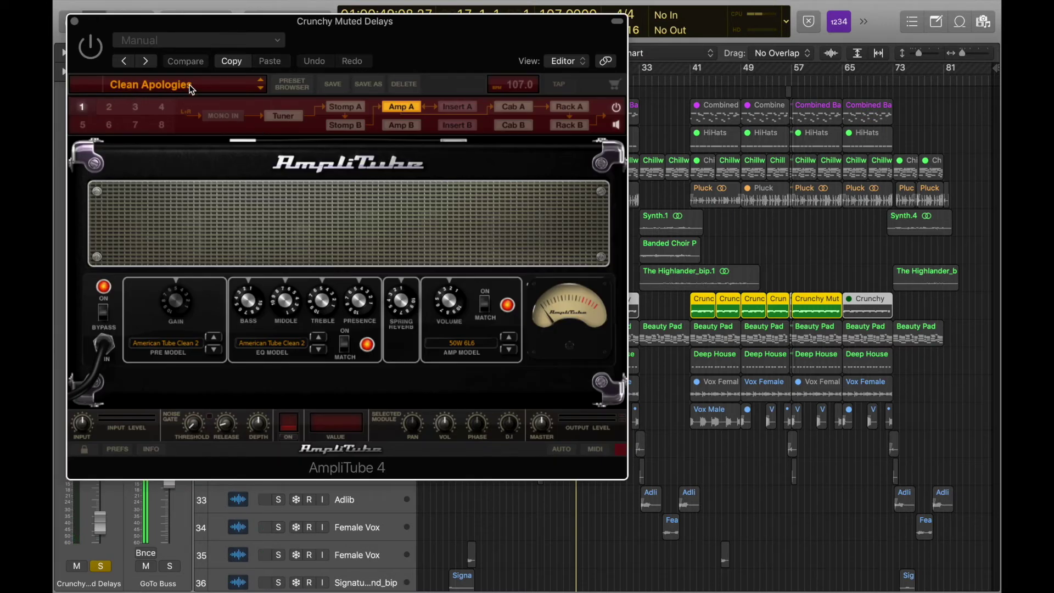
- Examine the Insert A effects in AmpliTube's Clean Apologies preset and close the plug-in
click(475, 110)
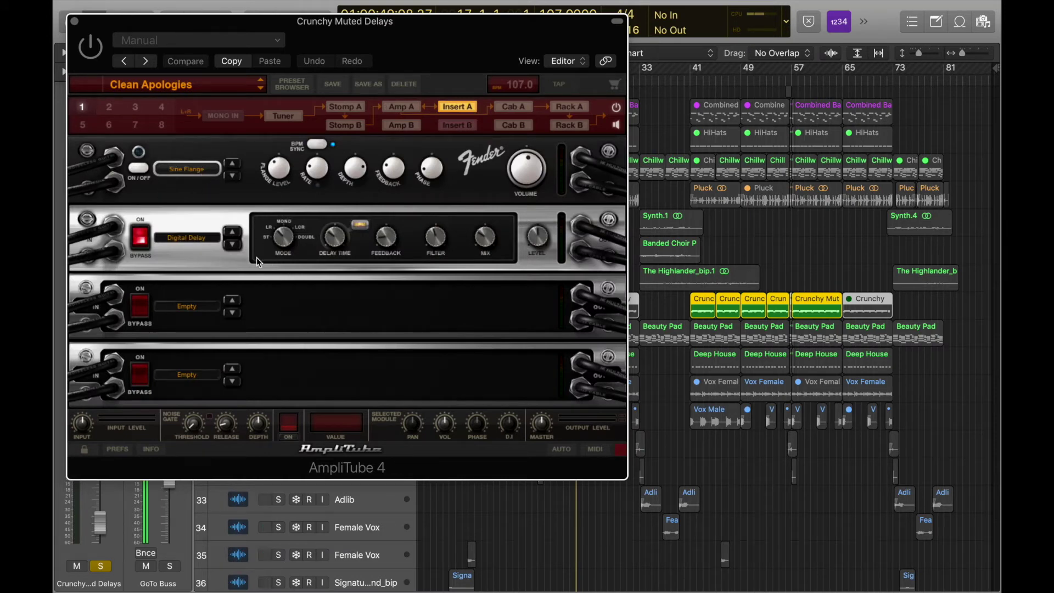
click(75, 21)
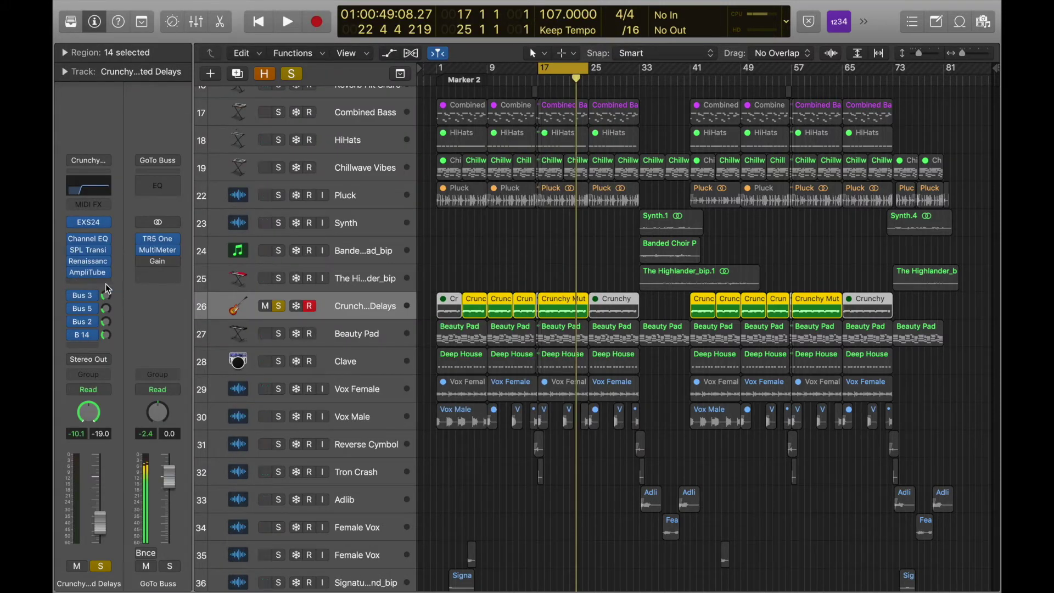
- Play the soloed Crunchy Muted Delays with AmpliTube active, stop playback, and bypass AmpliTube
key(space)
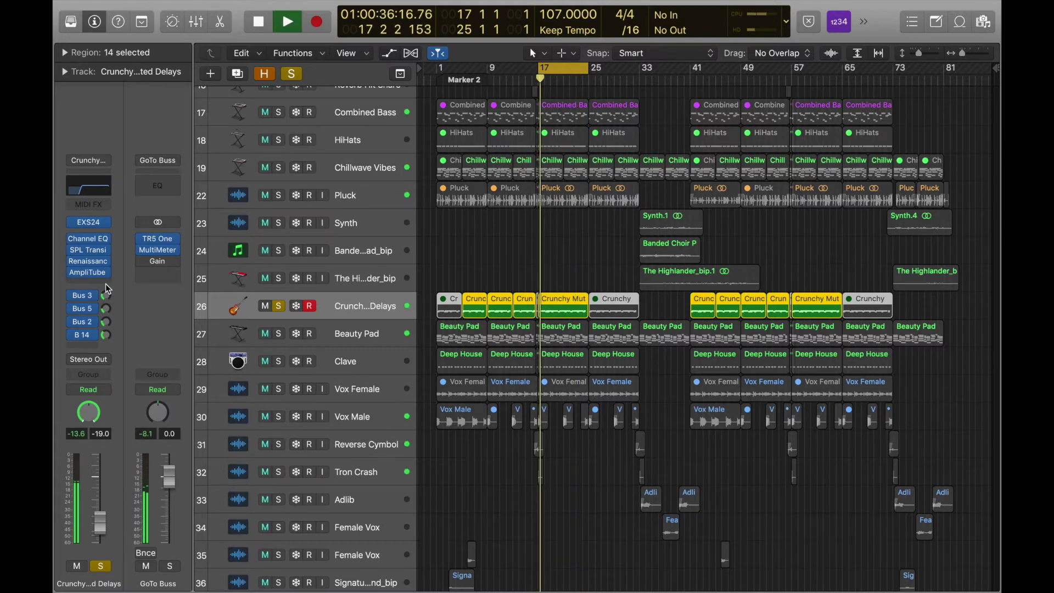
key(space)
click(73, 272)
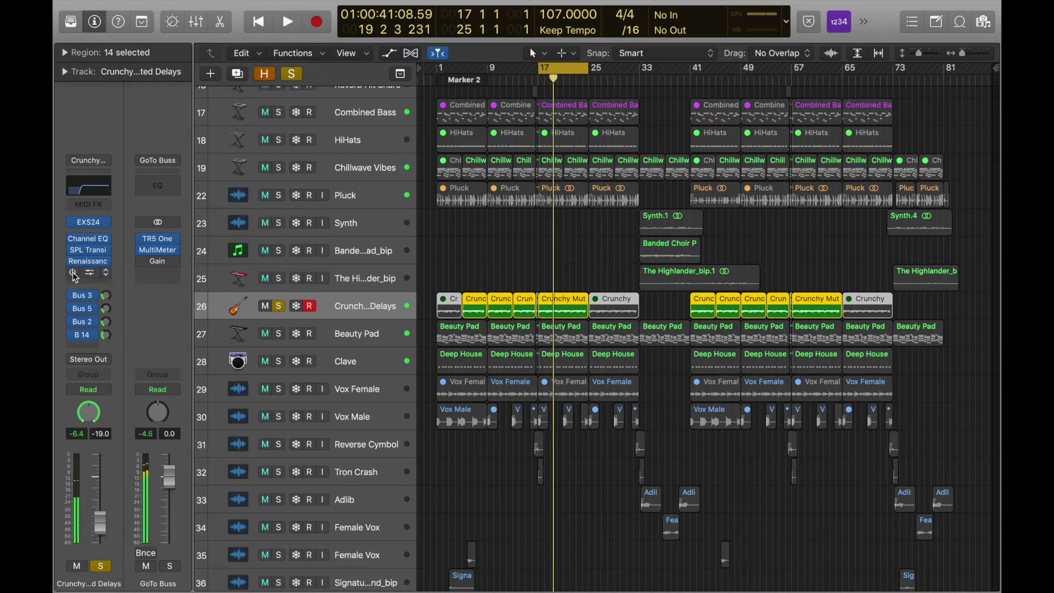
- Play the soloed Crunchy Muted Delays with AmpliTube bypassed, stop playback, and bring up the AmpliTube window
key(space)
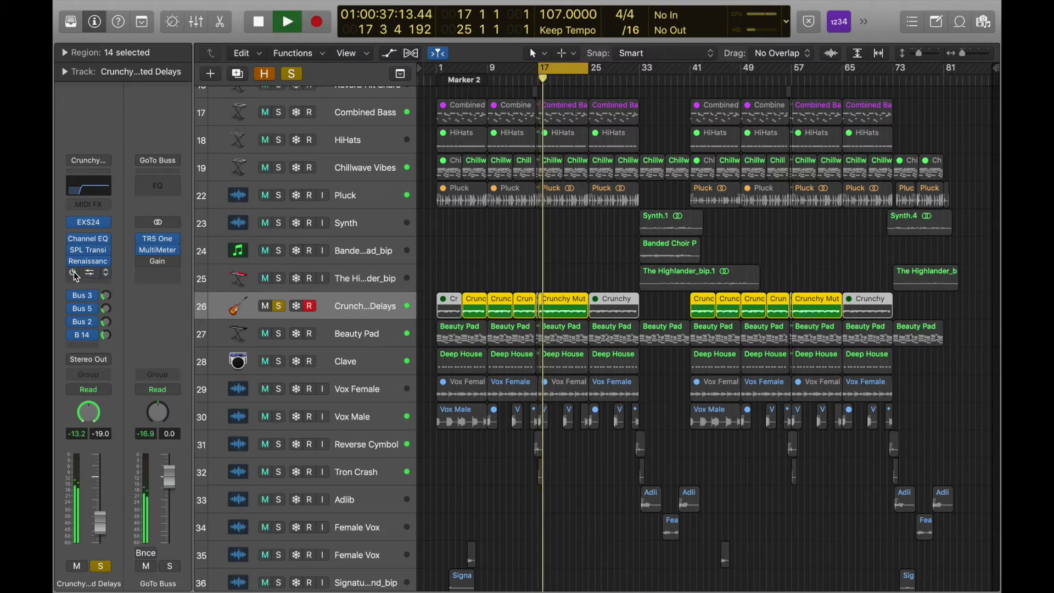
key(space)
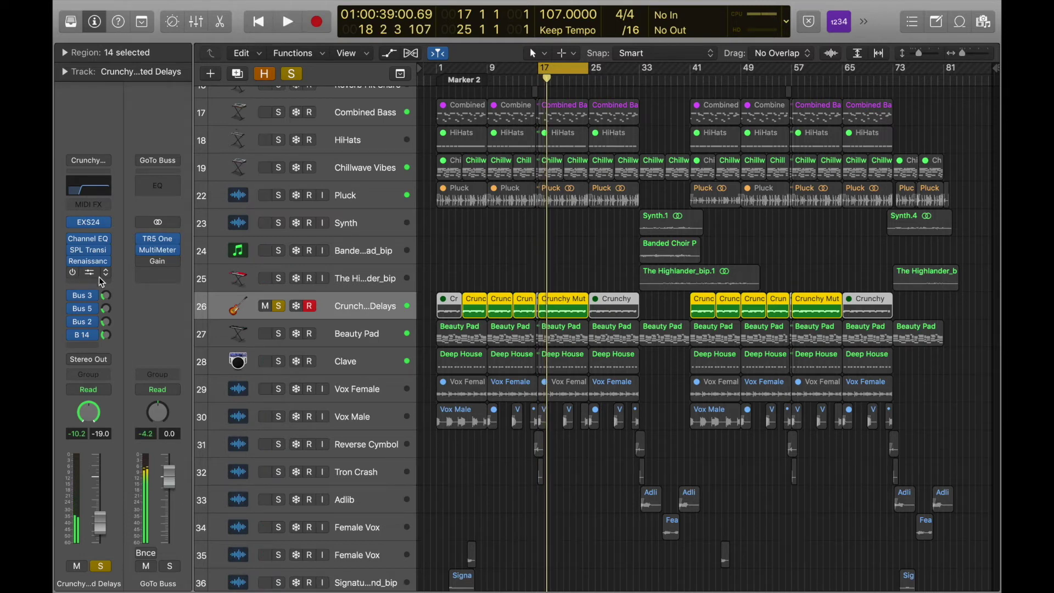
click(88, 273)
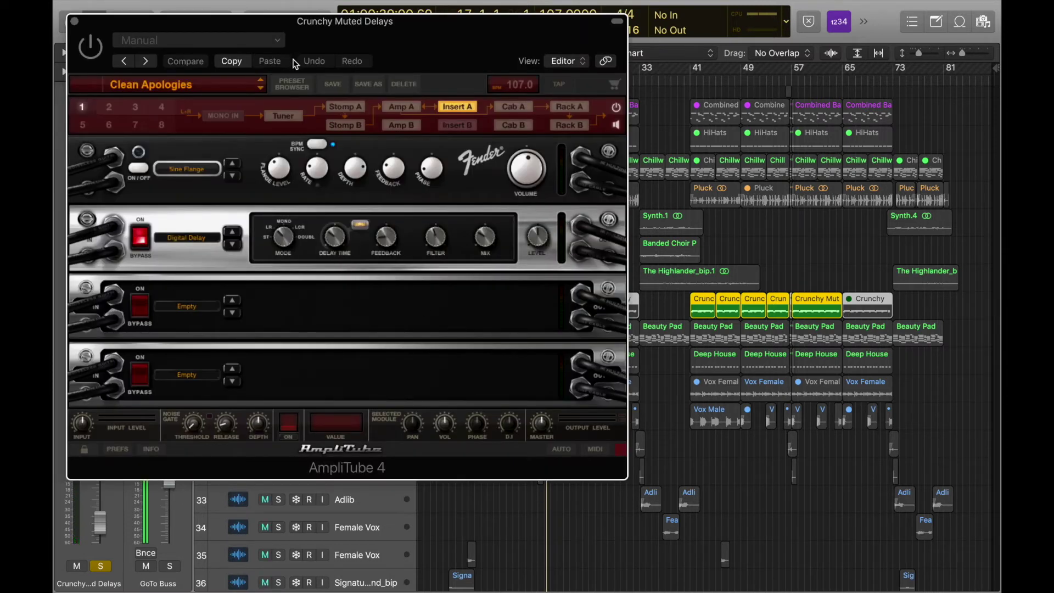
drag(306, 37, 449, 63)
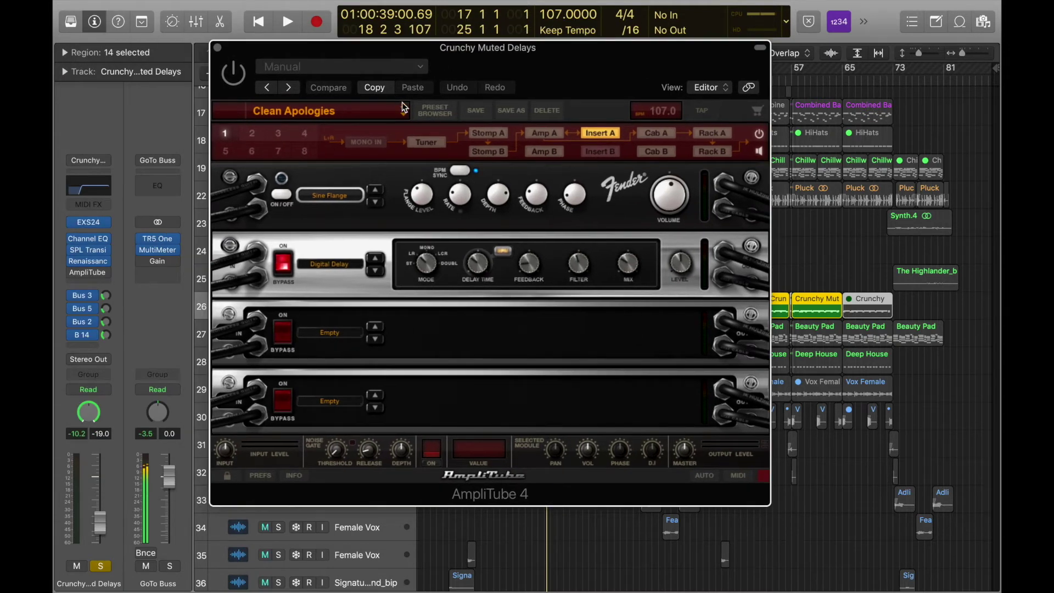
- Browse AmpliTube's presets through the AmpliTube 4 British Collection, view the Amp A module, and close the plug-in
click(307, 115)
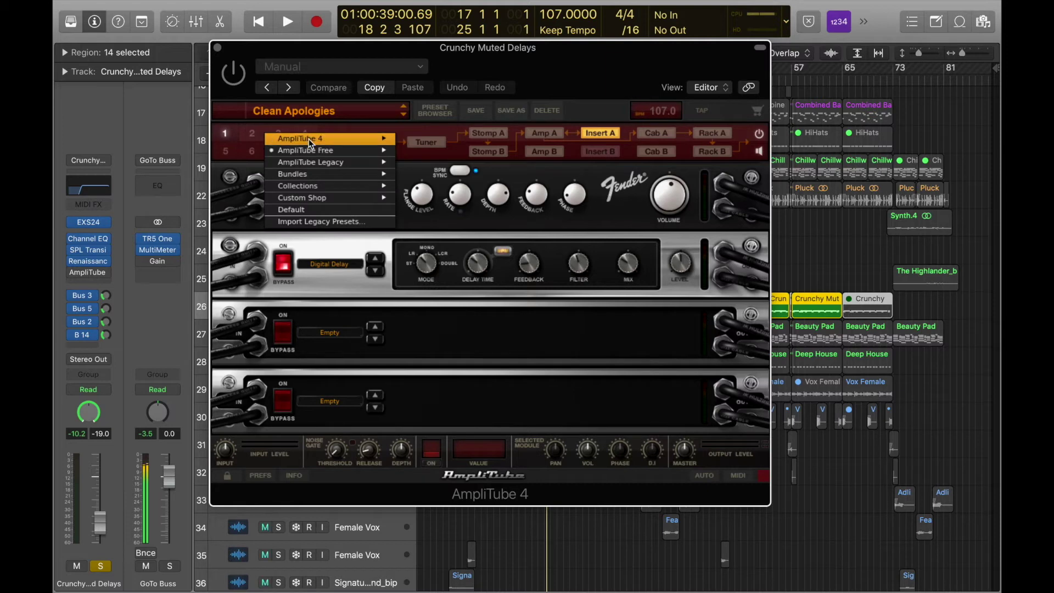
mouse_move(309, 139)
mouse_move(434, 138)
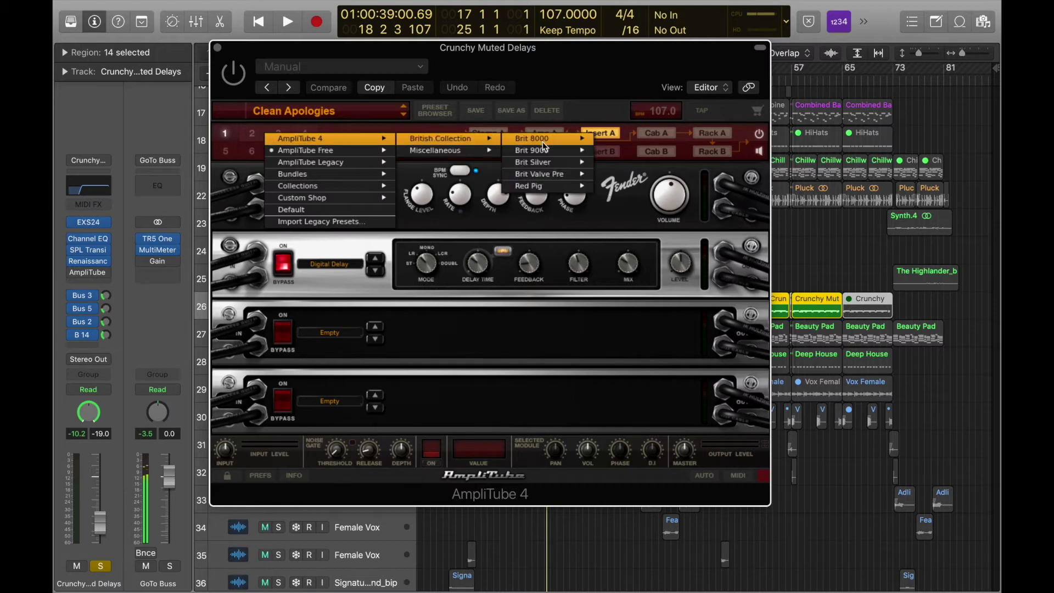
mouse_move(543, 142)
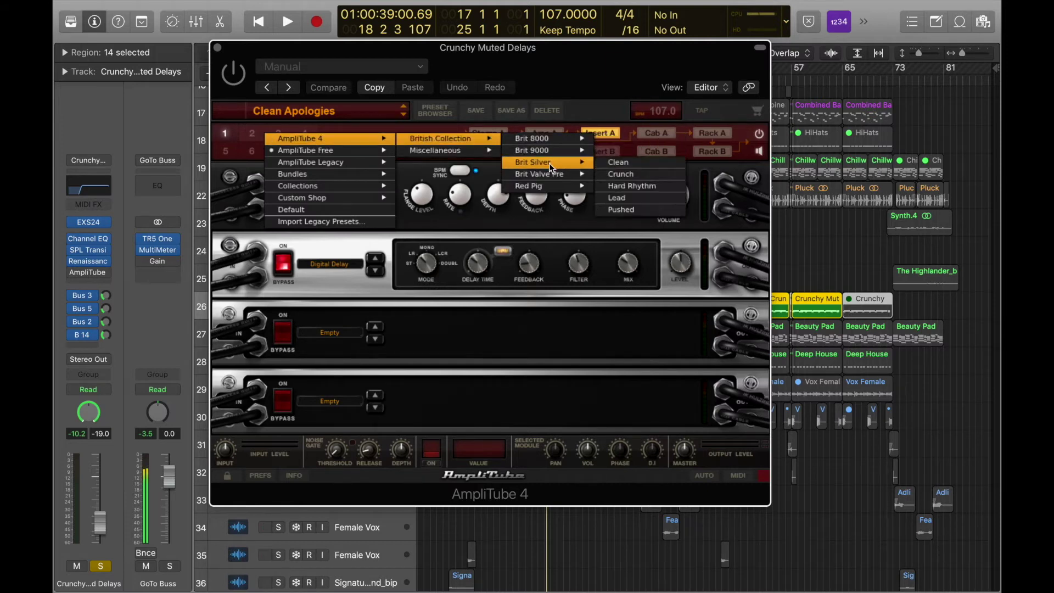
mouse_move(473, 149)
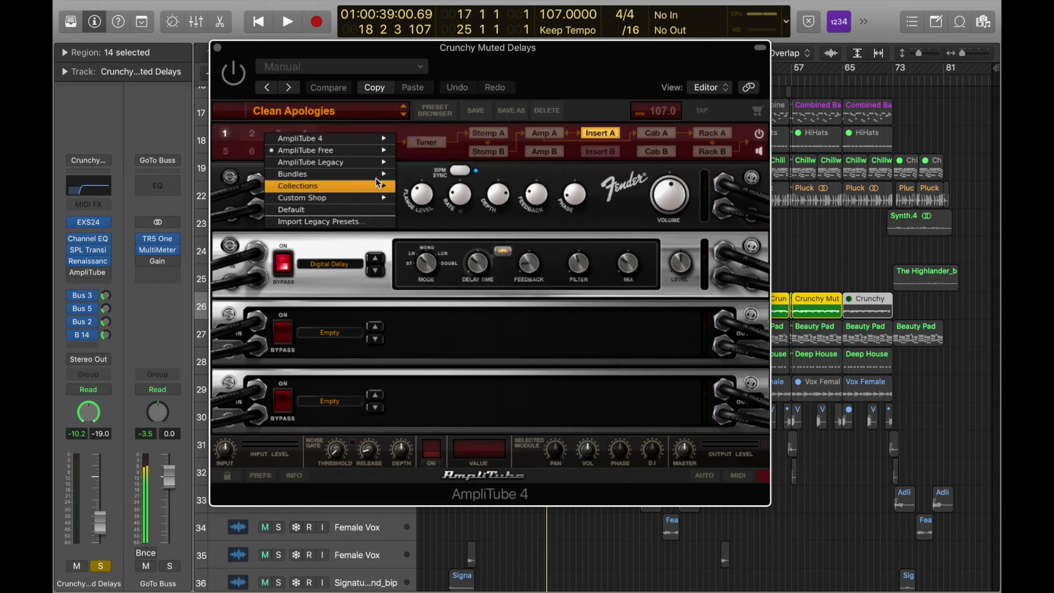
click(543, 135)
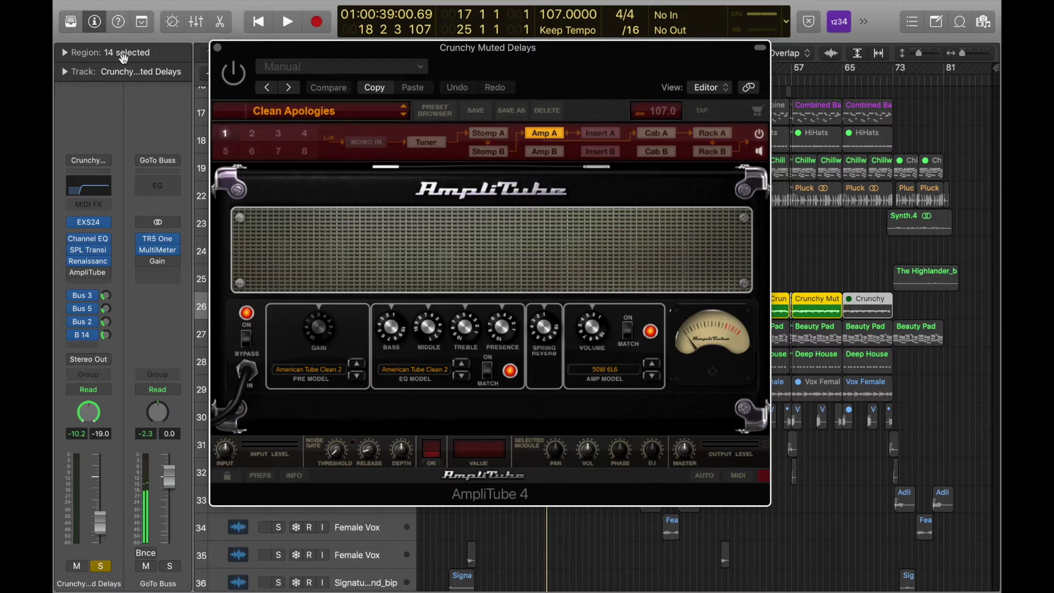
click(218, 49)
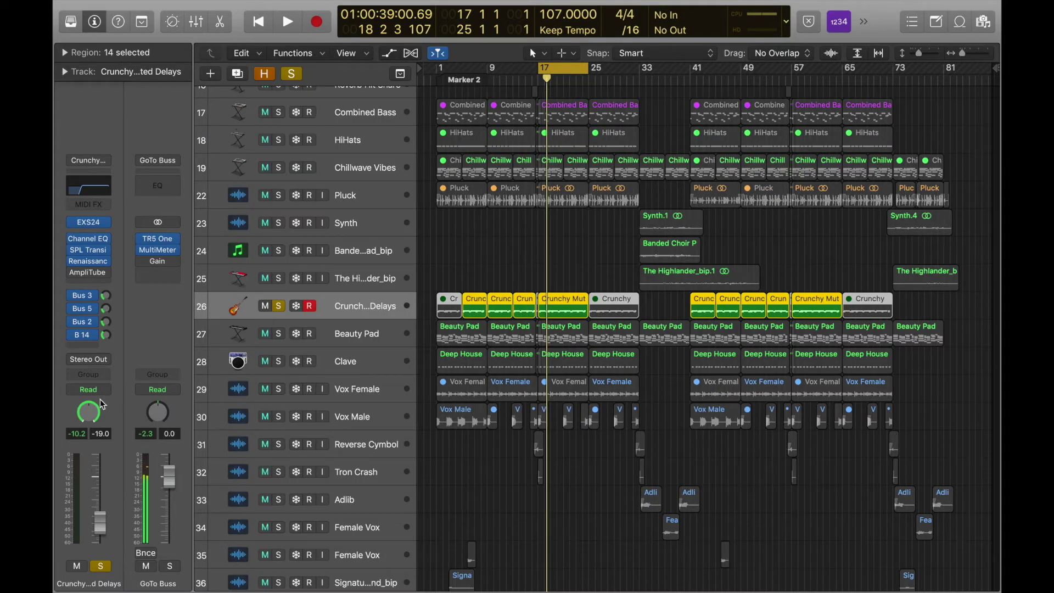
- Inspect the destination channel strips of the Bus 3, Bus 5, Bus 2 and Bus 14 sends on Crunchy Muted Delays
mouse_move(77, 274)
click(72, 273)
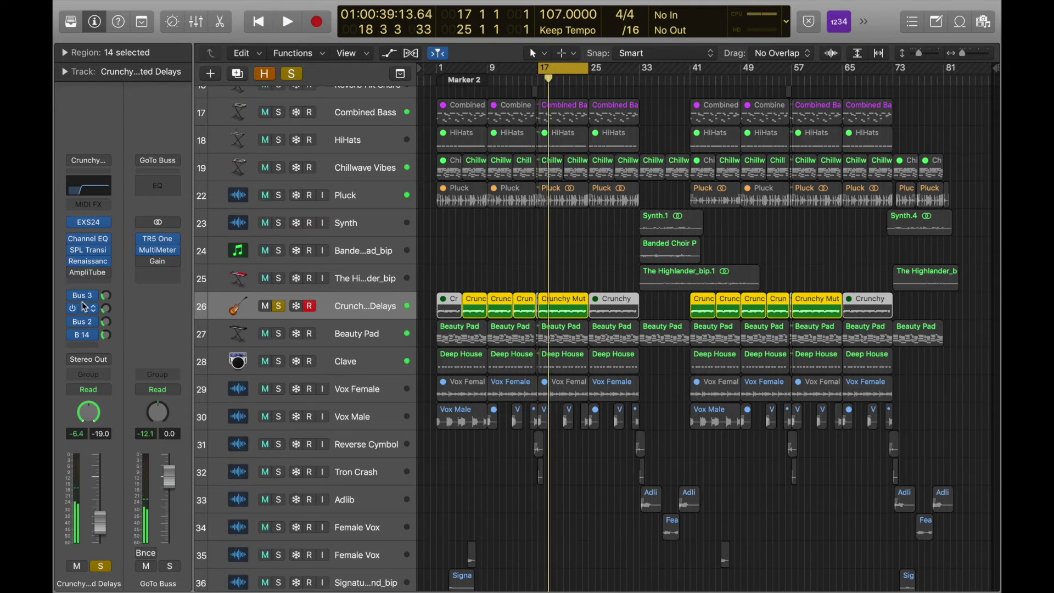
click(83, 308)
click(130, 341)
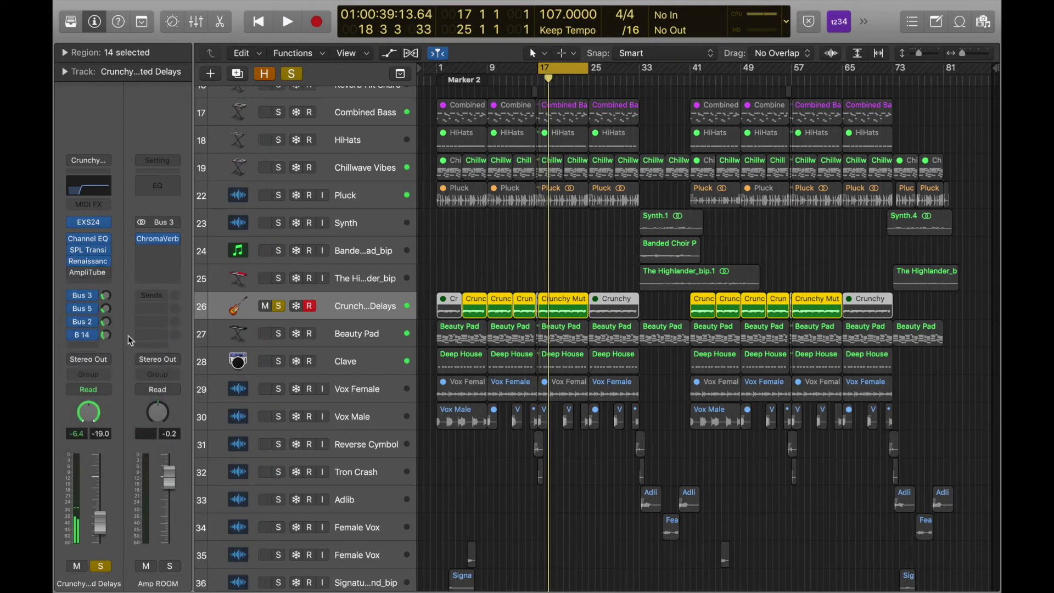
click(97, 318)
click(137, 411)
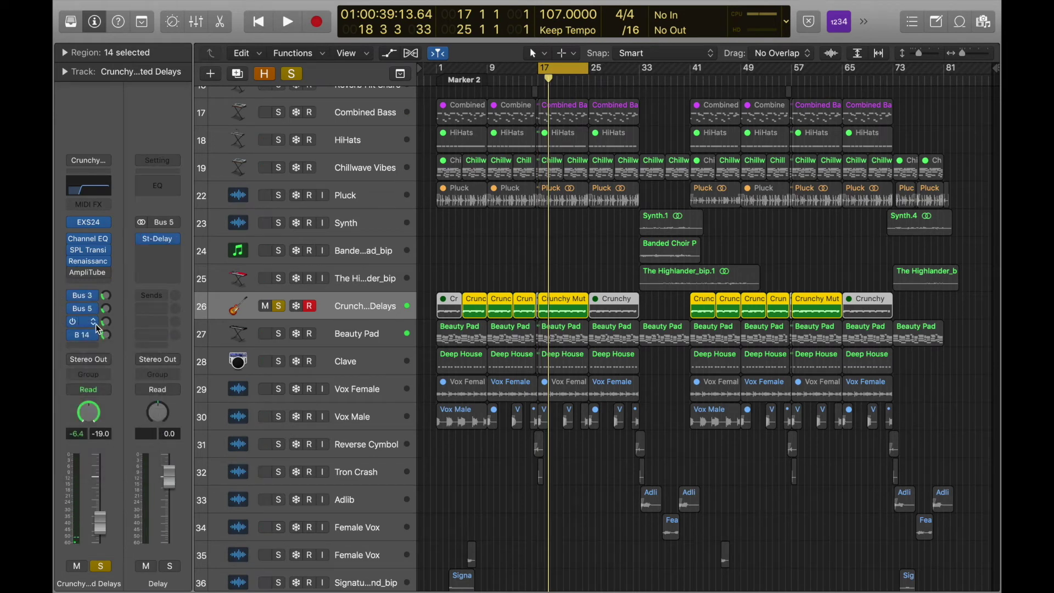
click(86, 323)
click(54, 313)
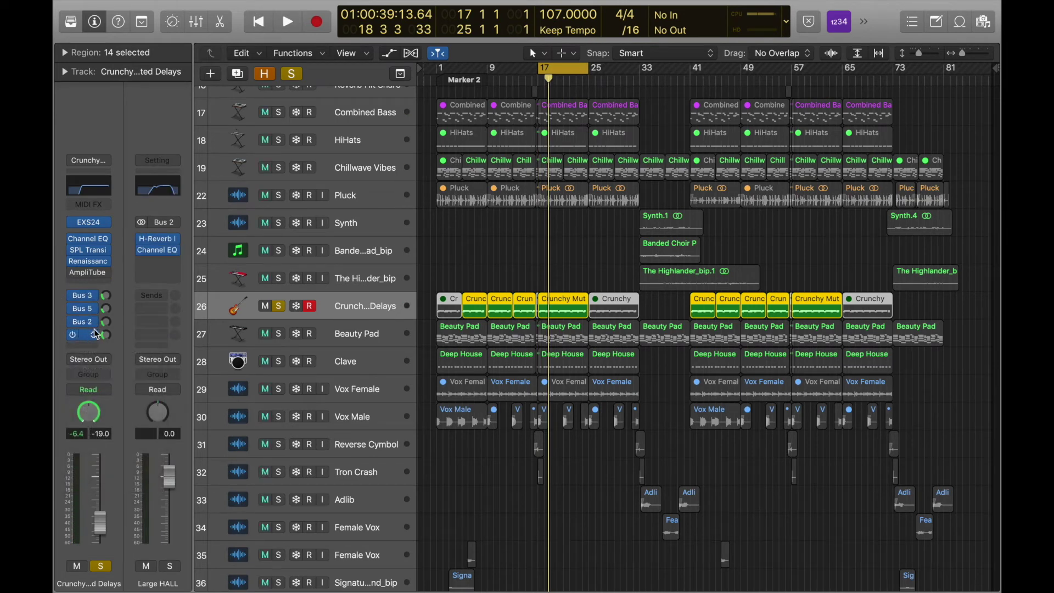
click(88, 336)
click(53, 317)
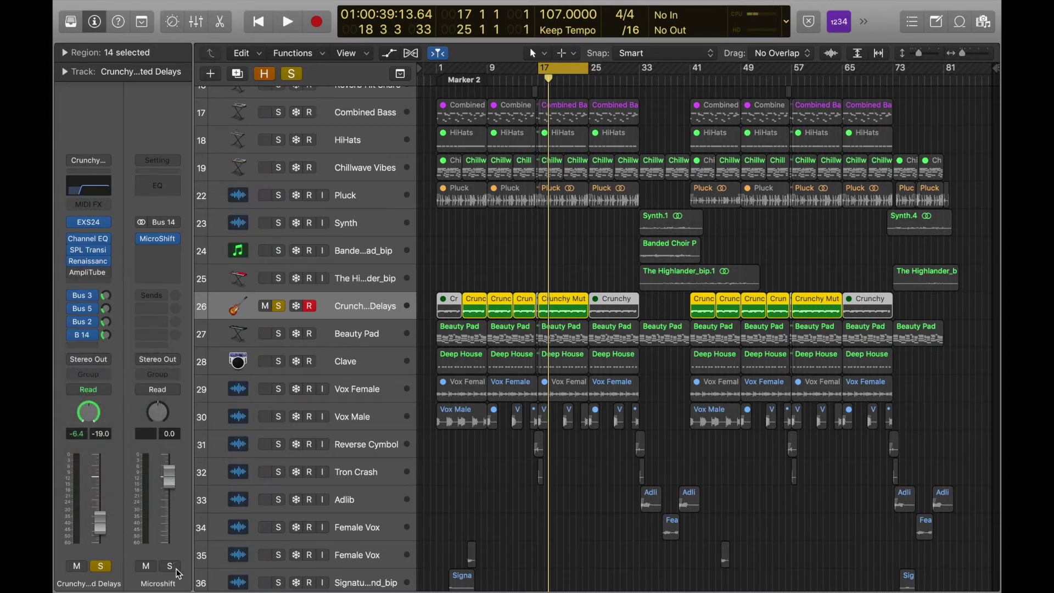
- Open MicroShift, solo its Bus 14 channel, and audition the guitar while turning AmpliTube back on, stopping playback at the end
mouse_move(168, 244)
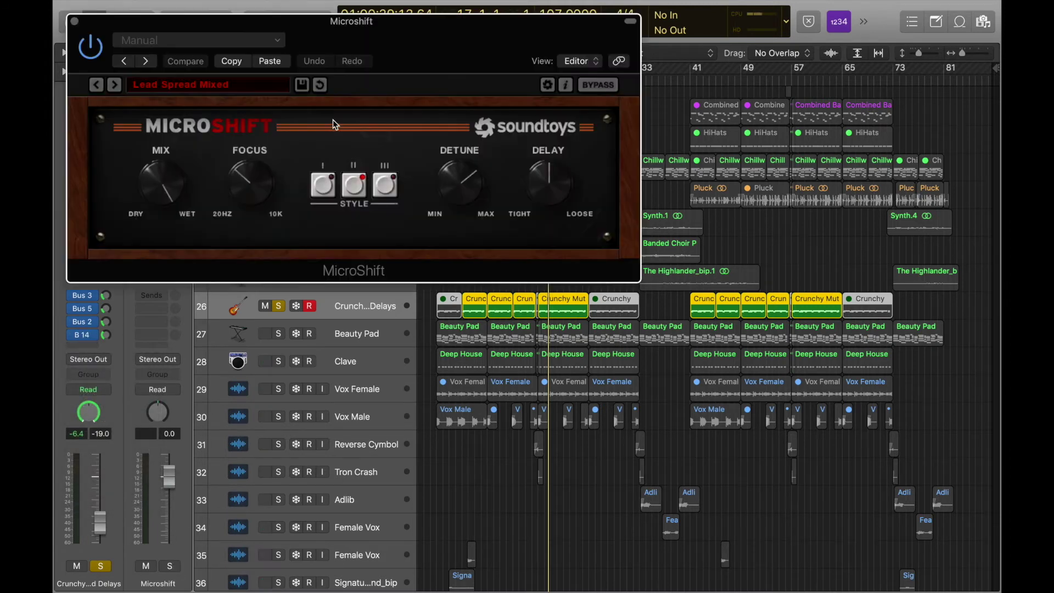
drag(424, 45, 670, 144)
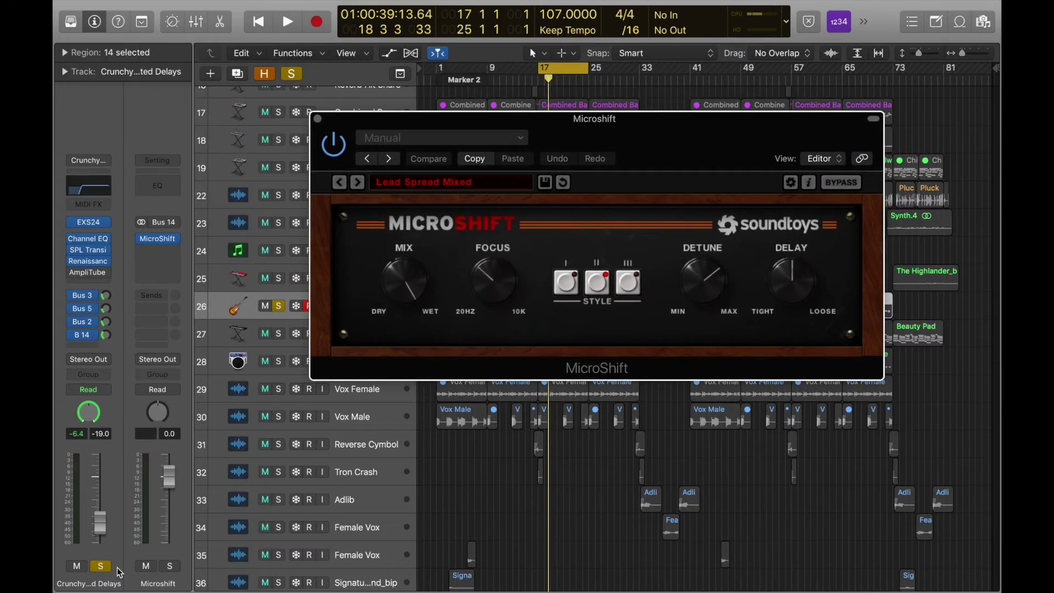
click(170, 567)
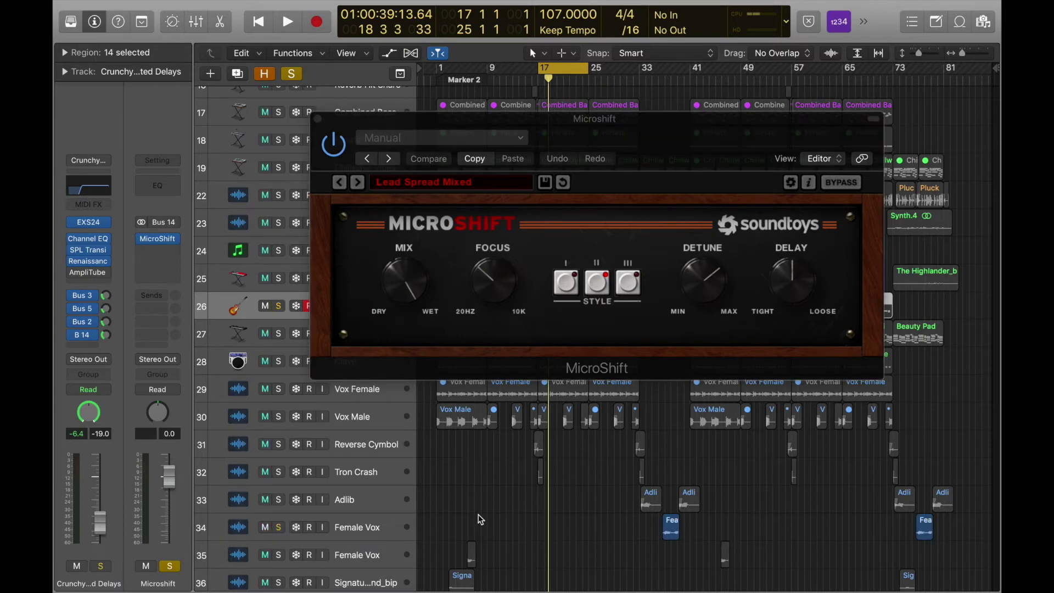
key(space)
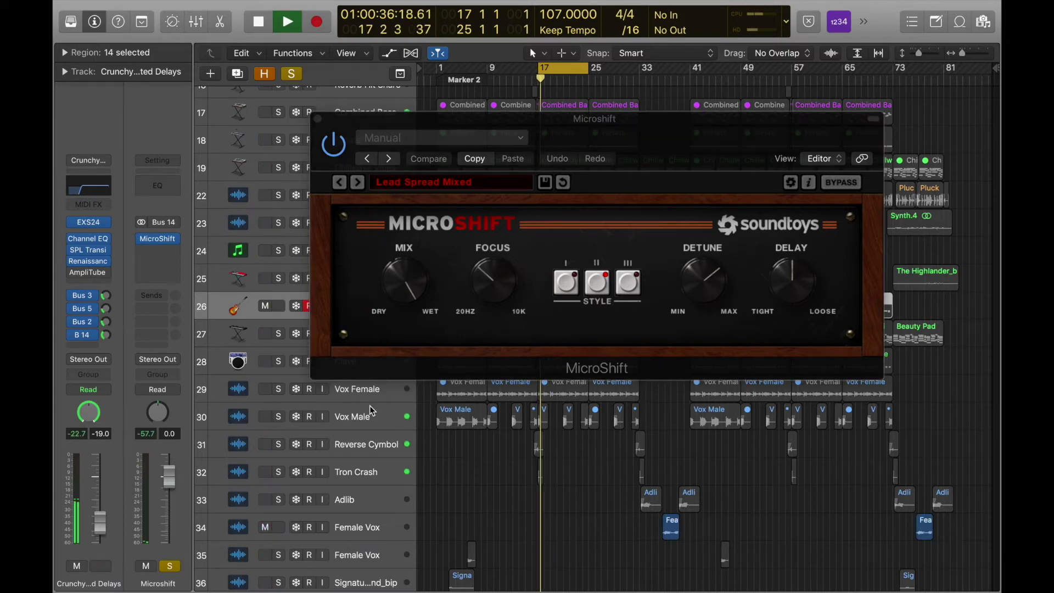
click(71, 272)
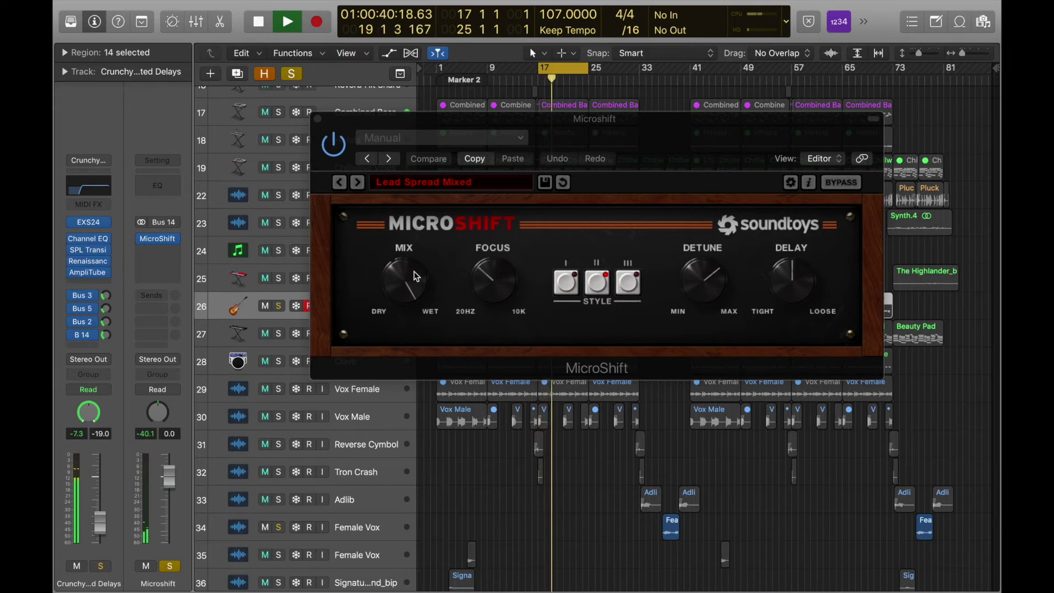
key(space)
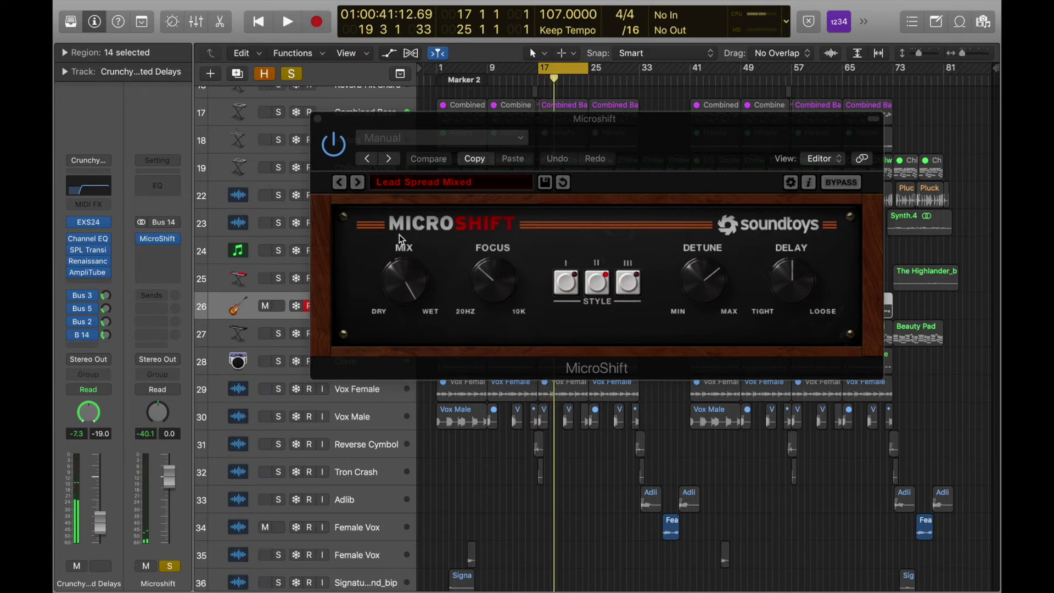
- Compare the guitar with MicroShift bypassed and active during playback, leave it active, and close the plug-in
click(341, 146)
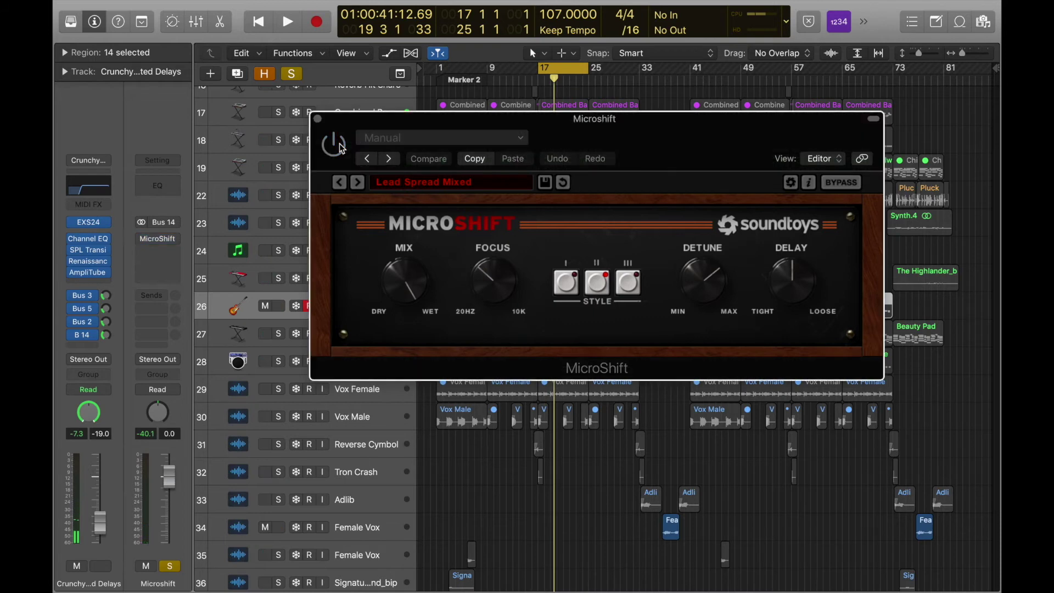
key(space)
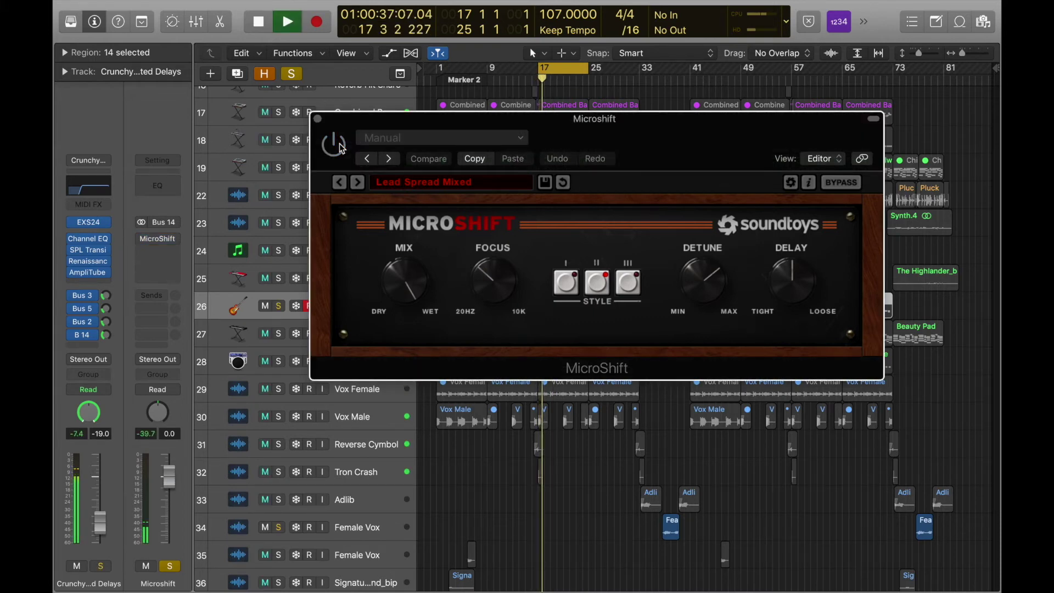
click(340, 146)
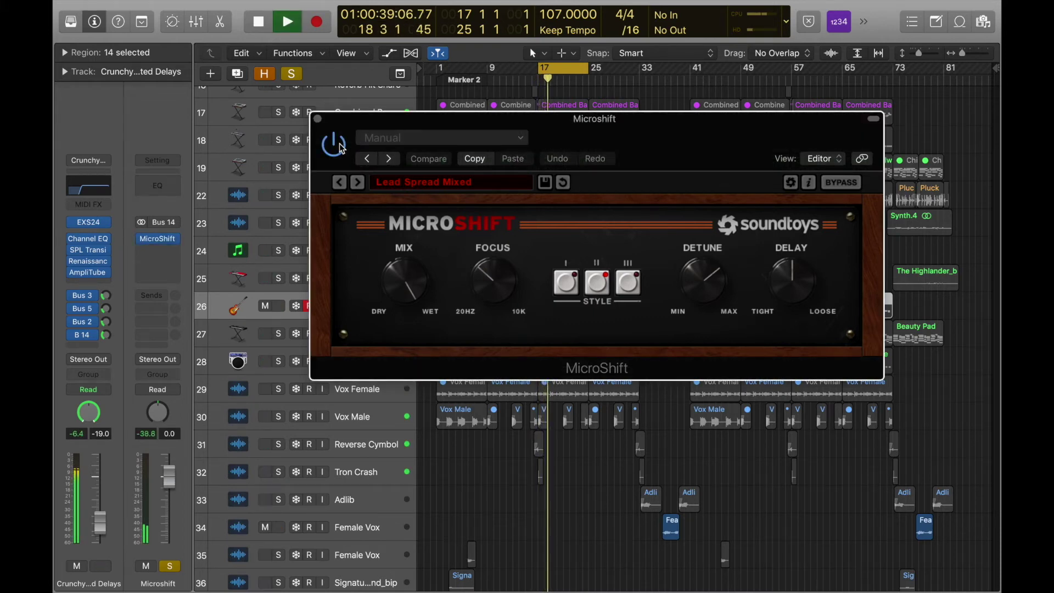
key(space)
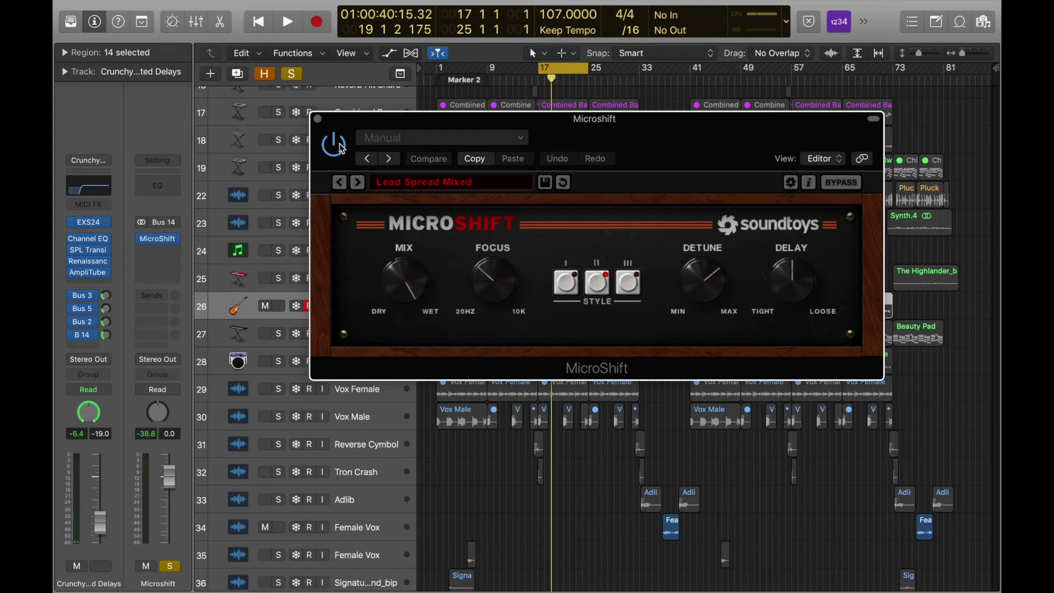
click(317, 118)
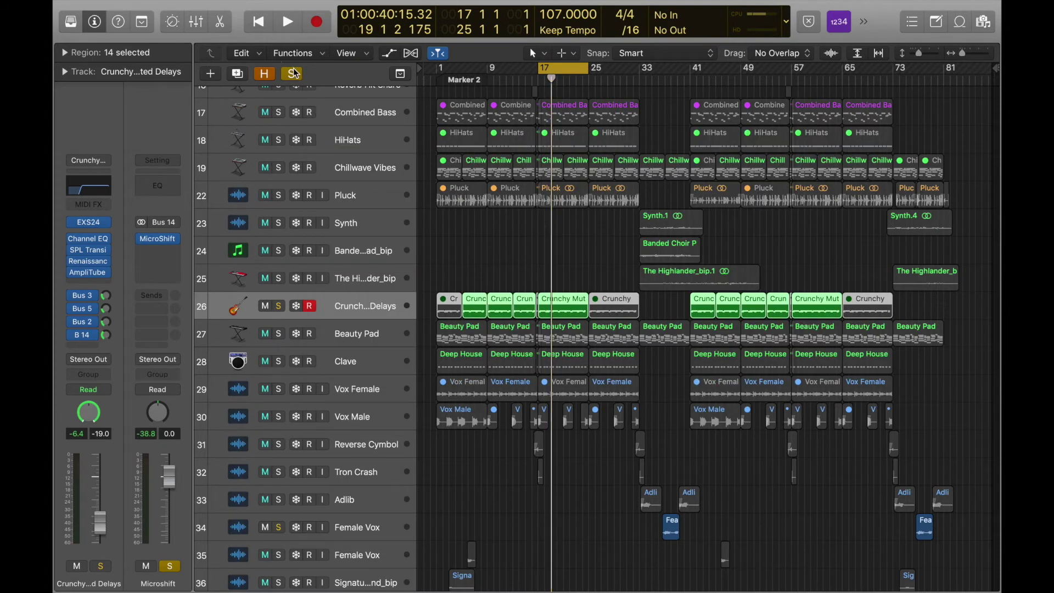
- Solo only the Clave track, play it, and check its Deep House Kit patch in the Library
click(294, 74)
click(557, 359)
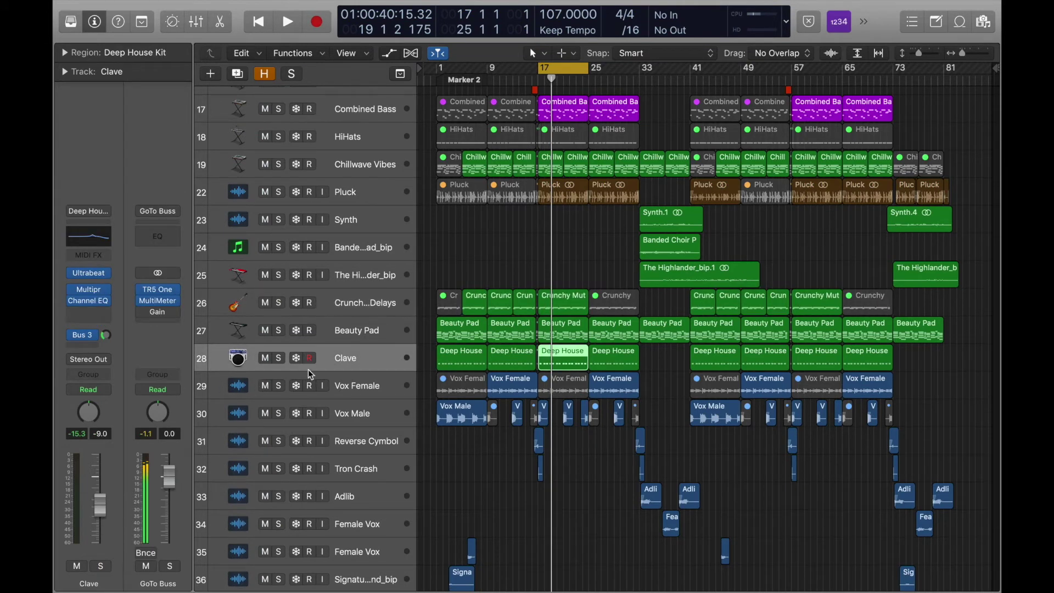
click(279, 359)
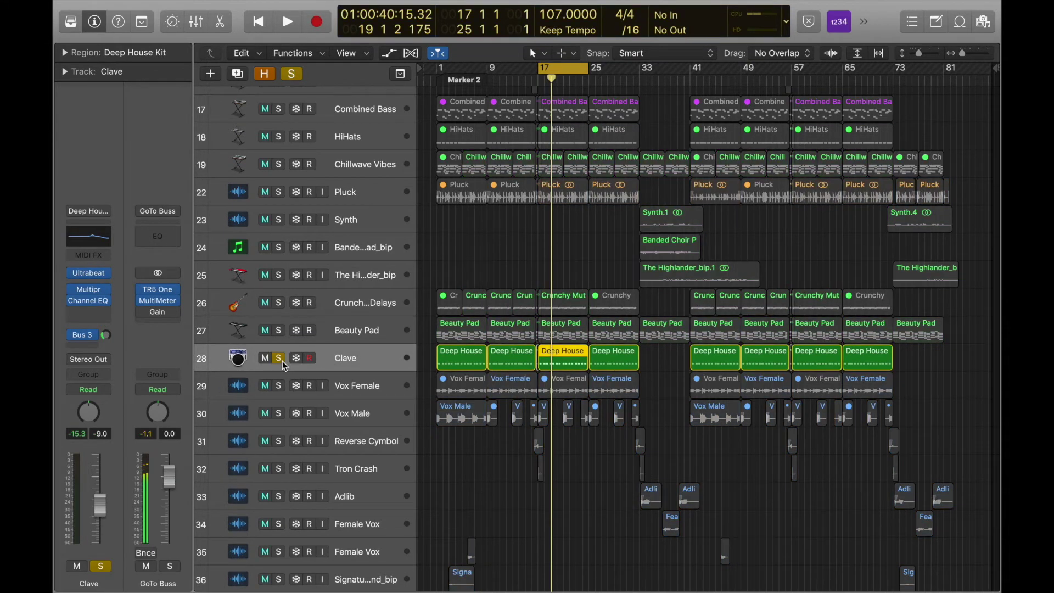
key(shift+space)
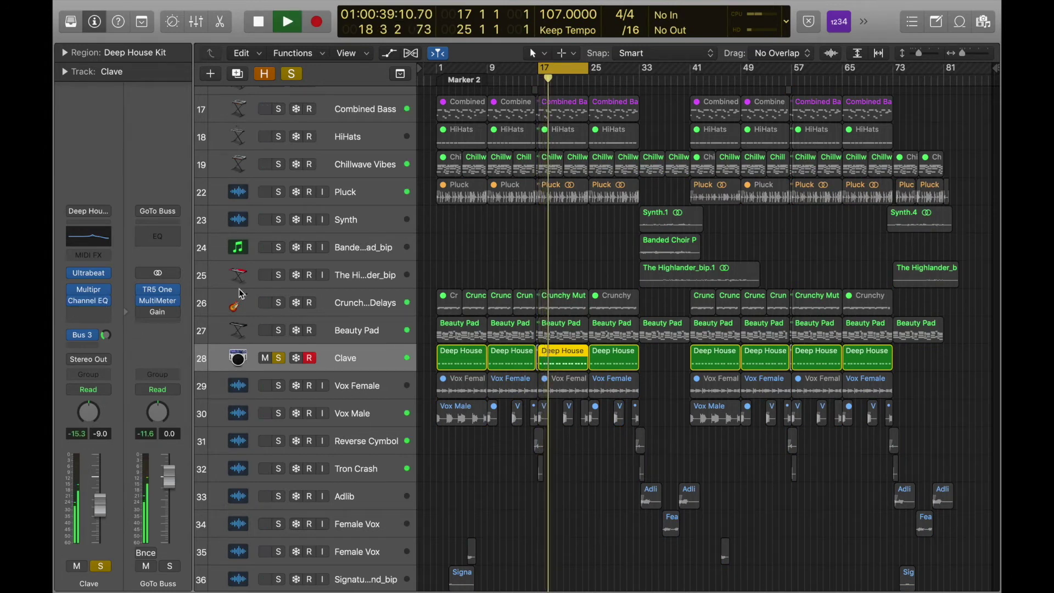
click(71, 21)
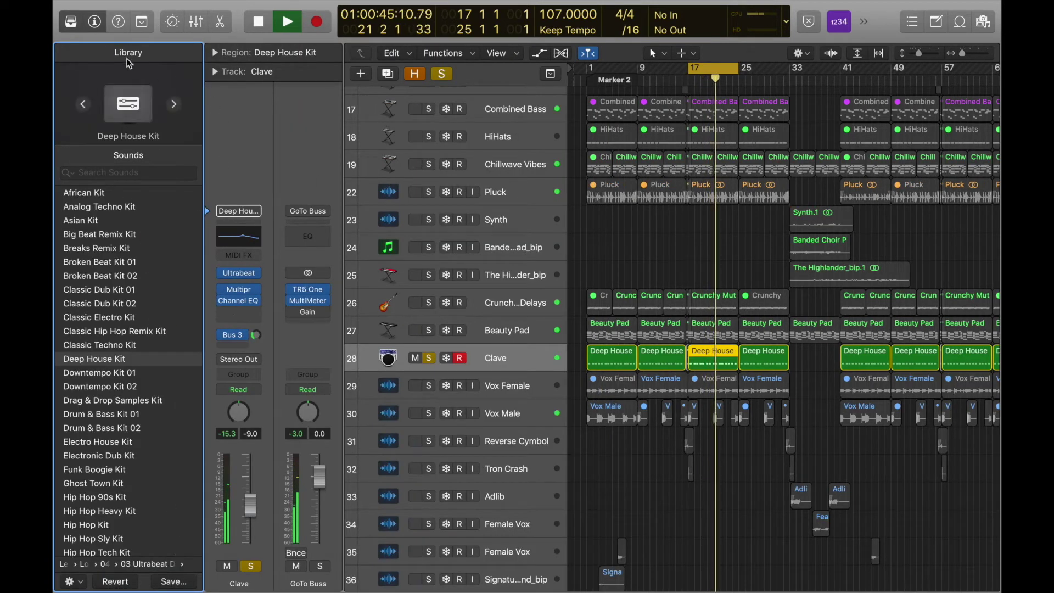
key(y)
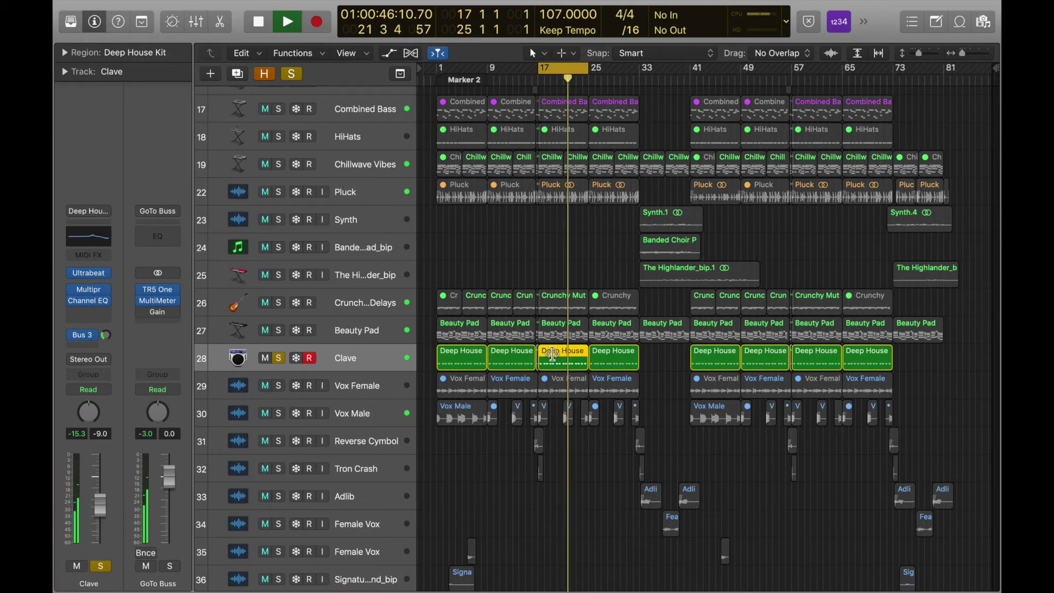
- Clear the current solo, solo the Drum Buss together with the Clave track, and play the bar 17 to 25 cycle
click(293, 75)
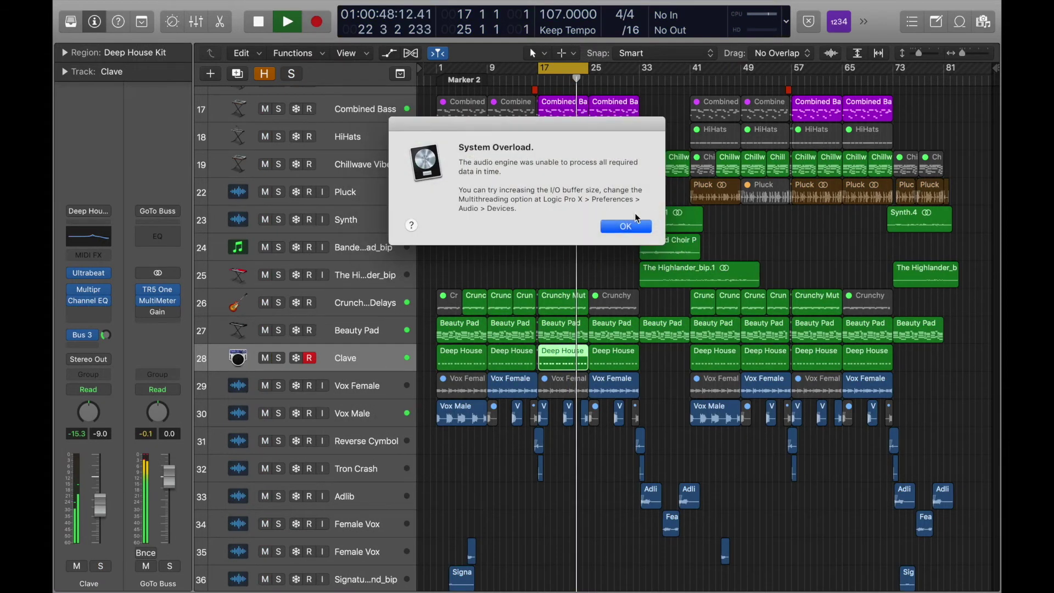
click(631, 225)
scroll(428, 291, up, 10)
click(279, 155)
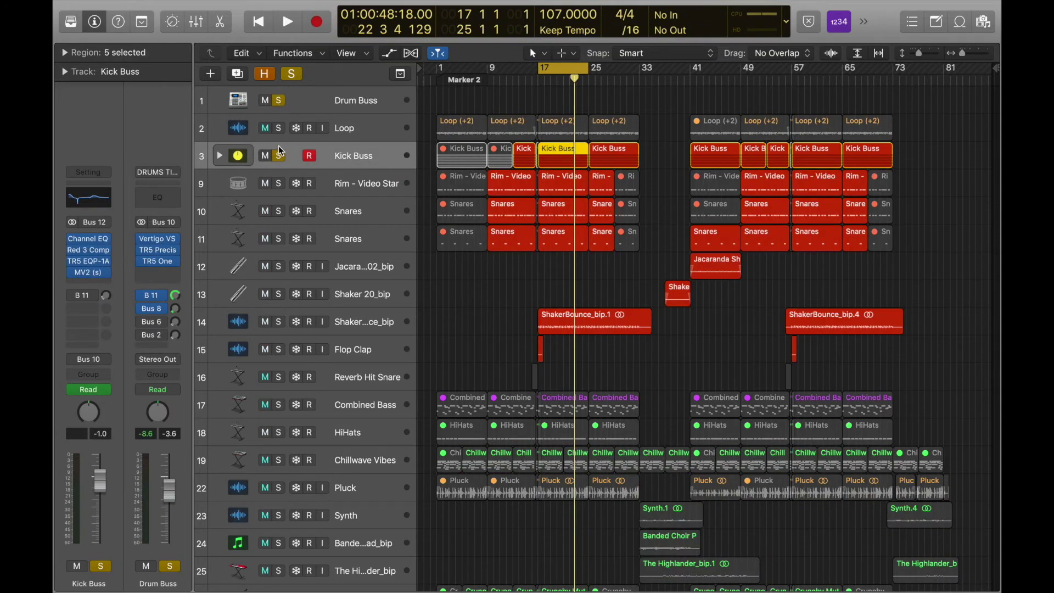
scroll(296, 199, down, 10)
scroll(296, 200, down, 1)
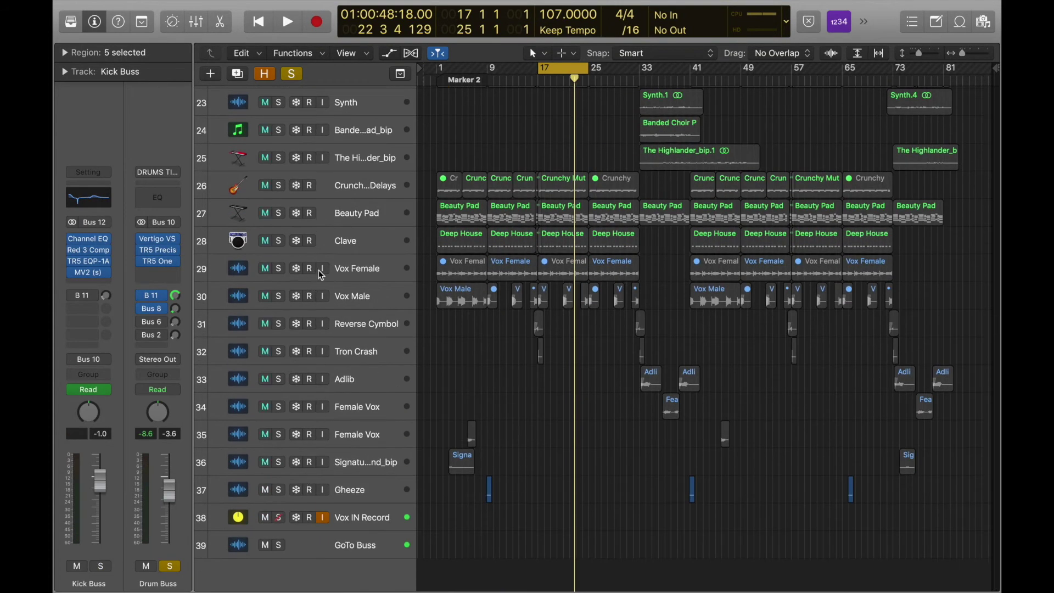
click(279, 242)
key(space)
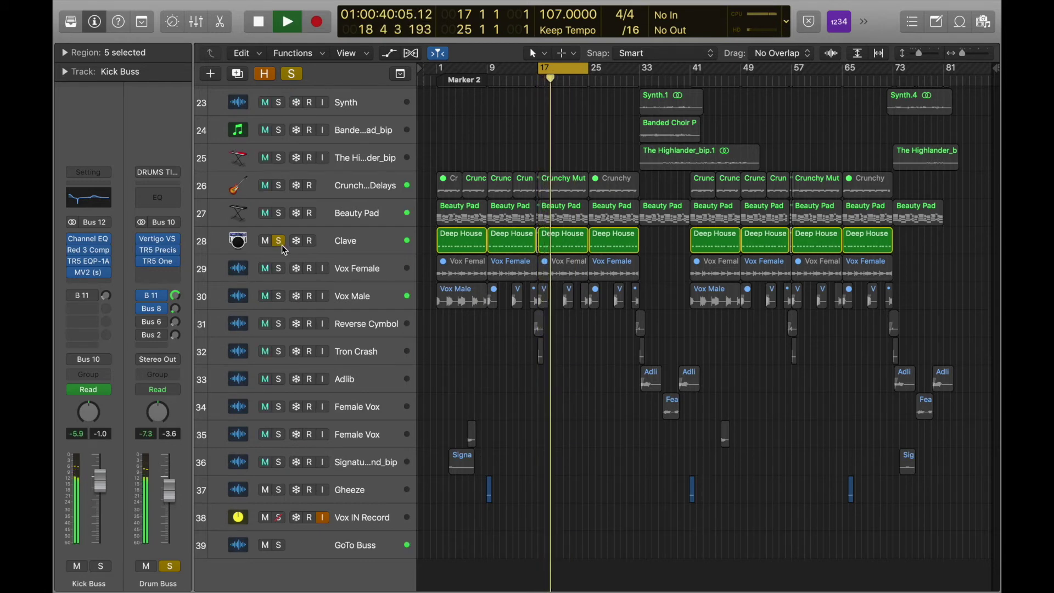
- Stop playback, turn off the Clave track's solo, and select the Vox Female region at bar 17
key(space)
click(281, 245)
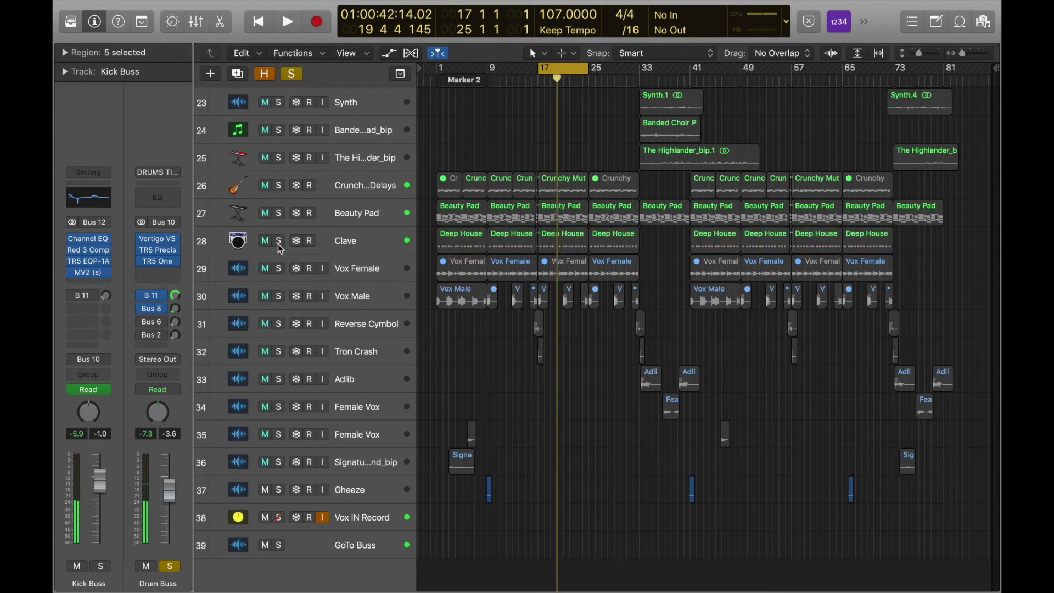
click(568, 269)
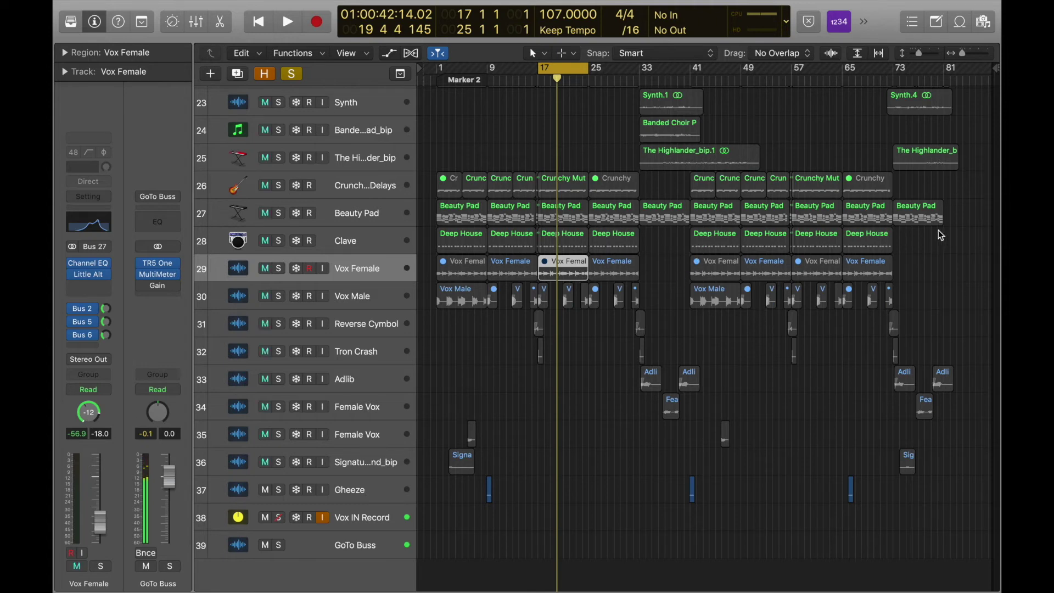
- Look through the file and media browsers, clear the "jacar" search in the Loop Browser, and close it
click(987, 31)
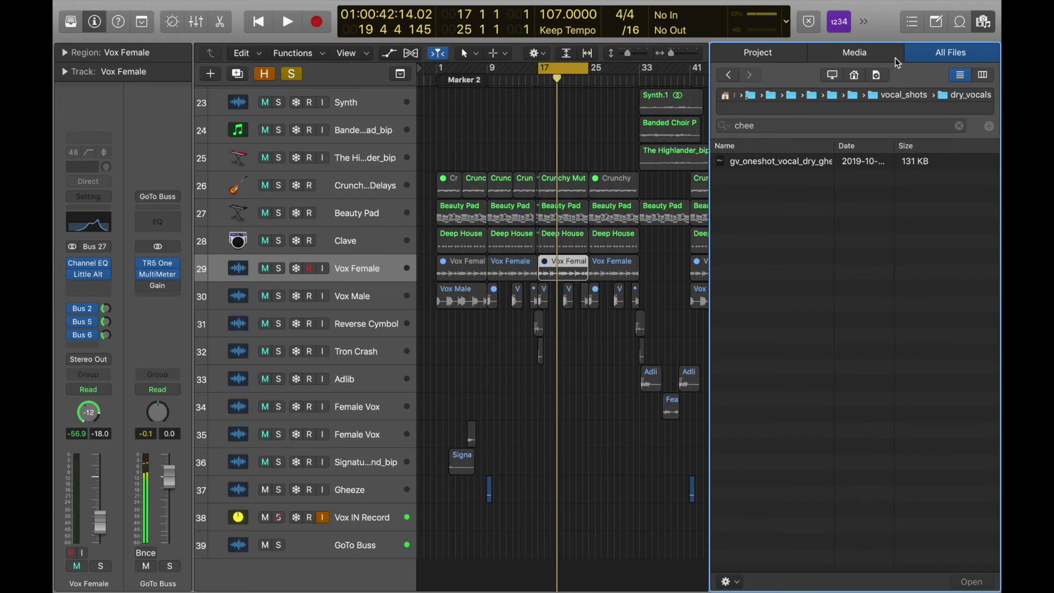
click(878, 59)
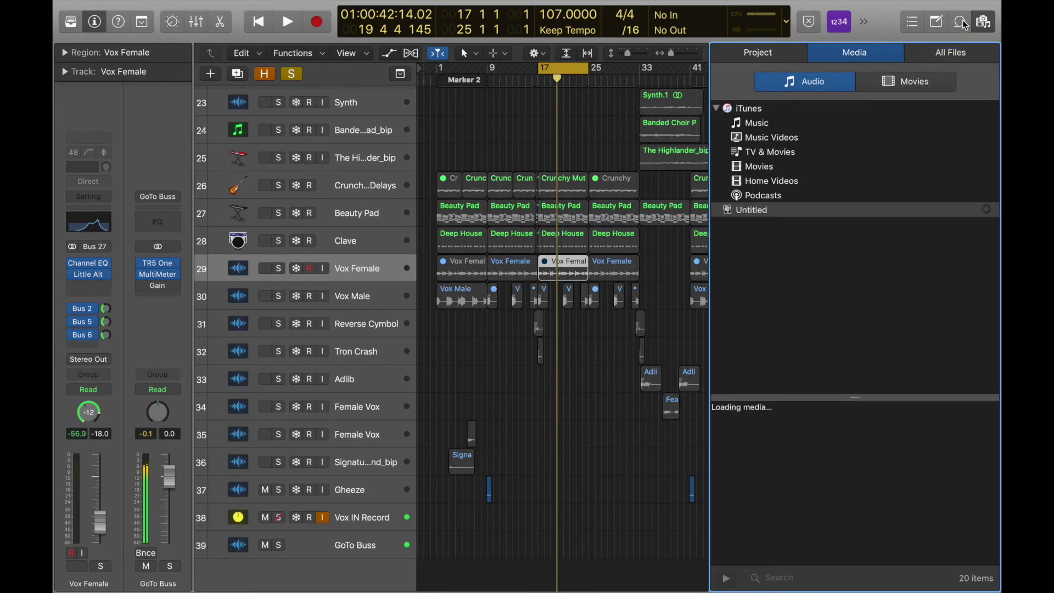
click(962, 22)
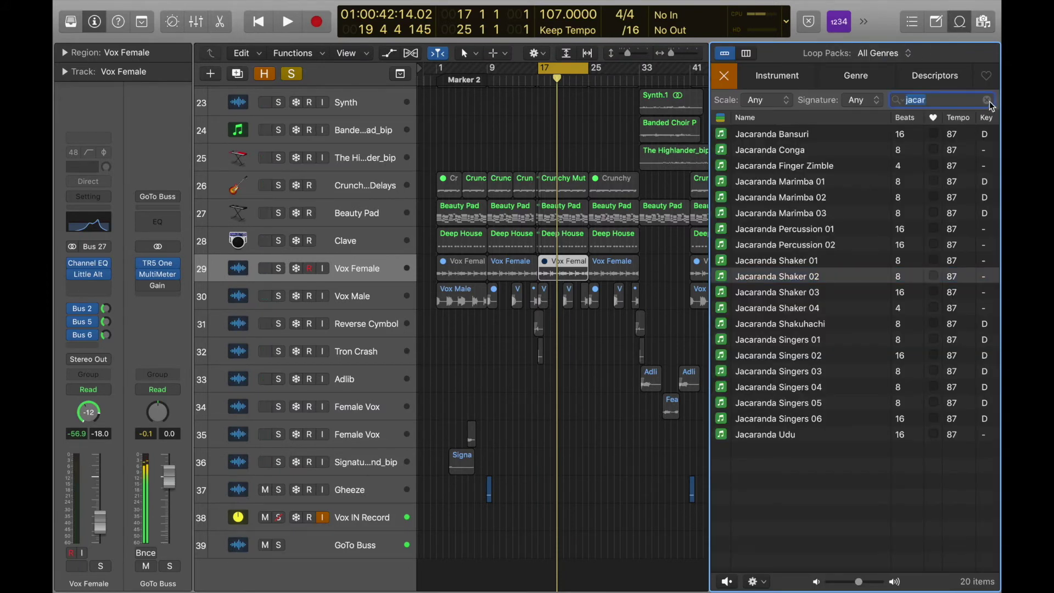
key(BackSpace)
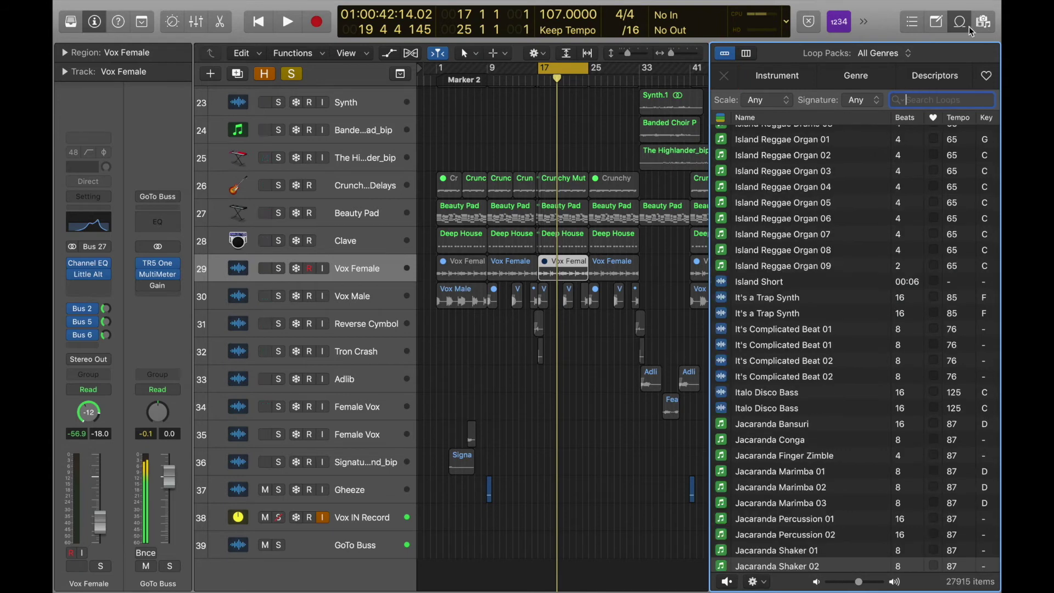
click(962, 22)
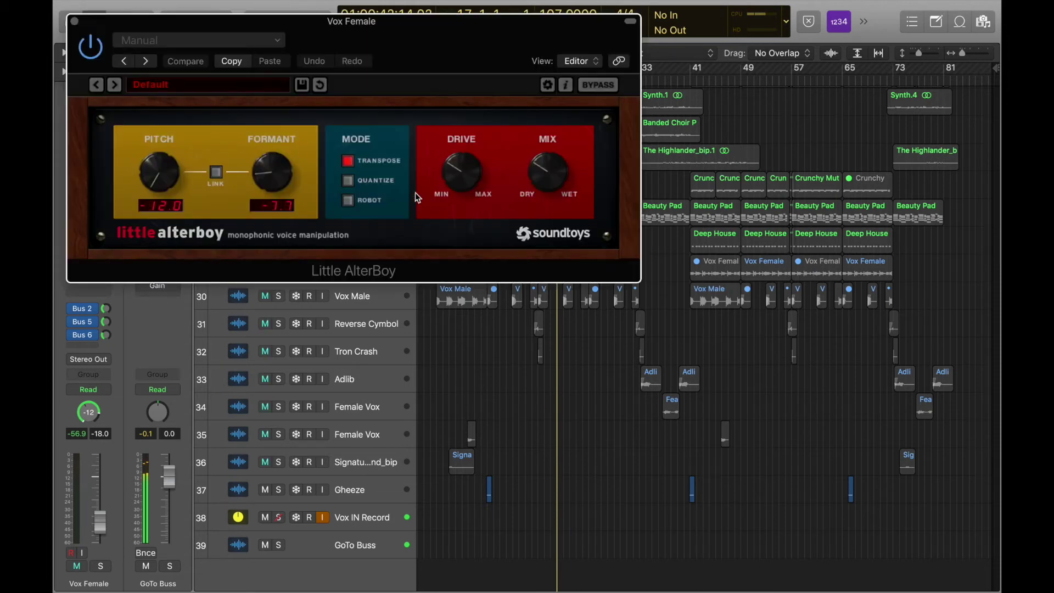
- Keep Little AlterBoy open clear of the vocal track, solo Vox Female, and play the bar 9 to 17 cycle briefly
drag(483, 48, 667, 152)
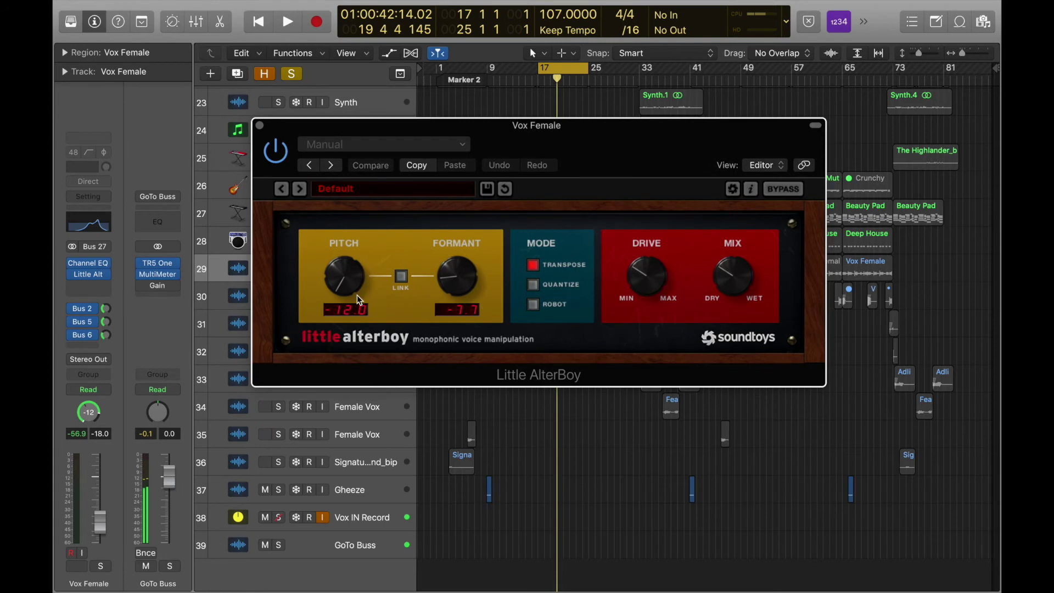
drag(585, 147, 706, 309)
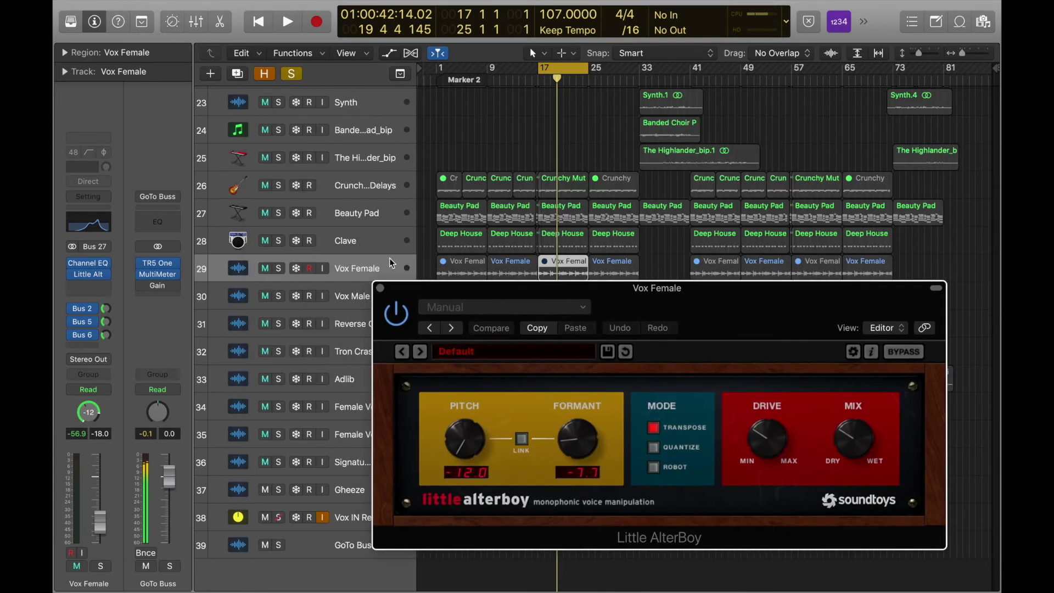
click(279, 269)
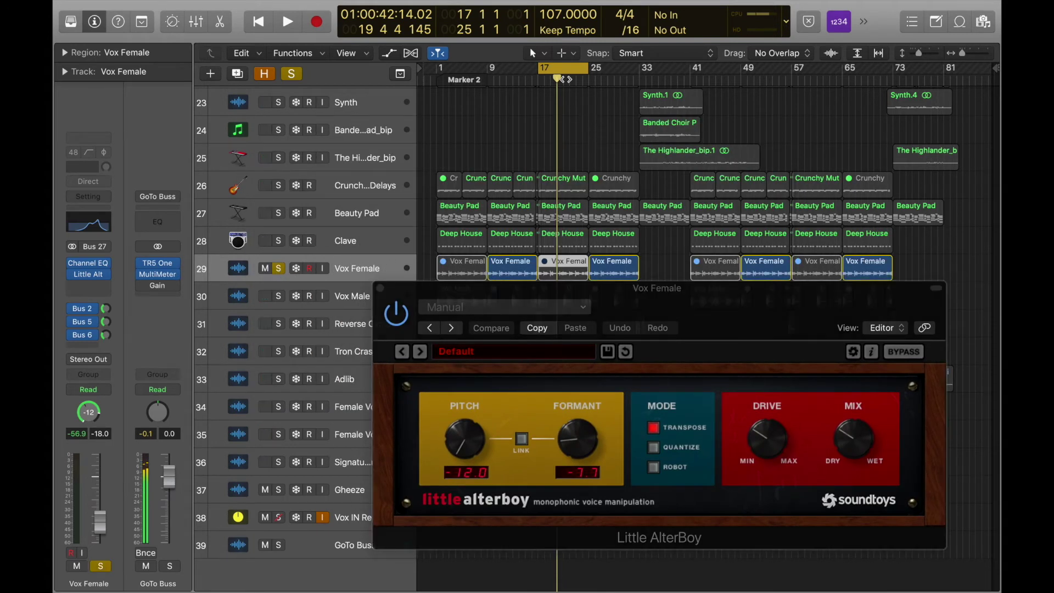
drag(568, 67, 517, 67)
key(space)
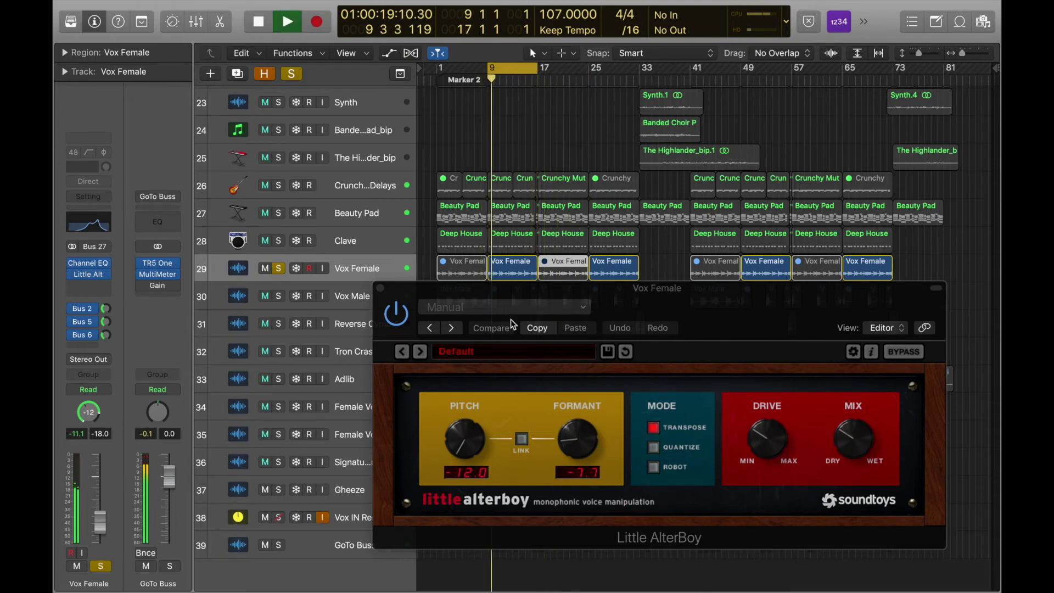
key(space)
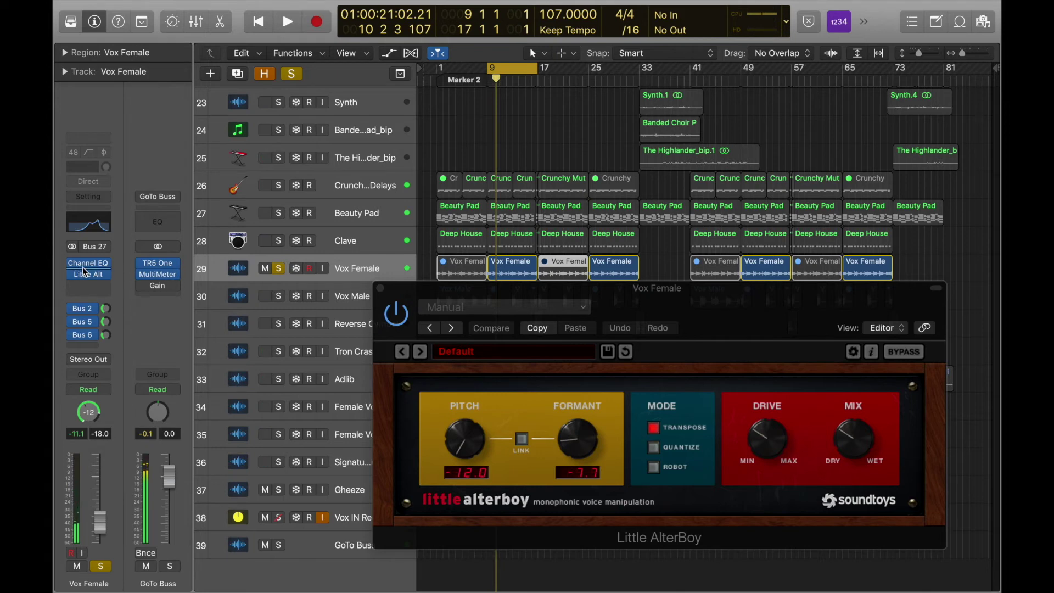
- Examine the Phone Filter Notch curve in the Vox Female track's Channel EQ and close that plug-in
mouse_move(90, 268)
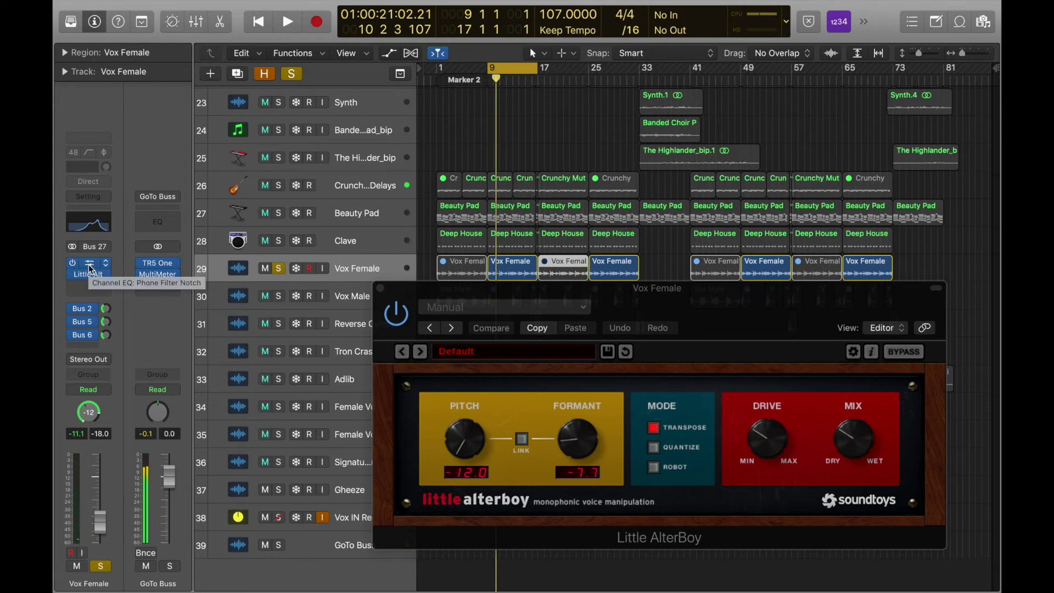
click(112, 269)
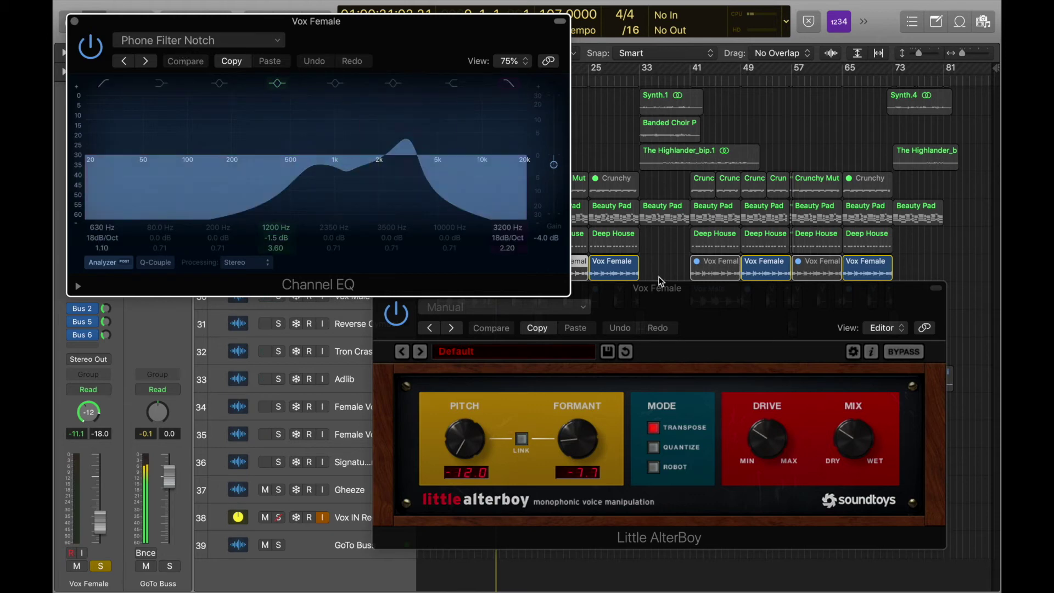
click(74, 21)
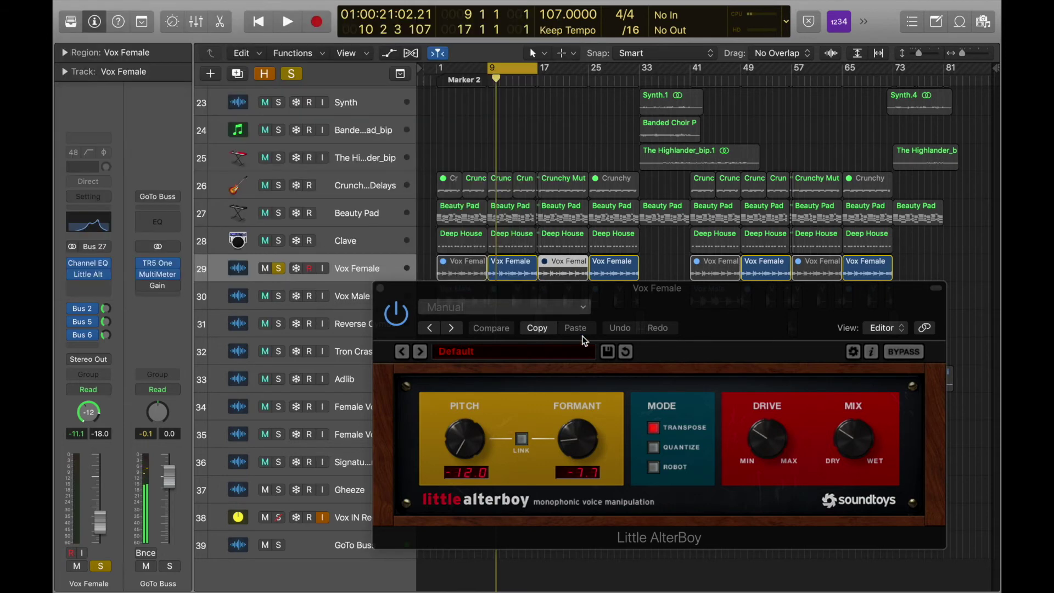
- Turn off Little AlterBoy on the Vox Female track and audition the vocal without it, stopping playback at the end
drag(505, 290, 523, 170)
click(418, 203)
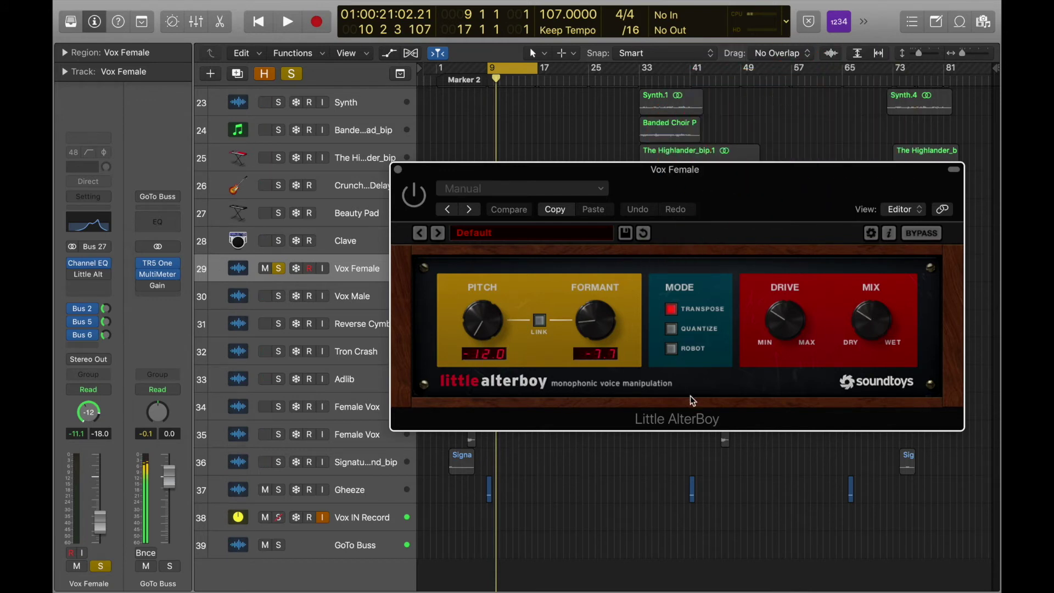
key(space)
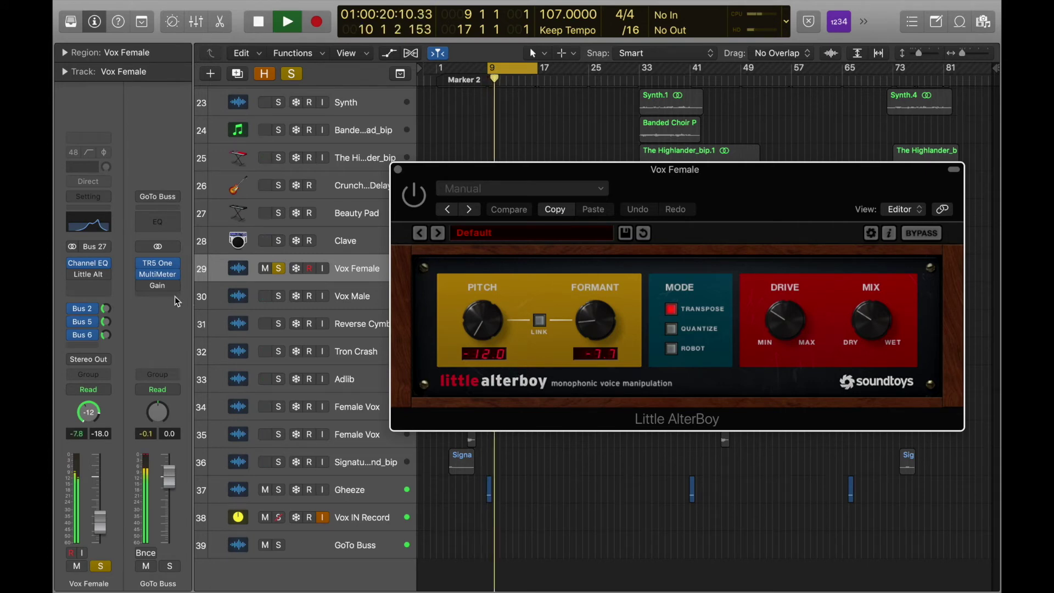
key(space)
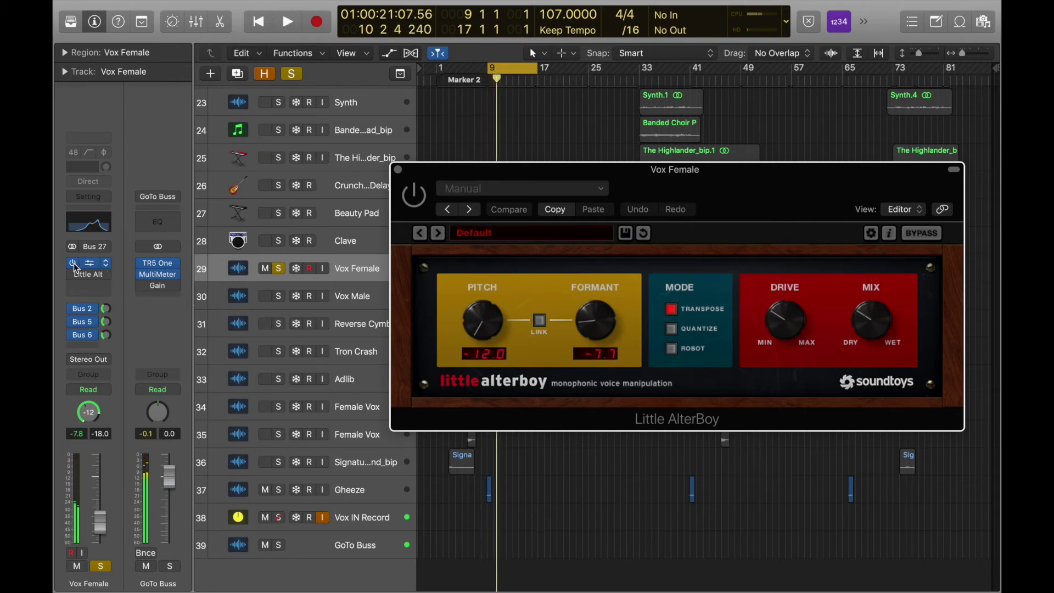
- Play the Vox Female vocal with its Channel EQ bypassed, turning the EQ back on during playback
click(74, 263)
key(space)
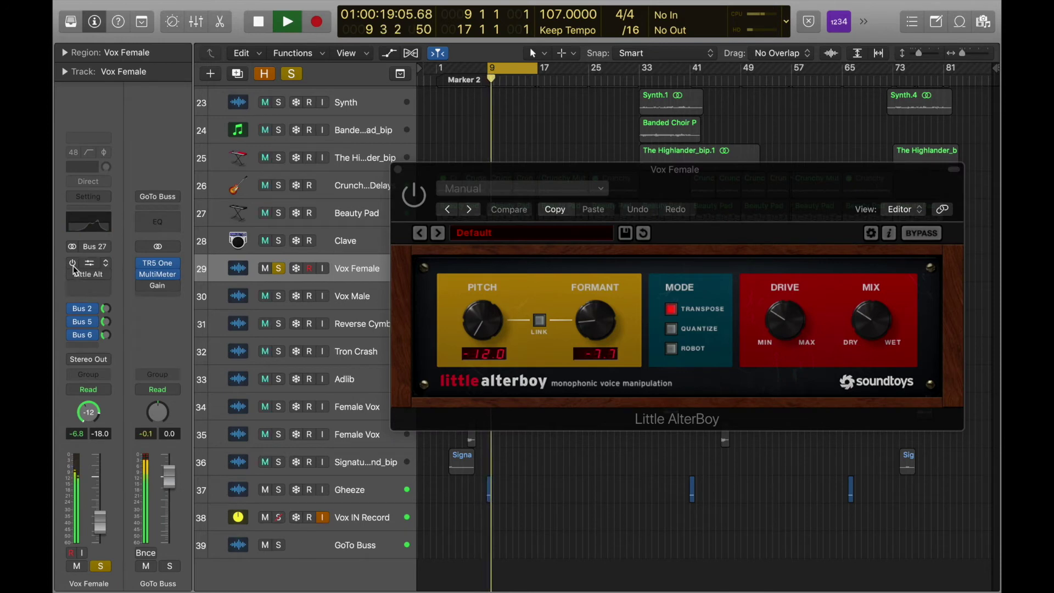
click(73, 264)
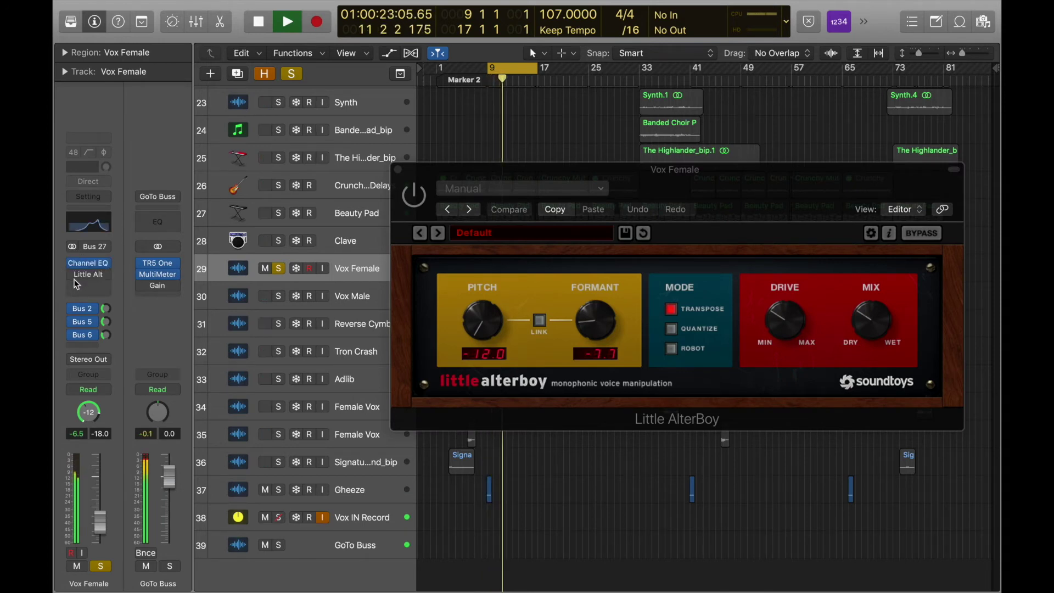
- Examine the Vox Male track's Compressor and Channel EQ settings, closing each plug-in
click(622, 226)
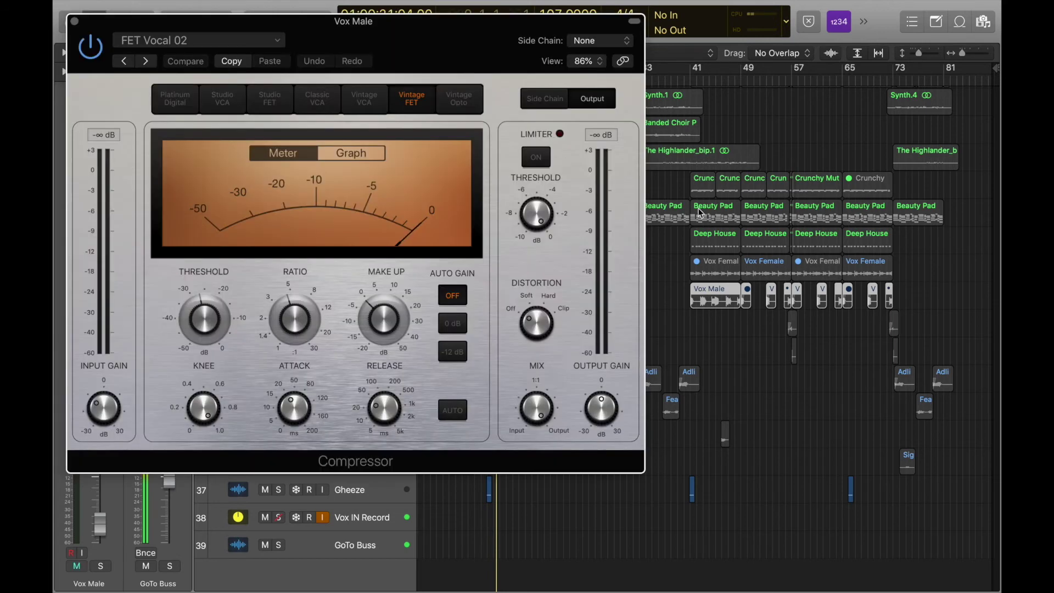
click(75, 22)
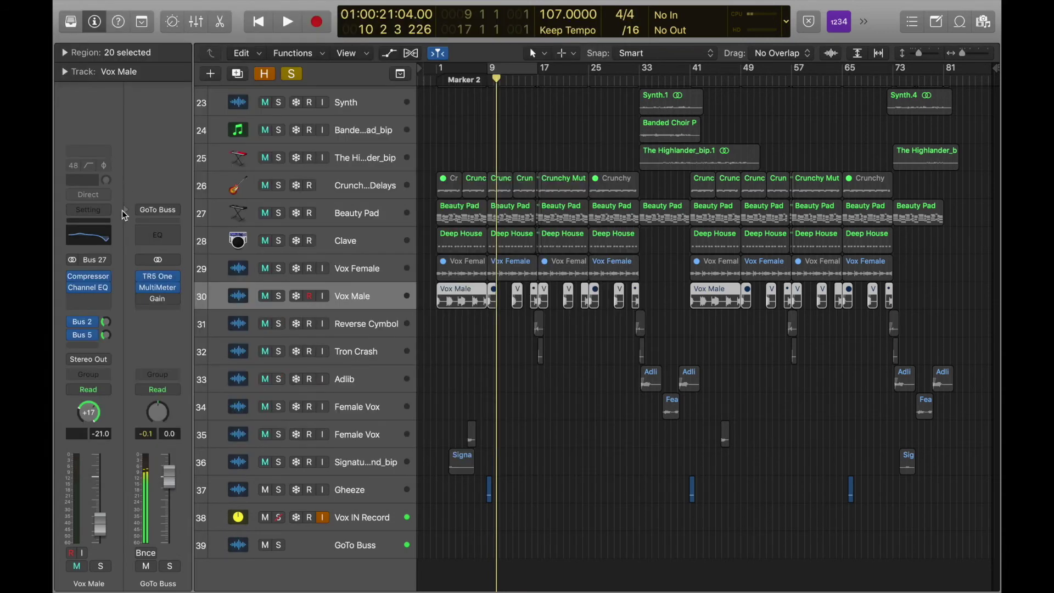
click(88, 289)
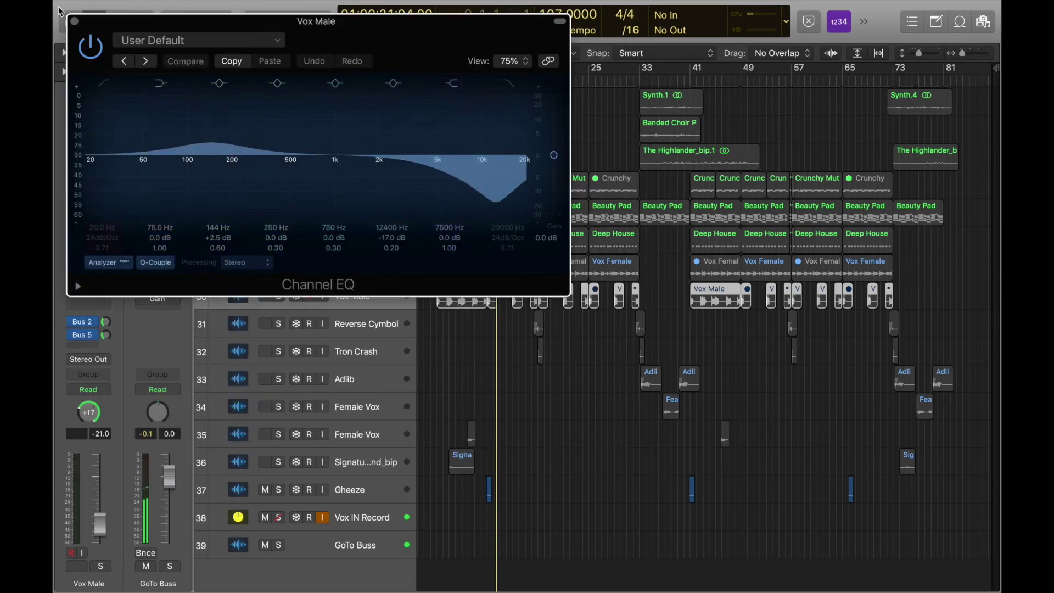
click(74, 22)
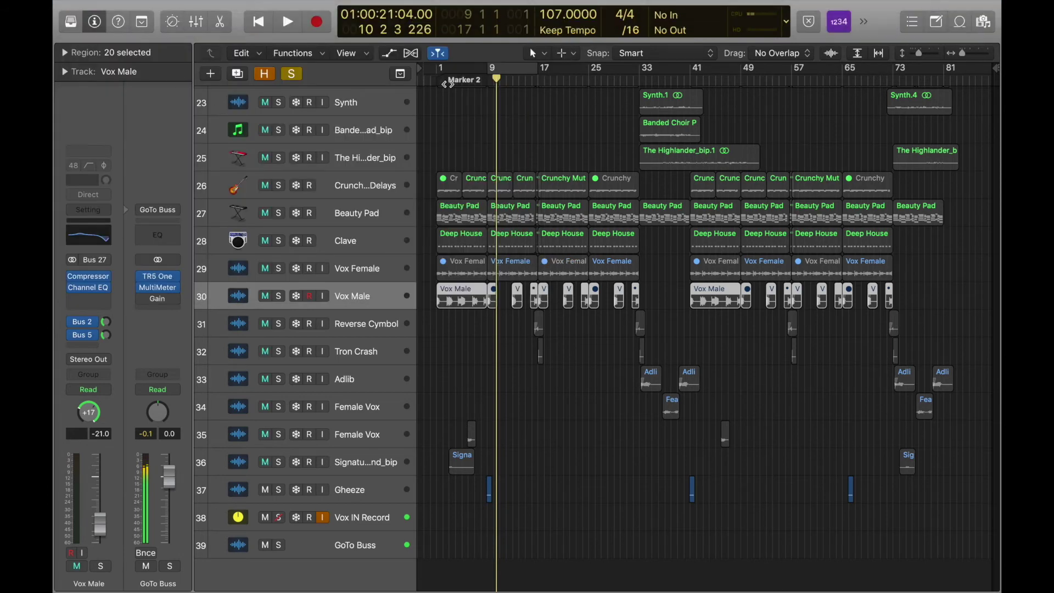
- Clear the current solo, solo only the Vox Male track, and play it from bar 1
click(514, 73)
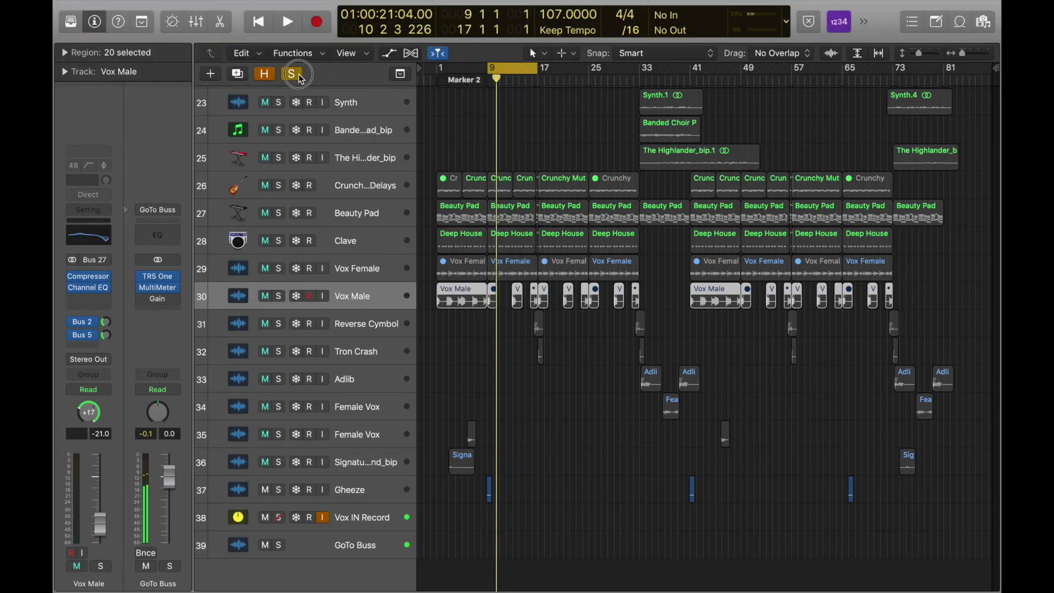
click(299, 77)
click(278, 297)
click(446, 146)
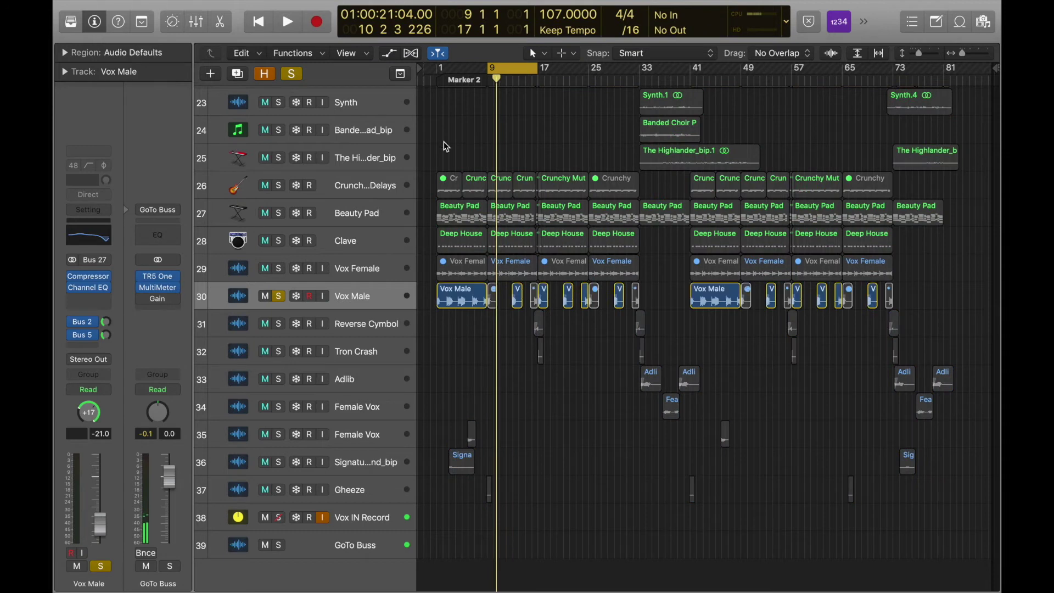
click(437, 79)
key(space)
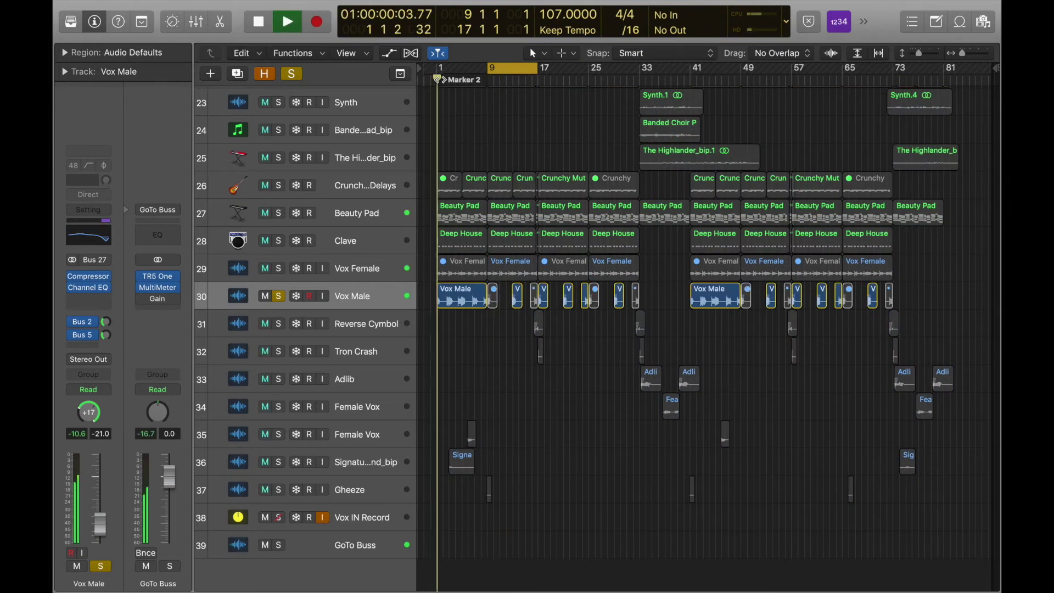
- Turn off the cycle range and continue auditioning the soloed Vox Male track, stopping playback at the end
click(504, 68)
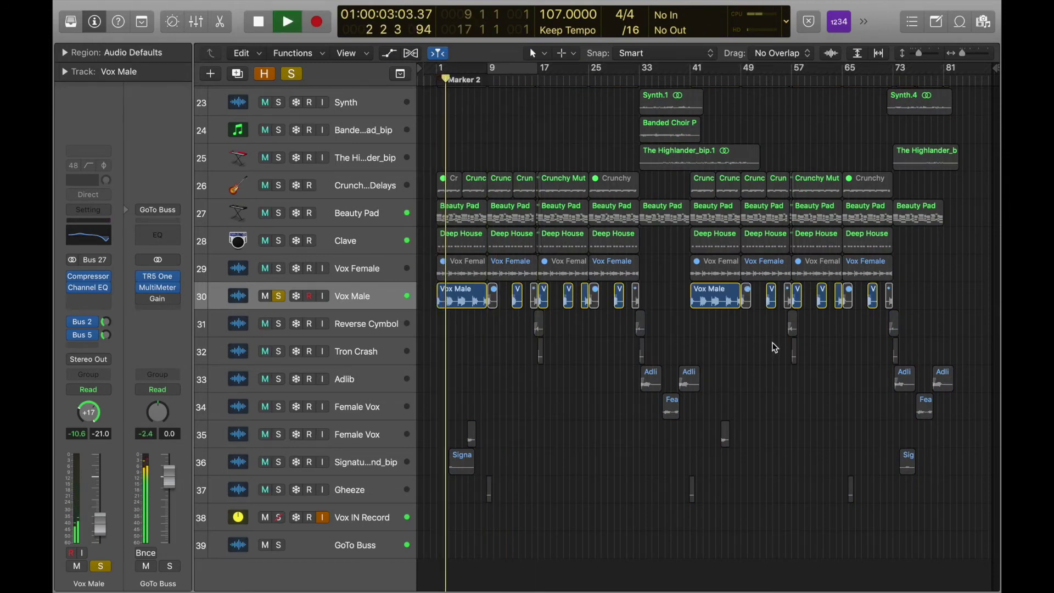
key(space)
key(space)
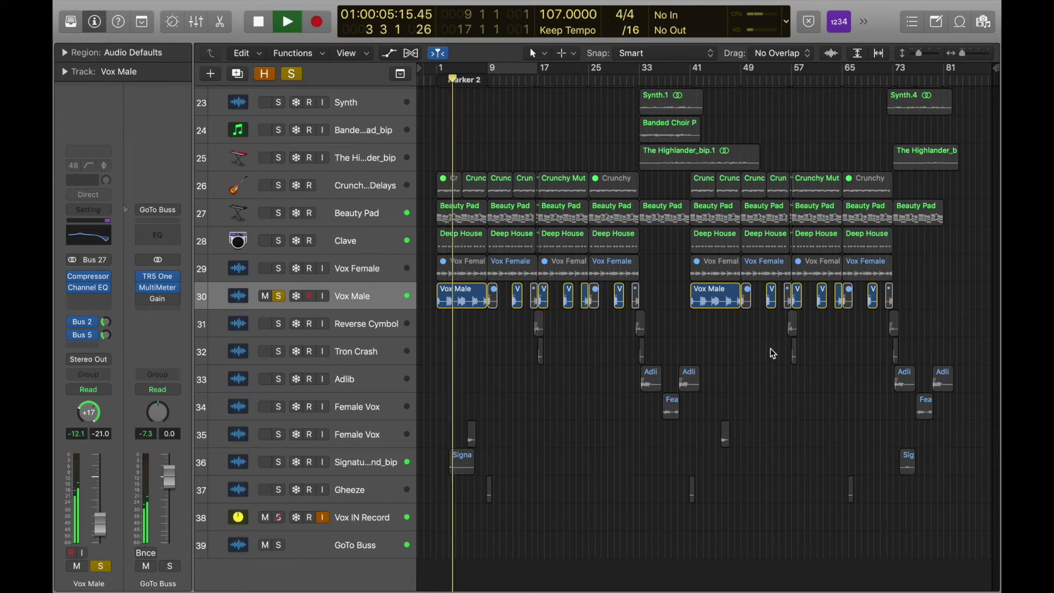
key(space)
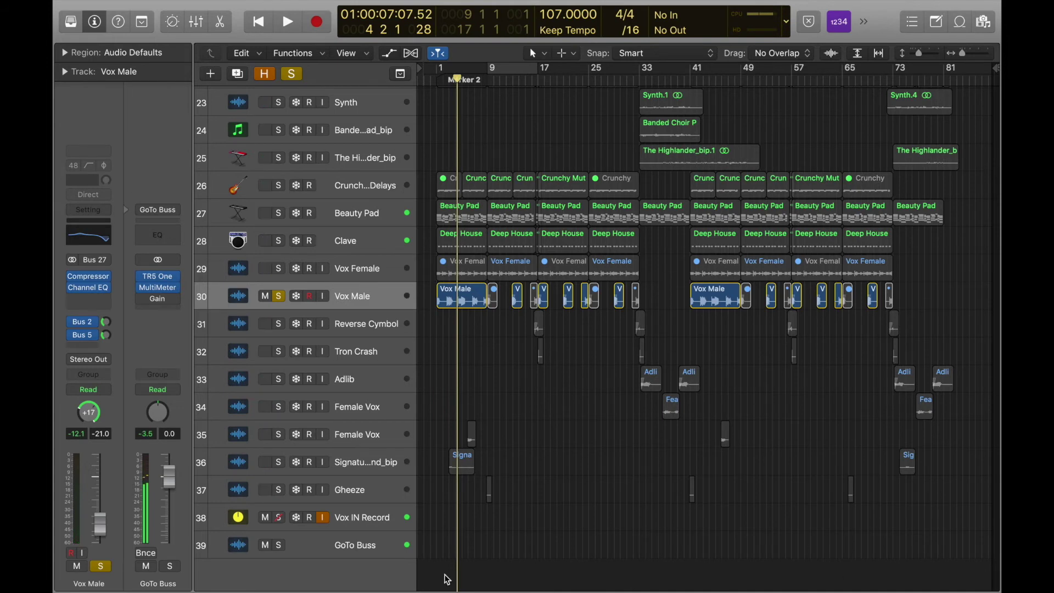
- Clear the Vox Male solo, solo the Reverse Cymbol track instead, and play it from bar 15
click(352, 326)
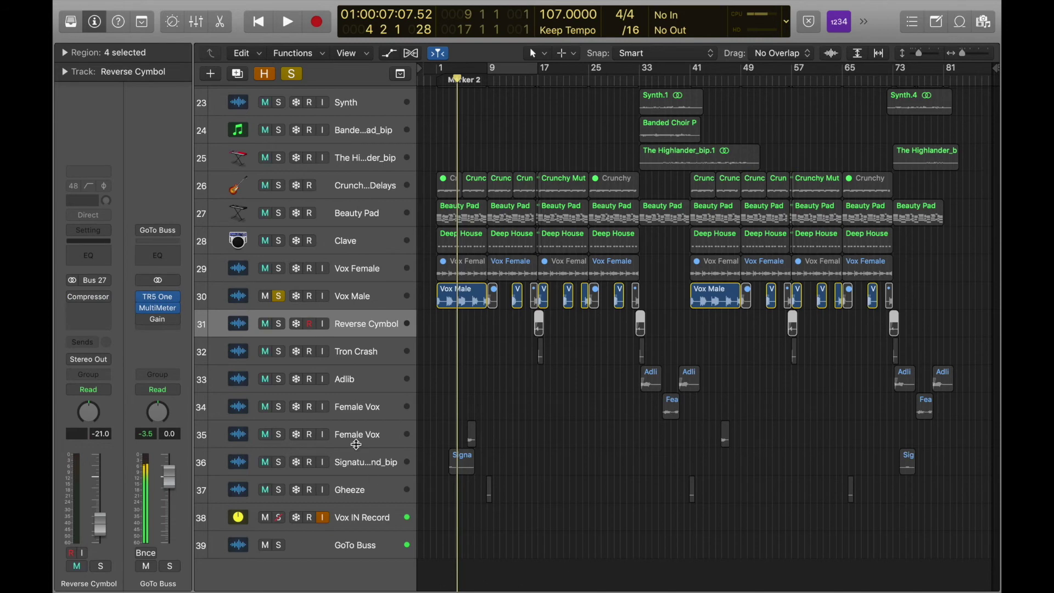
click(291, 74)
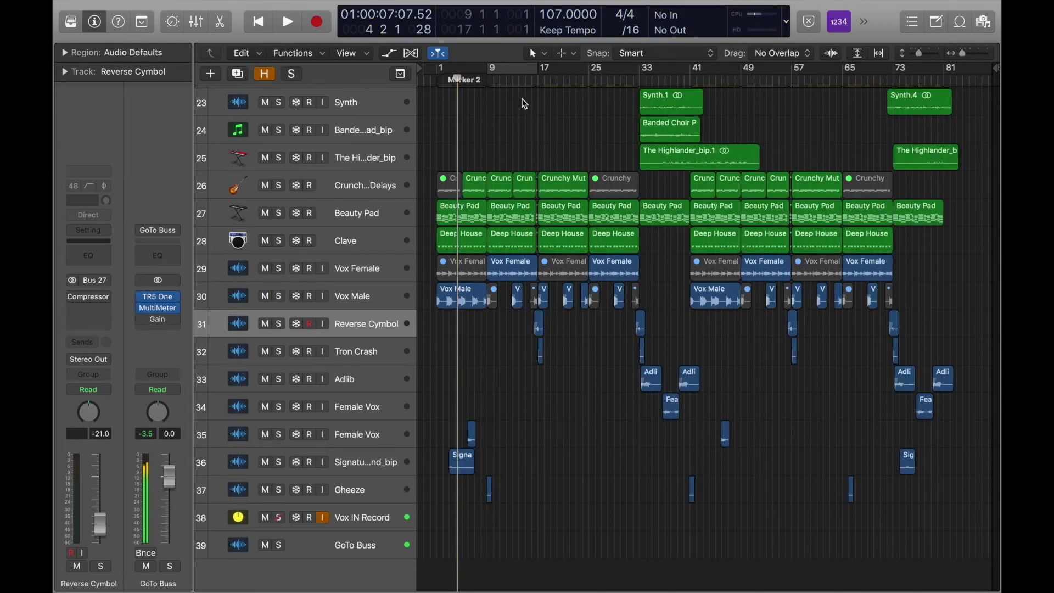
click(526, 81)
key(super+Right)
key(super+Right)
key(super+Right)
key(super+Right)
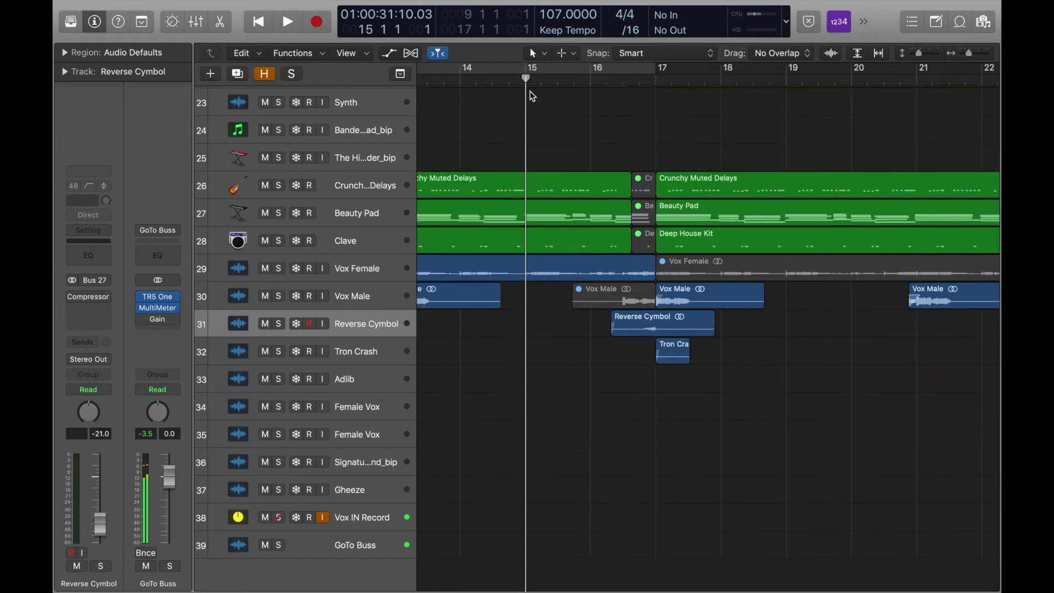
scroll(530, 91, right, 5)
key(s)
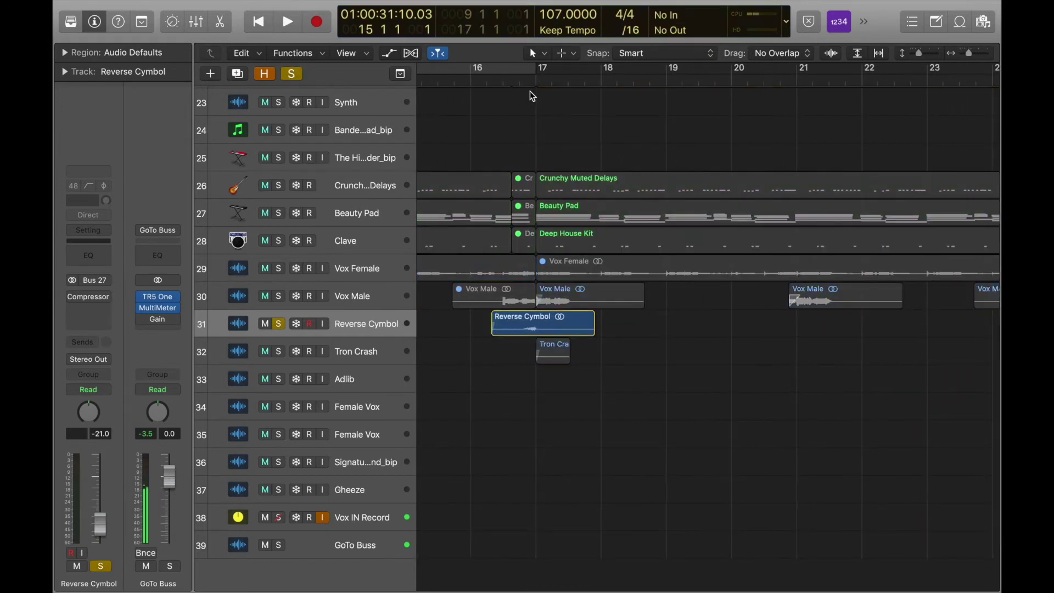
key(space)
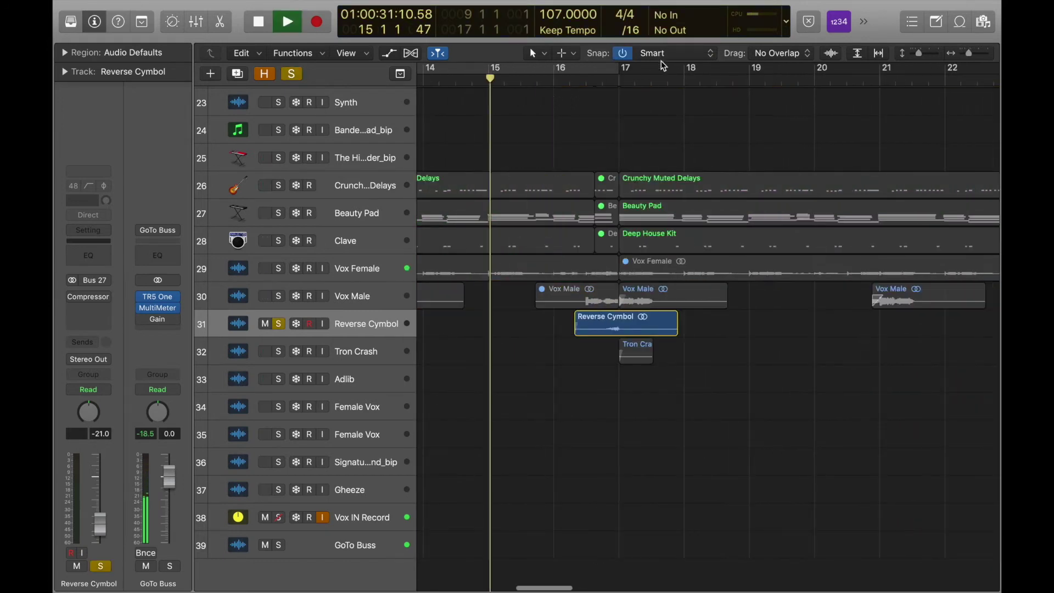
- Solo the Tron Crash track alongside Reverse Cymbol, audition them together, and replay the pair from bar 16
click(278, 351)
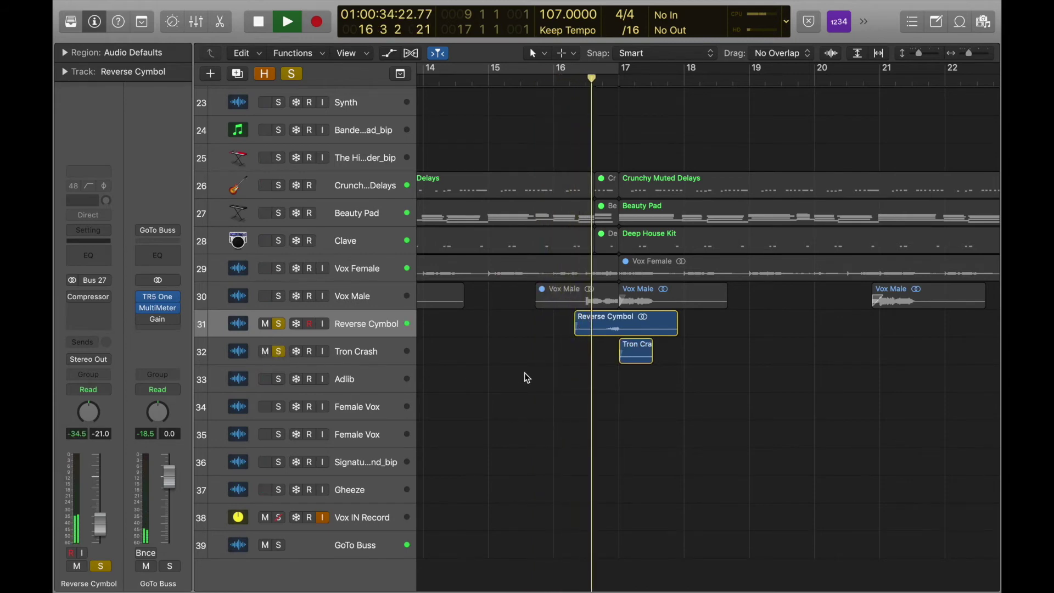
key(space)
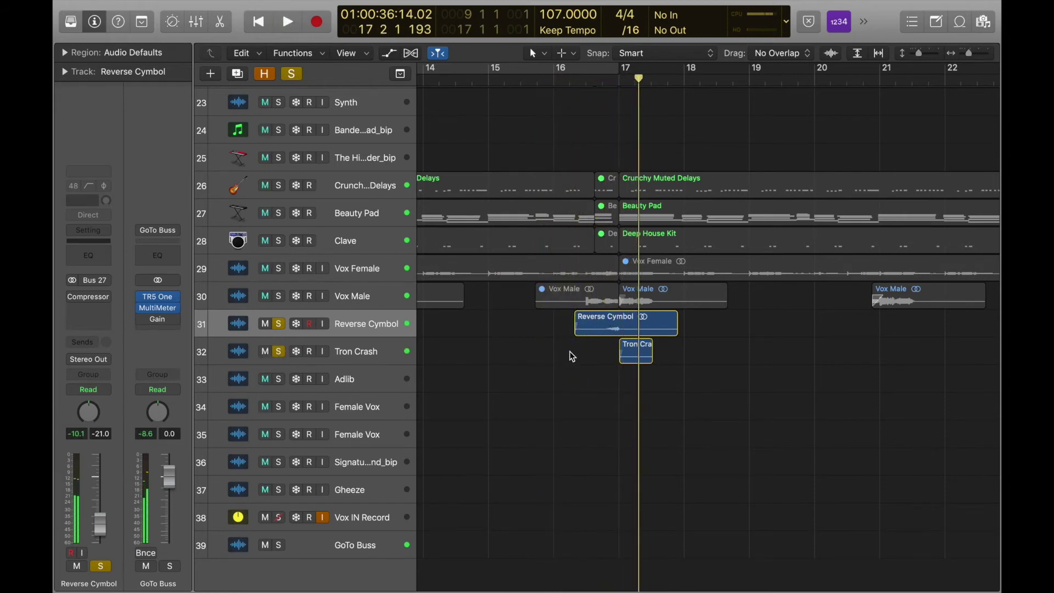
click(360, 357)
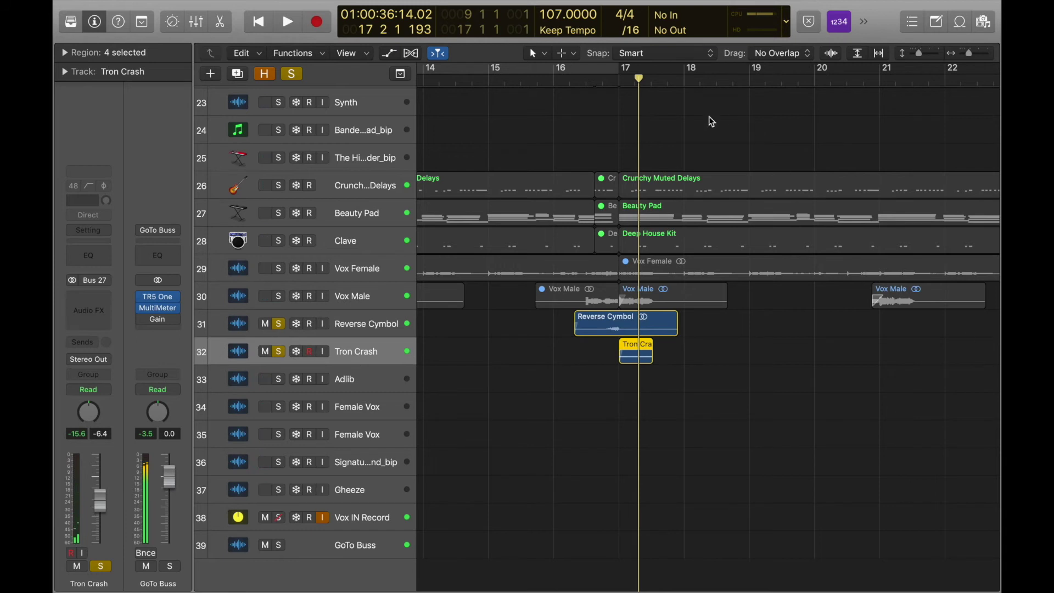
click(555, 79)
key(space)
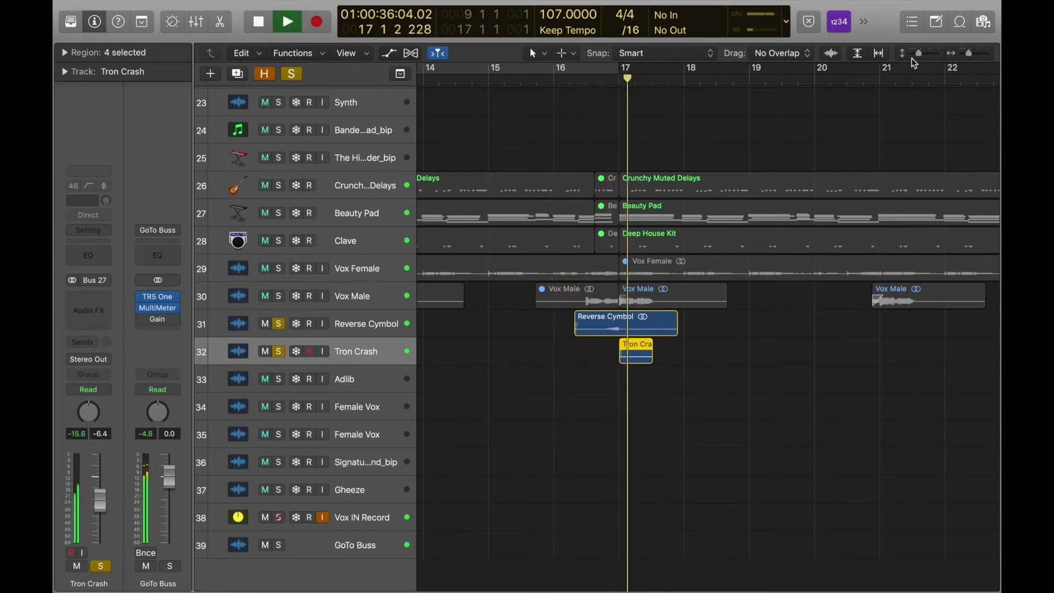
key(space)
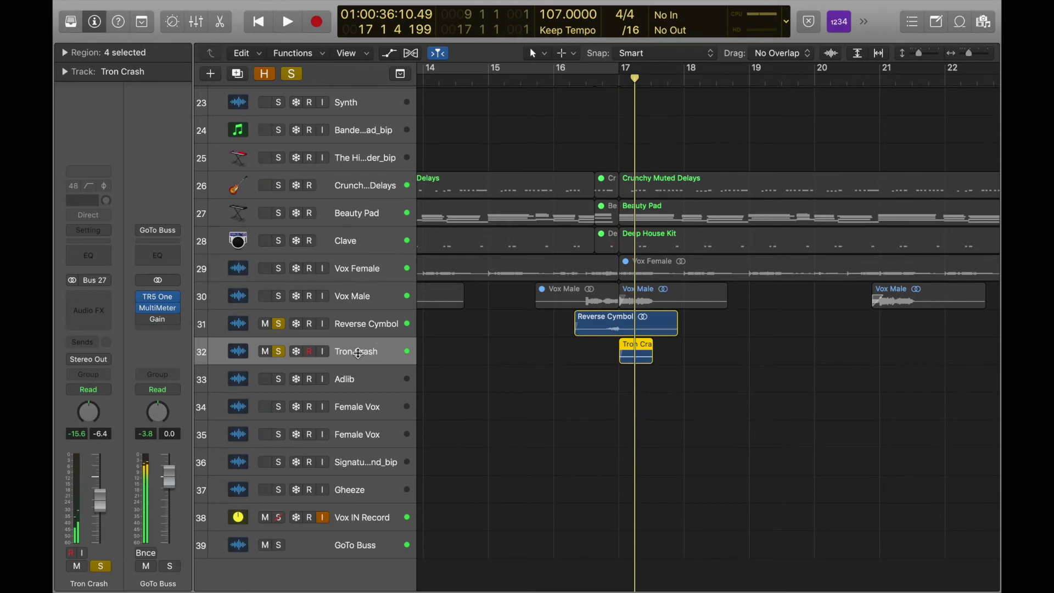
- Clear the Tron Crash and Reverse Cymbol solos and select all regions on tracks 33 to 36
click(278, 347)
click(279, 325)
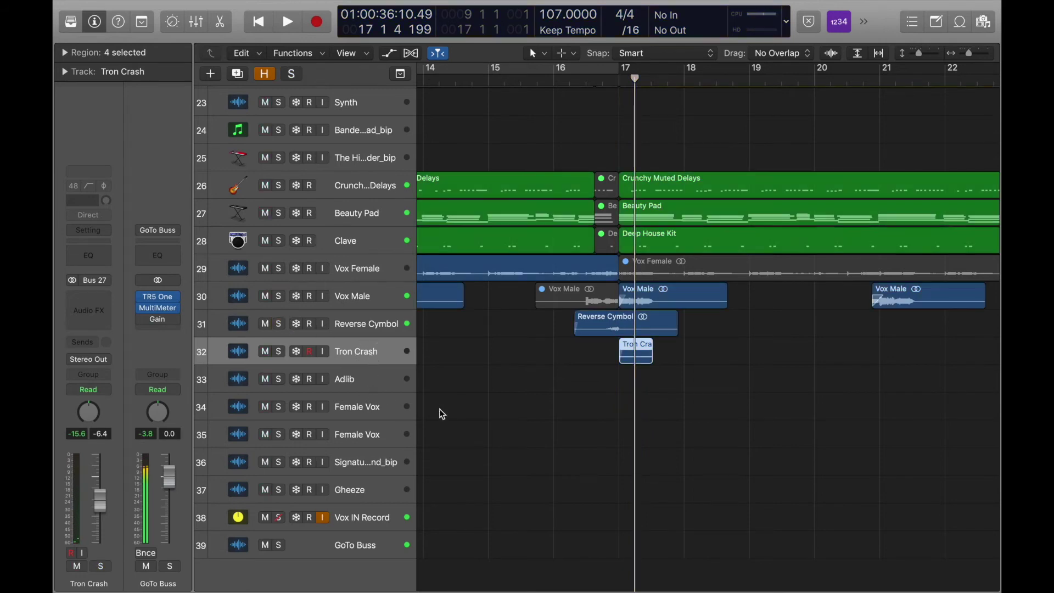
key(z)
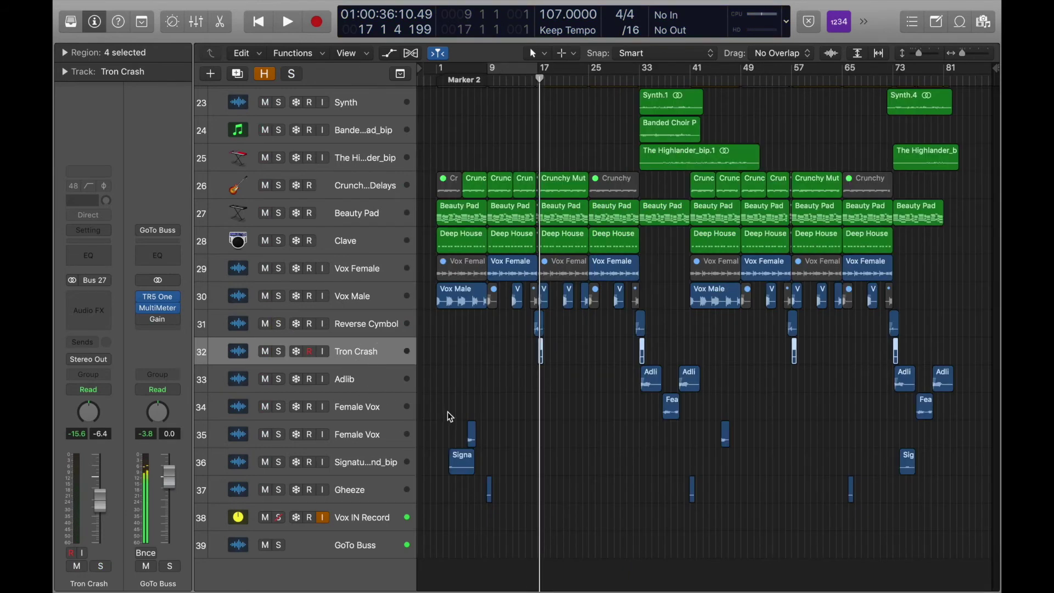
click(962, 462)
drag(962, 463, 464, 380)
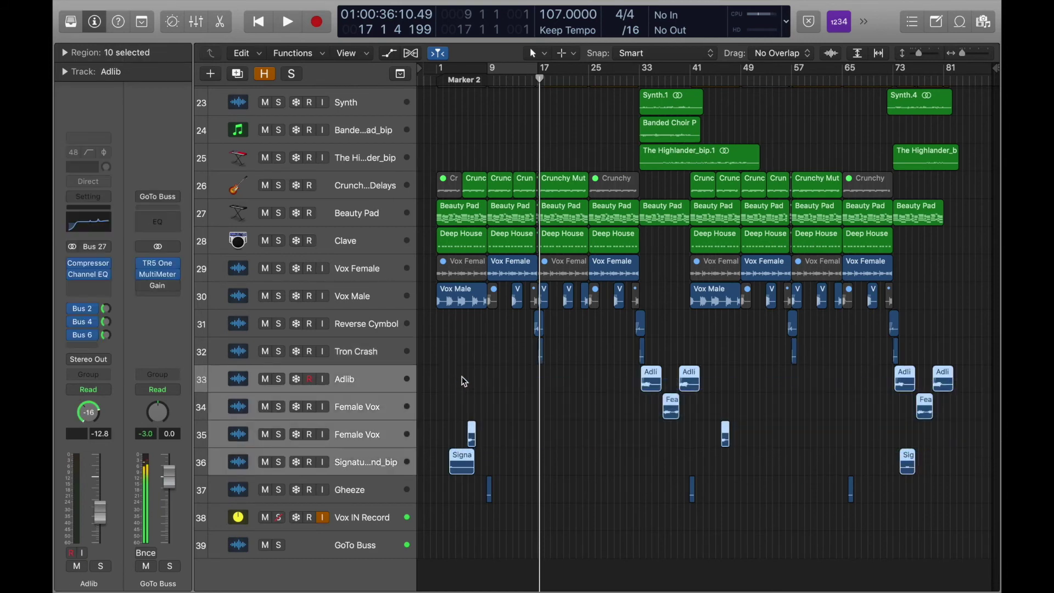
- Step through the Adlib, two Female Vox and Signature Sound tracks to inspect their channel strips
click(364, 385)
click(354, 412)
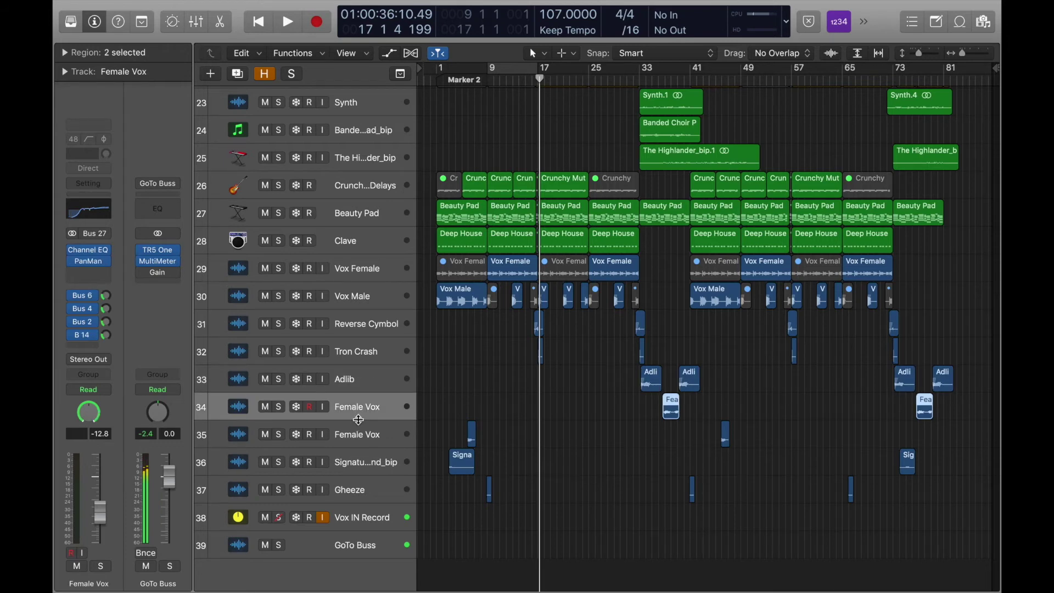
click(356, 439)
click(352, 453)
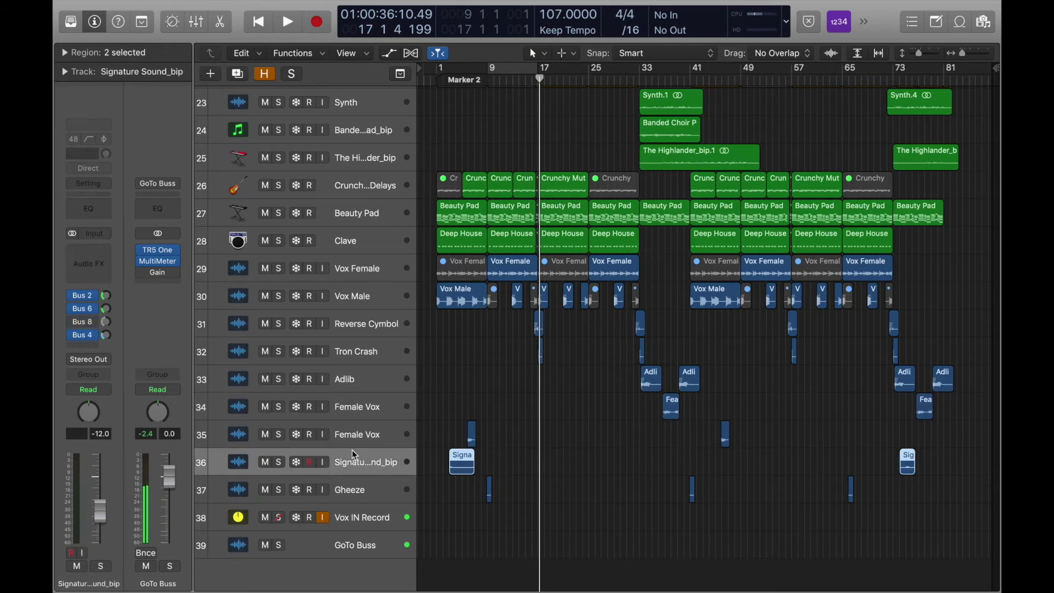
- Solo Female Vox track 34 and play it from about bar 33 through its first region
click(362, 412)
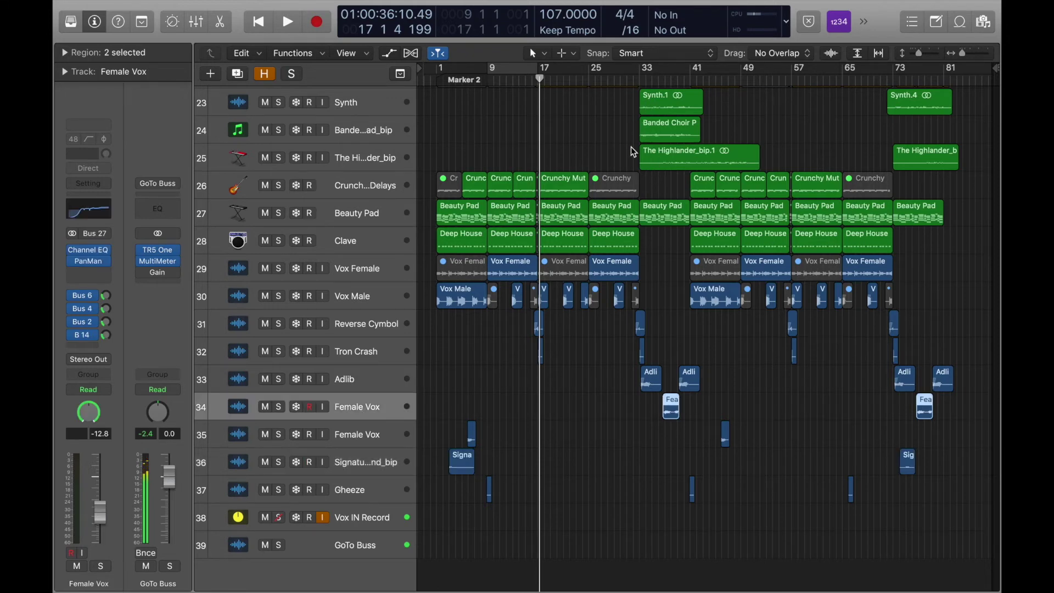
key(s)
click(647, 82)
key(space)
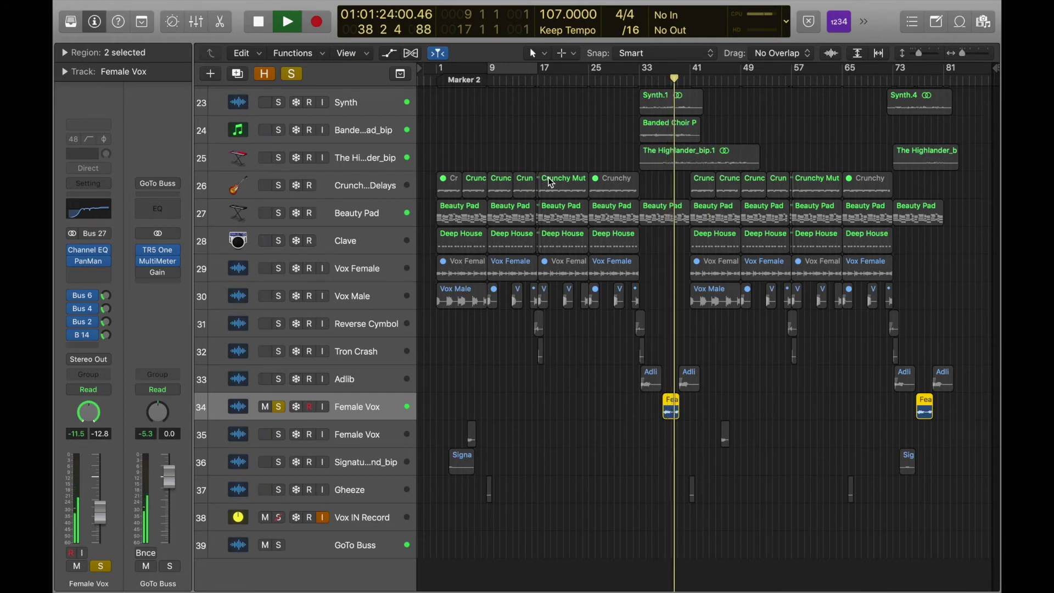
key(space)
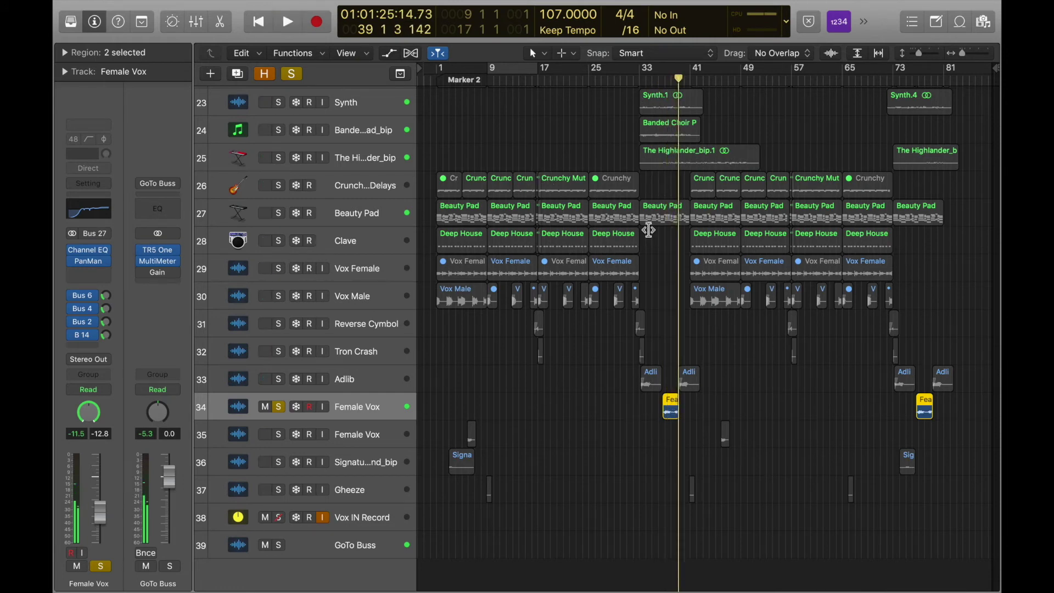
- Examine the PanMan panner settings on Female Vox track 34, close the plug-in and bypass it
mouse_move(95, 265)
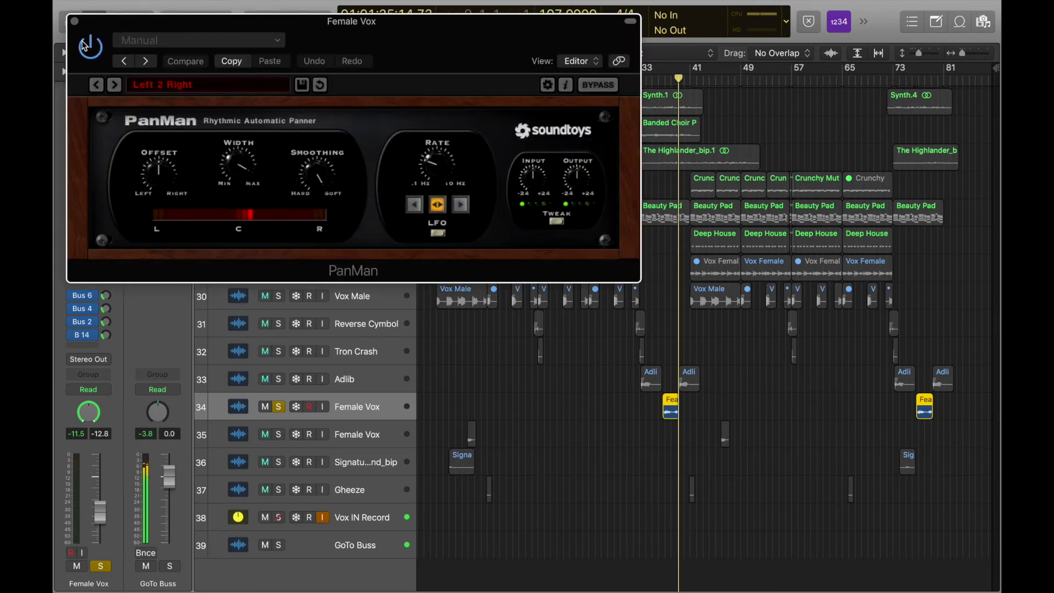
click(74, 22)
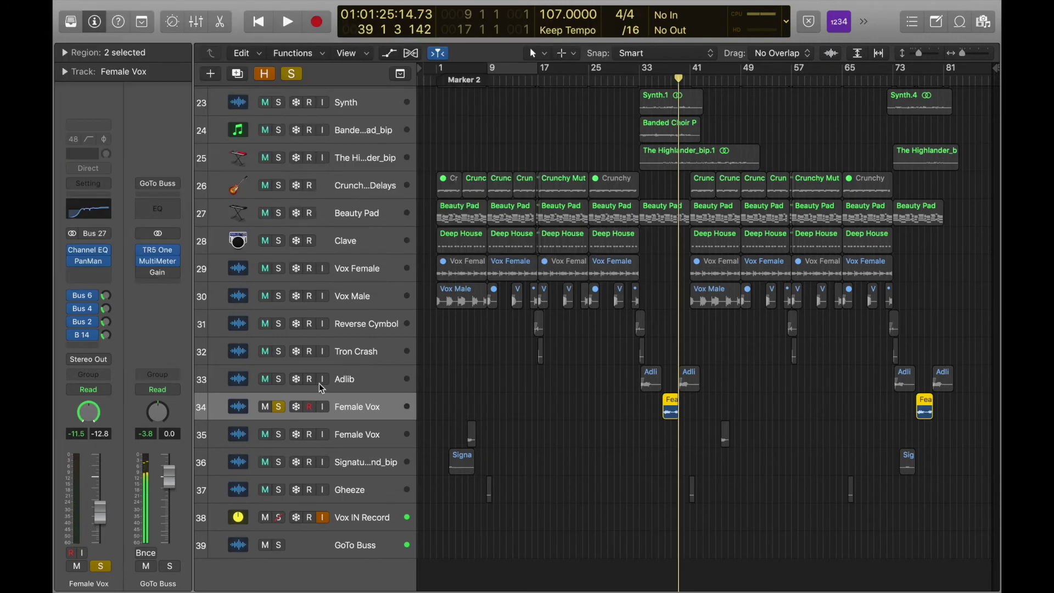
click(73, 261)
- Insert a stereo Tremolo modulation plug-in below PanMan on Female Vox track 34
click(107, 273)
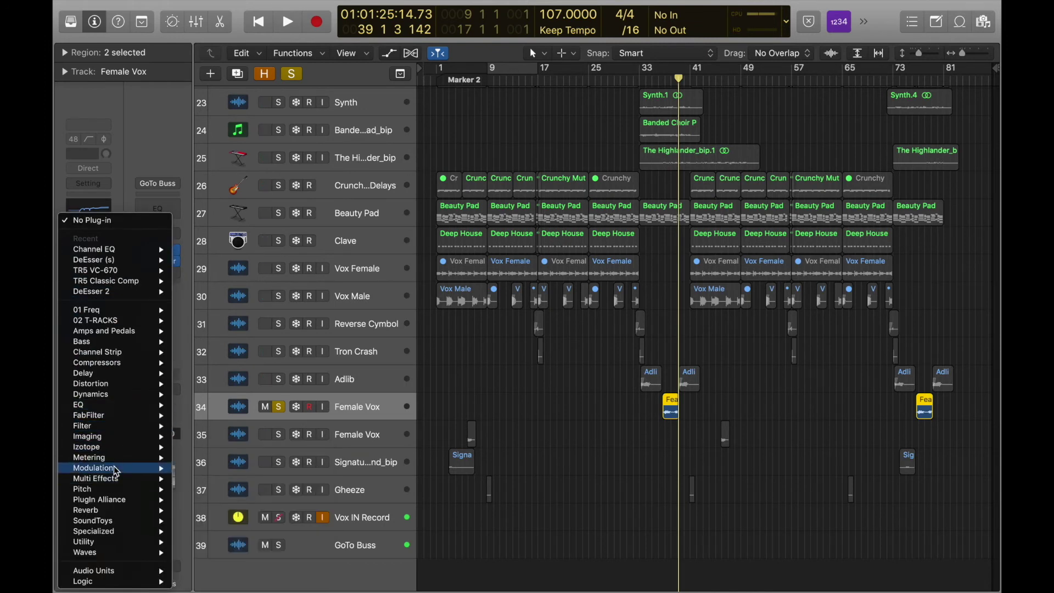
mouse_move(115, 470)
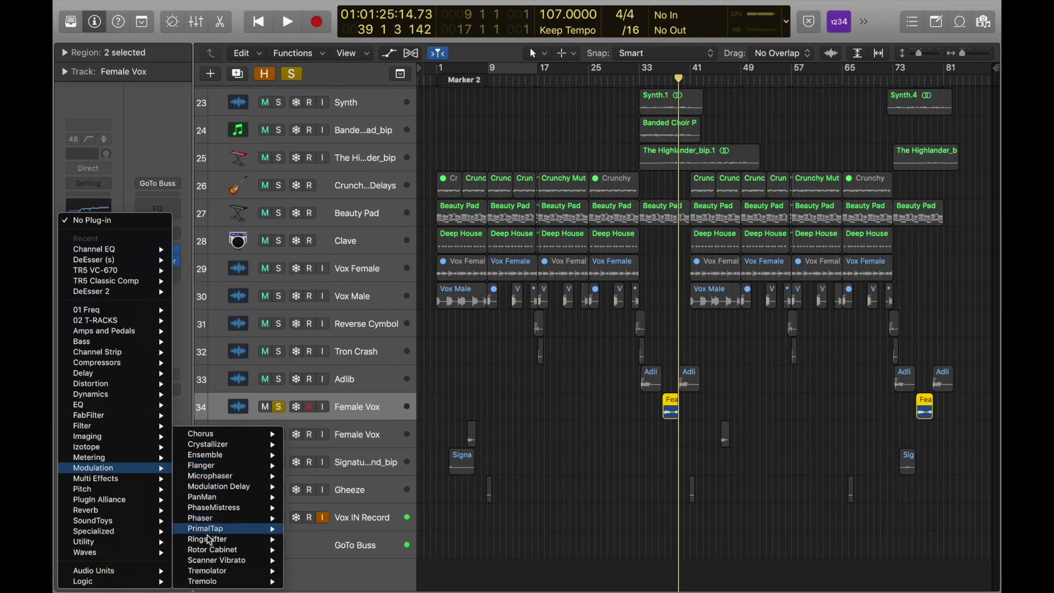
mouse_move(250, 582)
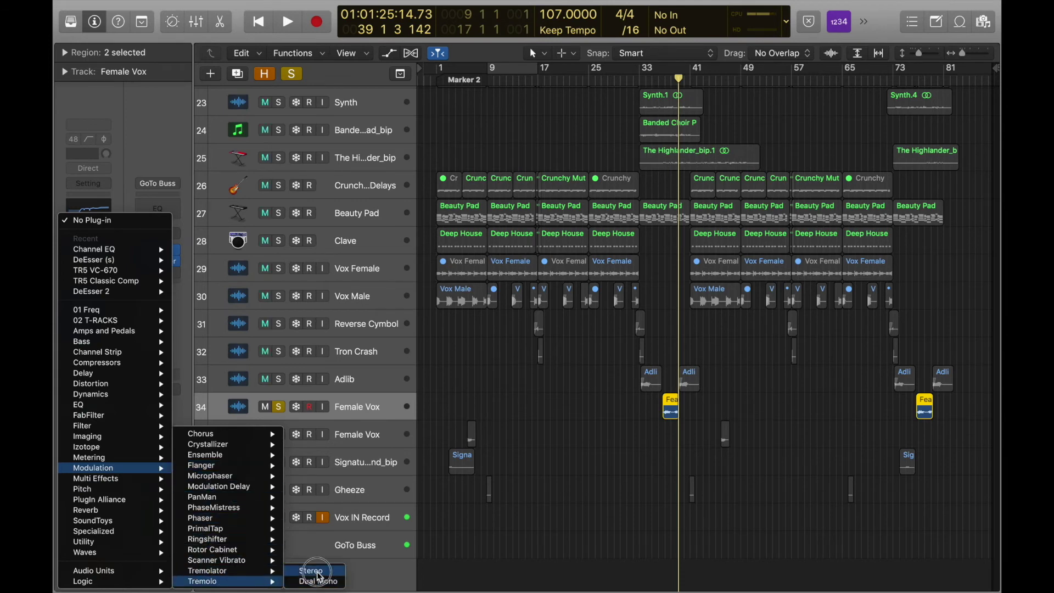
click(319, 576)
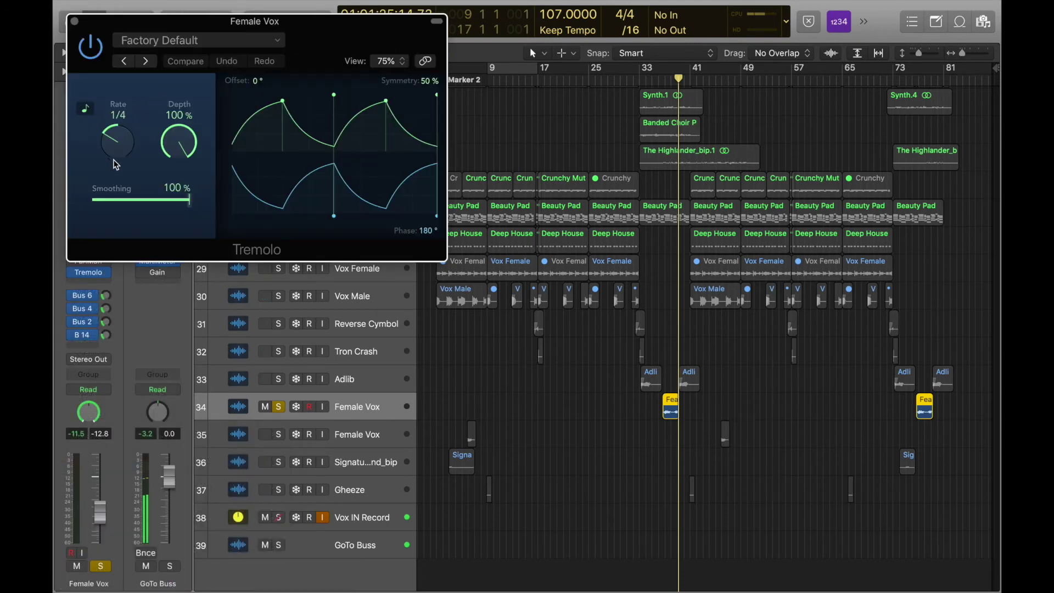
- Load the Slow Panning preset in the Tremolo plug-in and set its Rate to 1 bar
click(171, 41)
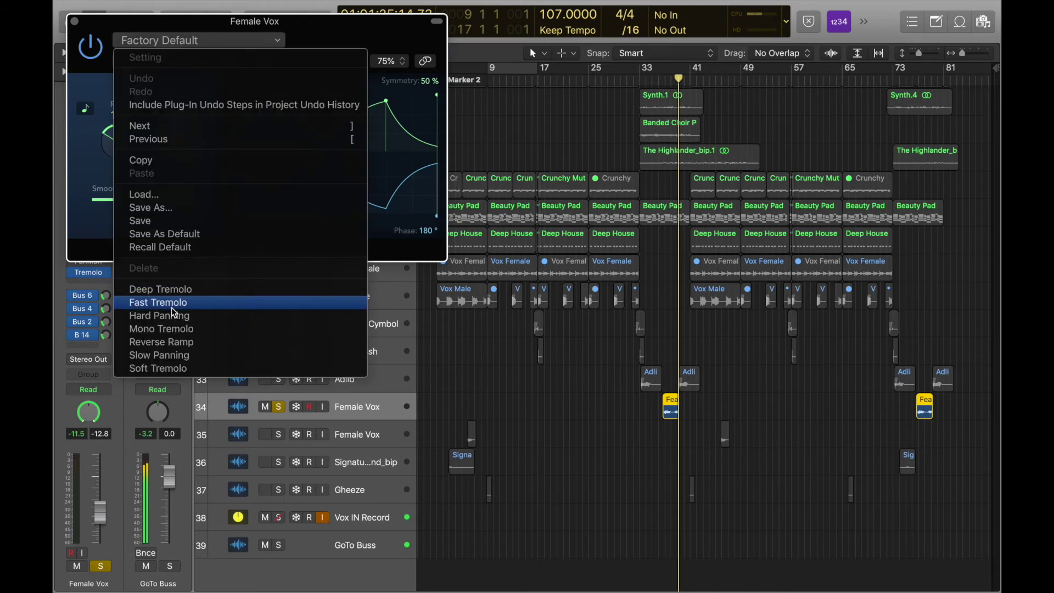
click(180, 357)
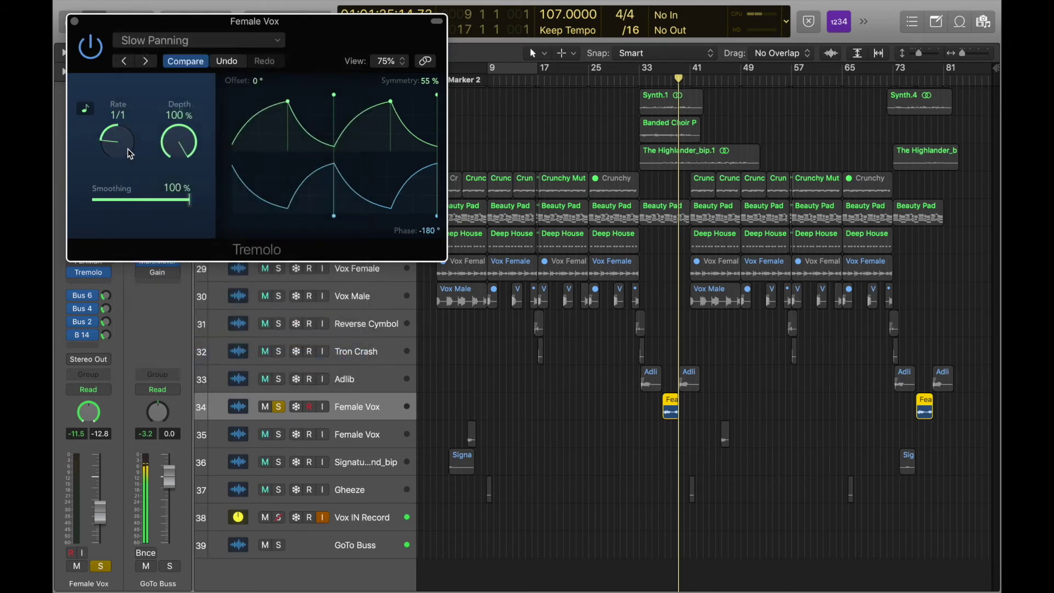
drag(120, 150, 121, 156)
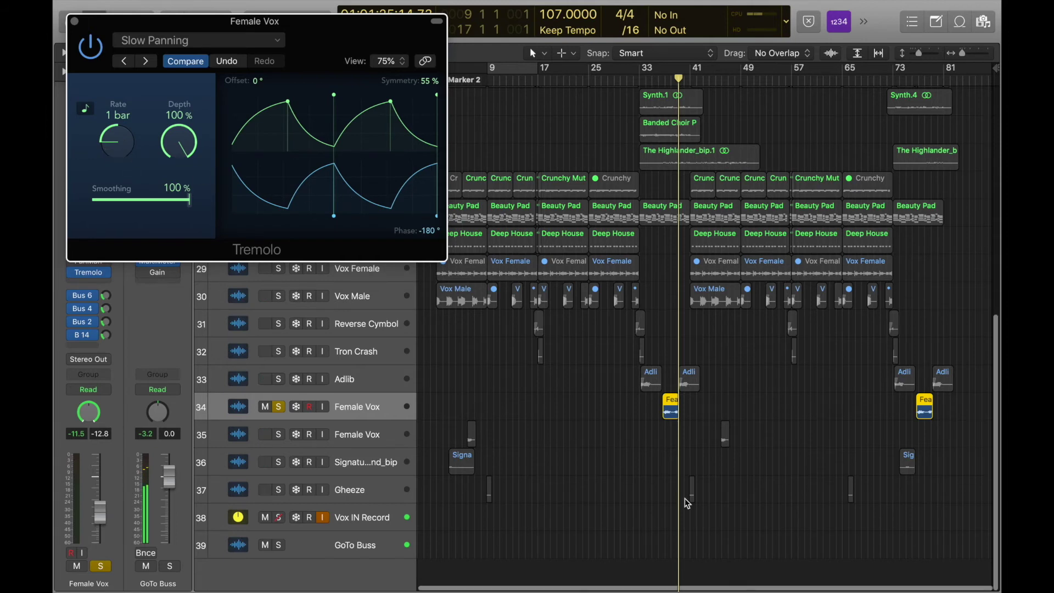
- Set the Tremolo Rate to 2 bars and audition the Female Vox region in a cycle range from 36 3 to 40
scroll(685, 497, up, 10)
scroll(688, 504, left, 1)
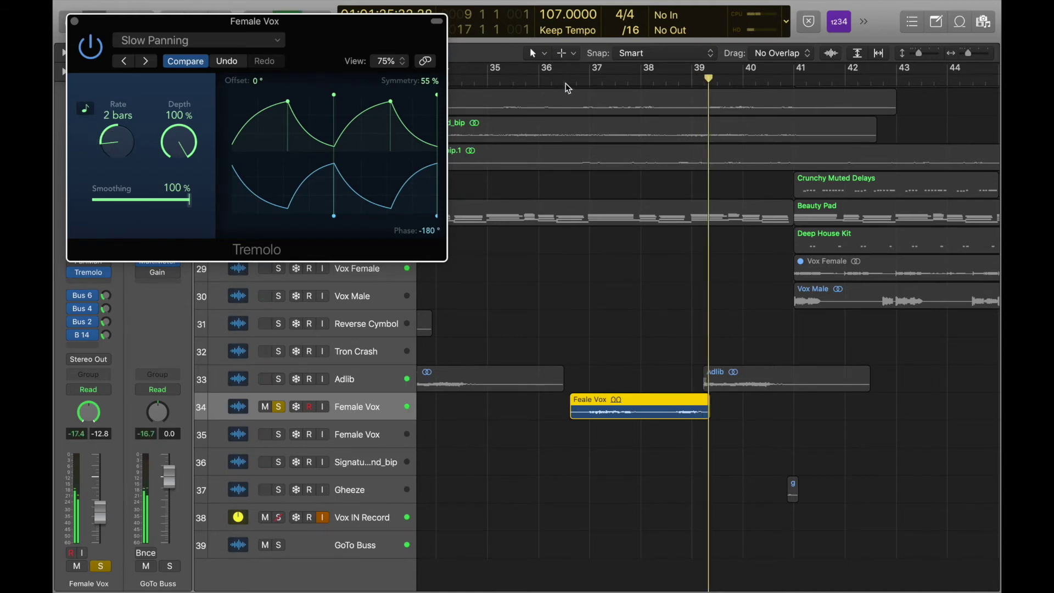
drag(541, 70, 597, 70)
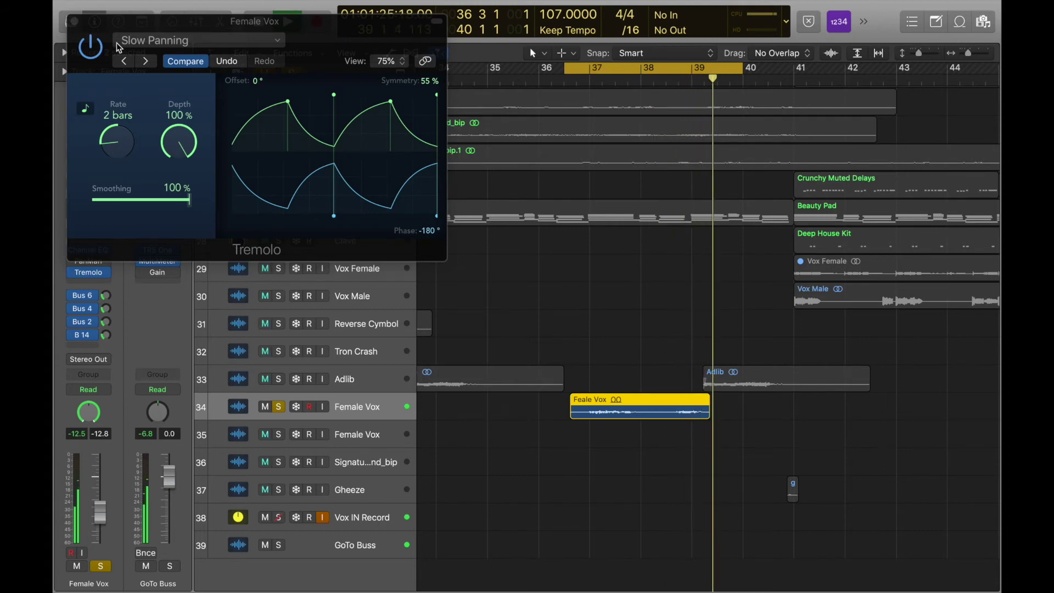
click(626, 226)
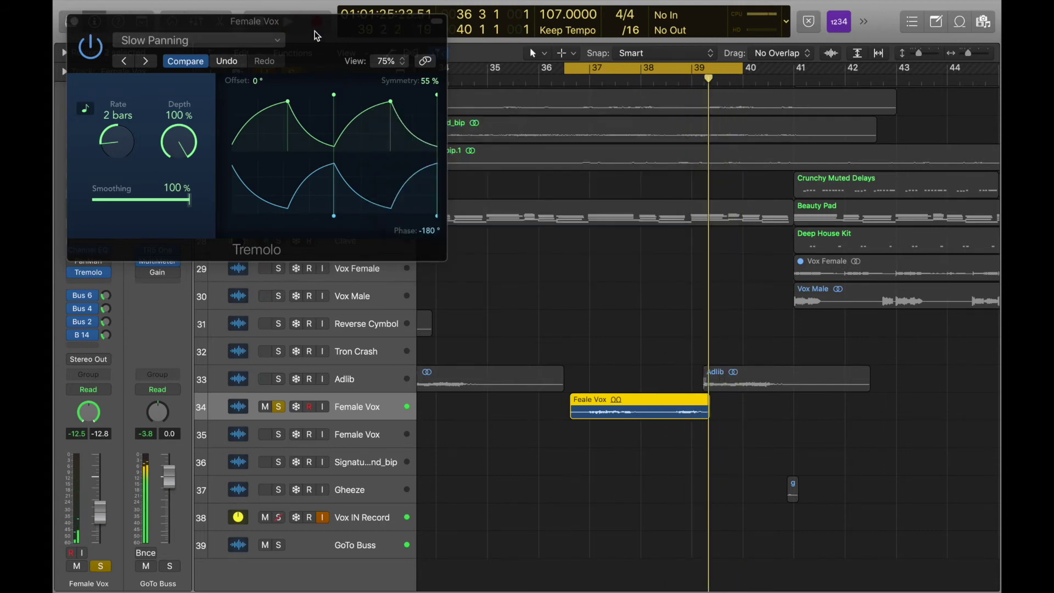
- Move the Tremolo window clear of the channel strip and replay the Female Vox region with the effect active
drag(316, 35, 921, 287)
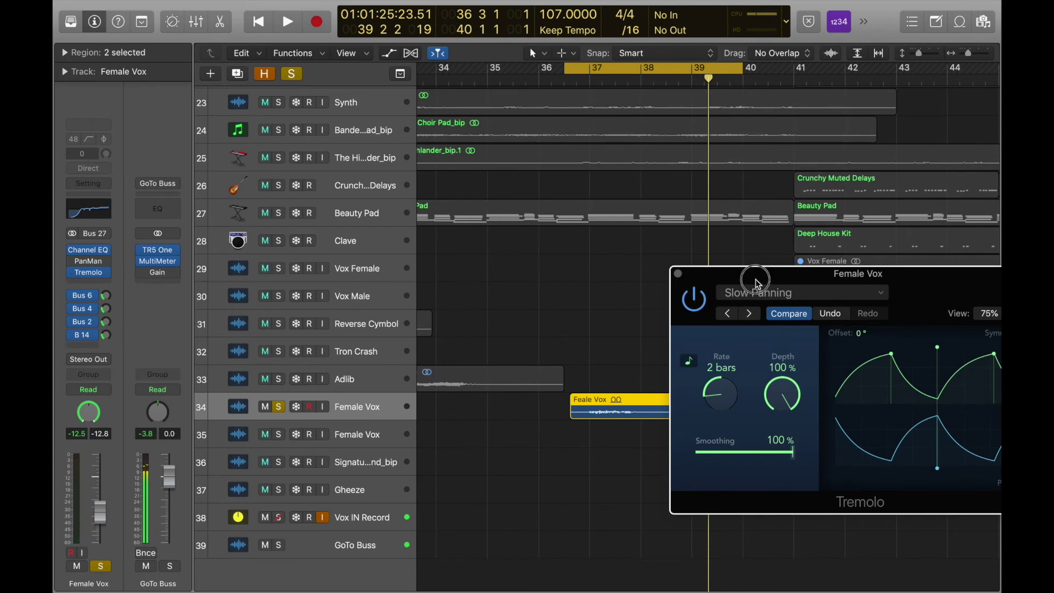
drag(755, 290, 638, 274)
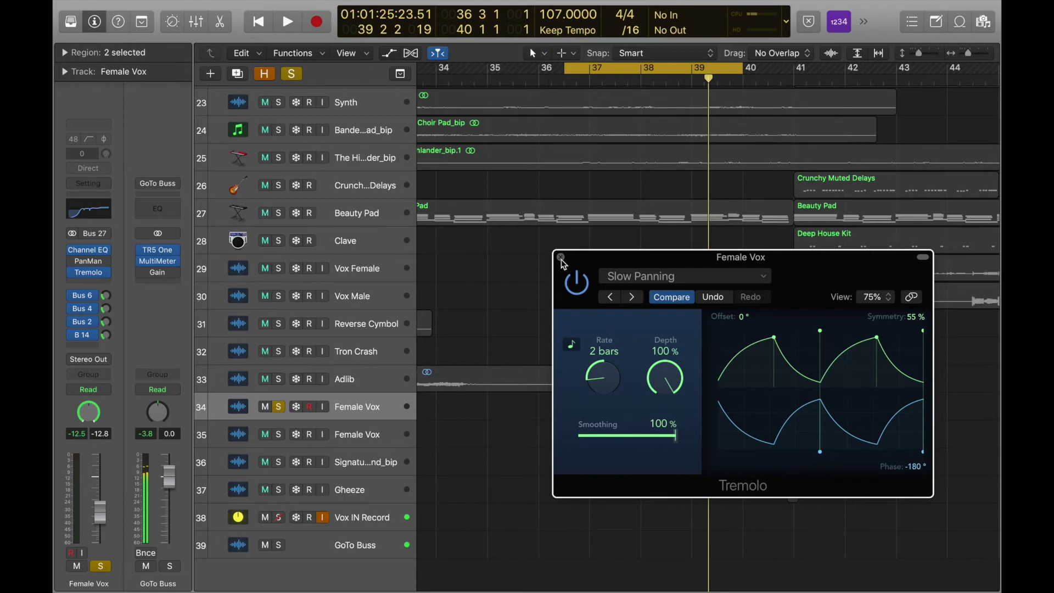
key(space)
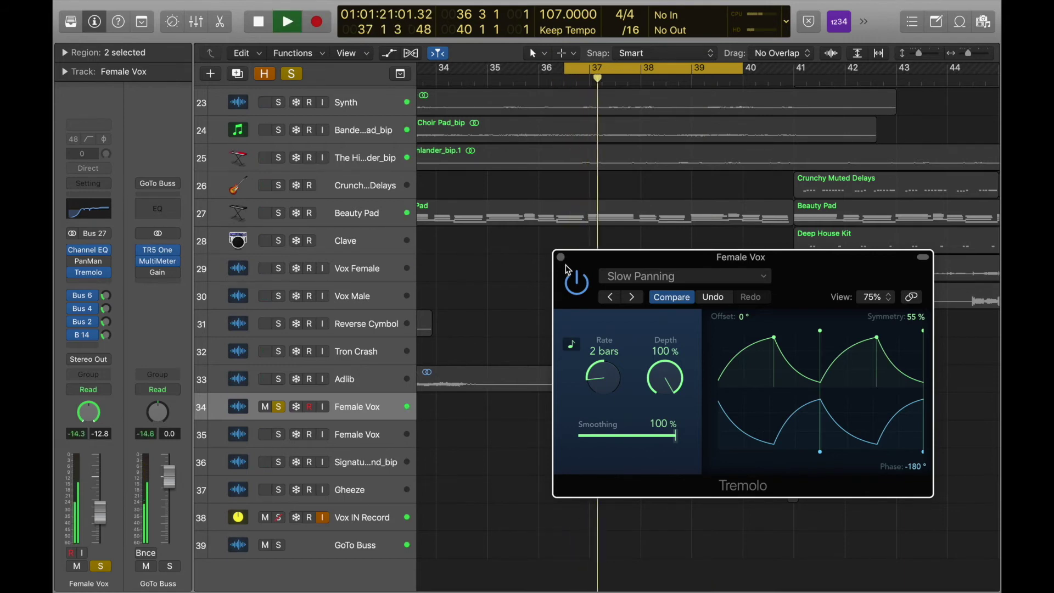
key(space)
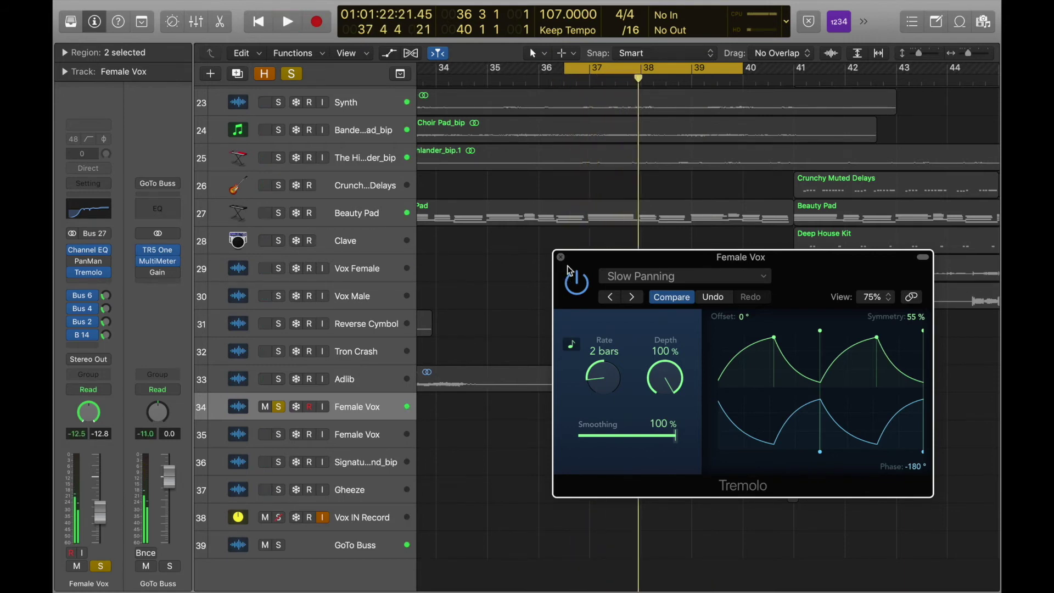
- Bypass the Tremolo, audition Female Vox with PanMan for comparison, and close the Tremolo window
click(575, 281)
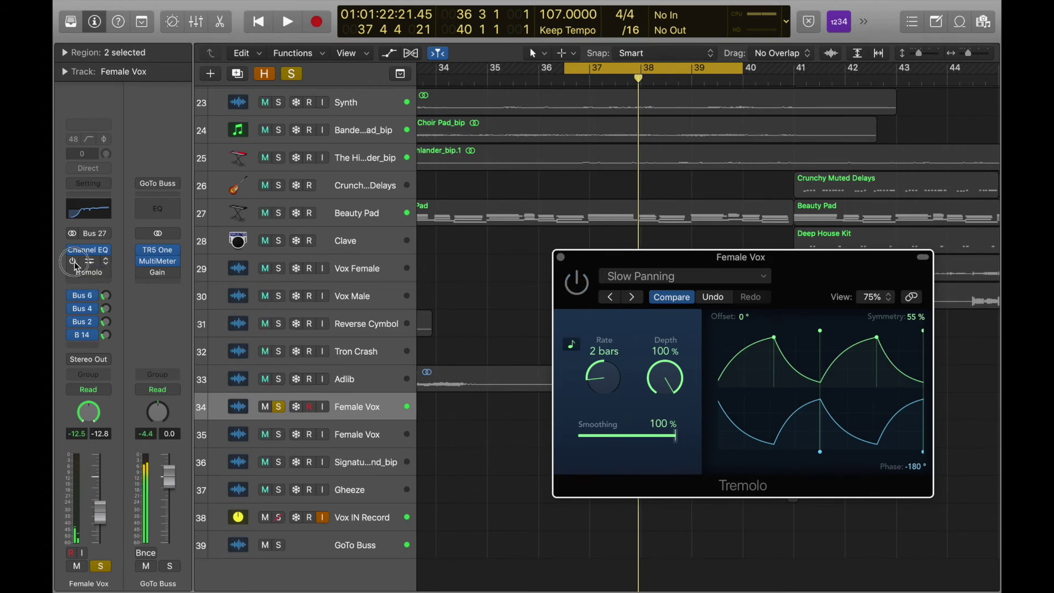
key(space)
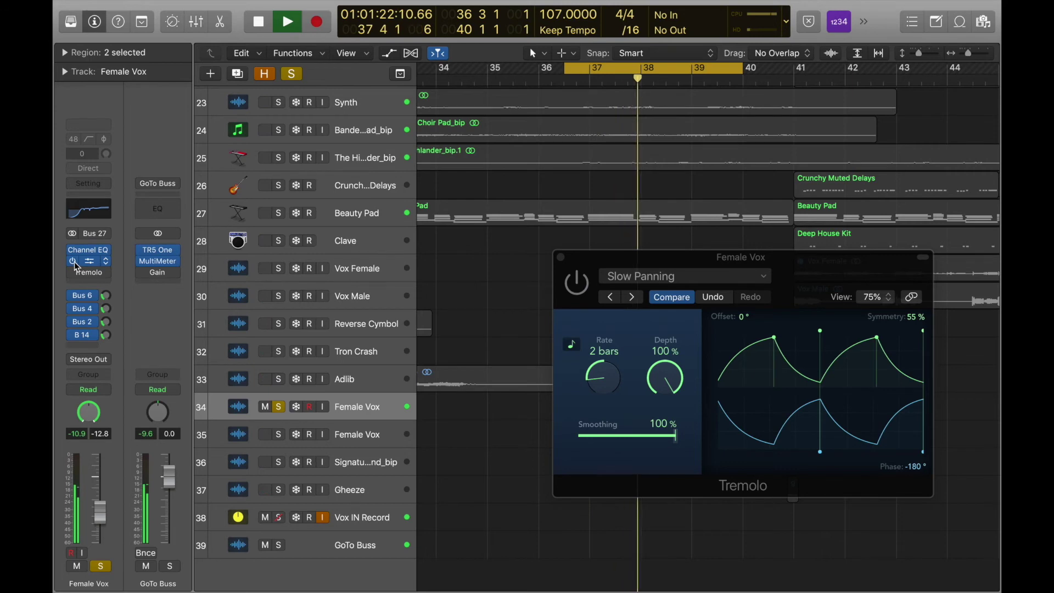
key(Return)
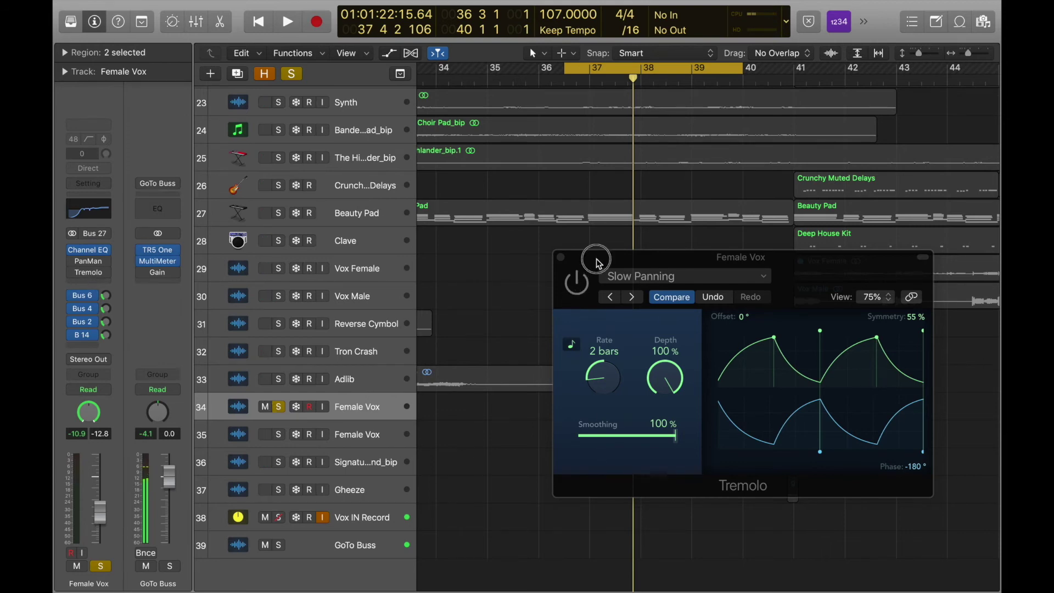
drag(597, 261, 461, 219)
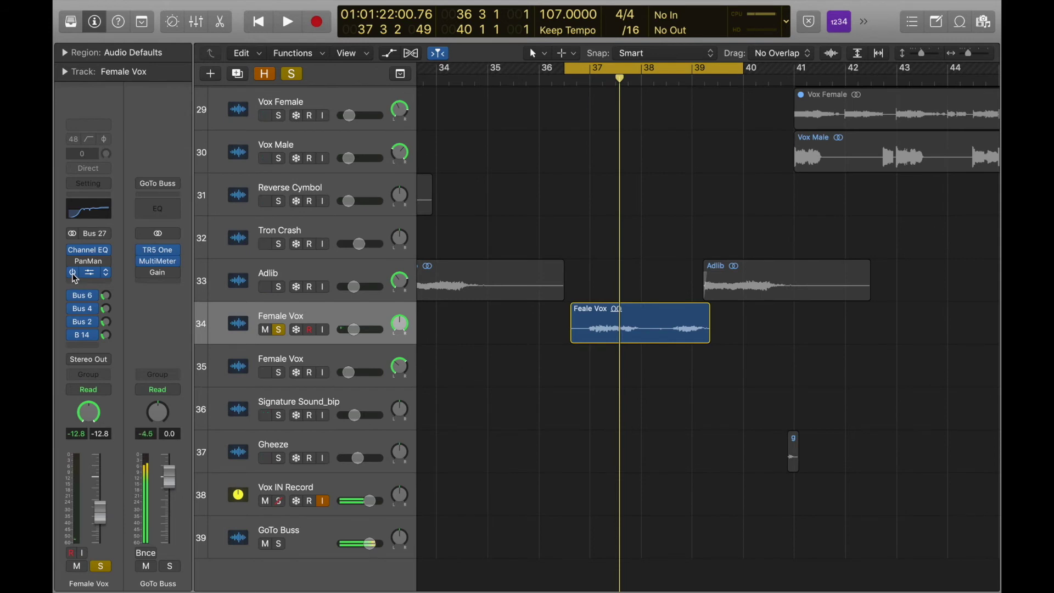
- Inspect the destinations of Female Vox's sends on Bus 6, Bus 4, Bus 2 and Bus 14
click(81, 296)
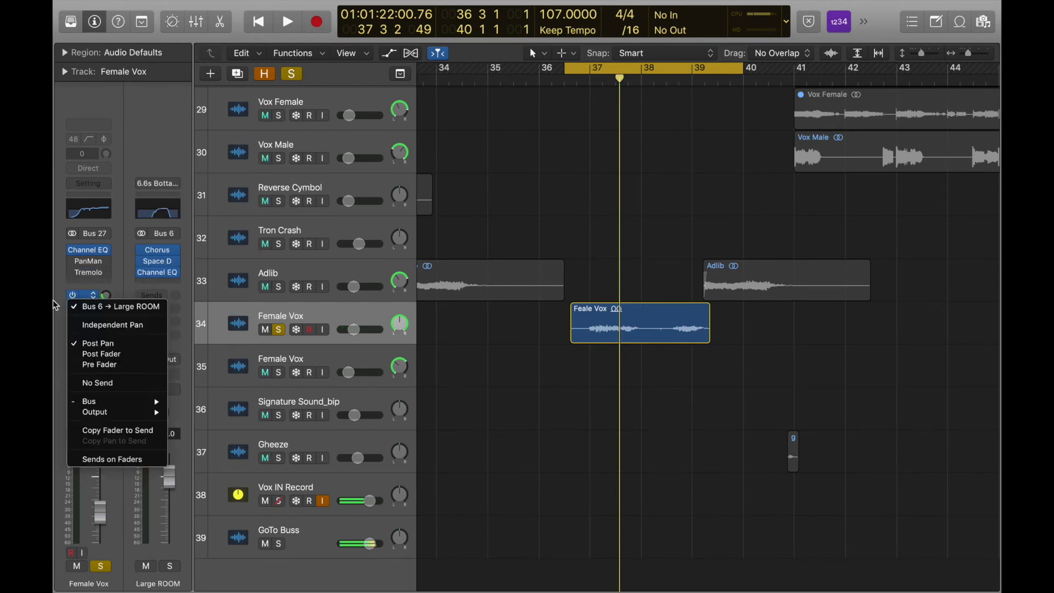
click(57, 311)
click(92, 313)
click(76, 317)
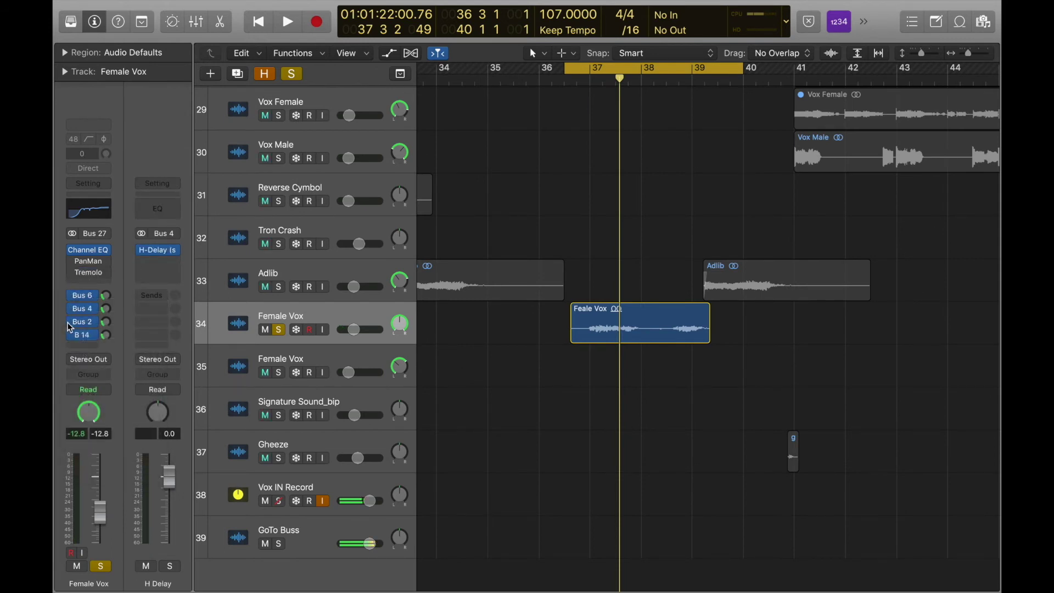
click(89, 328)
click(56, 331)
click(86, 336)
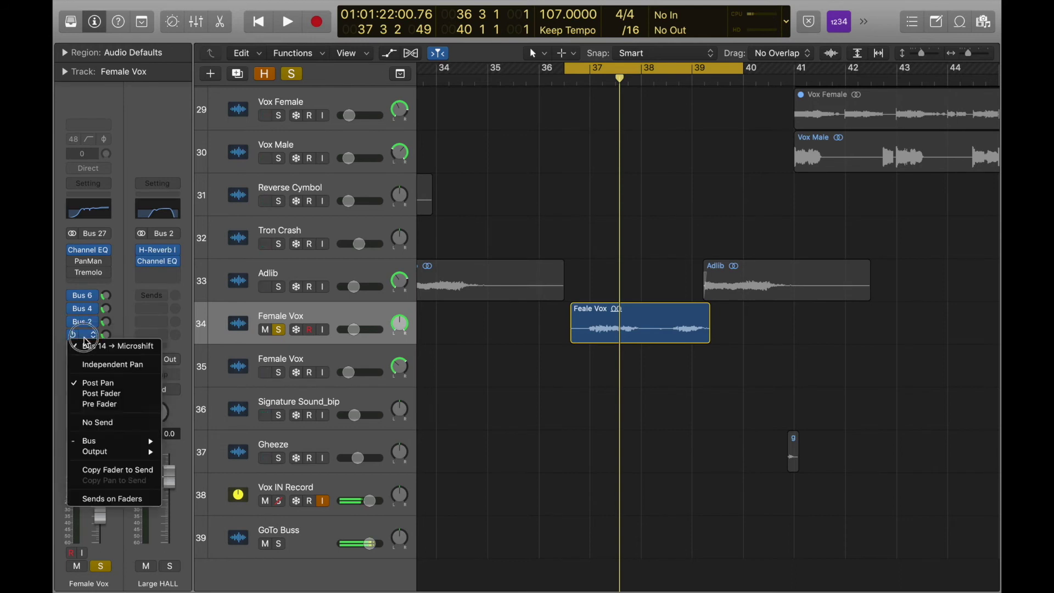
click(55, 342)
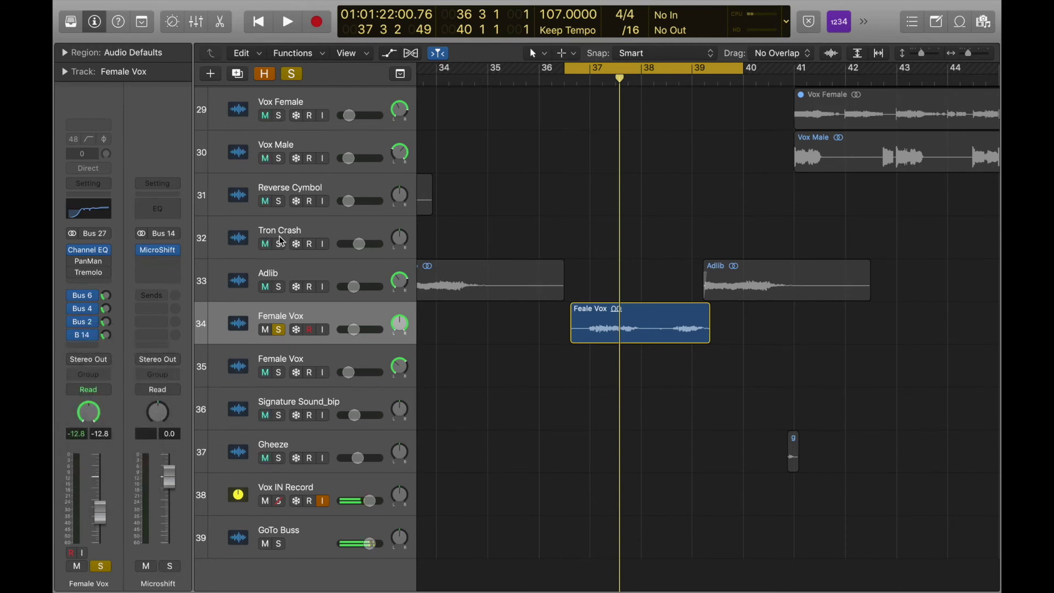
- Open MicroShift on the Bus 14 return, solo that return, and unsolo Female Vox, keeping the plug-in clear of its region
click(158, 252)
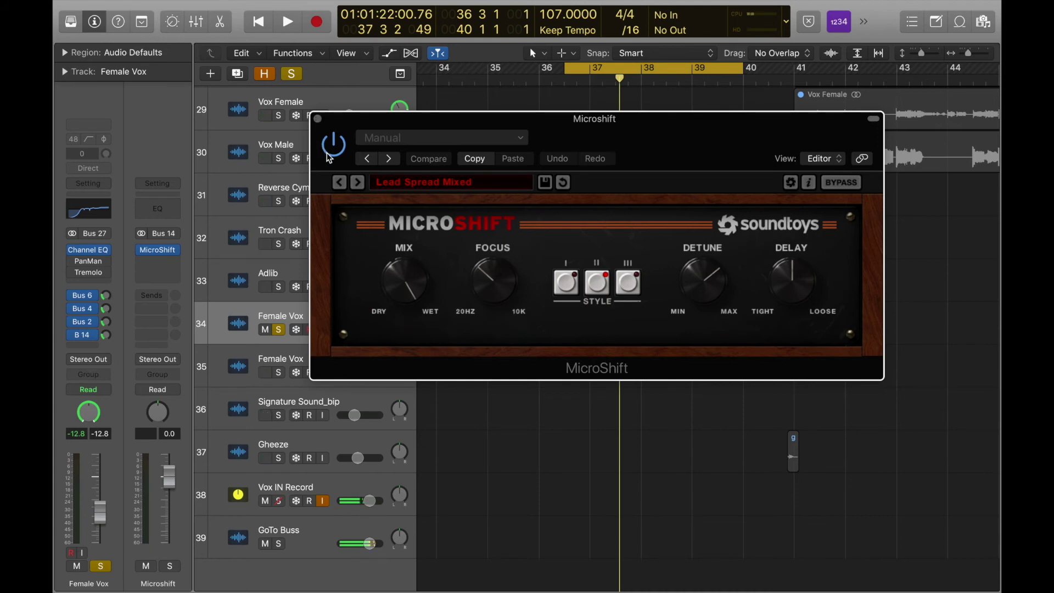
click(169, 571)
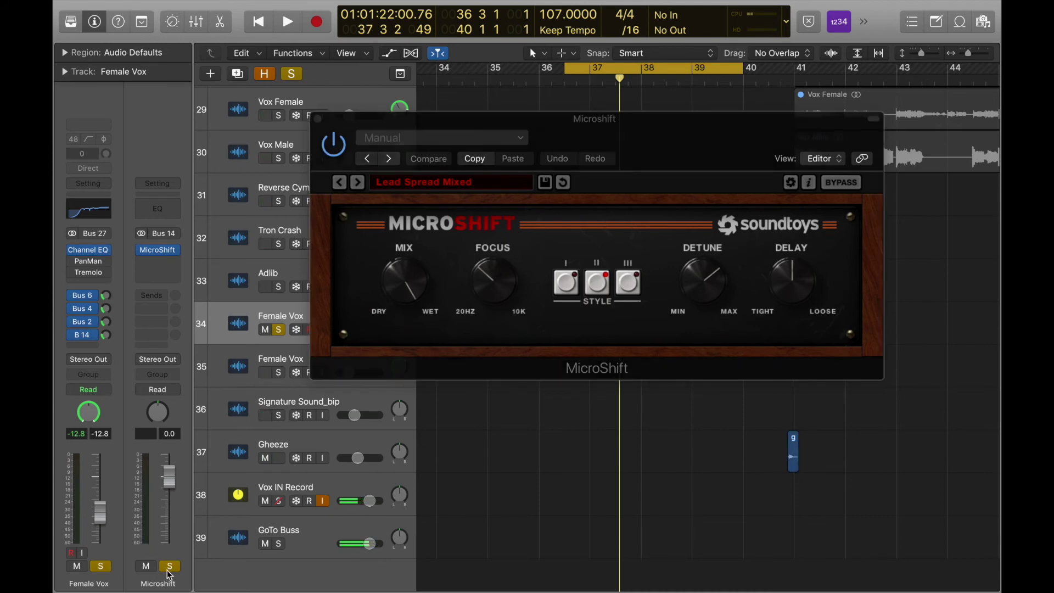
drag(389, 129, 433, 353)
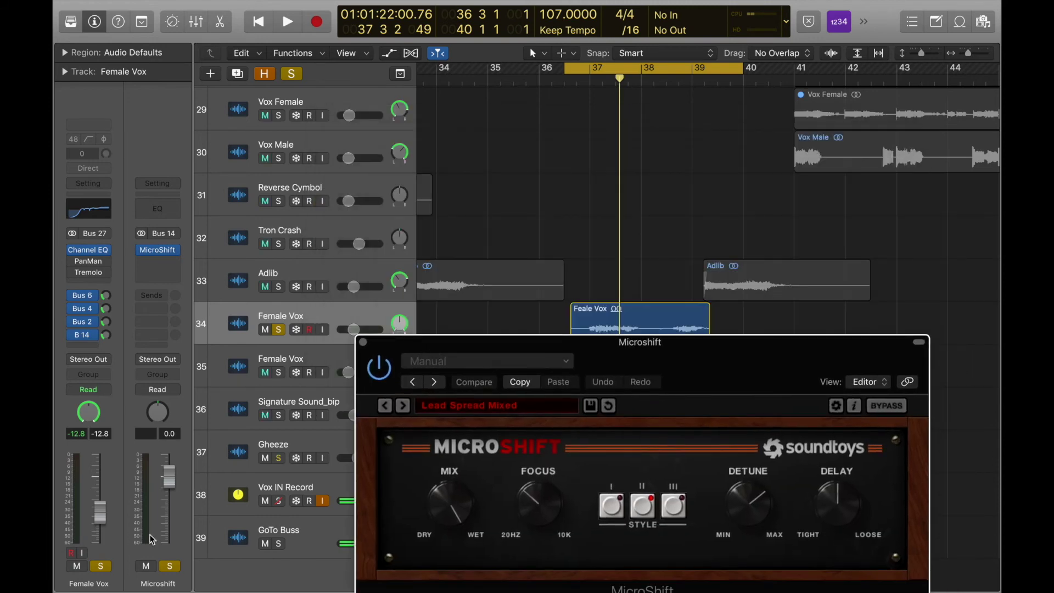
click(101, 566)
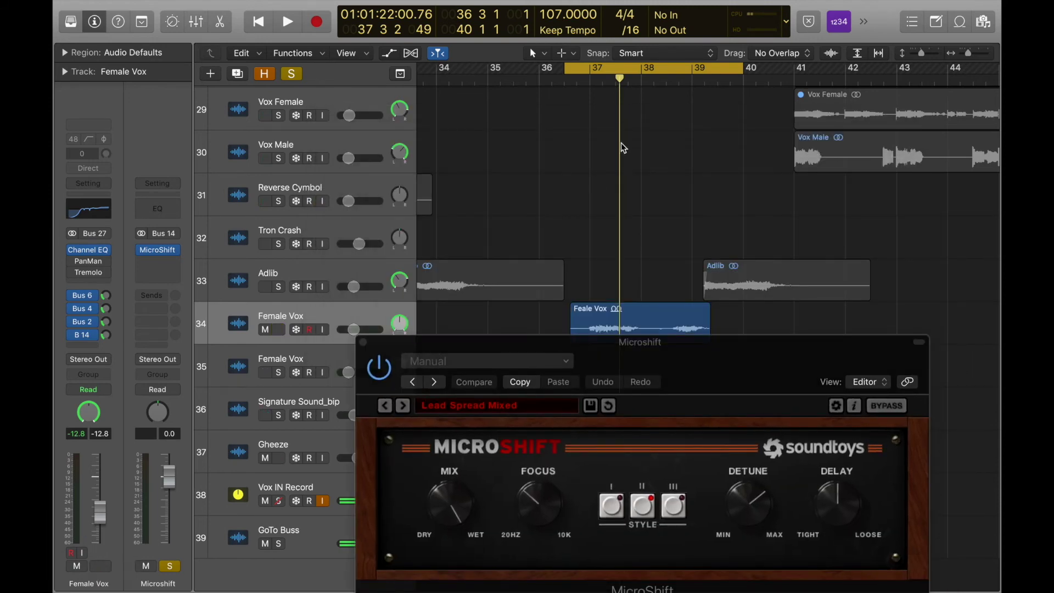
- Close the MicroShift window and shrink the arrangement so every track and the whole song fit in view
scroll(623, 147, up, 15)
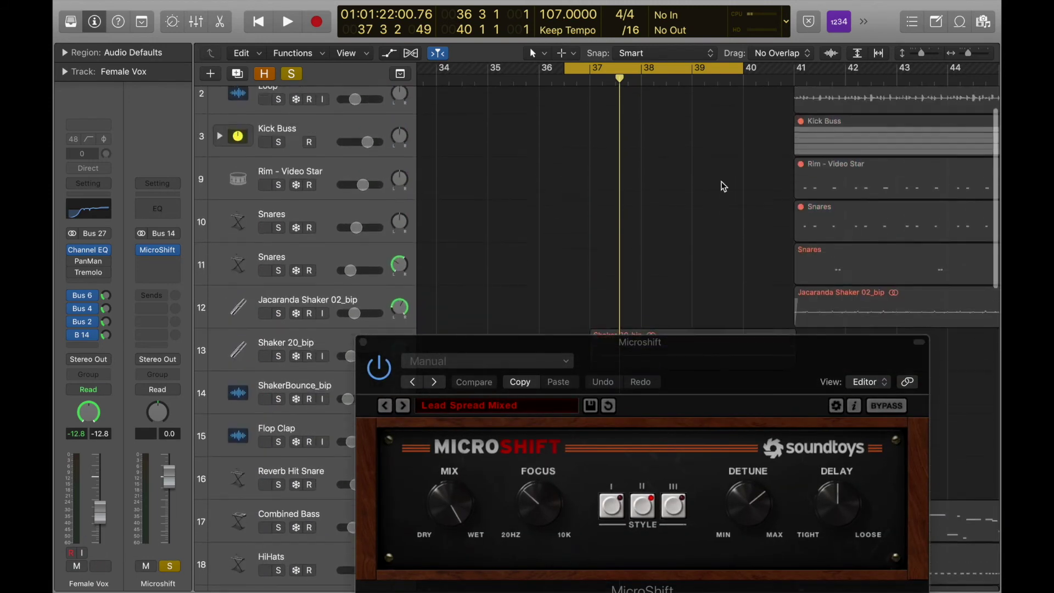
scroll(721, 186, up, 2)
scroll(584, 293, down, 3)
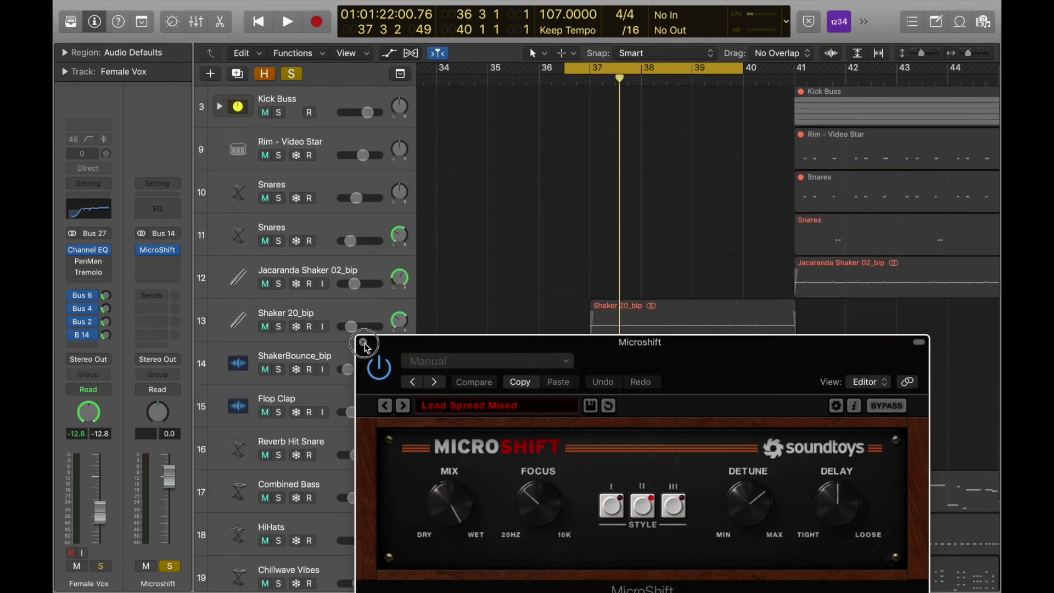
click(363, 342)
drag(922, 57, 909, 77)
key(super+Left)
key(super+Left)
key(super+Left)
key(super+Left)
key(super+Left)
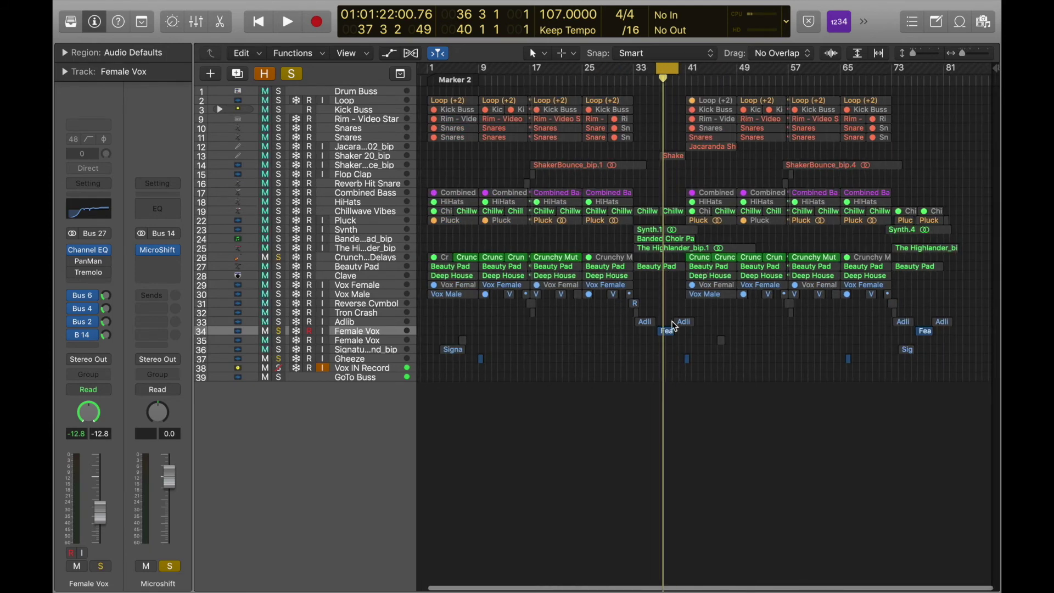
- Select the Female Vox region, play it through the soloed Microshift return, and check its Bus 14 send
click(364, 258)
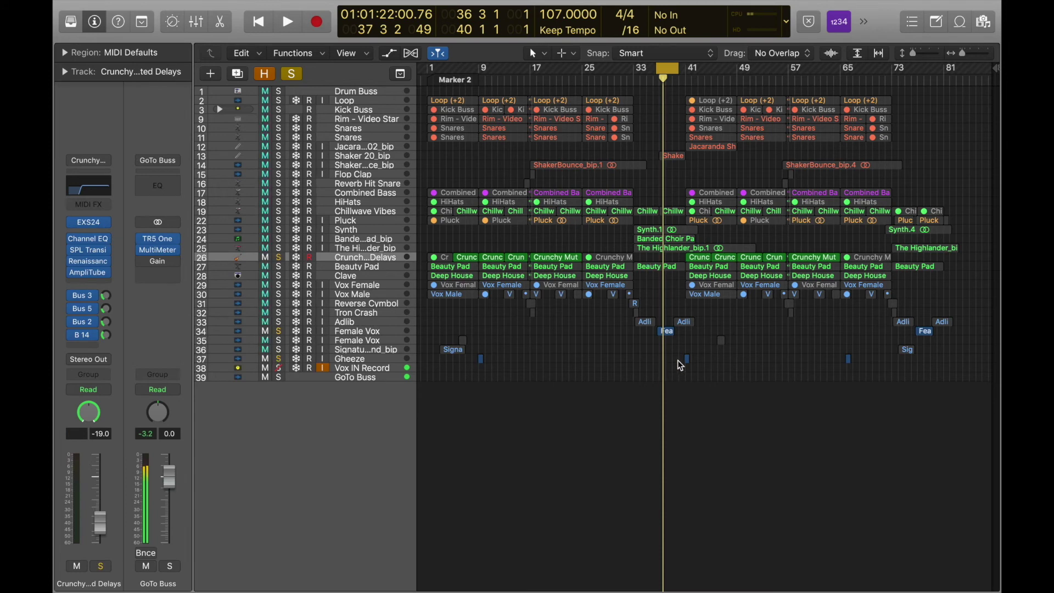
click(668, 332)
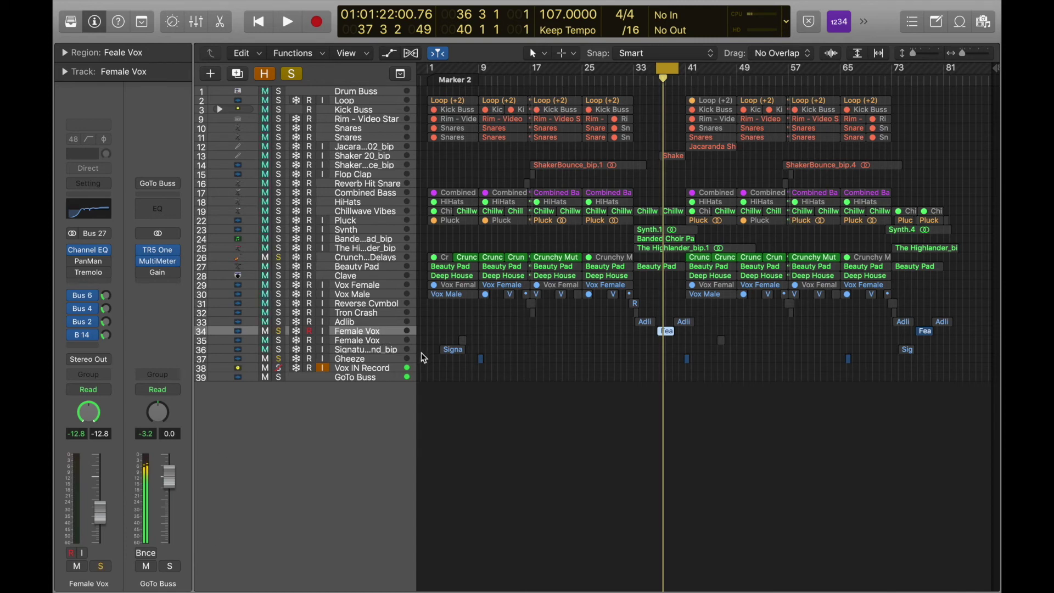
key(space)
key(s)
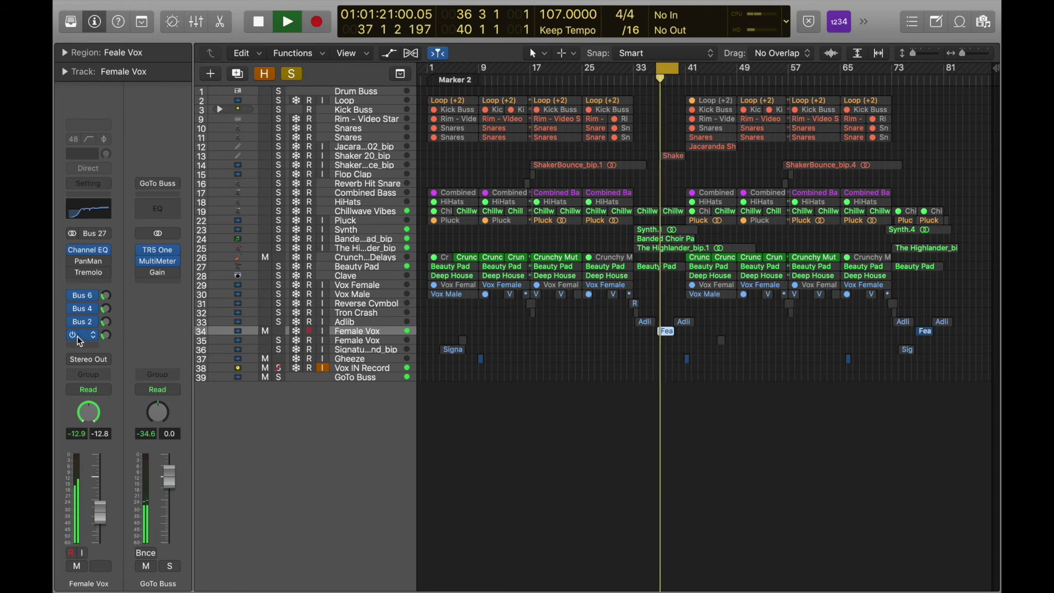
click(86, 336)
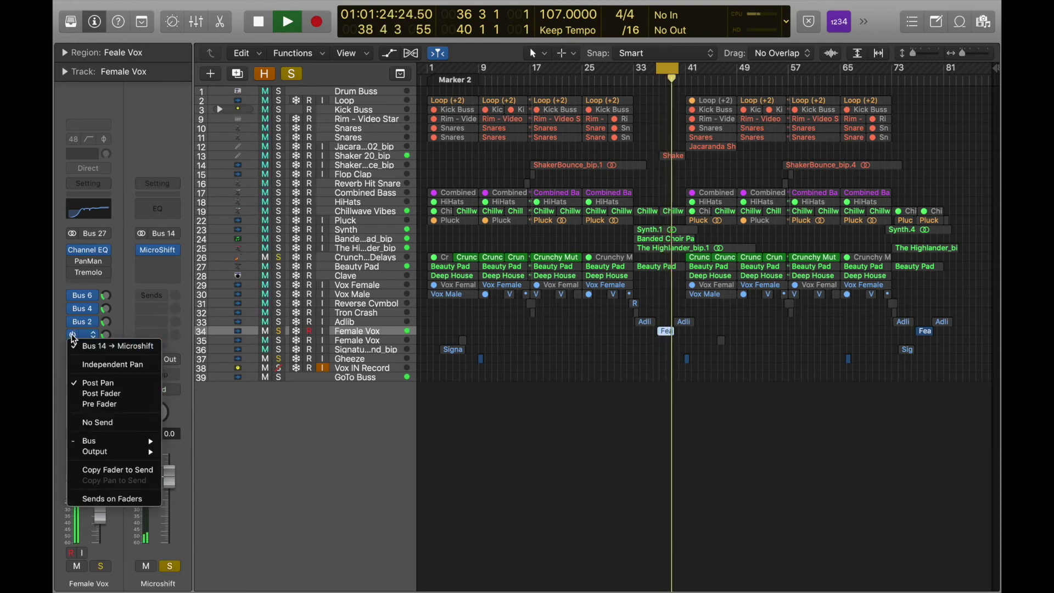
click(154, 281)
- Compare Female Vox with MicroShift bypassed and re-enabled during playback, and stop the transport
click(142, 250)
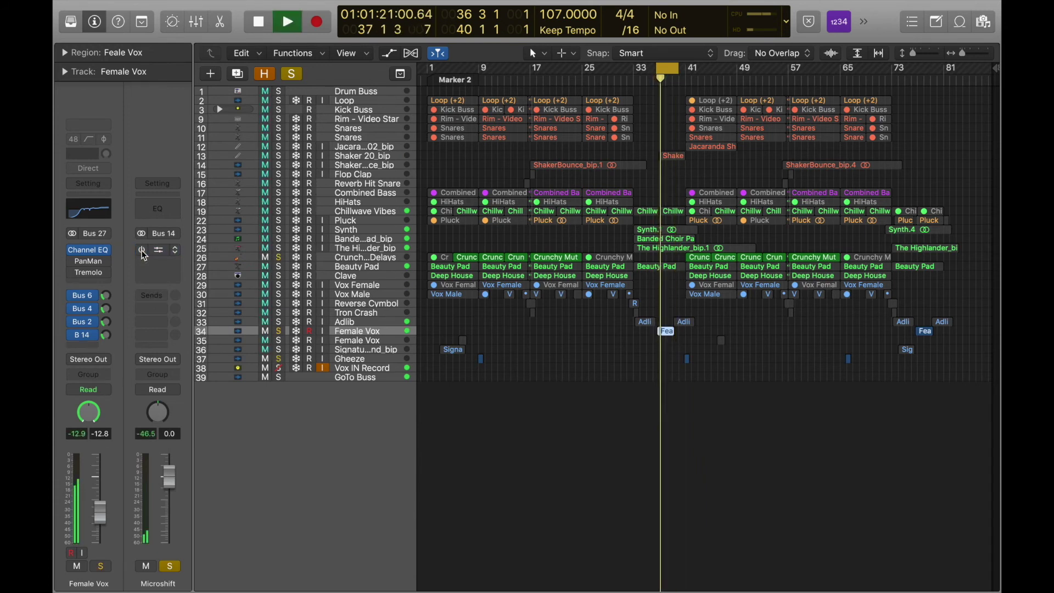
click(141, 250)
key(space)
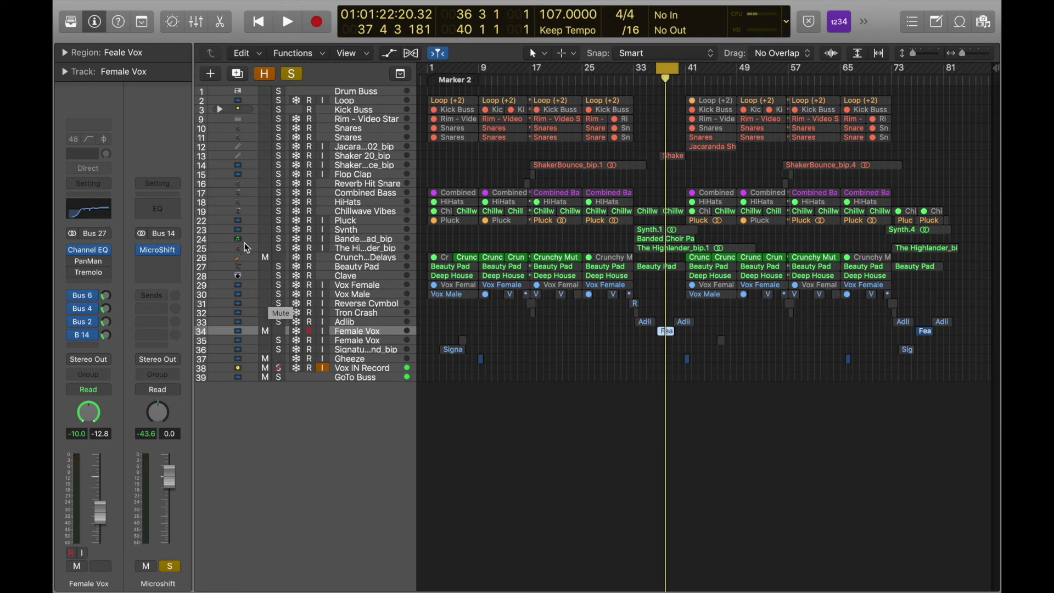
- Reopen MicroShift to examine its Lead Spread Mixed settings and close the plug-in window
click(177, 255)
drag(655, 354, 587, 240)
drag(586, 238, 532, 187)
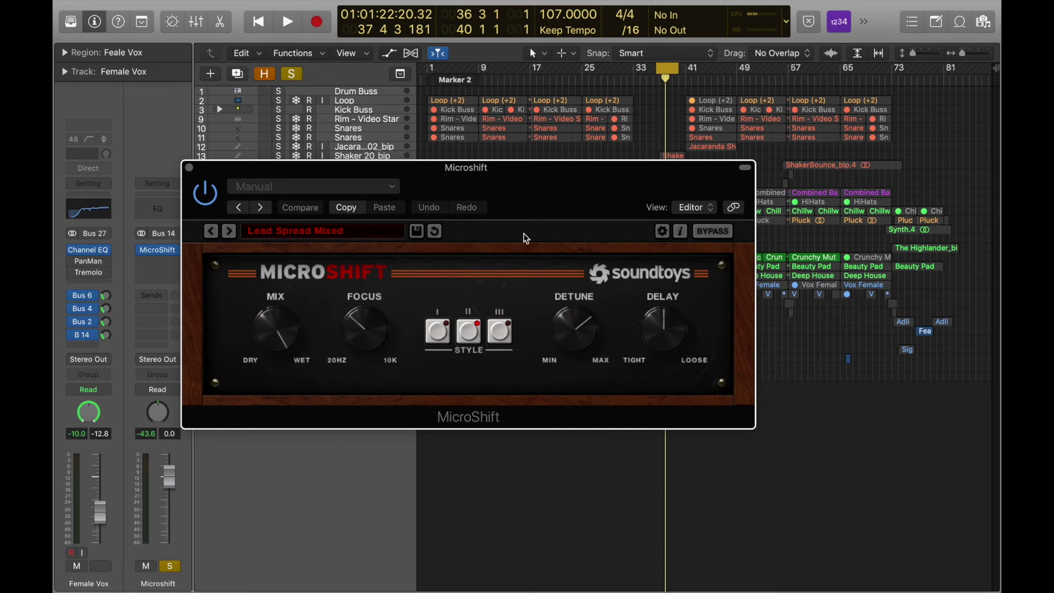
drag(546, 191, 655, 267)
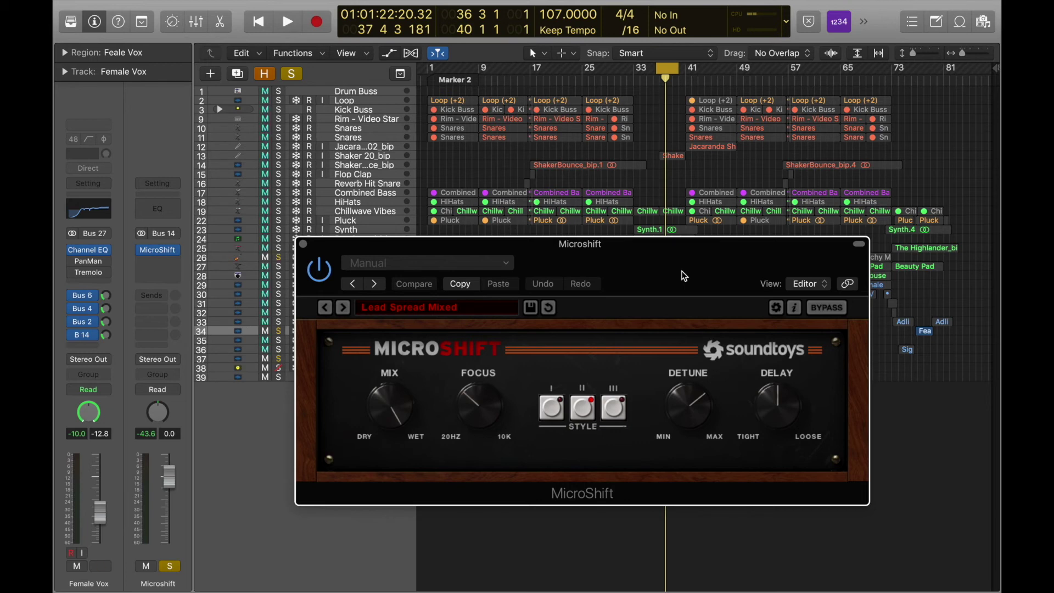
click(303, 244)
- Clear all active solos, then solo the Synth track and briefly play it back
click(277, 91)
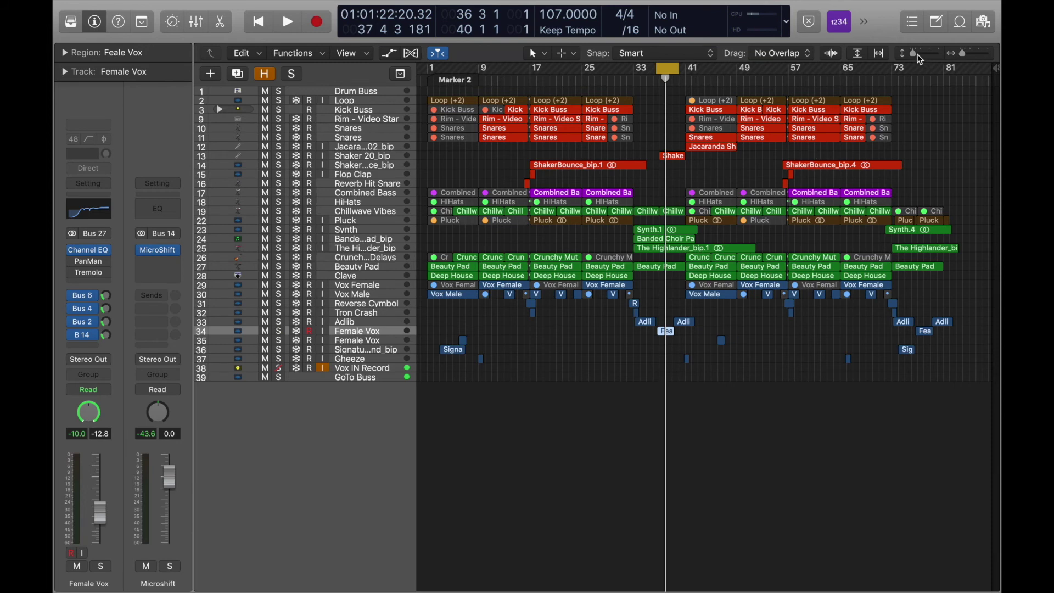
drag(914, 53, 921, 53)
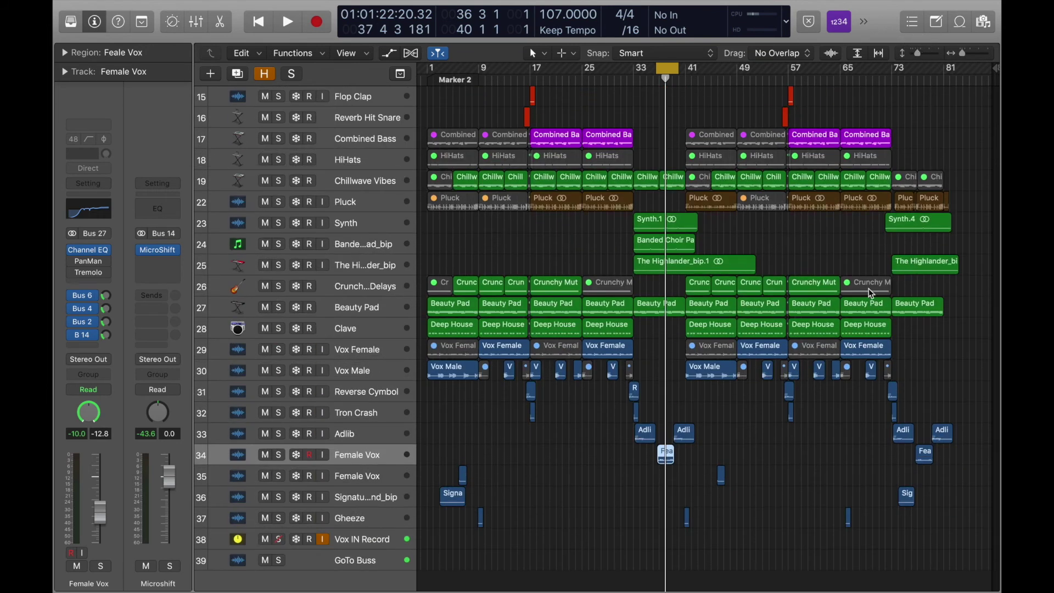
scroll(839, 301, down, 1)
click(379, 223)
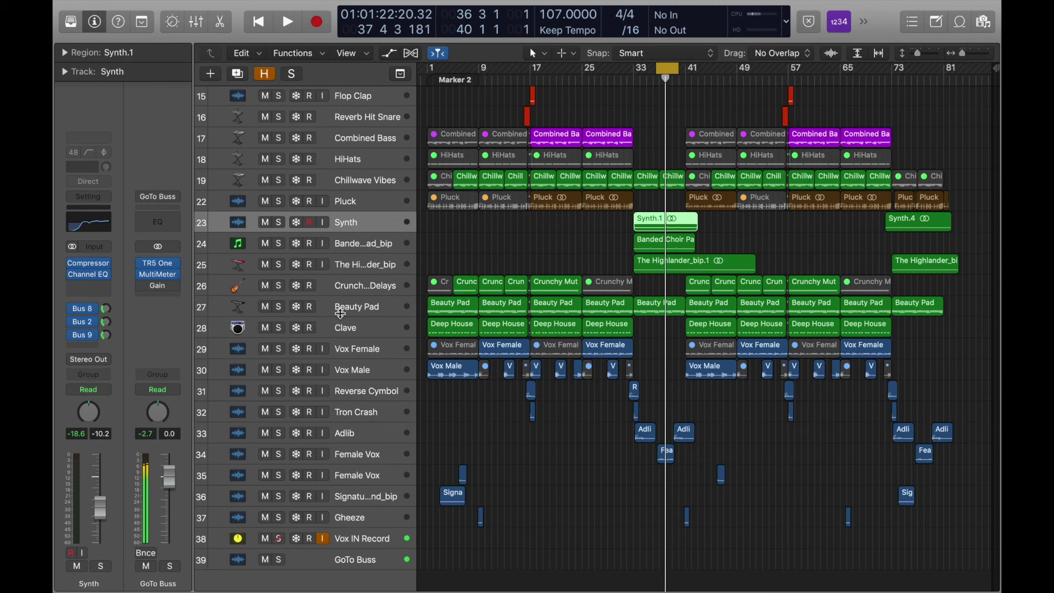
click(278, 224)
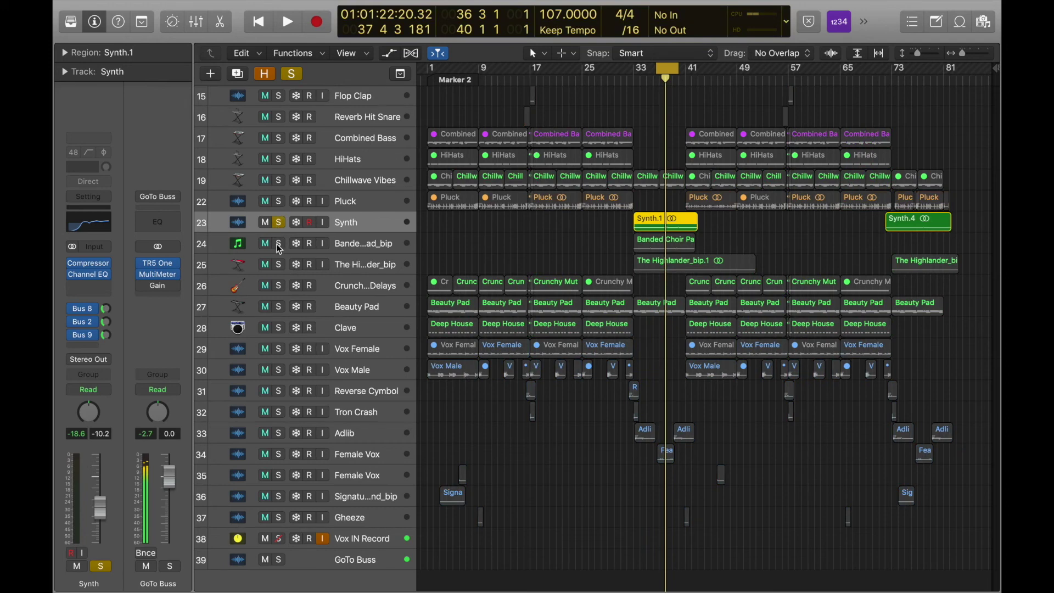
key(space)
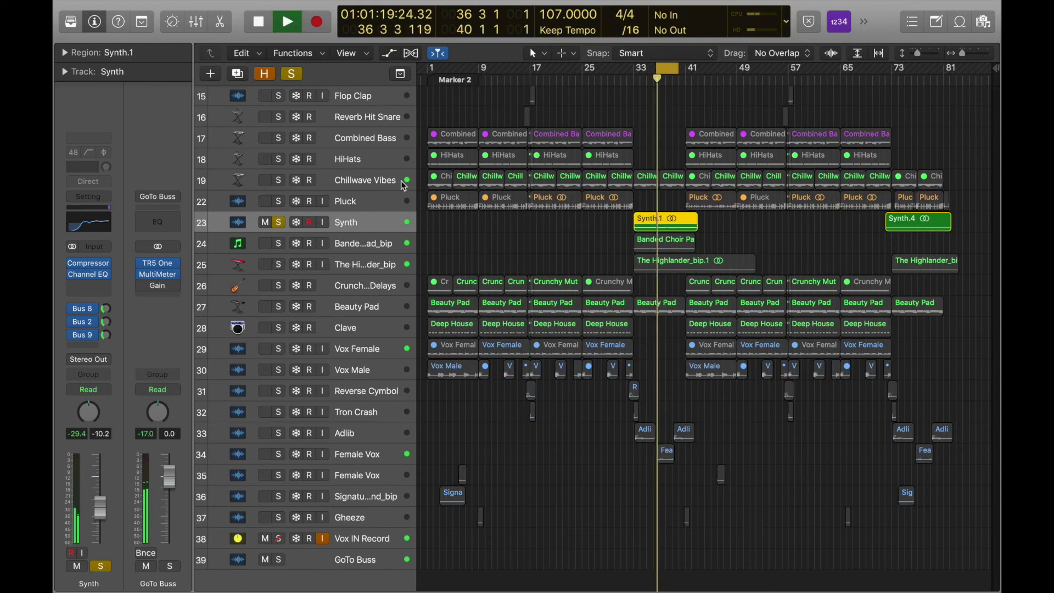
key(space)
- Set the cycle range from 32 3 to 43 and audition the soloed Synth region with taller tracks
drag(660, 69, 706, 68)
key(space)
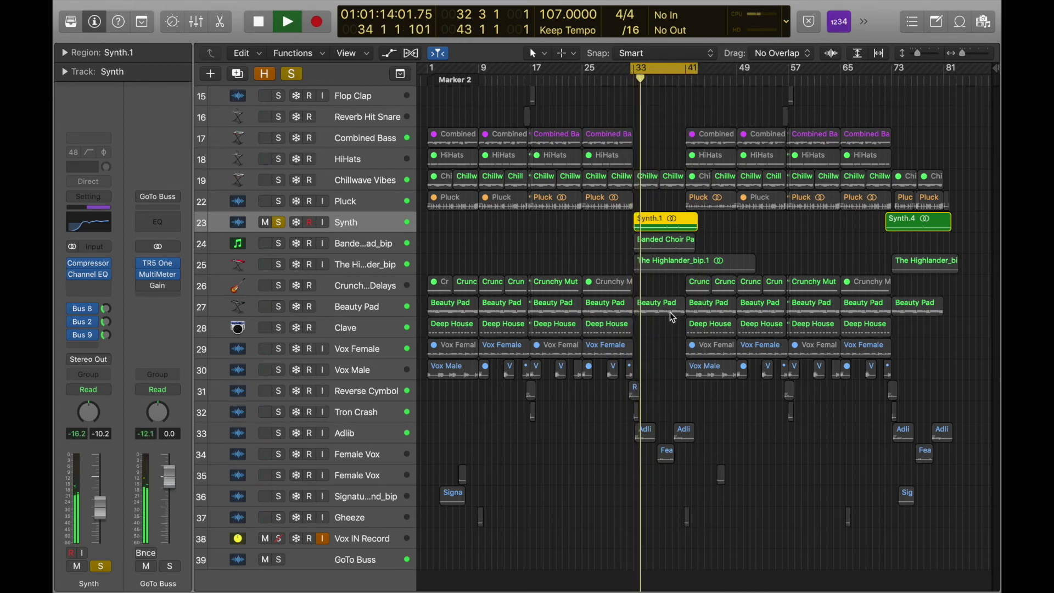
drag(918, 52, 924, 50)
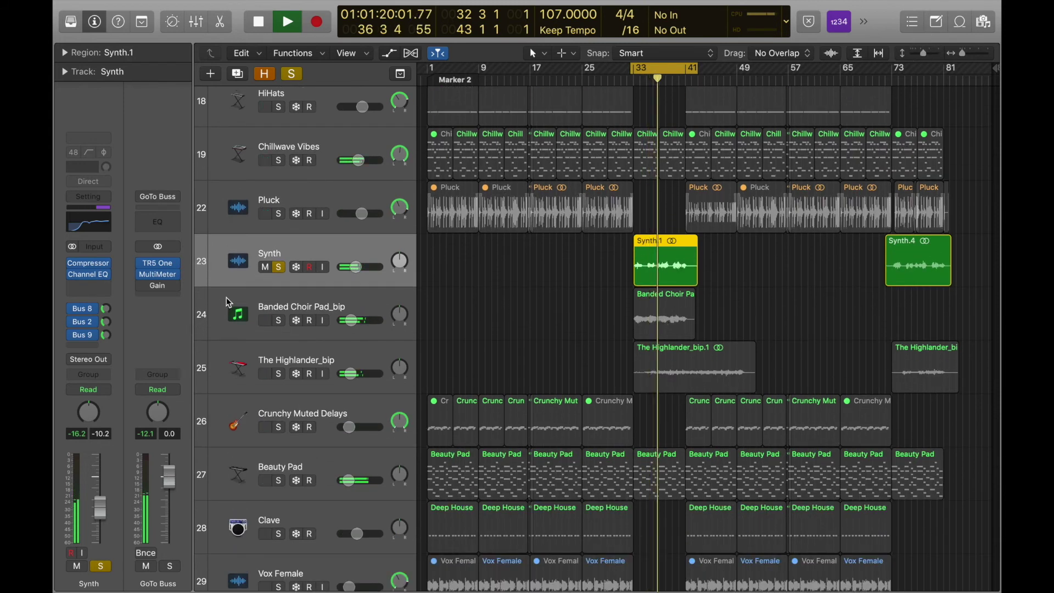
key(space)
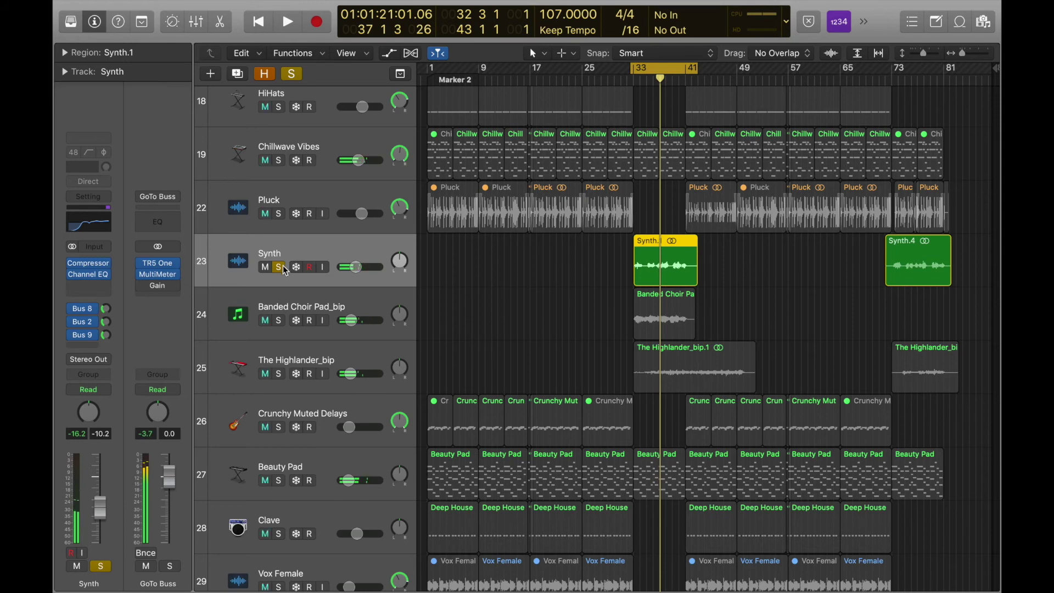
- Reveal the hidden tracks and select LoFi 80s Synth Lead to examine its Alchemy instrument
click(265, 75)
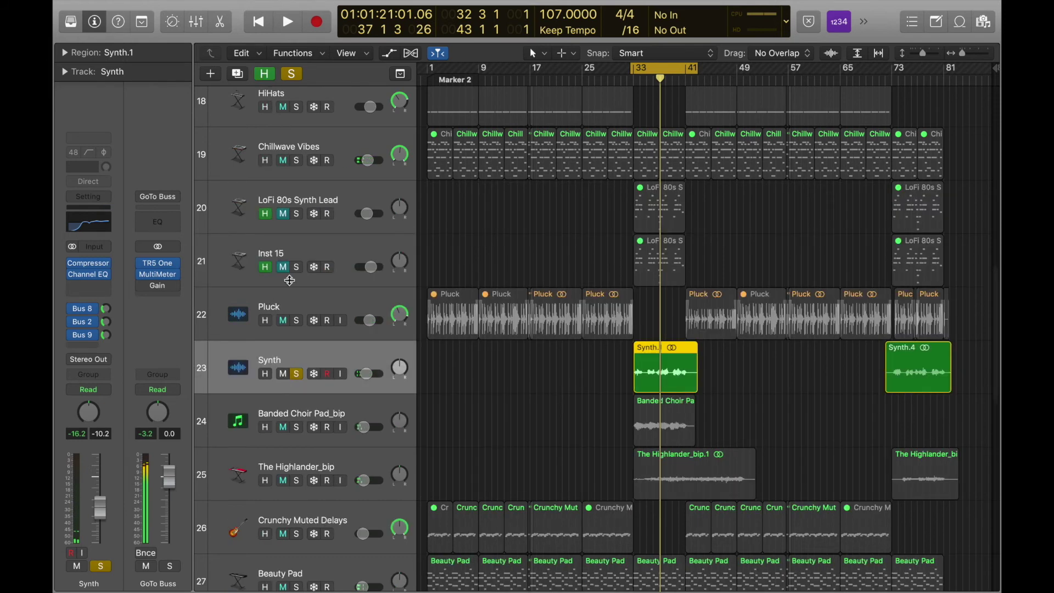
click(342, 215)
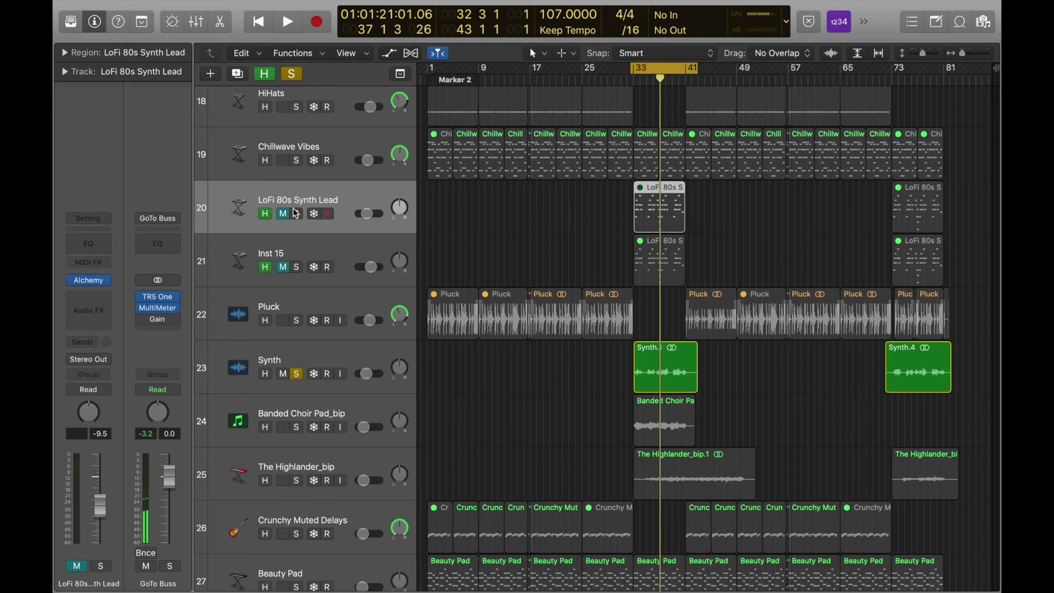
mouse_move(95, 284)
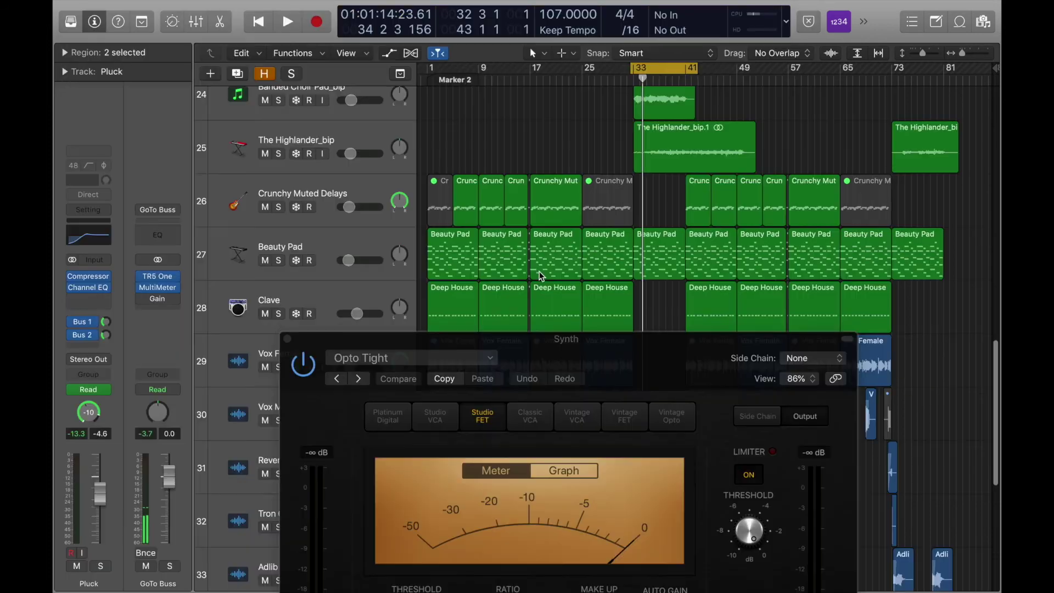
- Solo Synth and audition it while viewing its Opto Tight Compressor settings, then close the plug-in window
scroll(338, 139, up, 4)
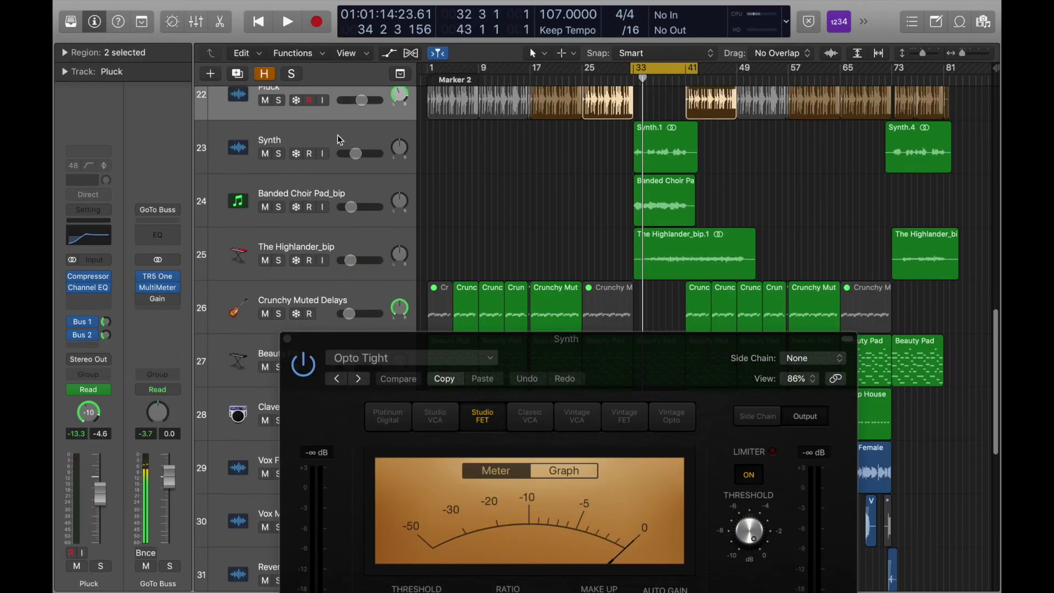
click(279, 153)
key(space)
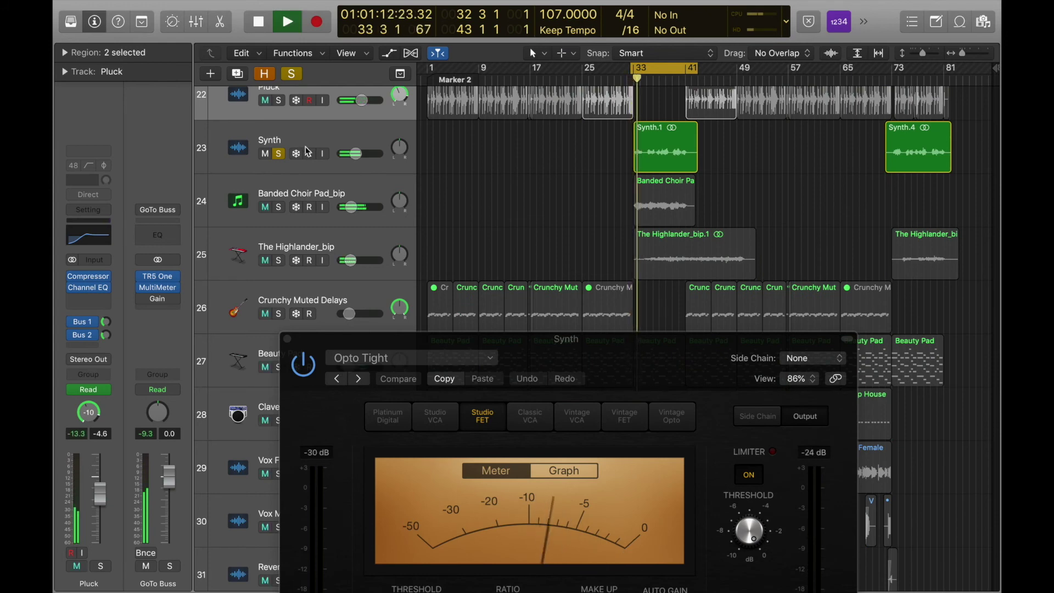
drag(633, 336, 650, 170)
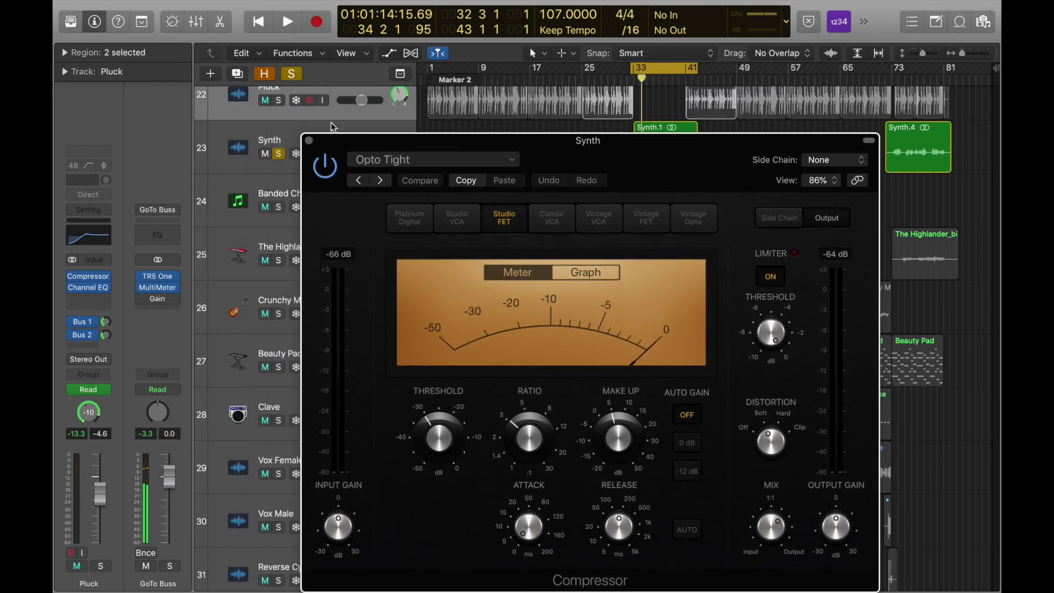
click(309, 141)
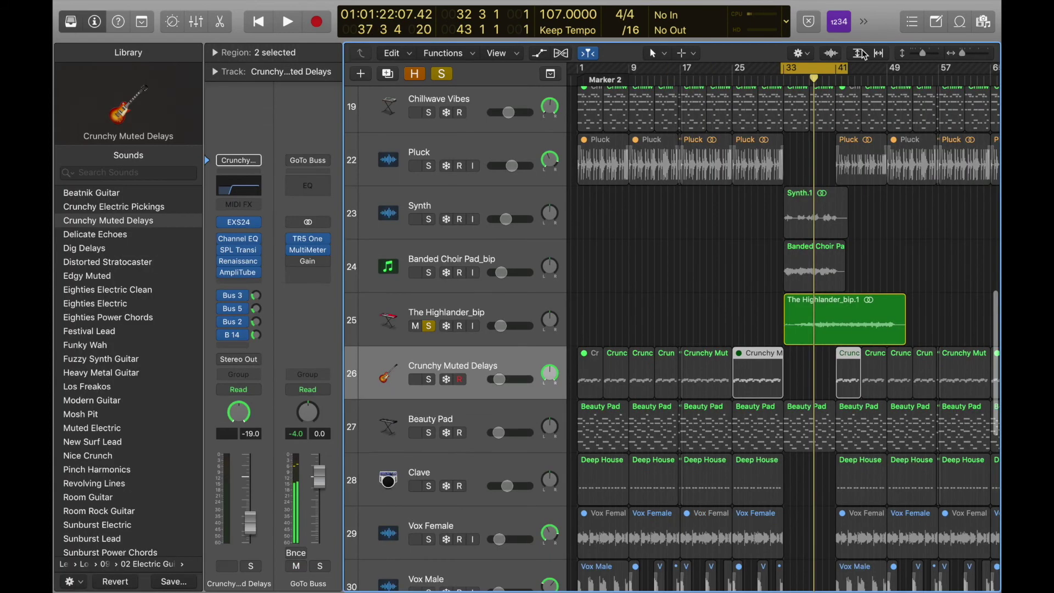
- Turn off the cycle range over the soloed The Highlander_bip region
click(831, 67)
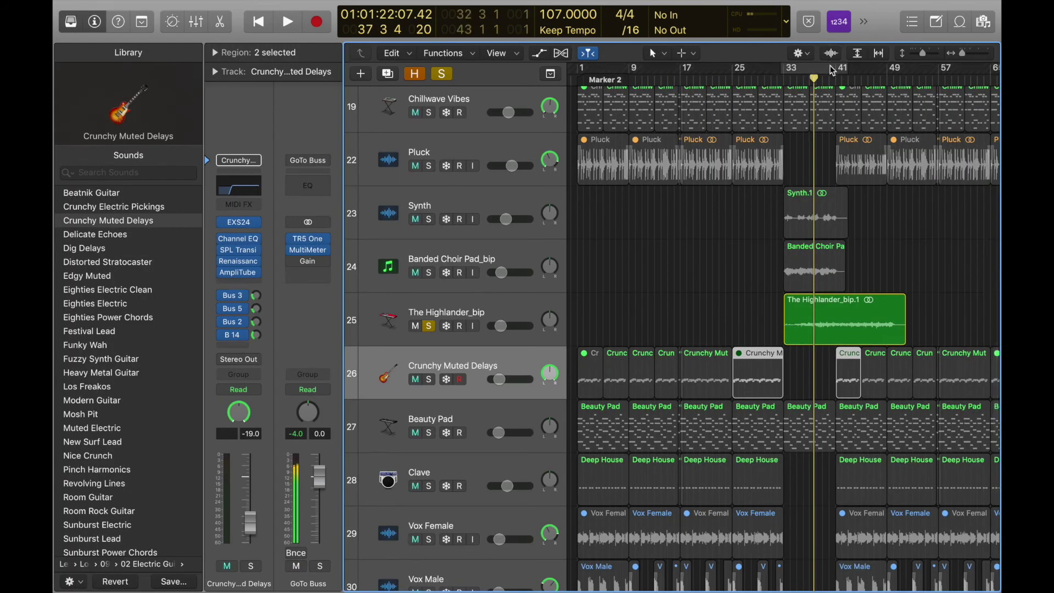
- Compact the track heights to show the whole arrangement, select the Beauty Pad track and clear all track solos
drag(922, 53, 911, 53)
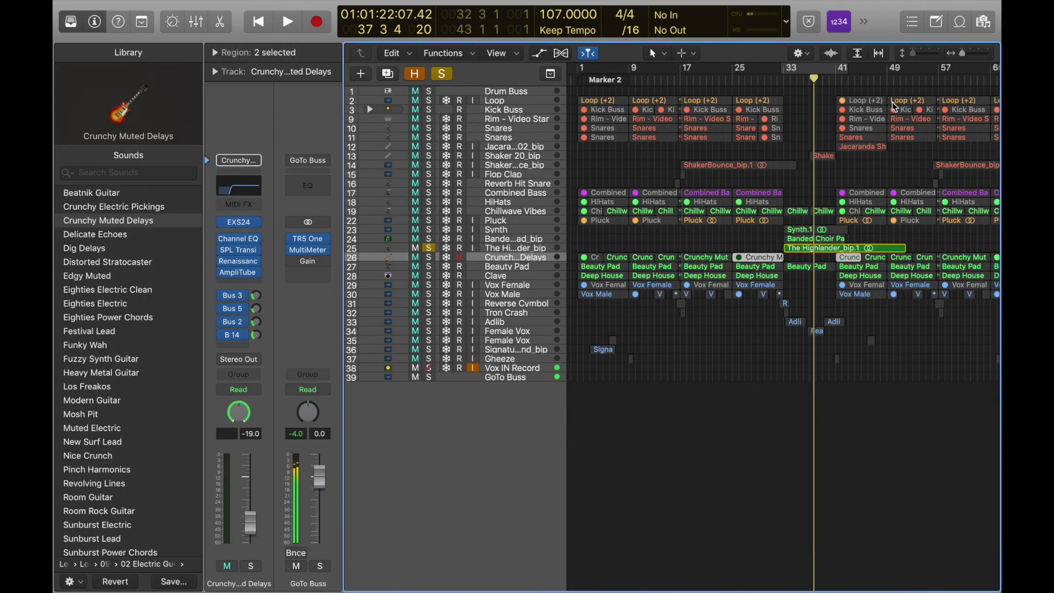
click(501, 269)
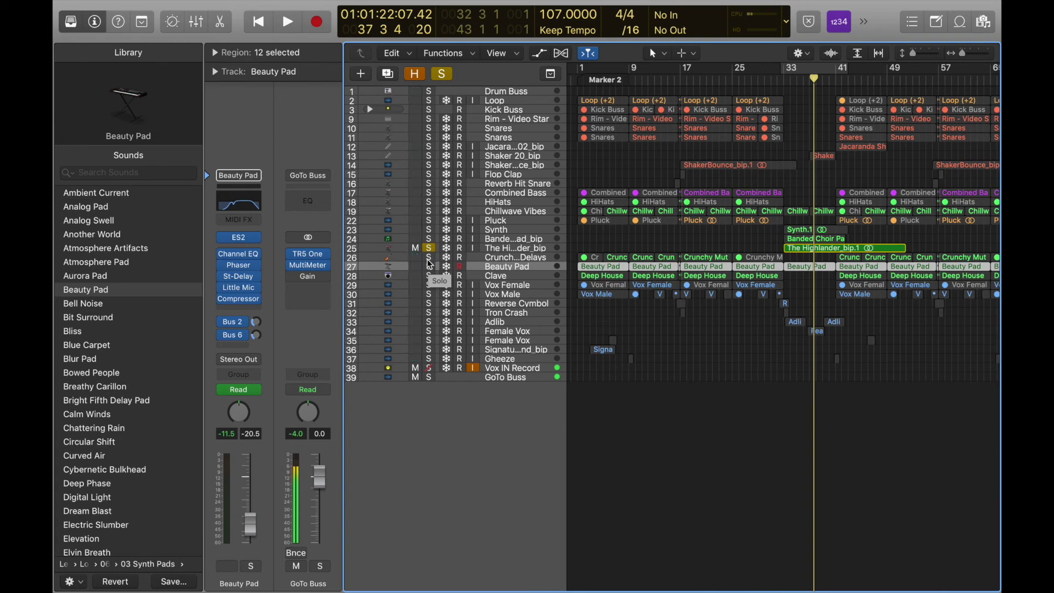
click(444, 75)
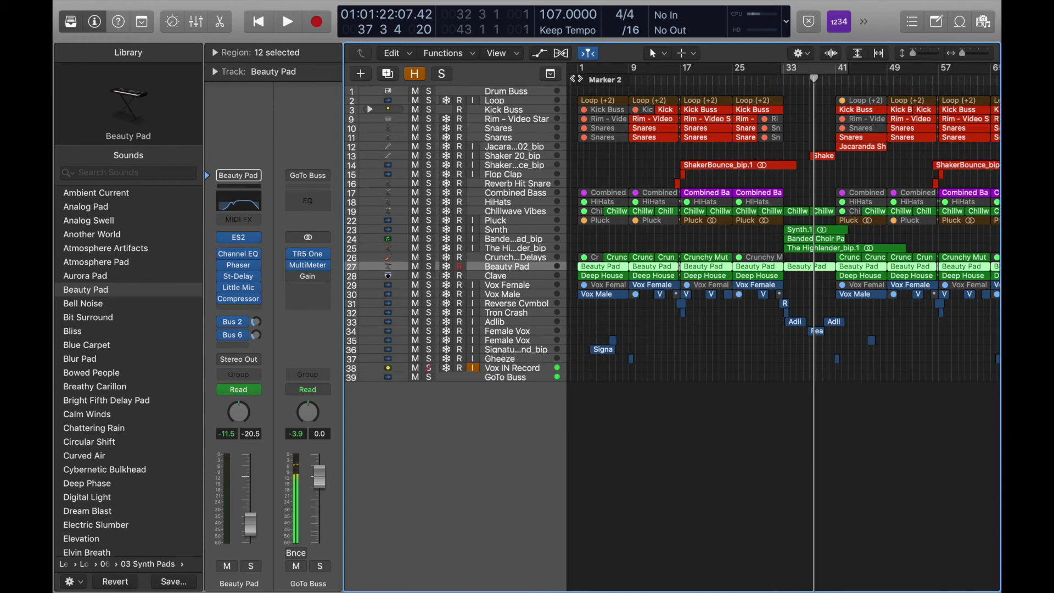
- Return the playhead to before bar 1, enlarge the tracks slightly, and play the full mix with the Loop track selected
click(576, 79)
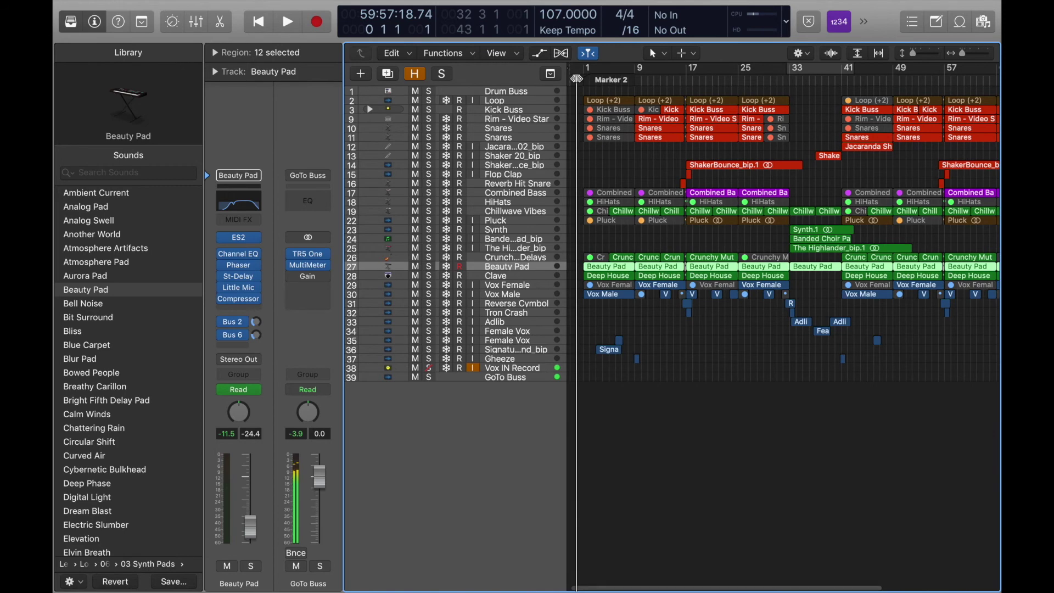
drag(577, 79, 554, 80)
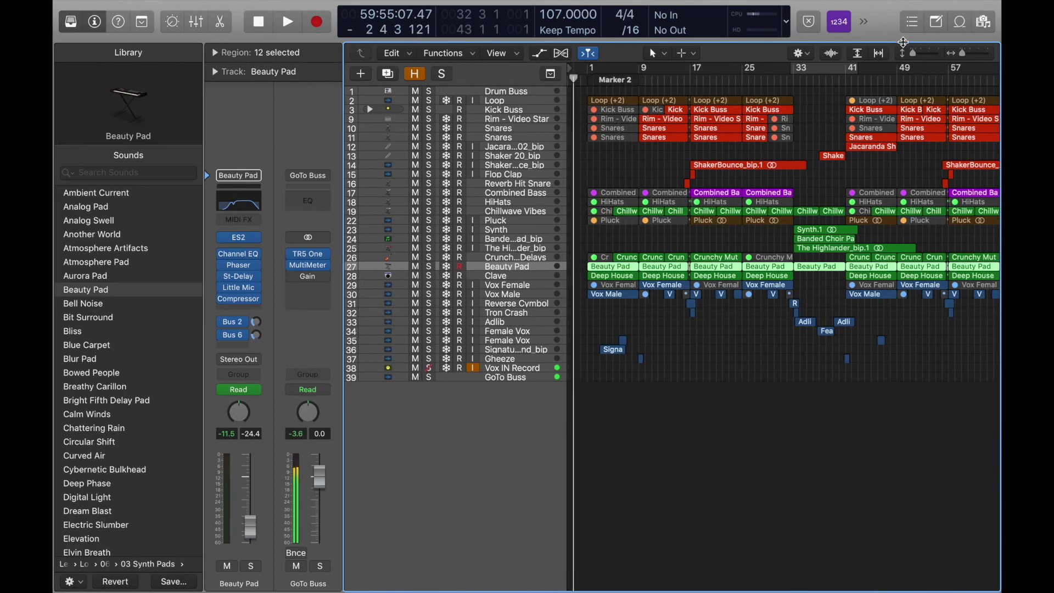
drag(912, 54, 916, 53)
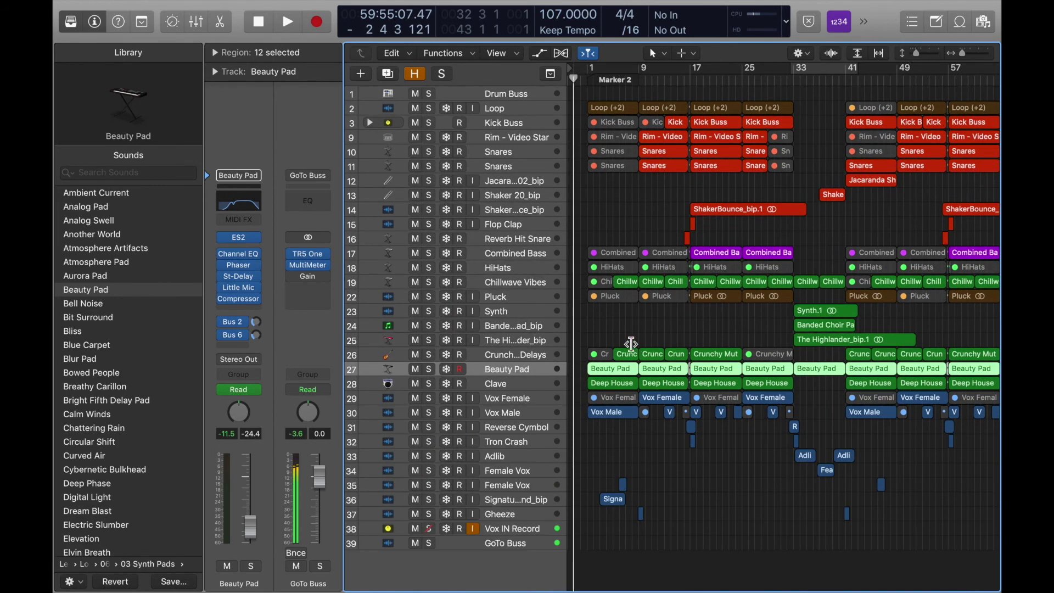
click(497, 108)
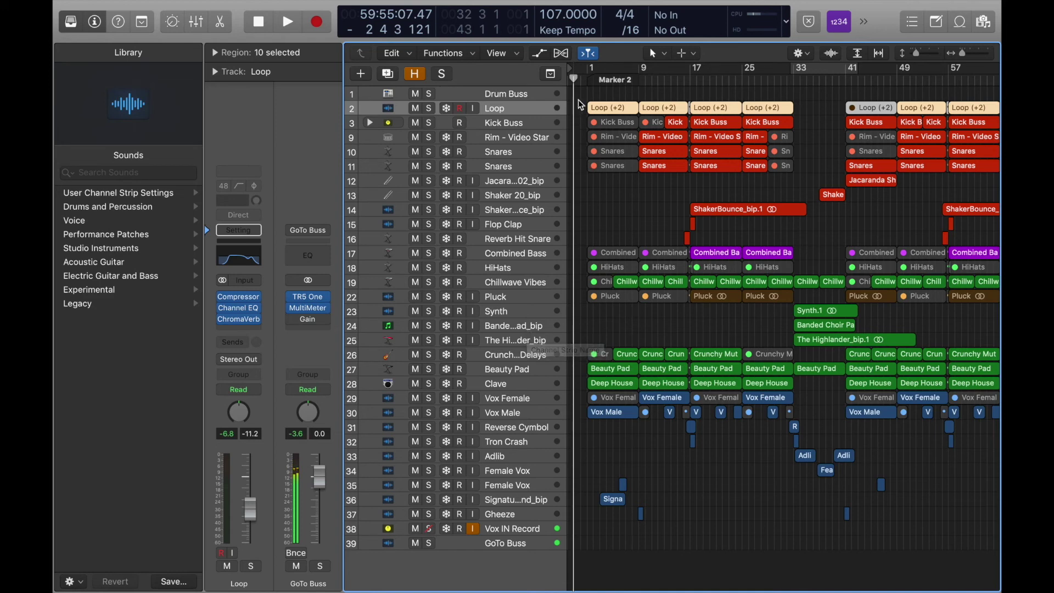
key(space)
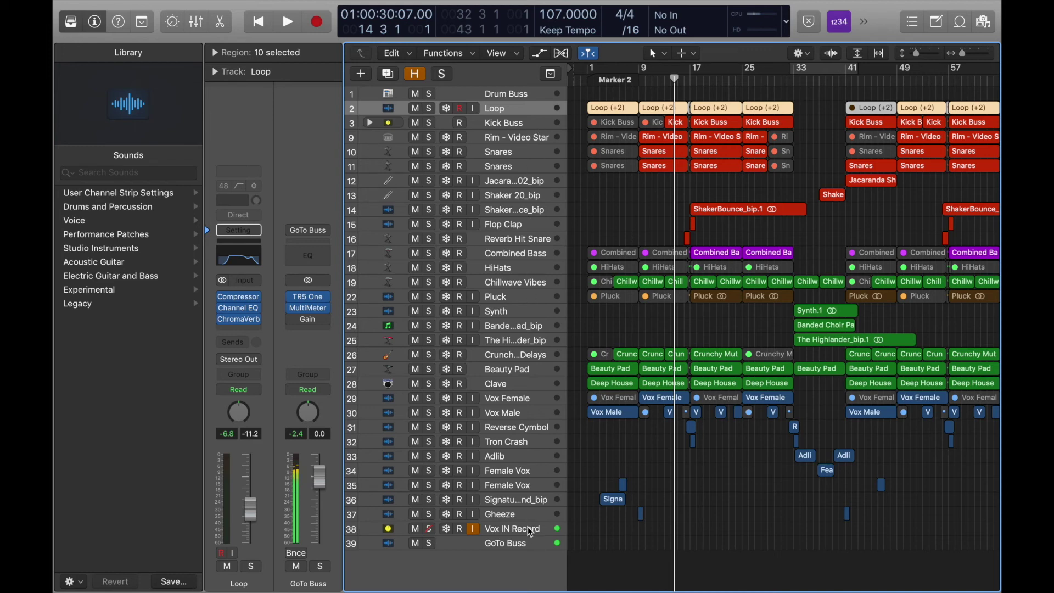
- Examine the TR5 One mastering processor on the GoTo Buss in the middle of the workspace, then close its window
click(310, 302)
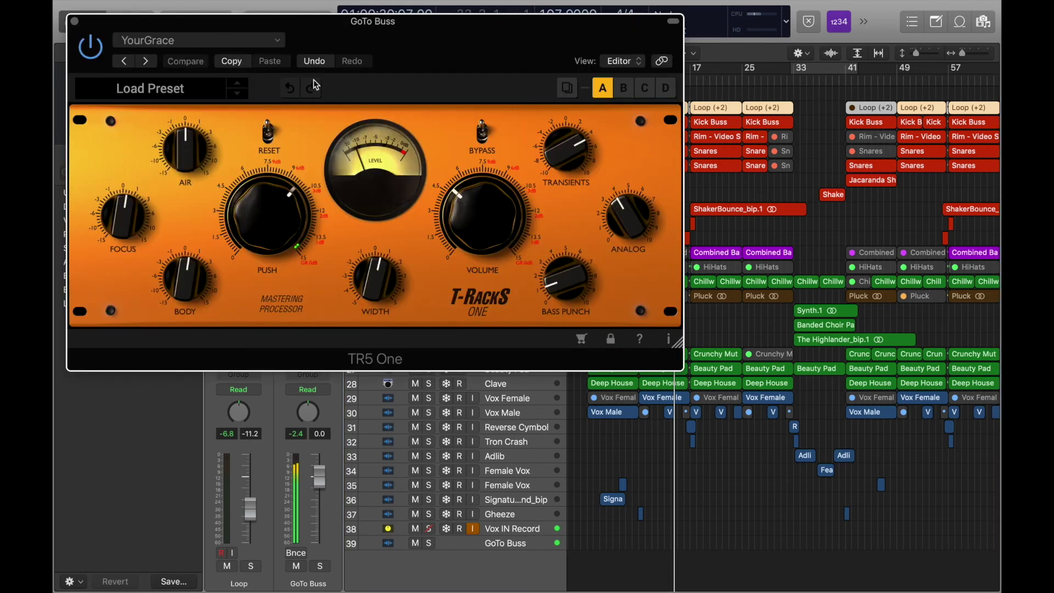
drag(373, 20, 688, 203)
drag(784, 236, 666, 131)
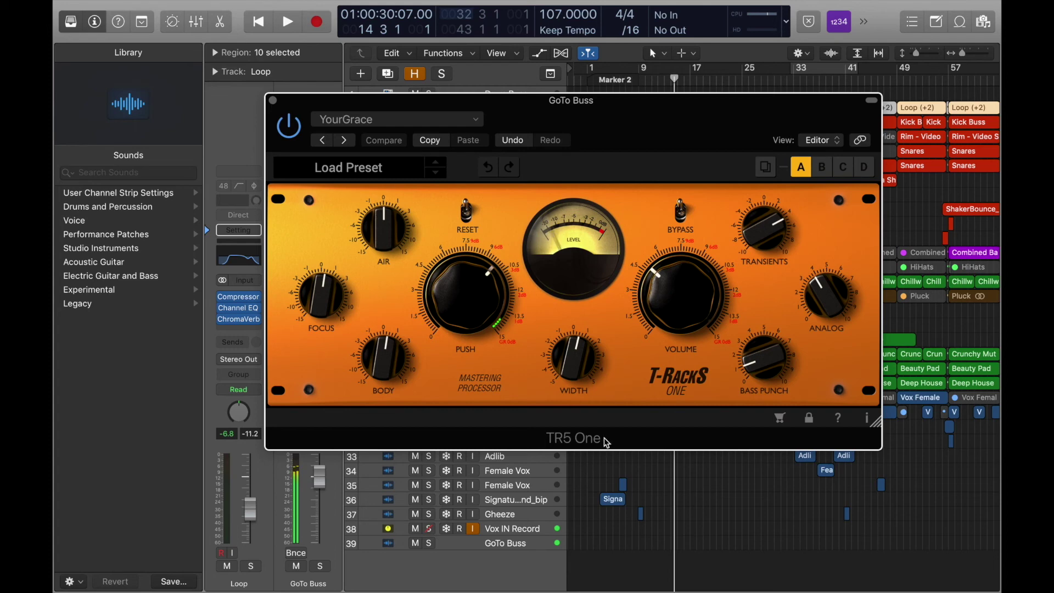
key(super+w)
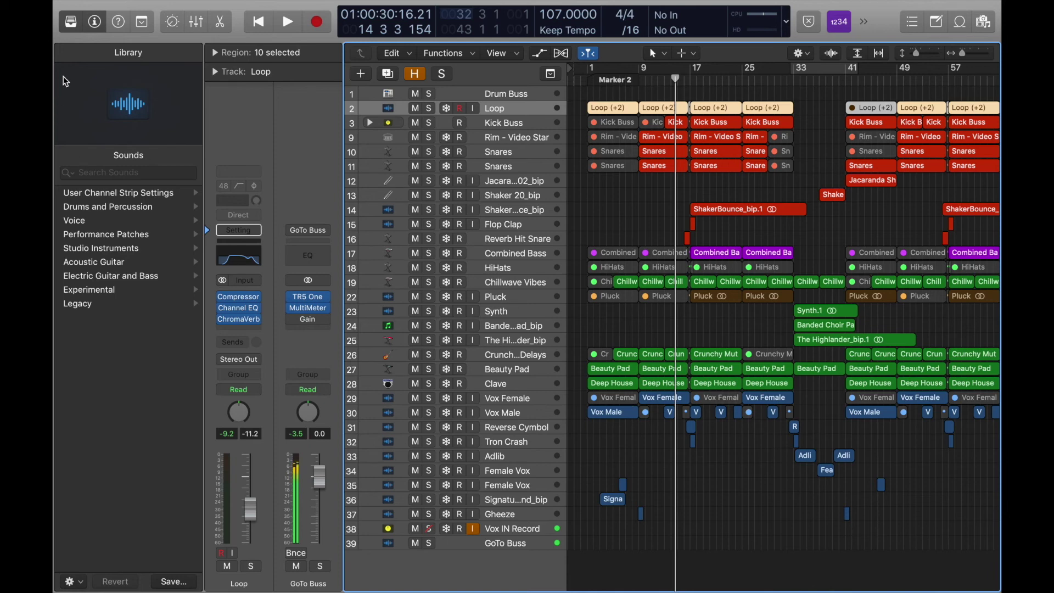
- Give the arrangement more room by hiding the Library and compacting the tracks, and move the playhead to bar 46
click(70, 27)
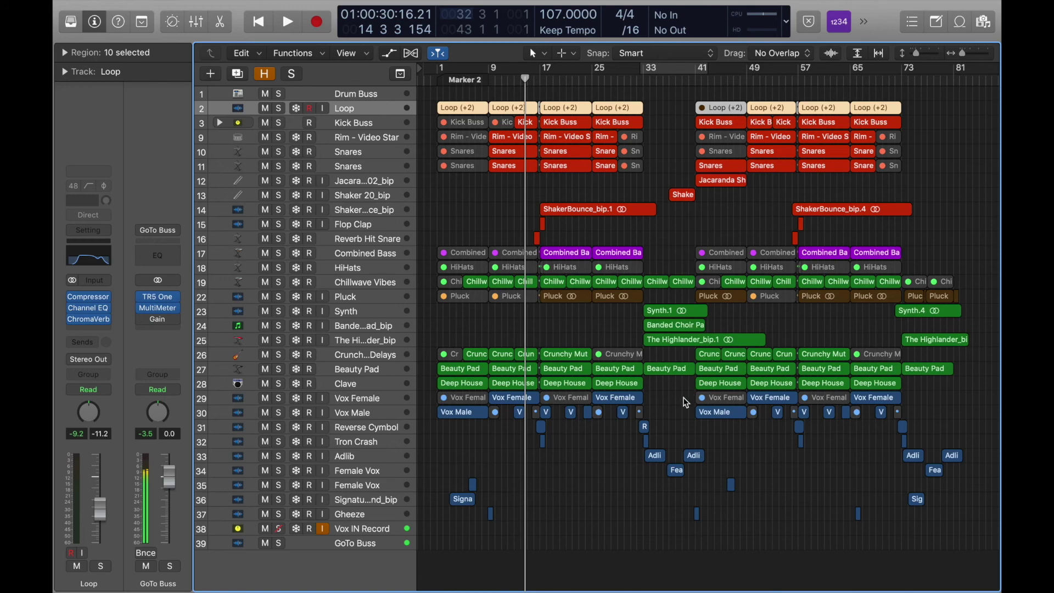
click(921, 52)
drag(920, 52, 905, 117)
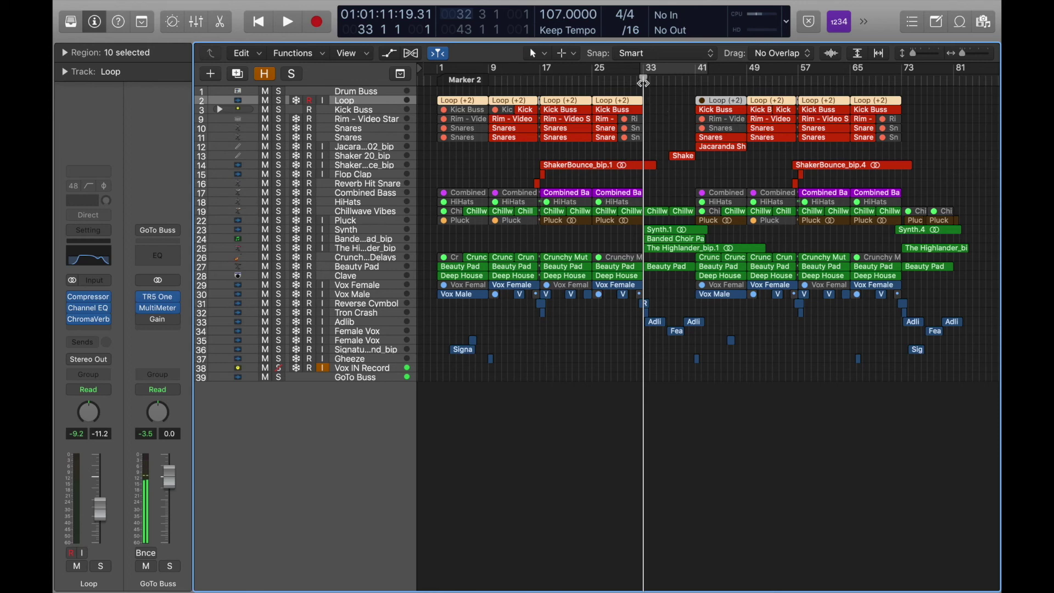
drag(644, 82, 728, 114)
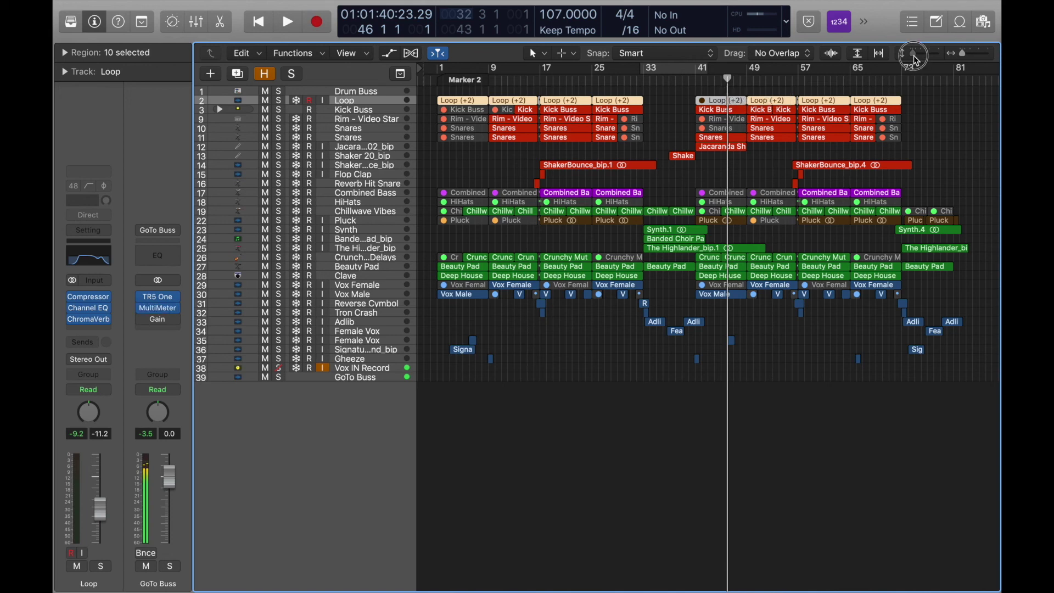
drag(915, 58, 920, 60)
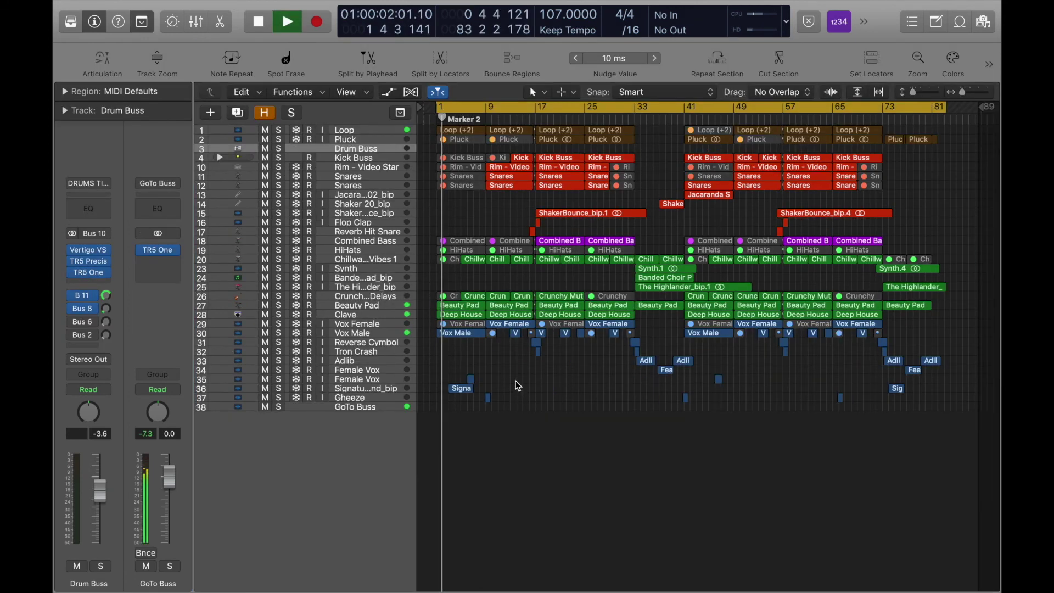
- View the Drum Buss's Vertigo VSC-2 compressor during playback, close it and inspect the Chillwave Vibes 1 channel strip
click(94, 251)
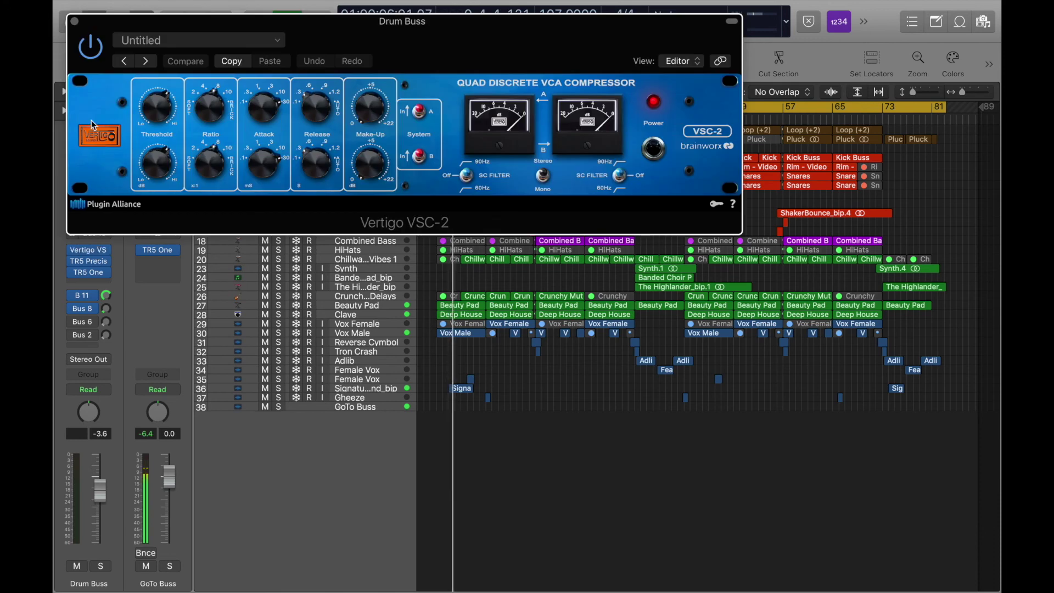
click(75, 21)
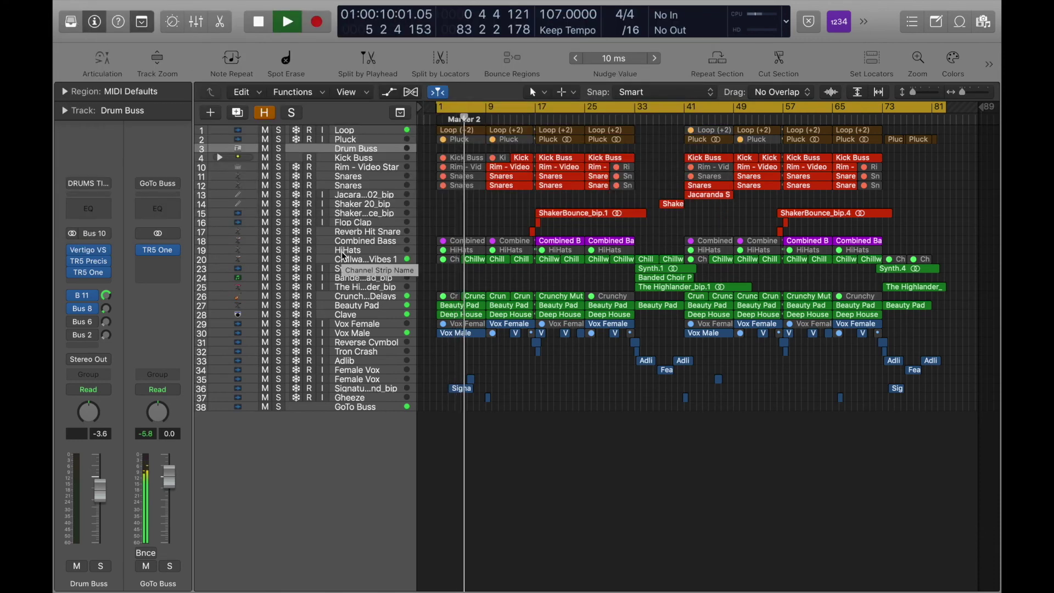
click(354, 261)
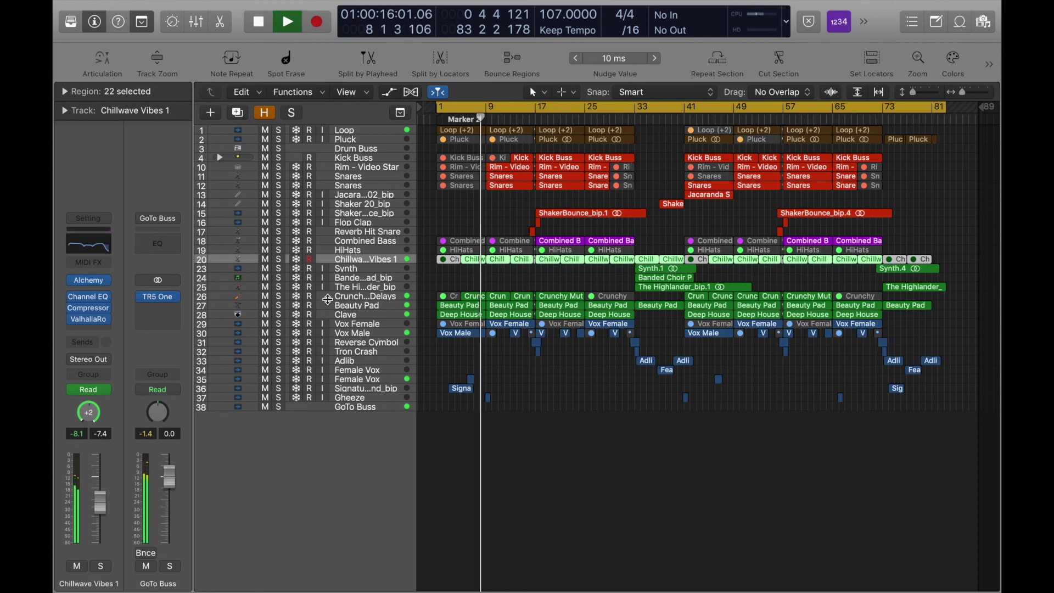
- Examine the AmpliTube 4 amp settings on Crunchy Muted Delays during playback, then close the plug-in window
click(356, 298)
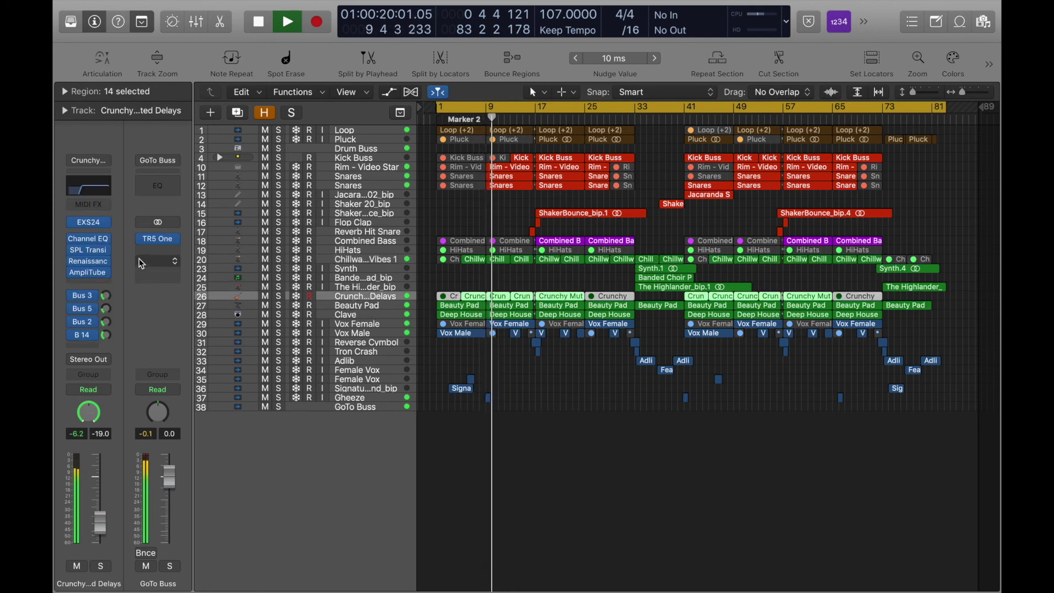
mouse_move(92, 277)
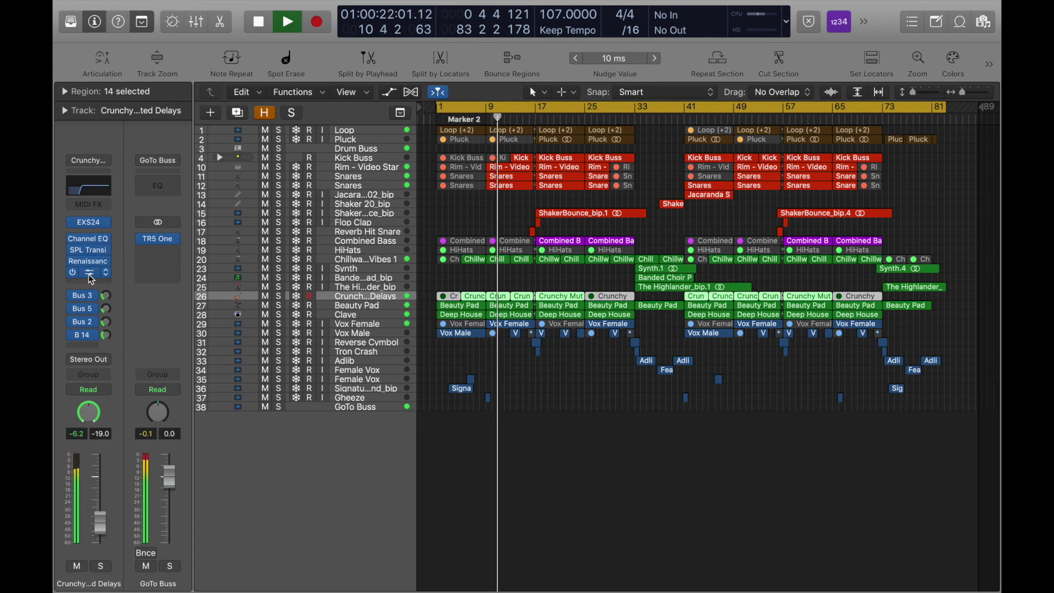
click(92, 276)
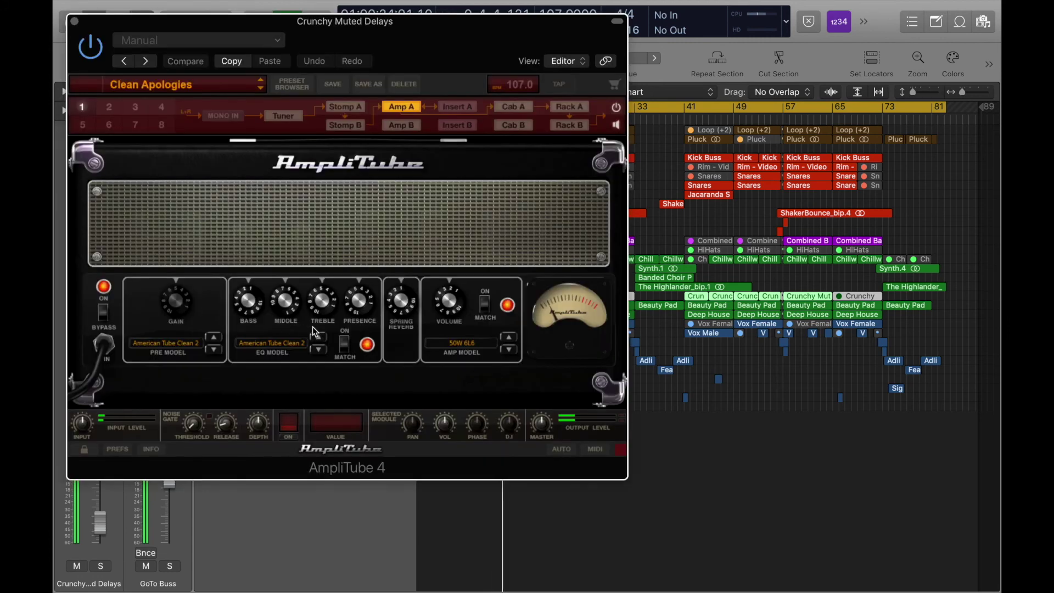
click(75, 22)
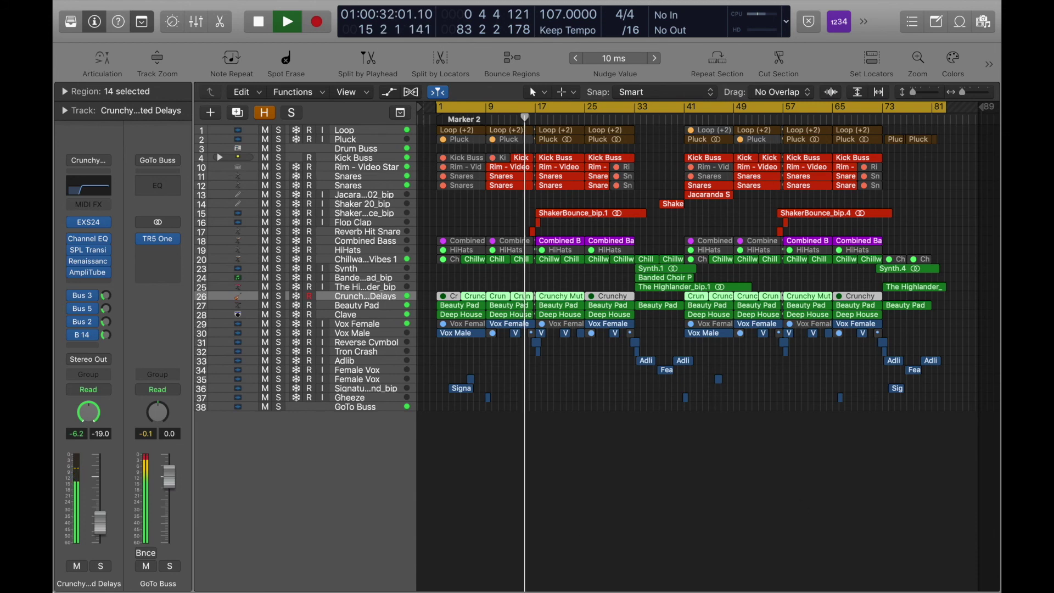
- View the GoTo Buss's TR5 One settings while the song plays, then close the plug-in window
mouse_move(165, 240)
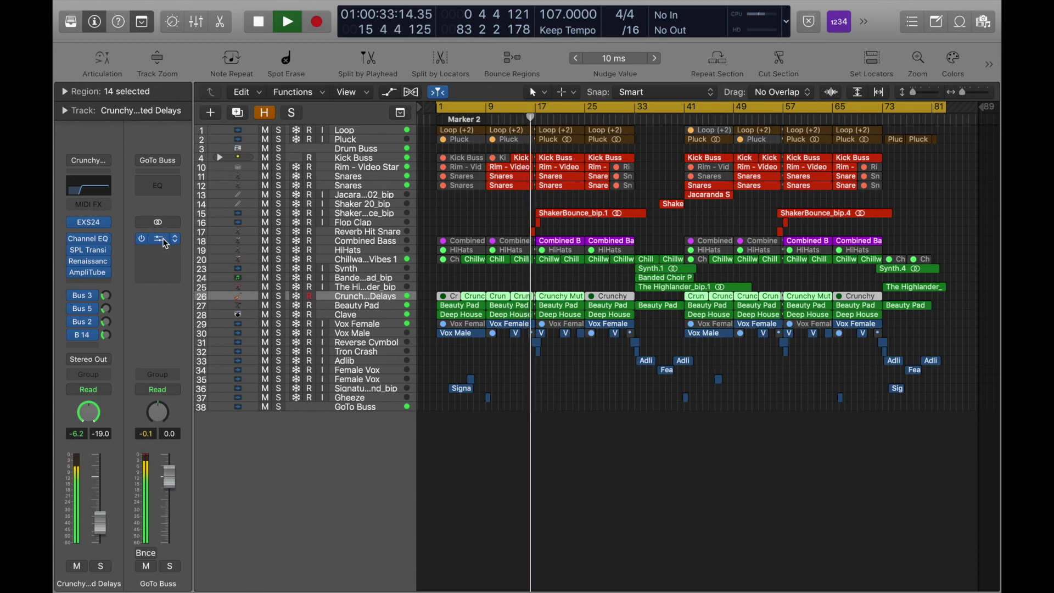
click(164, 243)
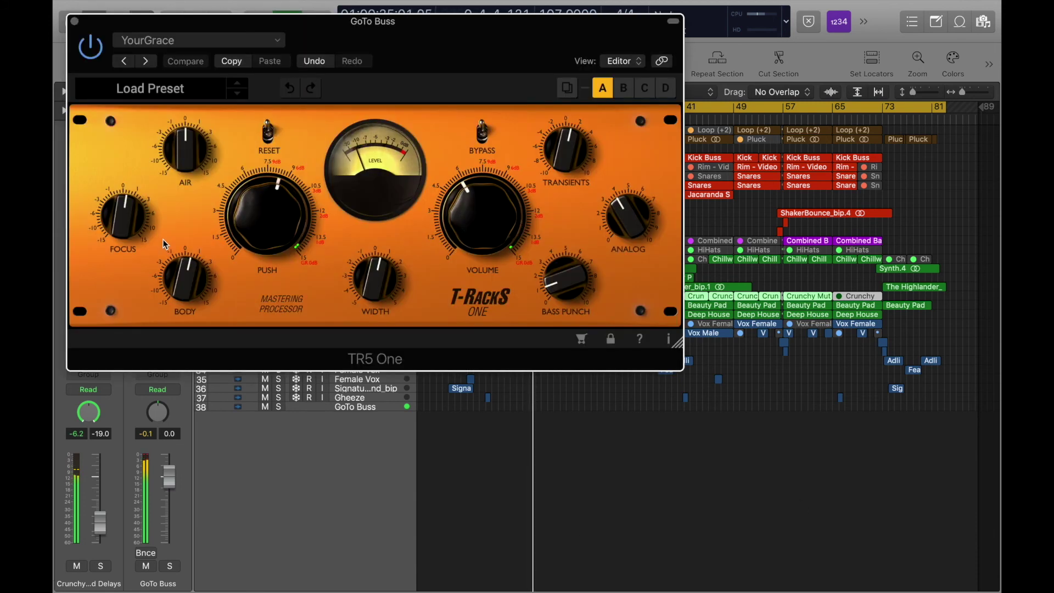
click(76, 23)
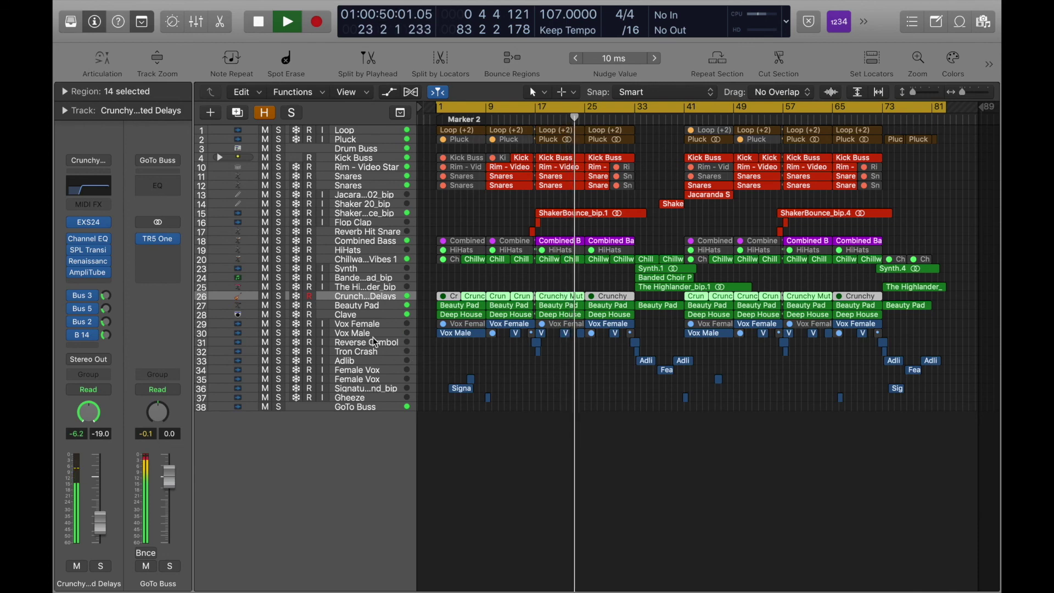
- Inspect the Clave channel strip and Vox Female's Little AlterBoy pitch and formant settings, then close the plug-in window
click(357, 316)
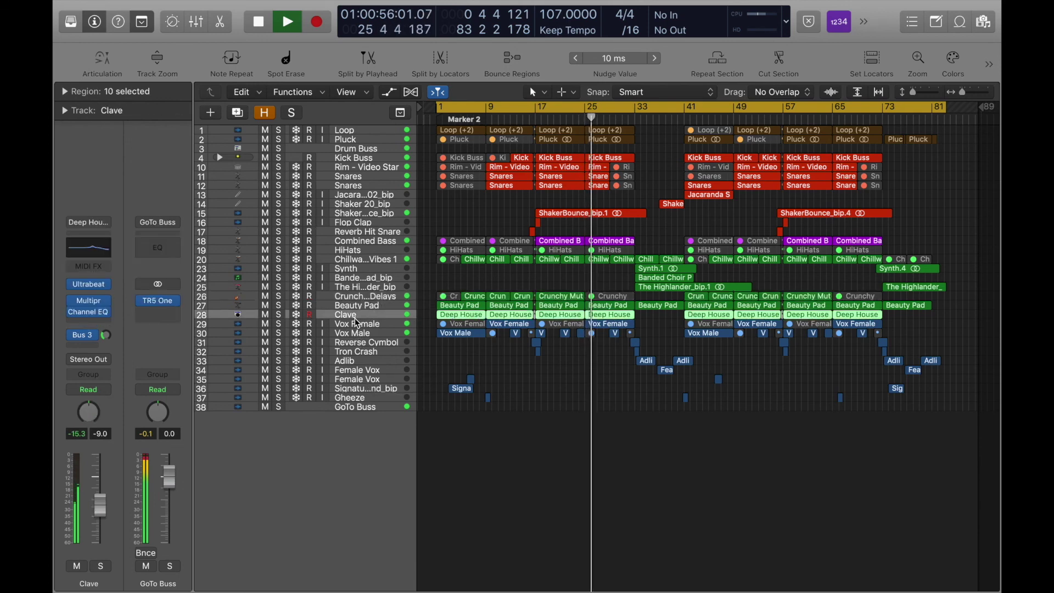
click(358, 324)
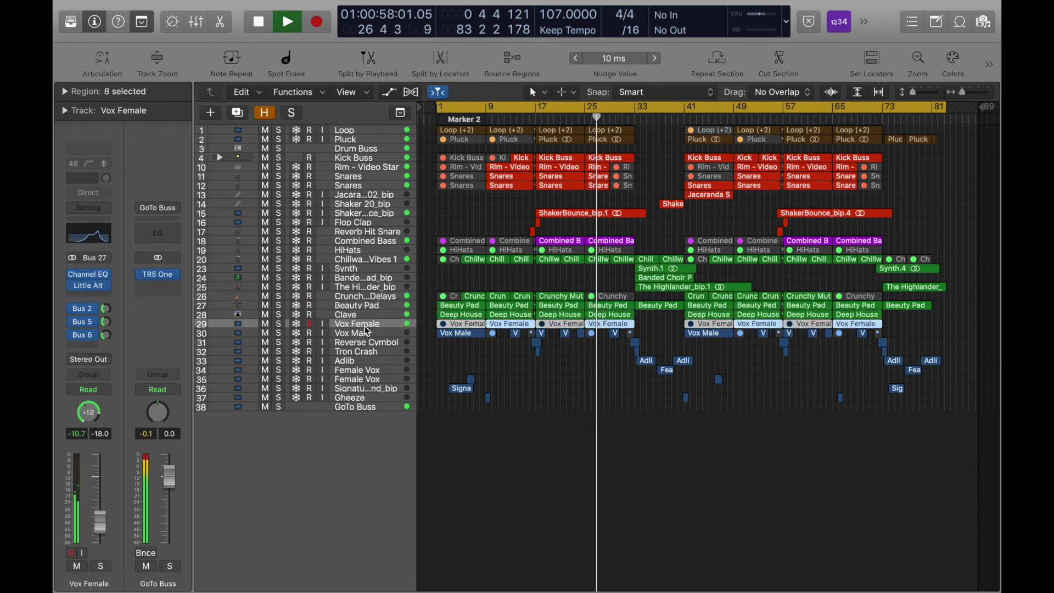
click(90, 287)
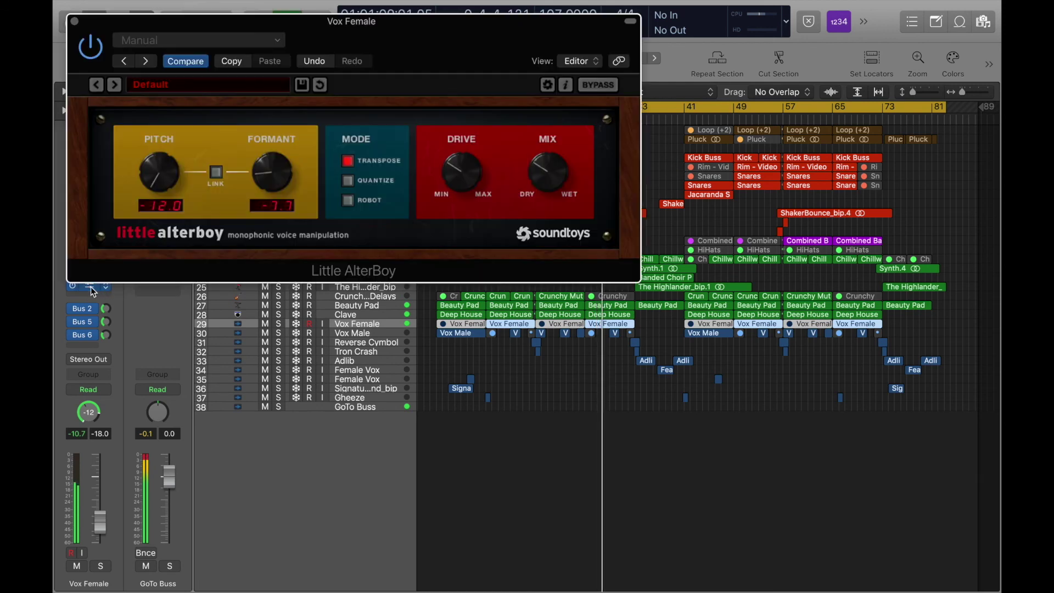
click(75, 22)
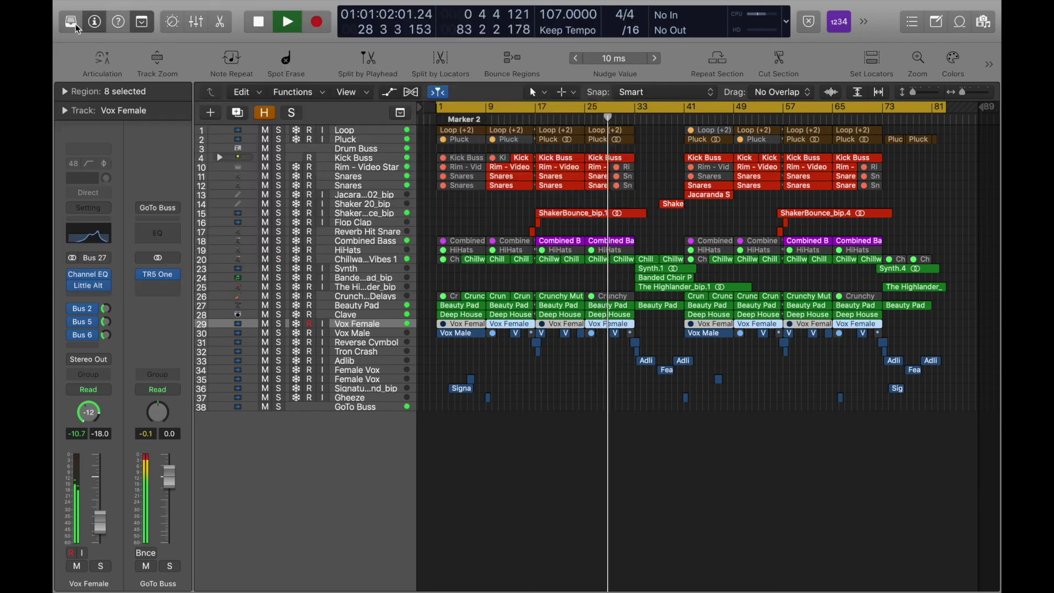
- Inspect the channel strips of Combined Bass, the Jacaranda shaker, Drum Buss, Pluck, Rim - Video Star and the upper Snares track during playback
click(368, 243)
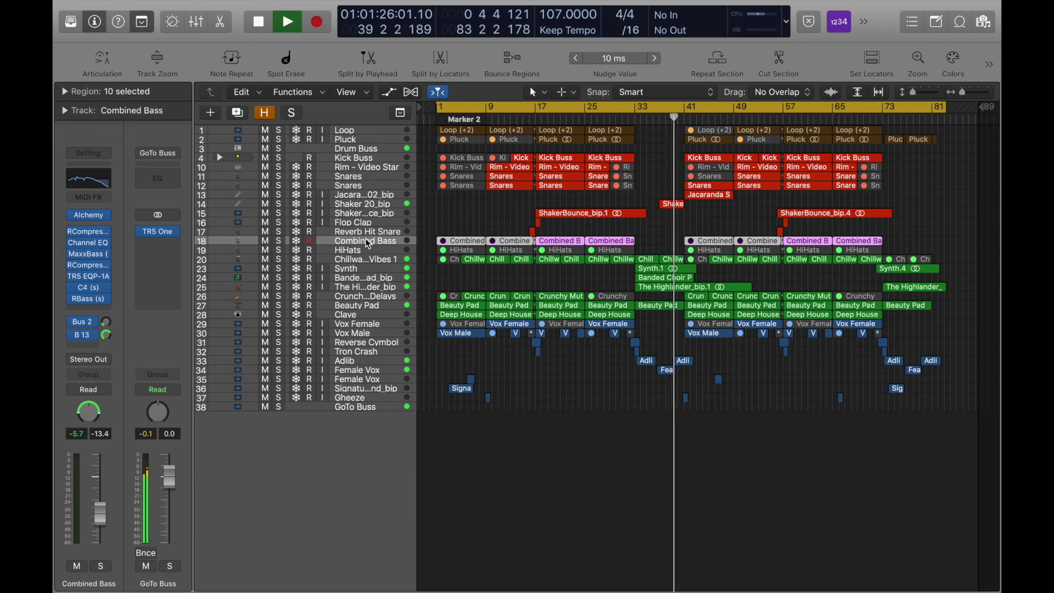
click(367, 196)
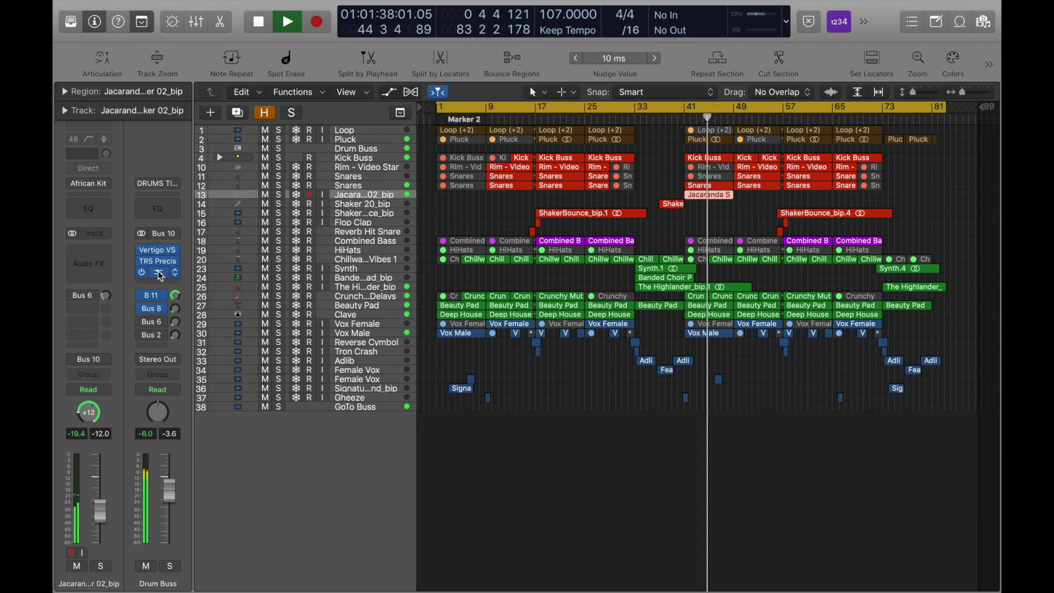
click(347, 150)
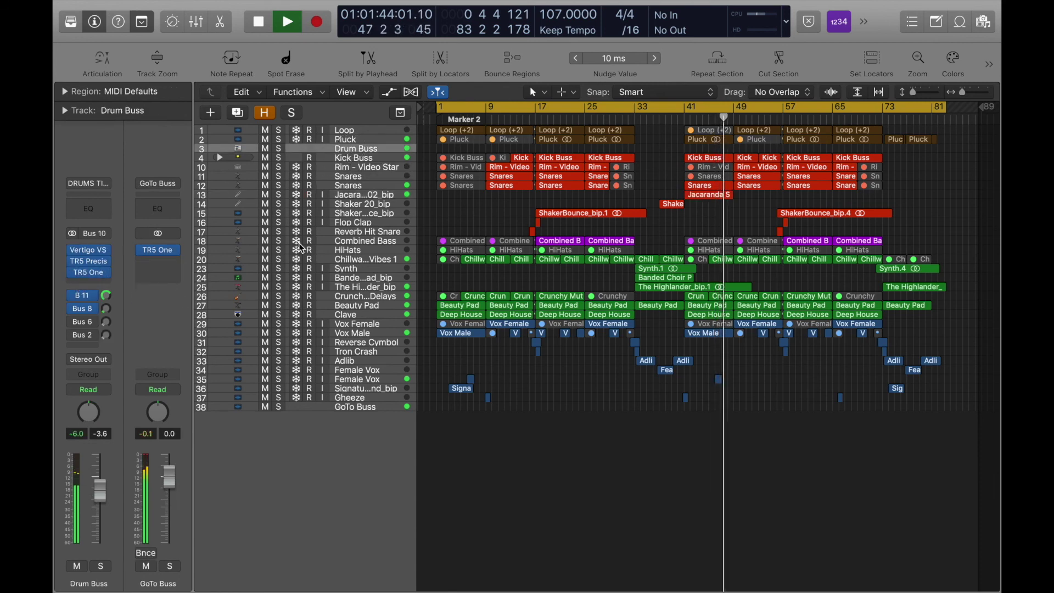
click(354, 142)
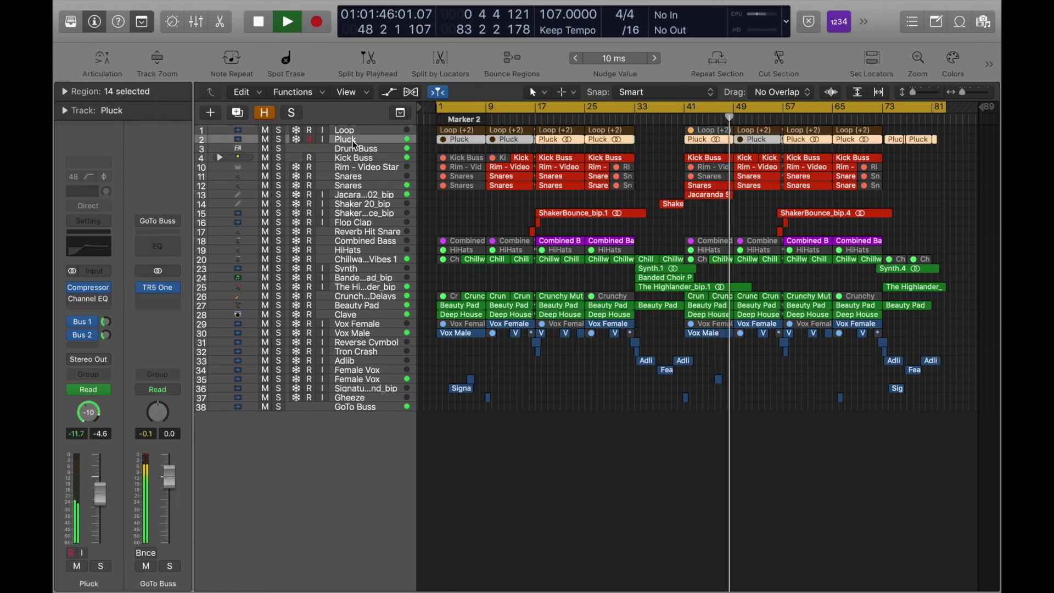
click(357, 170)
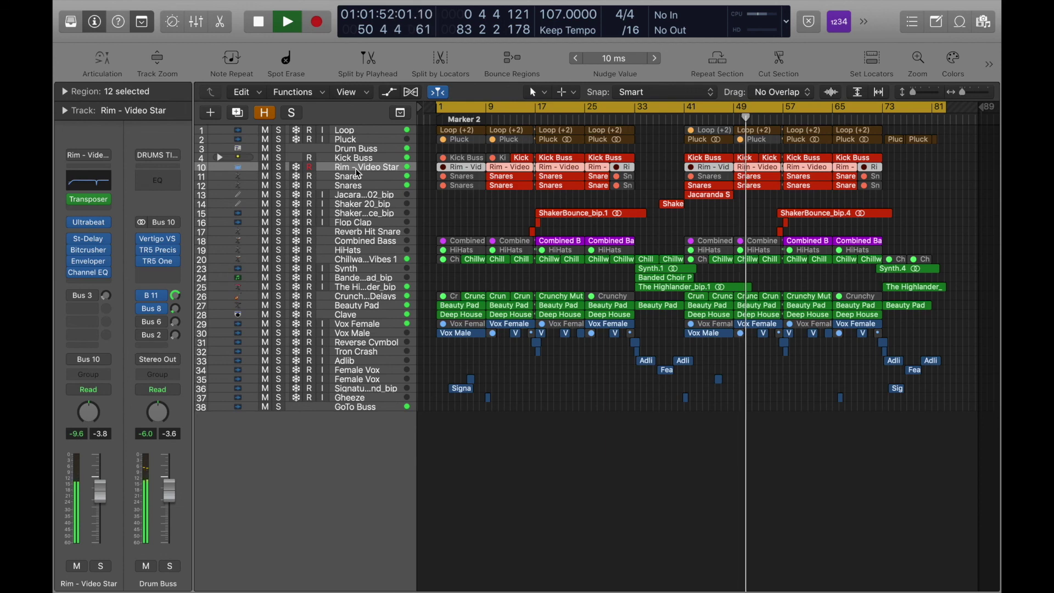
click(357, 178)
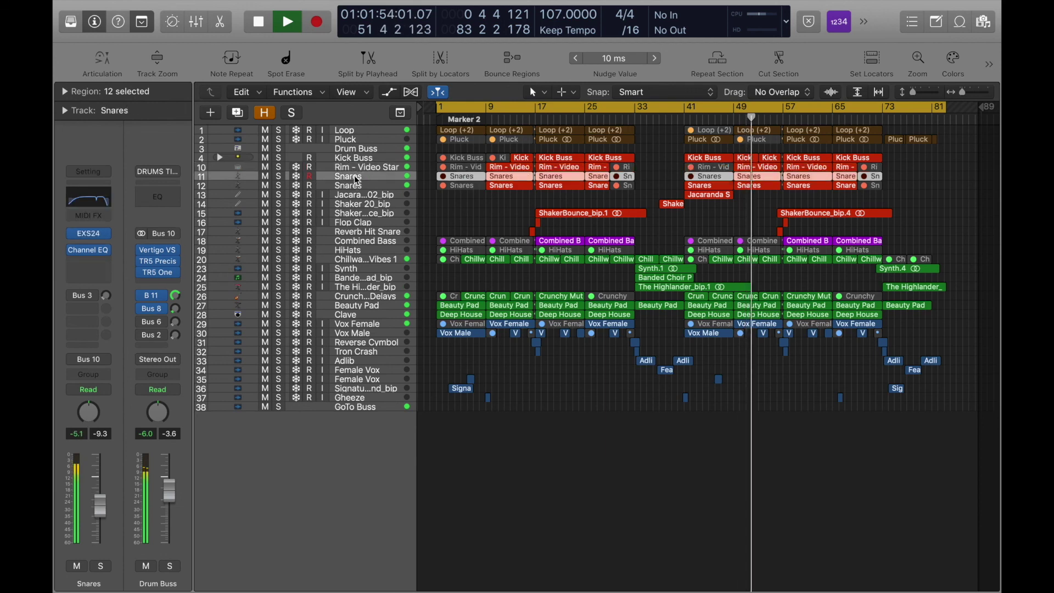
- Inspect the channel strips of the lower Snares track, Beauty Pad, Crunchy Muted Delays and Chillwave Vibes 1 during playback
click(353, 187)
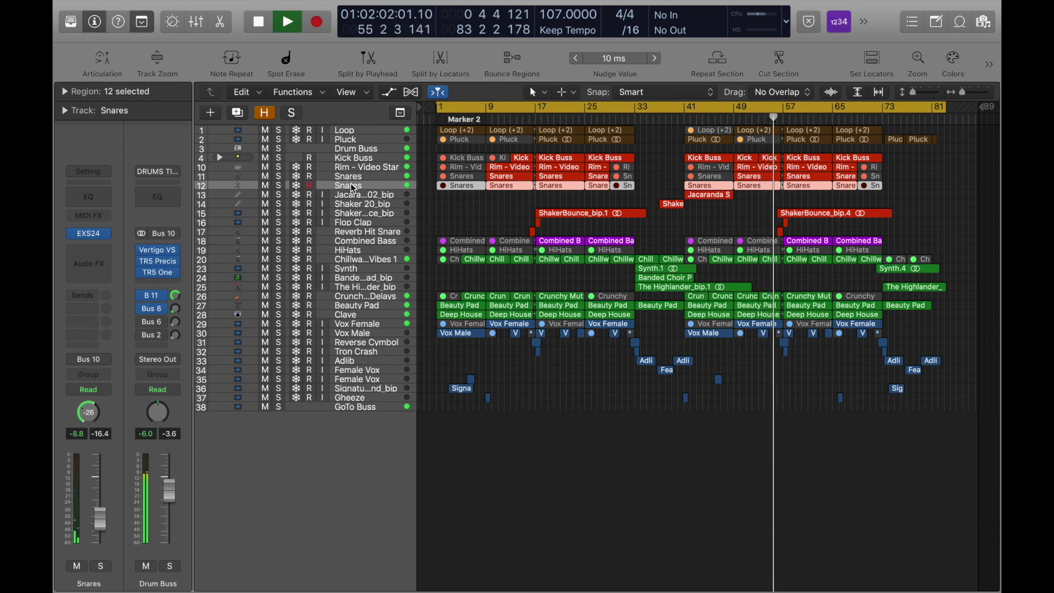
click(352, 307)
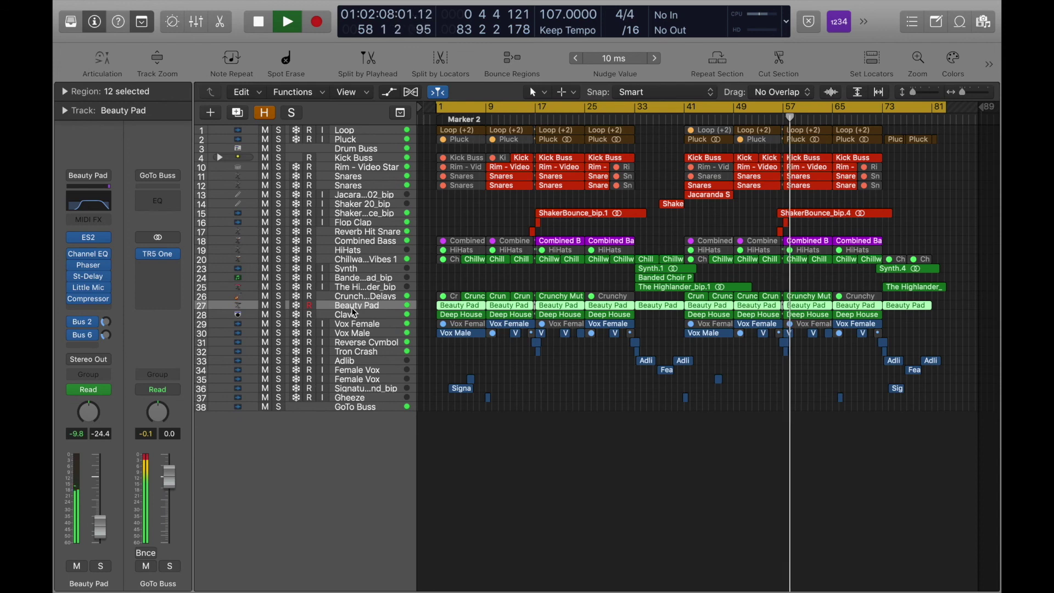
click(354, 299)
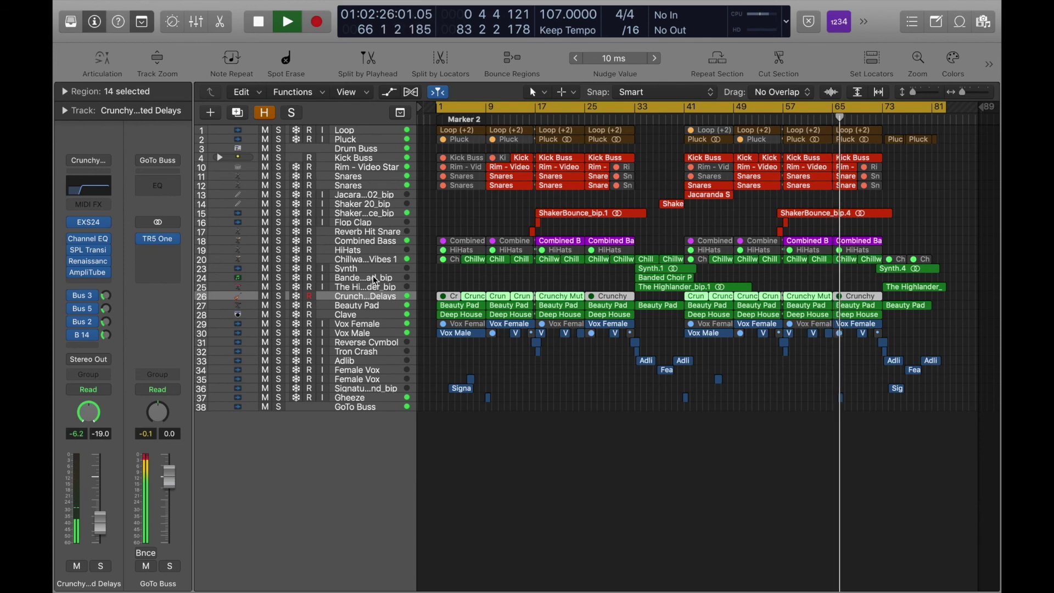
click(365, 260)
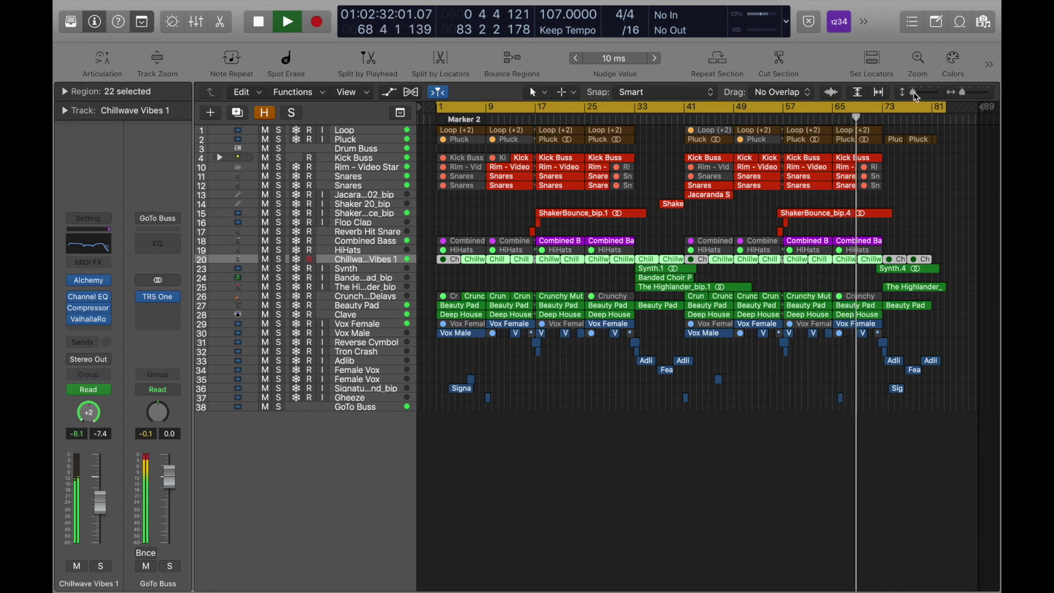
- View the Kick Buss's TR5 EQP-1A equalizer settings while the song plays, then close the plug-in window
drag(915, 92, 920, 95)
scroll(871, 279, up, 1)
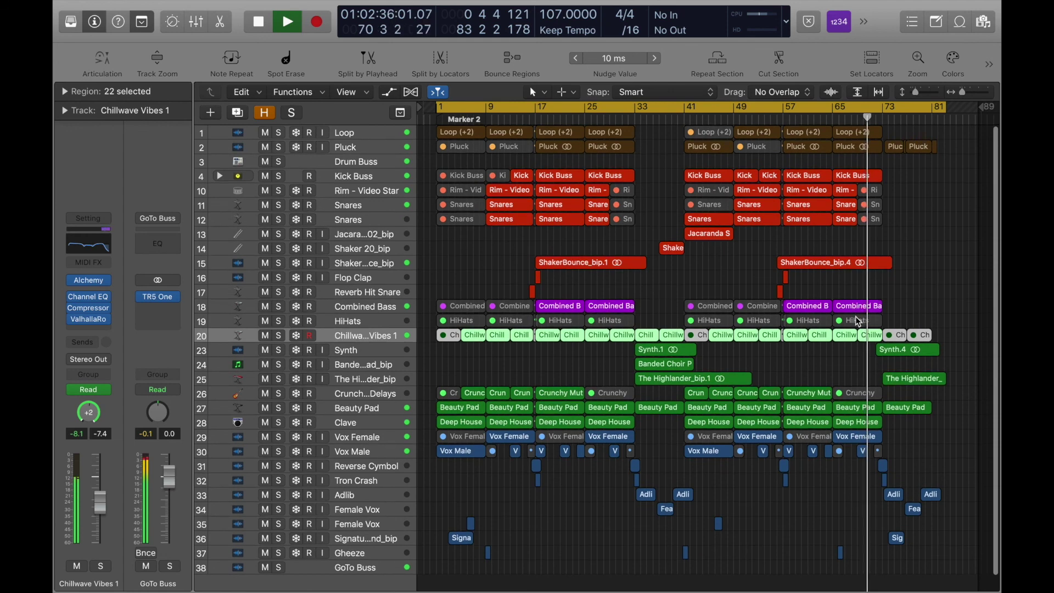
click(372, 180)
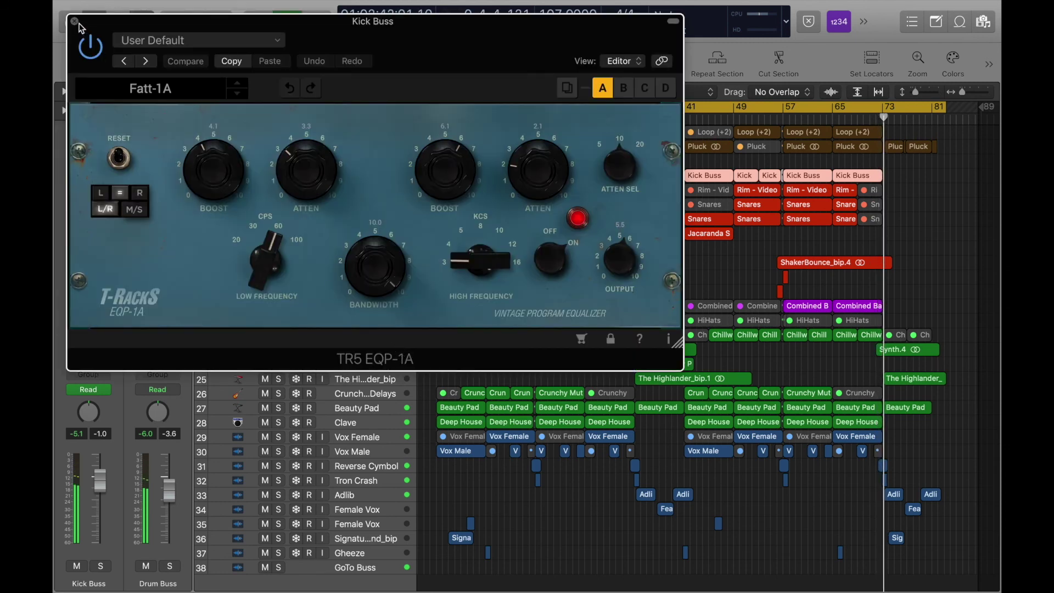
click(76, 22)
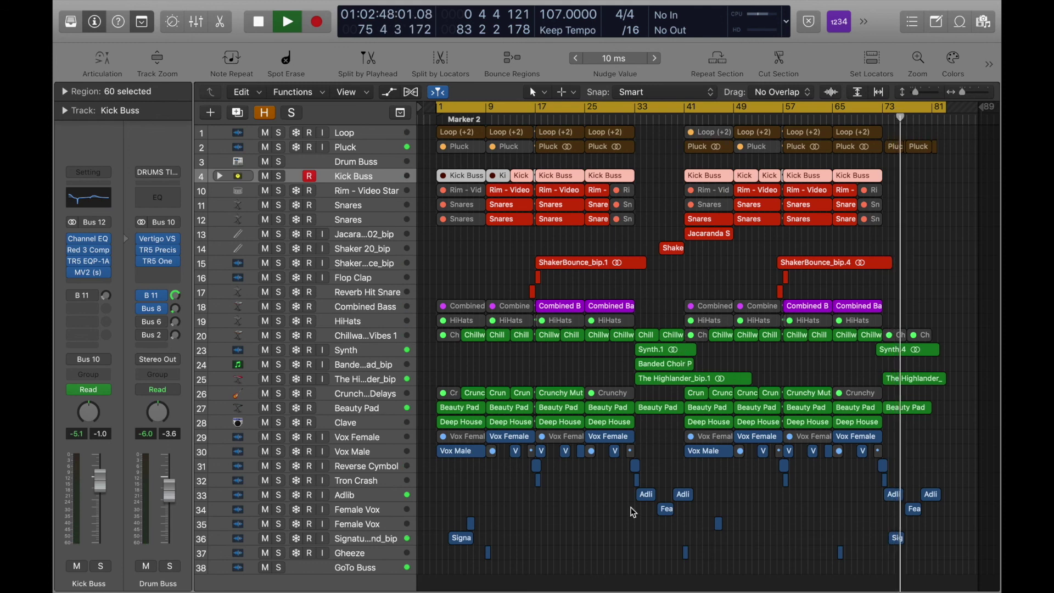
- Examine the PanMan settings on the upper Female Vox track, then close the plug-in window and deselect the track's regions
click(374, 515)
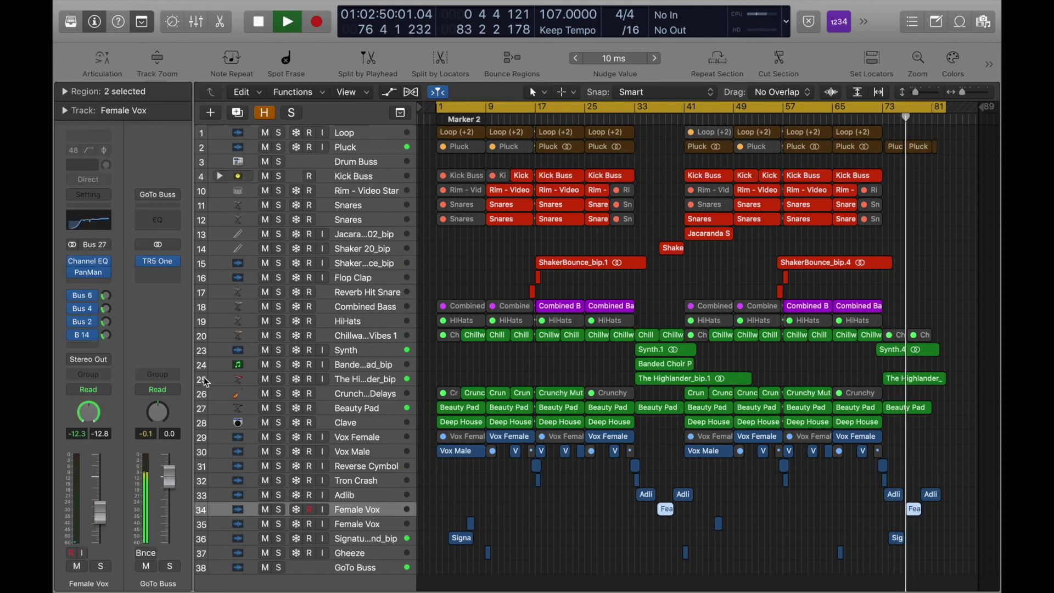
click(91, 274)
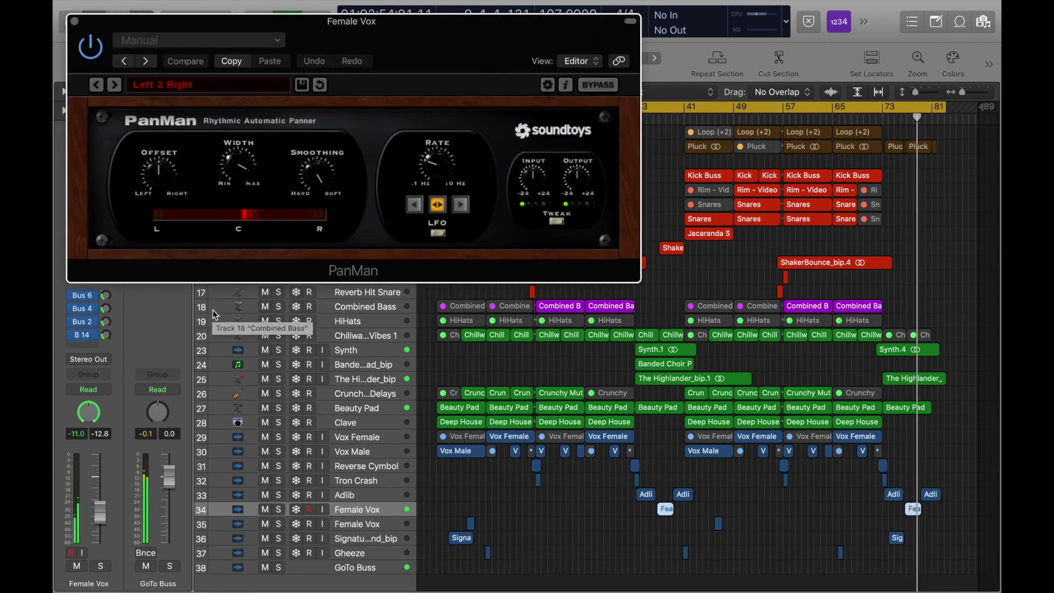
click(75, 21)
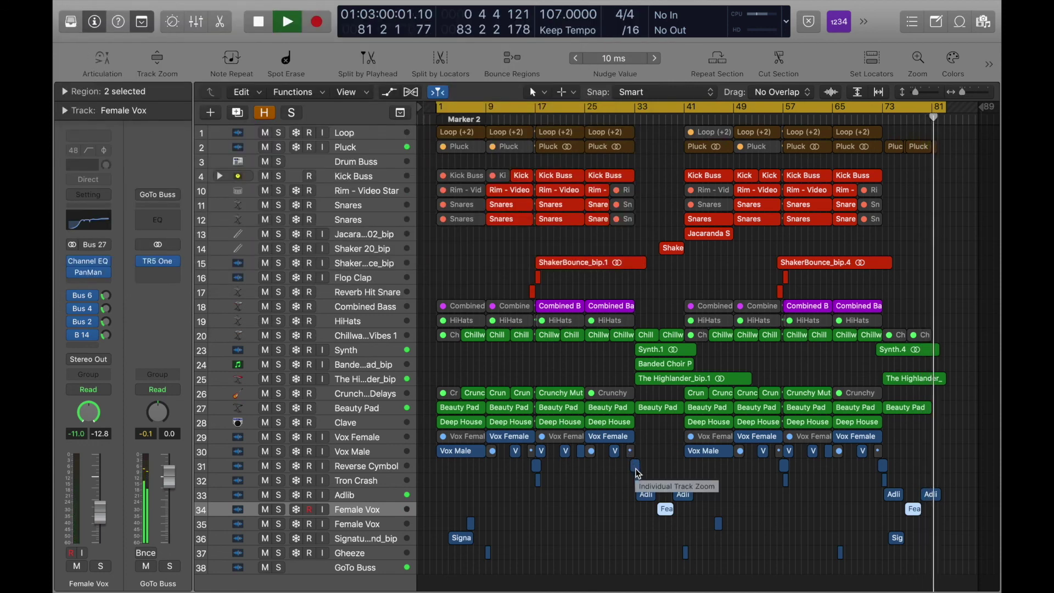
click(616, 540)
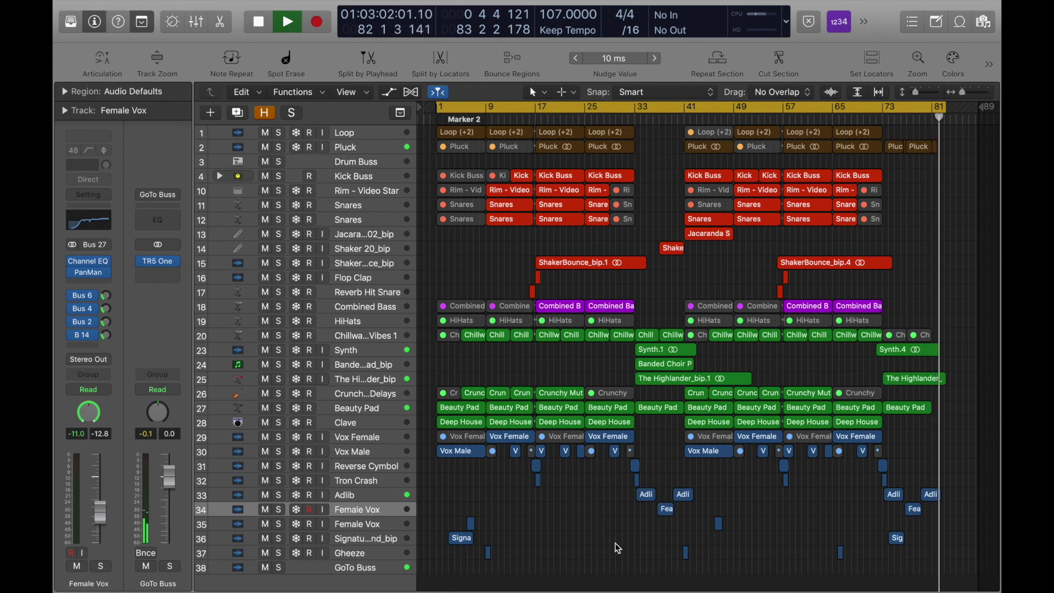